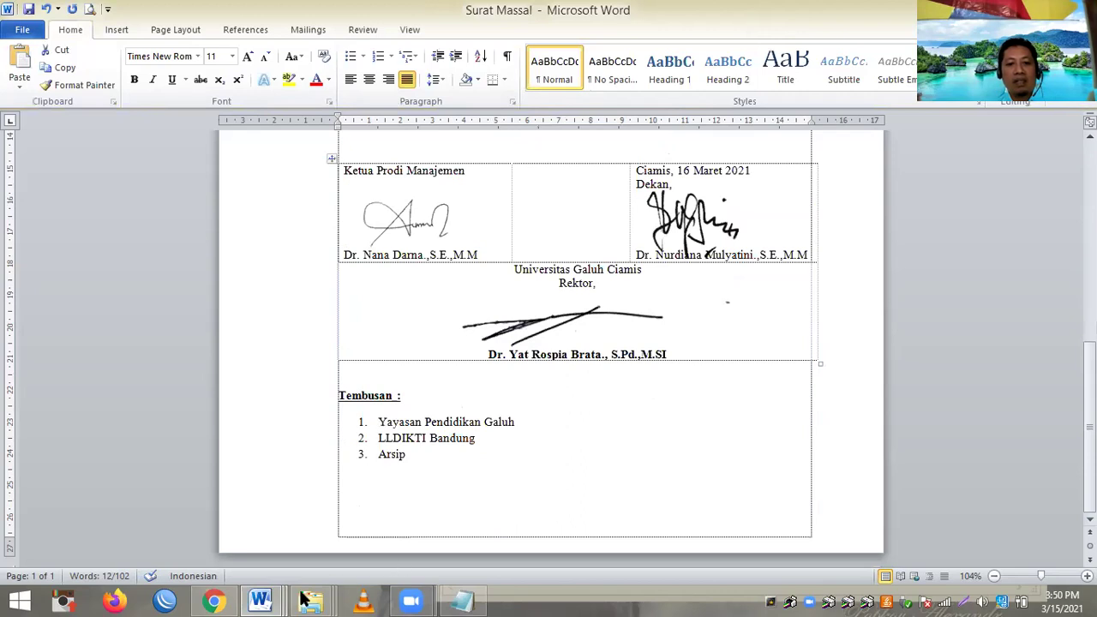
Step: Switch to the Document38 letter and make its "Tembusan :" heading underlined, italic and bold
{"action": "left_click", "coordinate": [260, 602]}
{"action": "left_click", "coordinate": [420, 507]}
{"action": "left_click", "coordinate": [305, 424]}
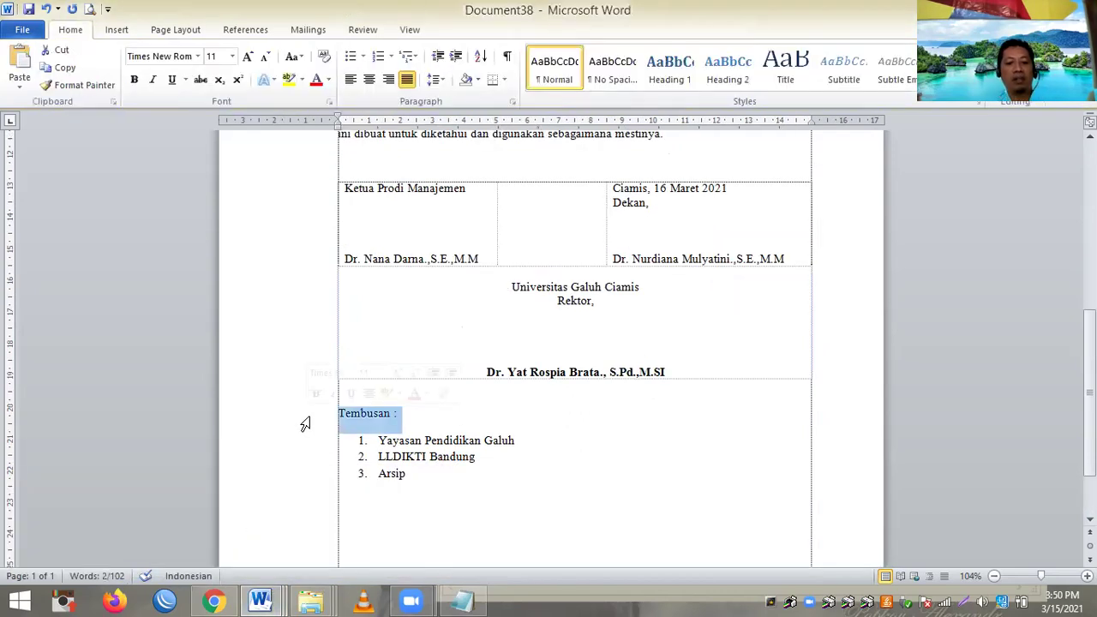
{"action": "key", "text": "ctrl+u"}
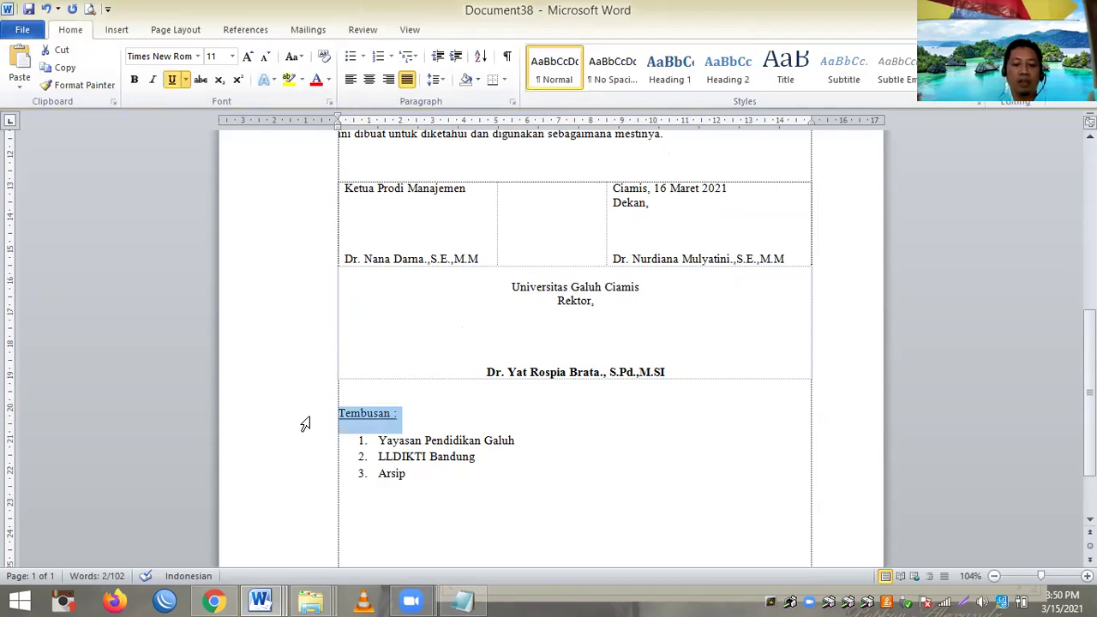
{"action": "key", "text": "ctrl+i"}
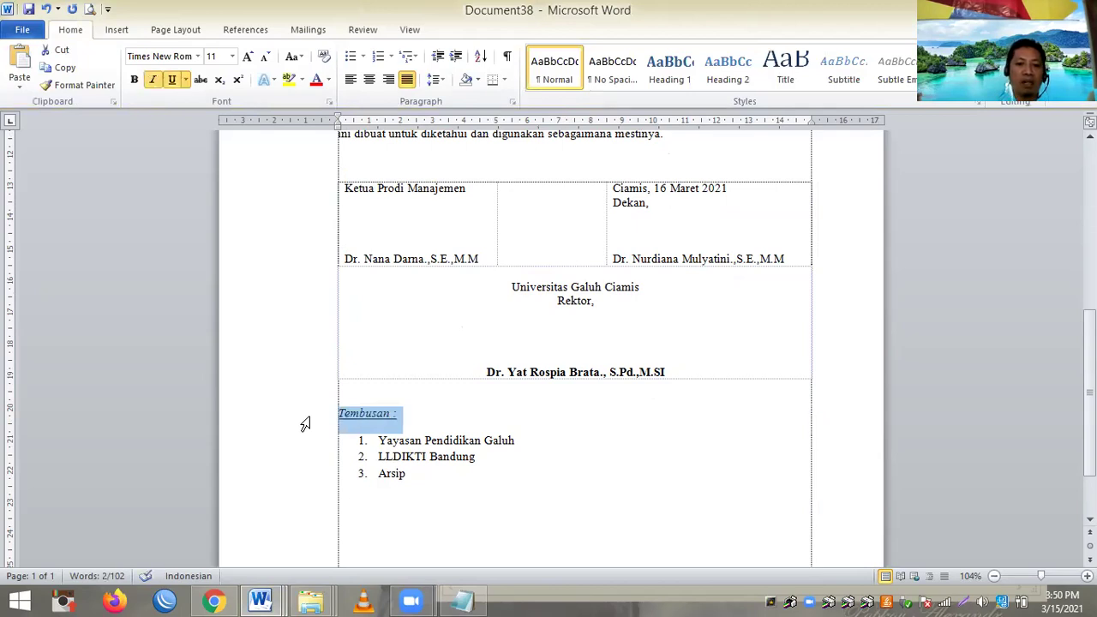
{"action": "key", "text": "ctrl+b"}
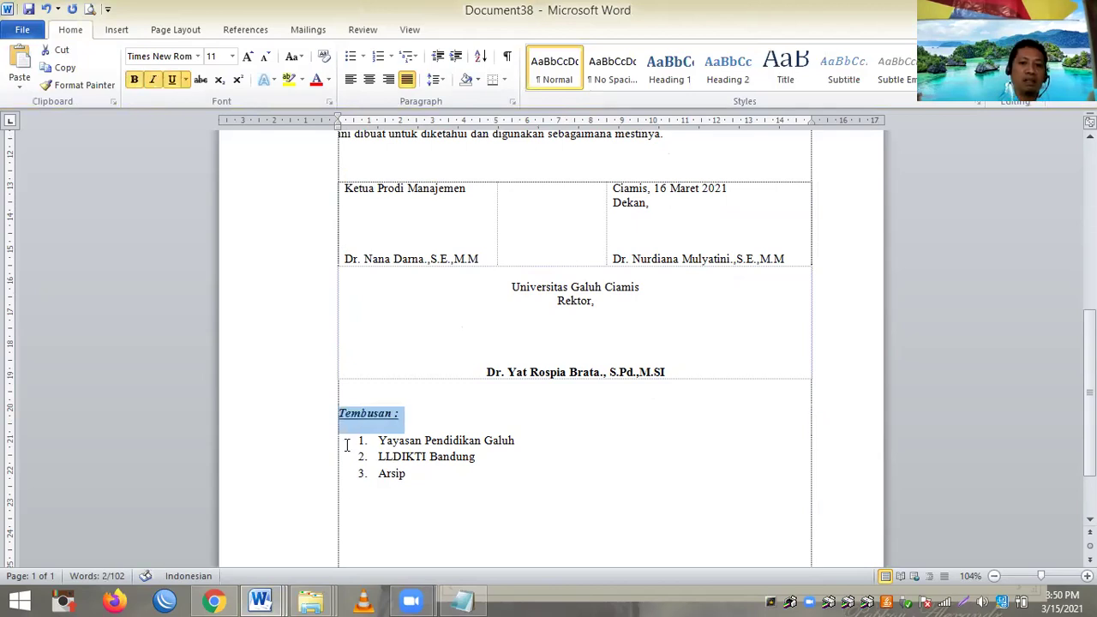
{"action": "left_click", "coordinate": [483, 485]}
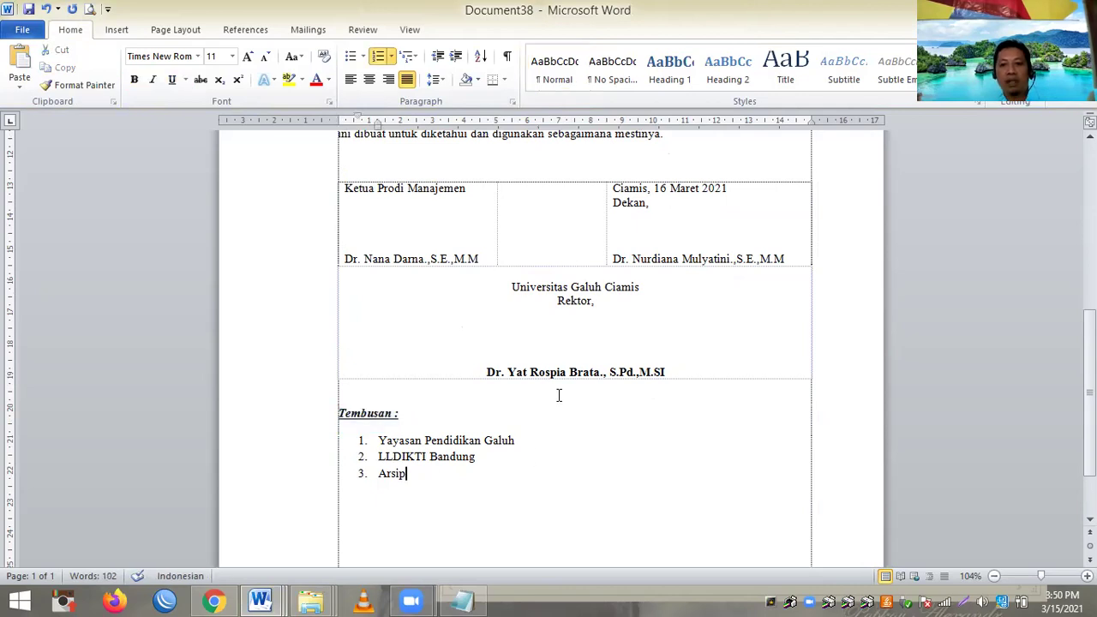
Step: Start inserting a picture in the blank signature space under "Ketua Prodi Manajemen" and search the Pictures folder for "TANDA TANGAN"
{"action": "scroll", "coordinate": [541, 404], "scroll_direction": "up", "scroll_amount": 2}
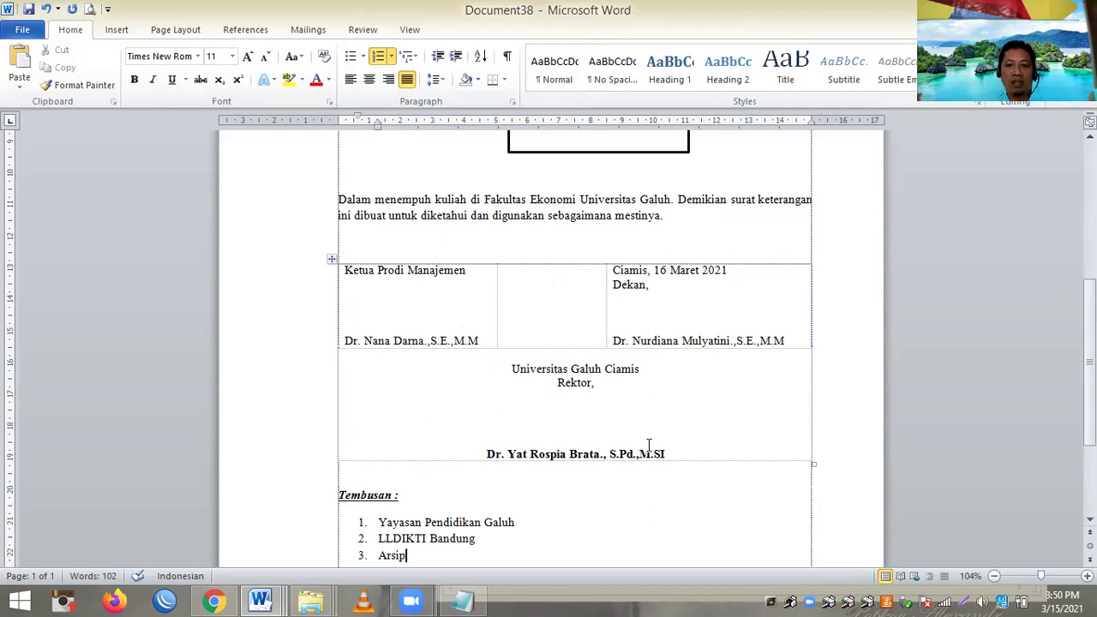
{"action": "left_click", "coordinate": [419, 324]}
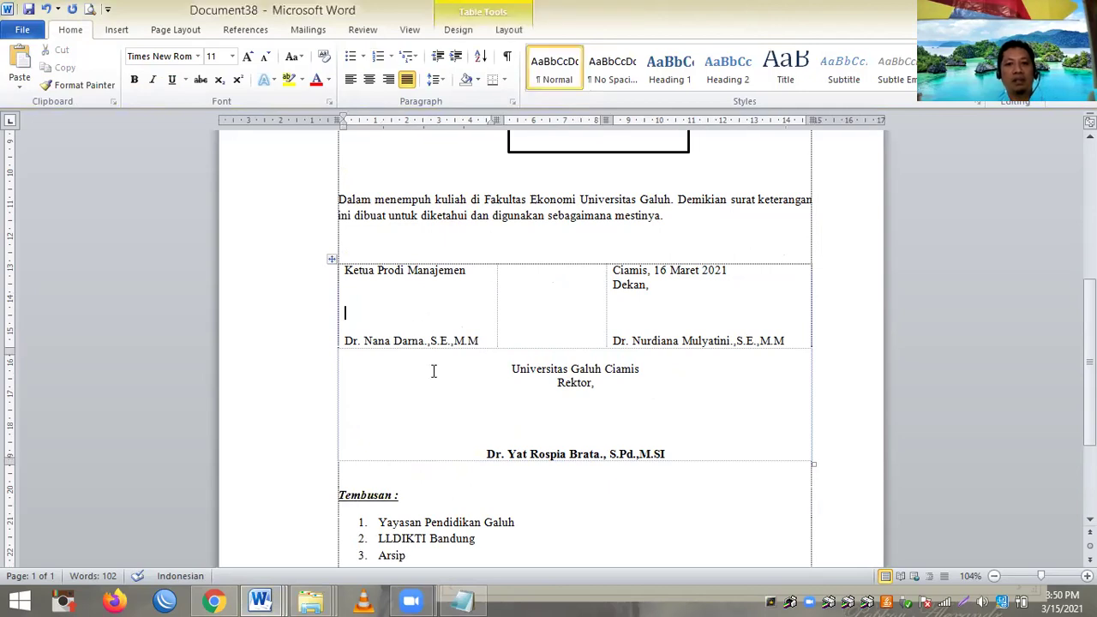
{"action": "left_click", "coordinate": [119, 32]}
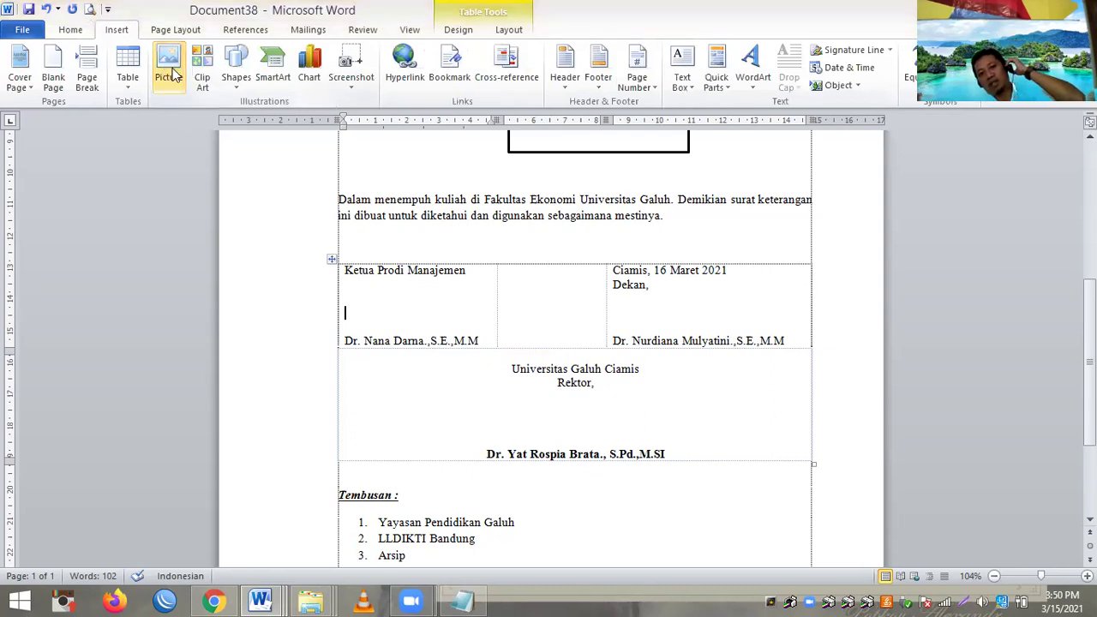
{"action": "left_click", "coordinate": [168, 75]}
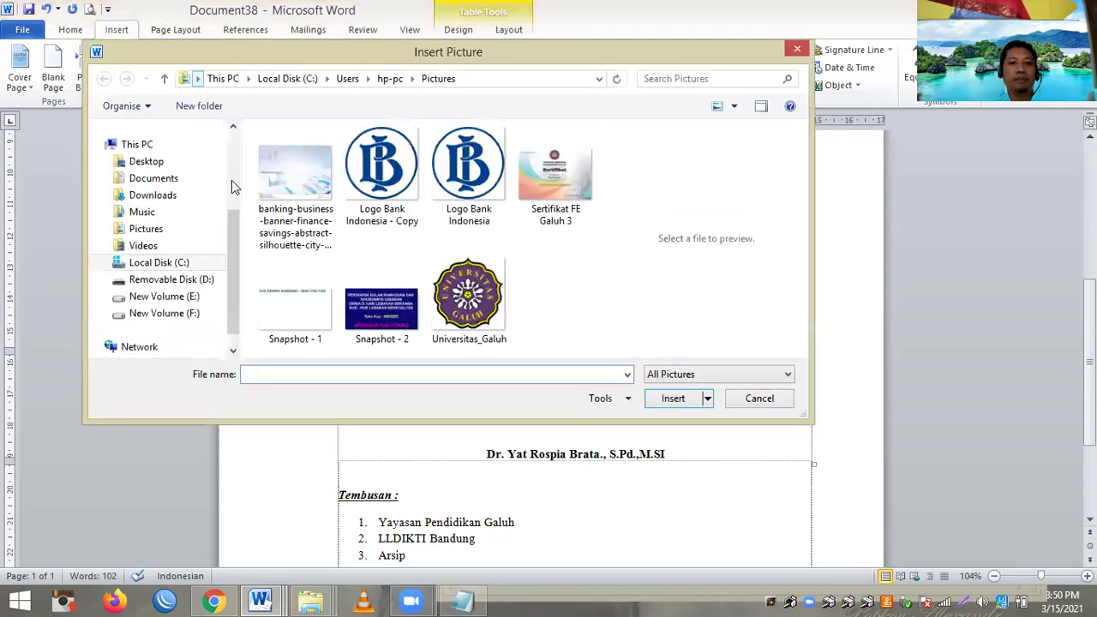
{"action": "left_click", "coordinate": [667, 78]}
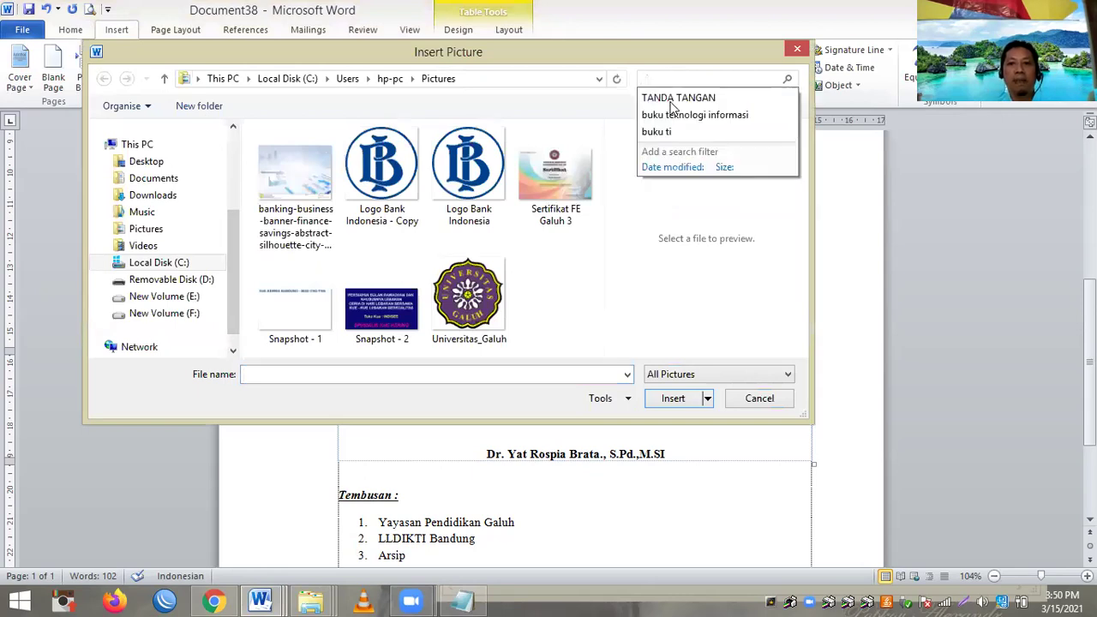
{"action": "left_click", "coordinate": [674, 99]}
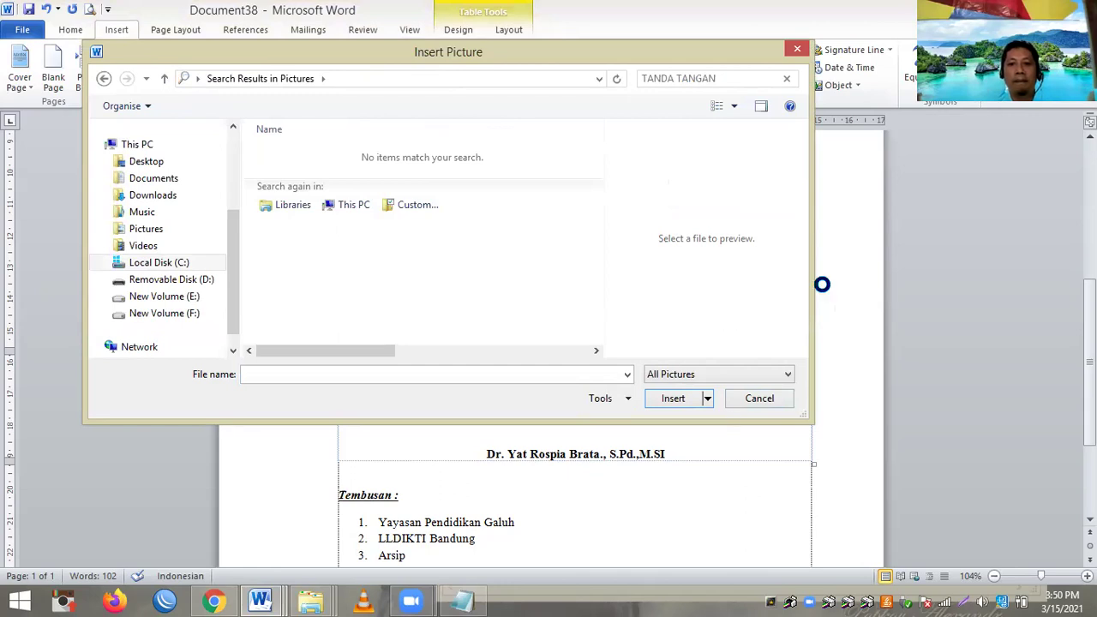
Step: Search the New Volume (E:) drive for "TANDA TANGAN" pictures
{"action": "left_click", "coordinate": [171, 297]}
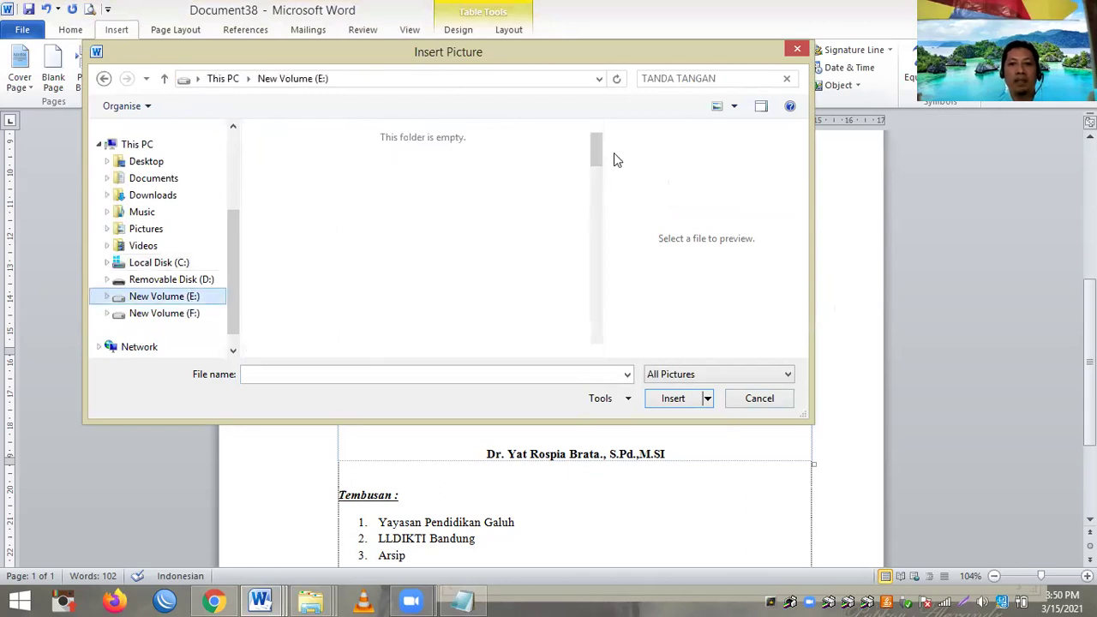
{"action": "left_click", "coordinate": [667, 86]}
{"action": "key", "text": "Return"}
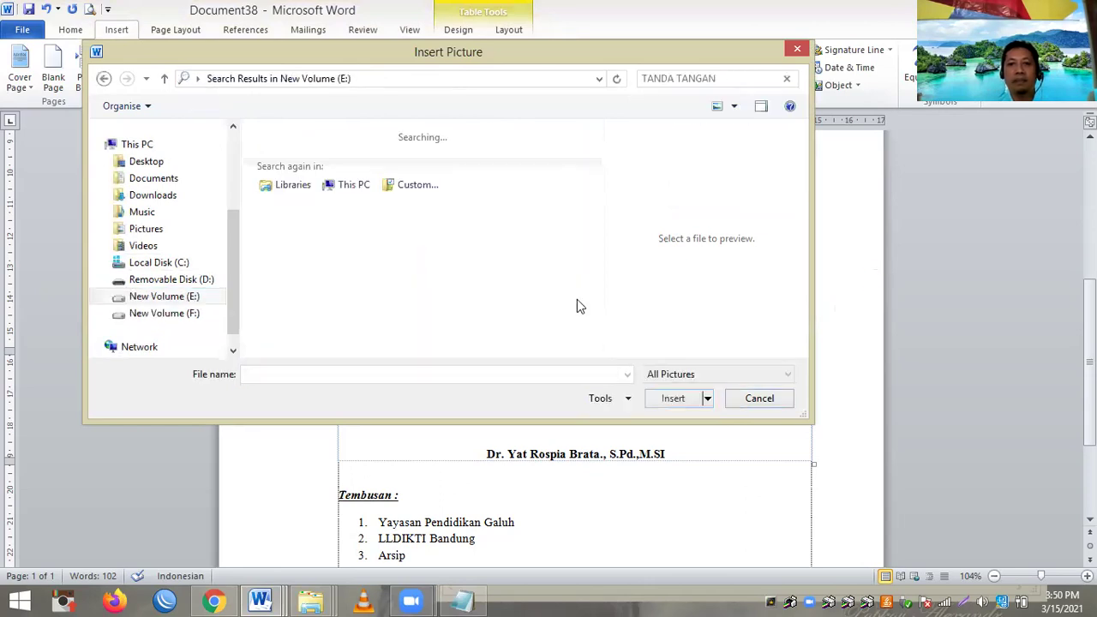
{"action": "left_click", "coordinate": [166, 299]}
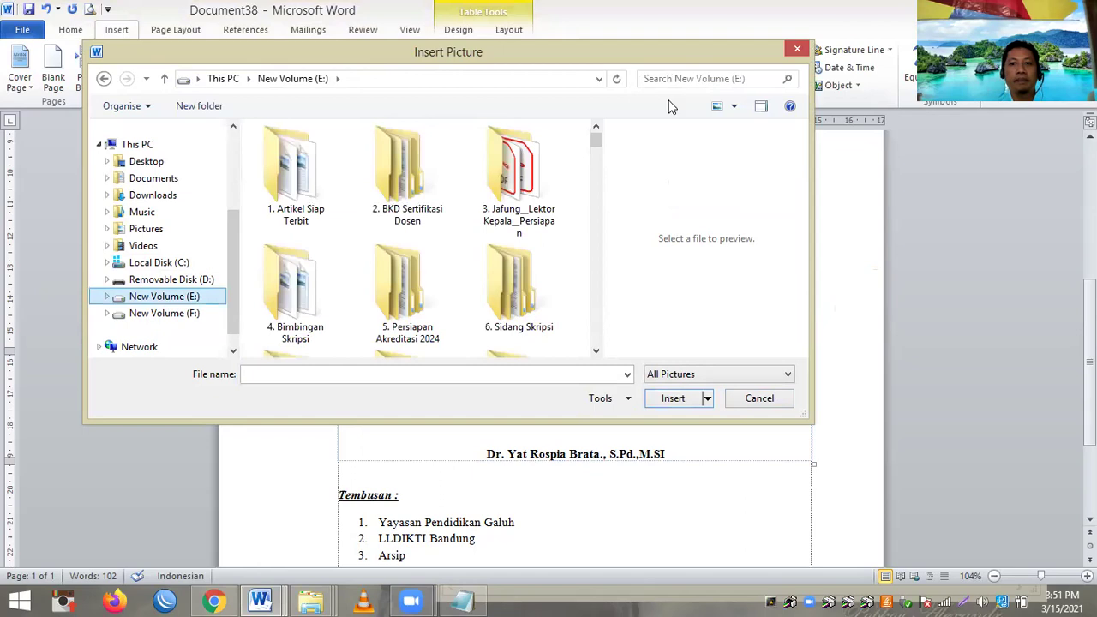
{"action": "left_click", "coordinate": [649, 228]}
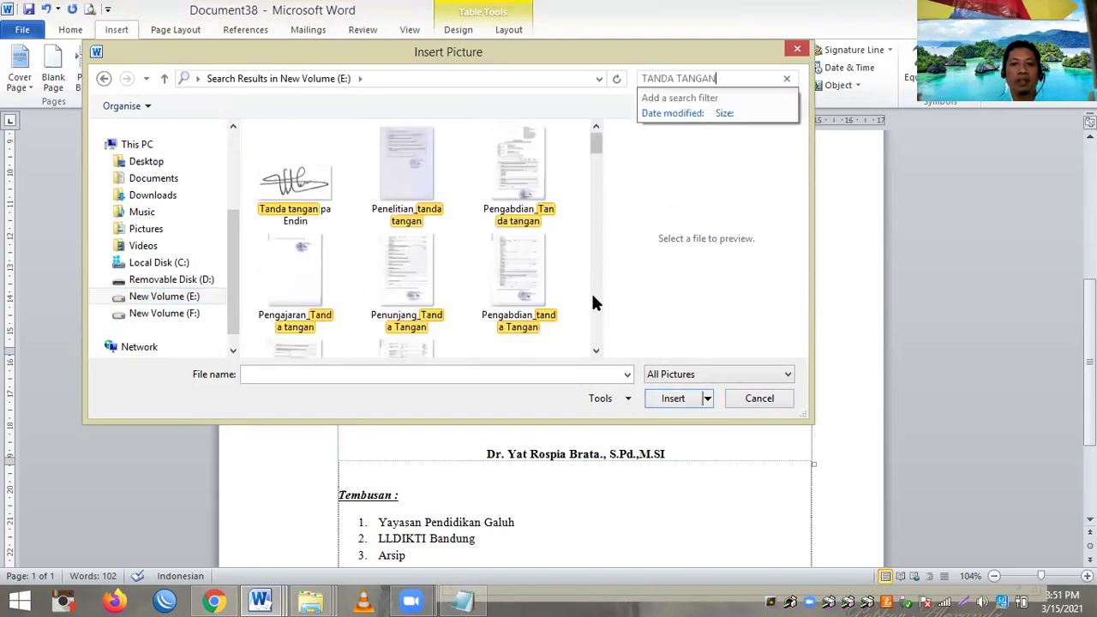
Step: Insert the "ttd REKTOR" signature picture from the search results
{"action": "scroll", "coordinate": [596, 302], "scroll_direction": "down", "scroll_amount": 3}
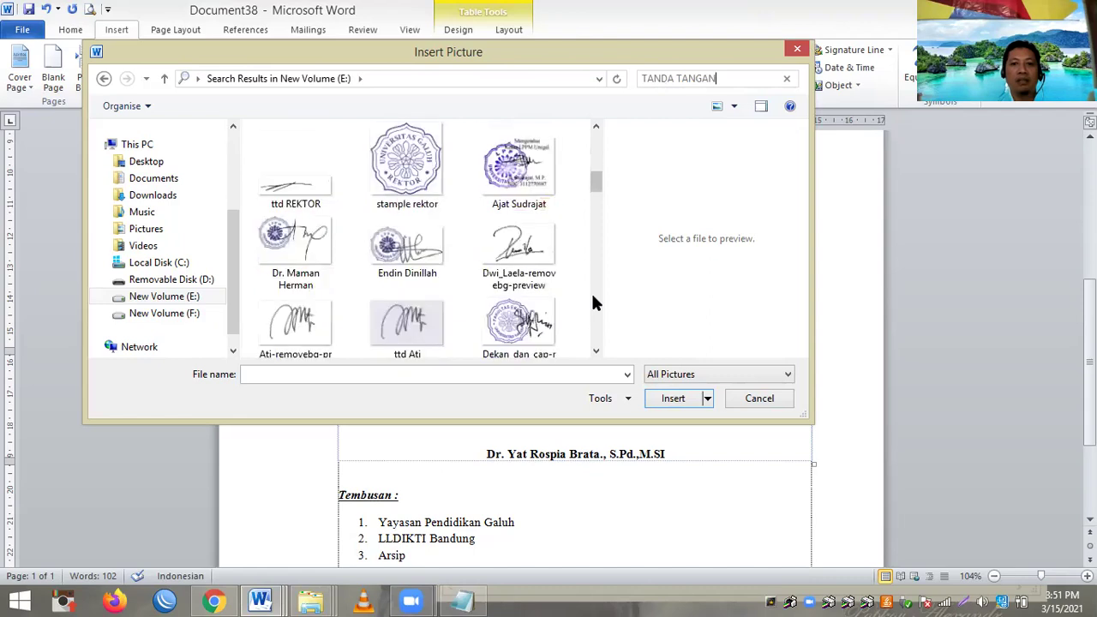
{"action": "scroll", "coordinate": [596, 302], "scroll_direction": "down", "scroll_amount": 2}
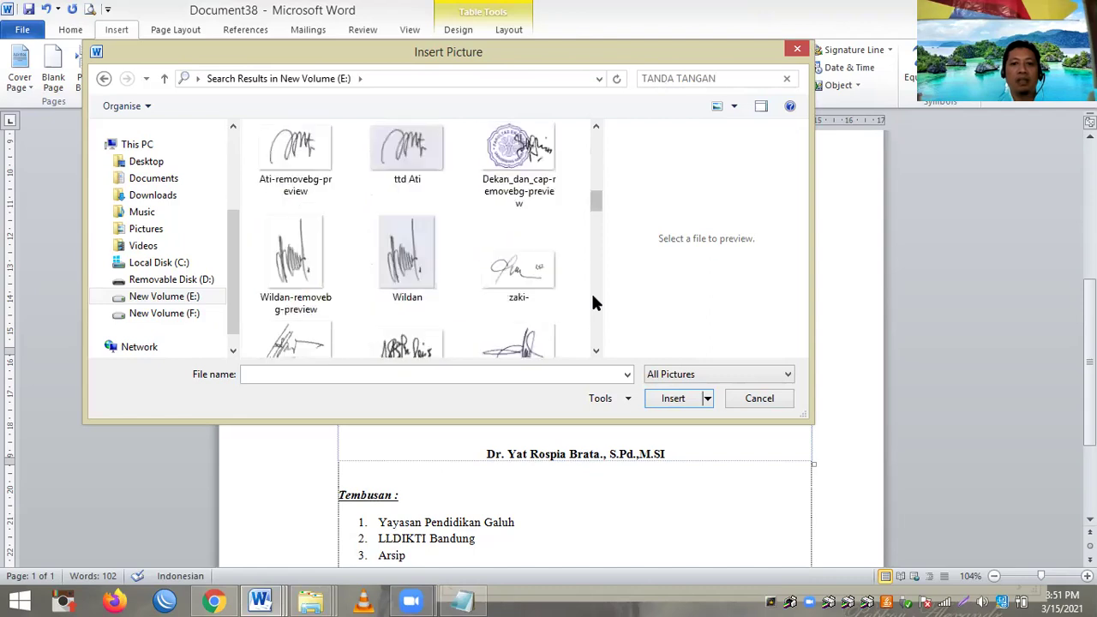
{"action": "left_click", "coordinate": [596, 127]}
{"action": "left_click", "coordinate": [596, 129]}
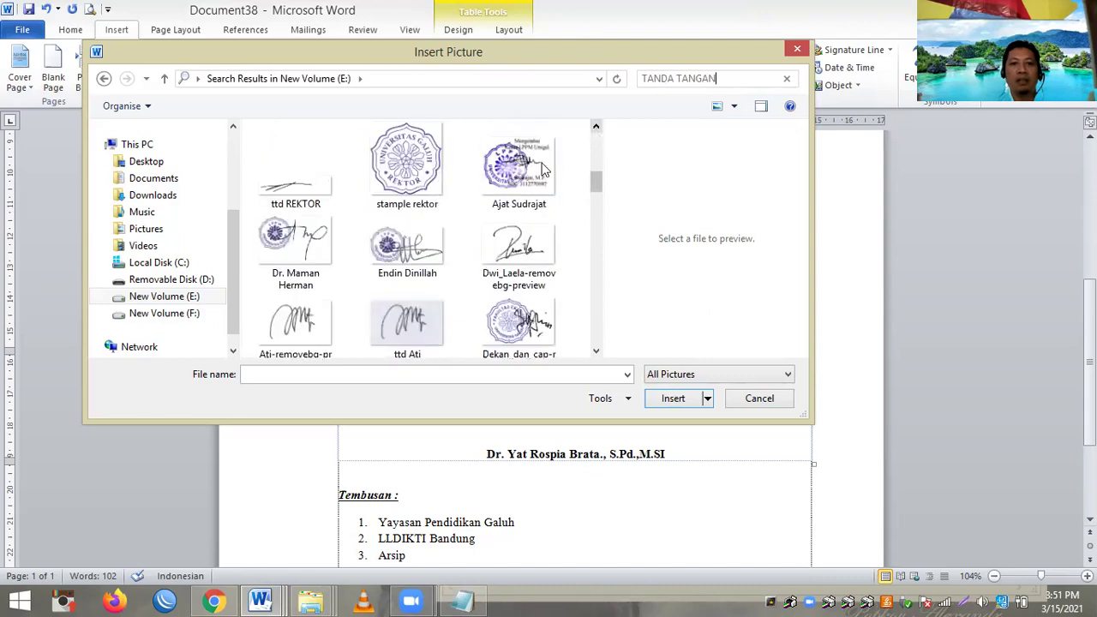
{"action": "double_click", "coordinate": [296, 167]}
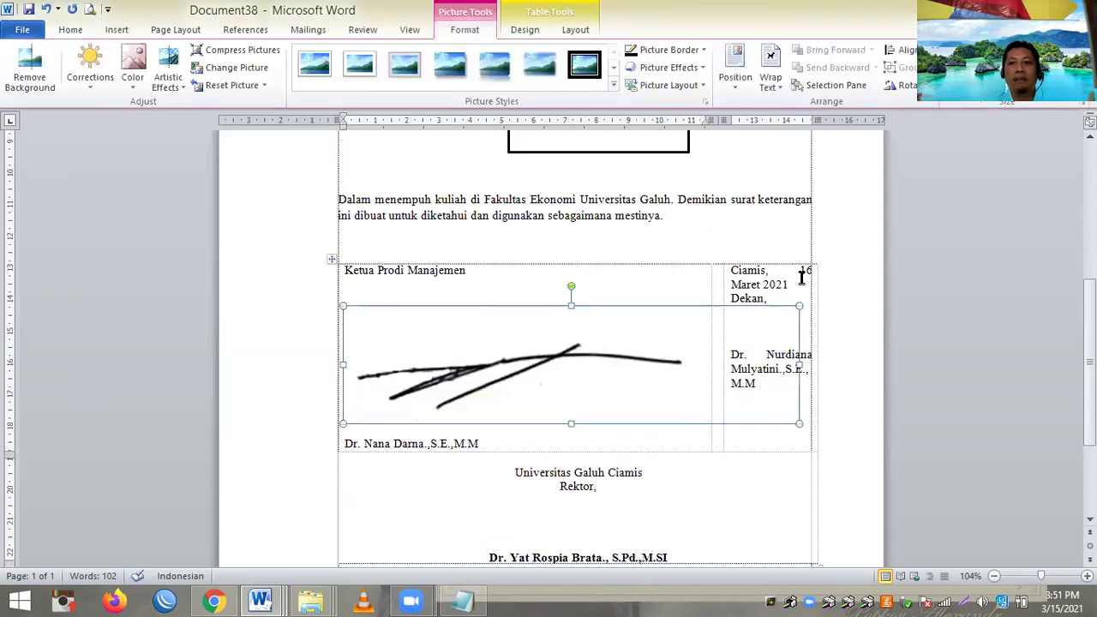
Step: Shrink the rector's signature picture to about half its size and set its text wrapping to In Front of Text
{"action": "mouse_move", "coordinate": [799, 424]}
{"action": "left_mouse_down"}
{"action": "mouse_move", "coordinate": [657, 412]}
{"action": "mouse_move", "coordinate": [685, 397]}
{"action": "mouse_move", "coordinate": [572, 365]}
{"action": "left_mouse_up"}
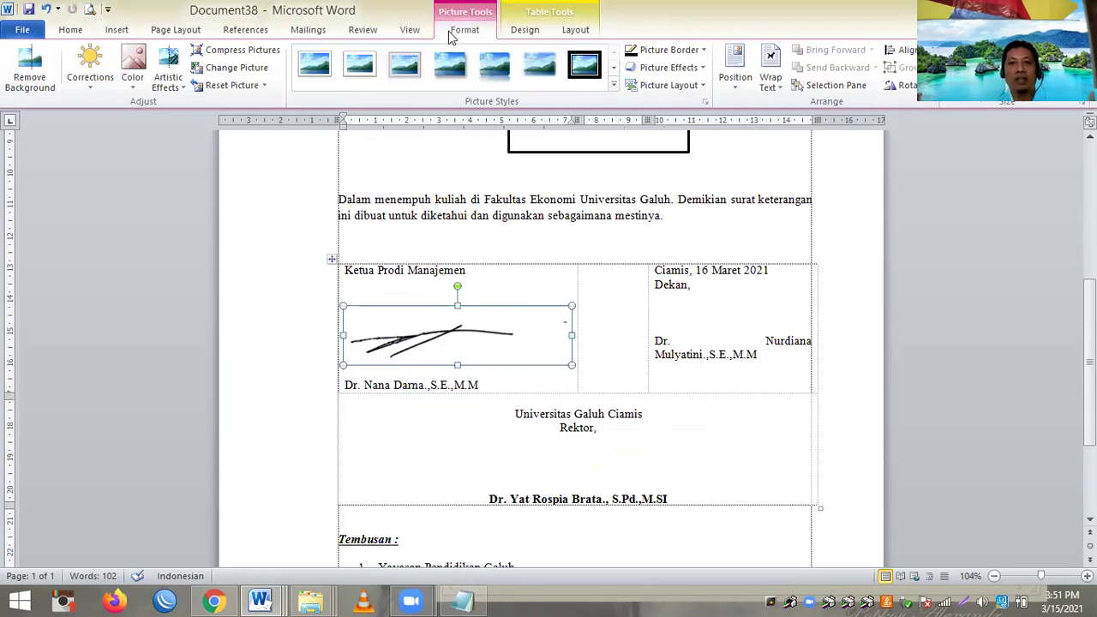
{"action": "left_click", "coordinate": [771, 81]}
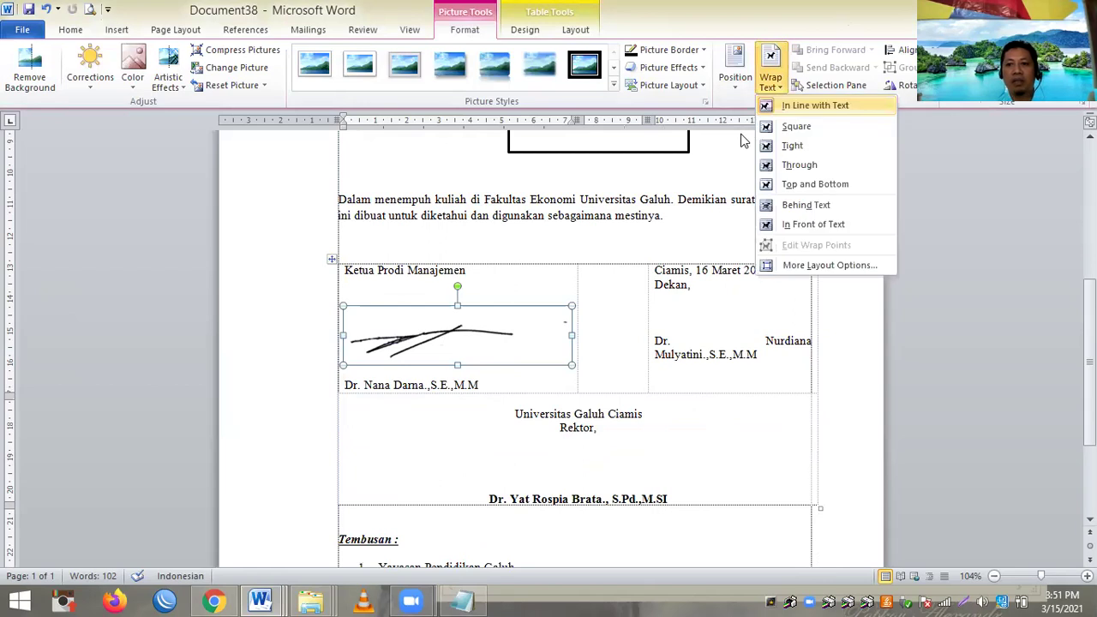
{"action": "left_click", "coordinate": [821, 225]}
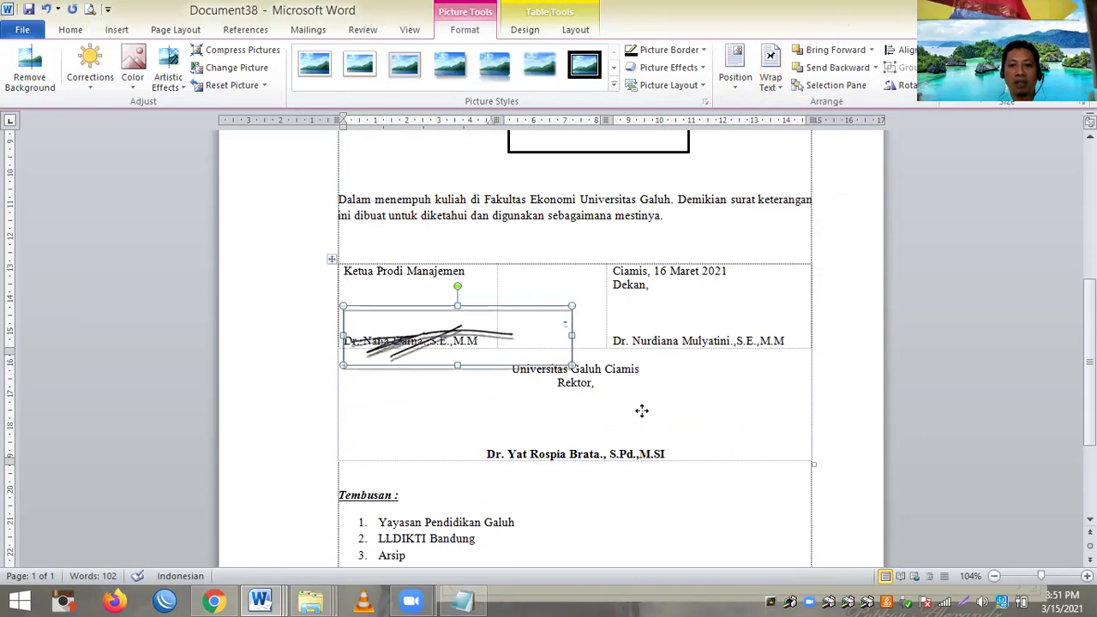
Step: Move the rector's signature between "Rektor," and the rector's name, and enlarge it slightly
{"action": "left_click_drag", "start_coordinate": [643, 411], "coordinate": [701, 397]}
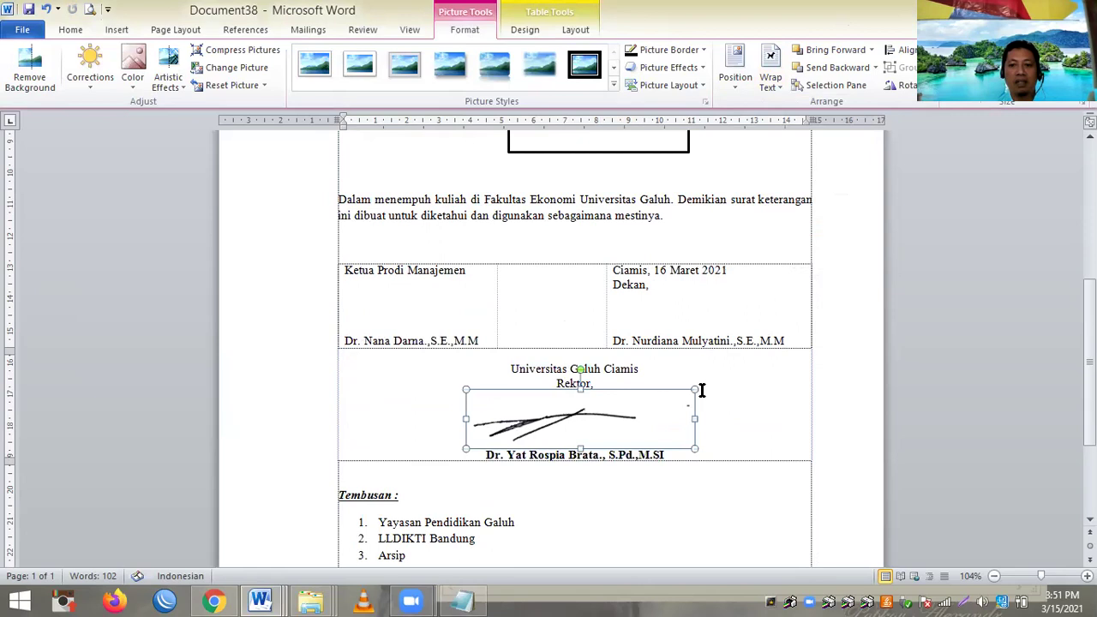
{"action": "left_click", "coordinate": [692, 385]}
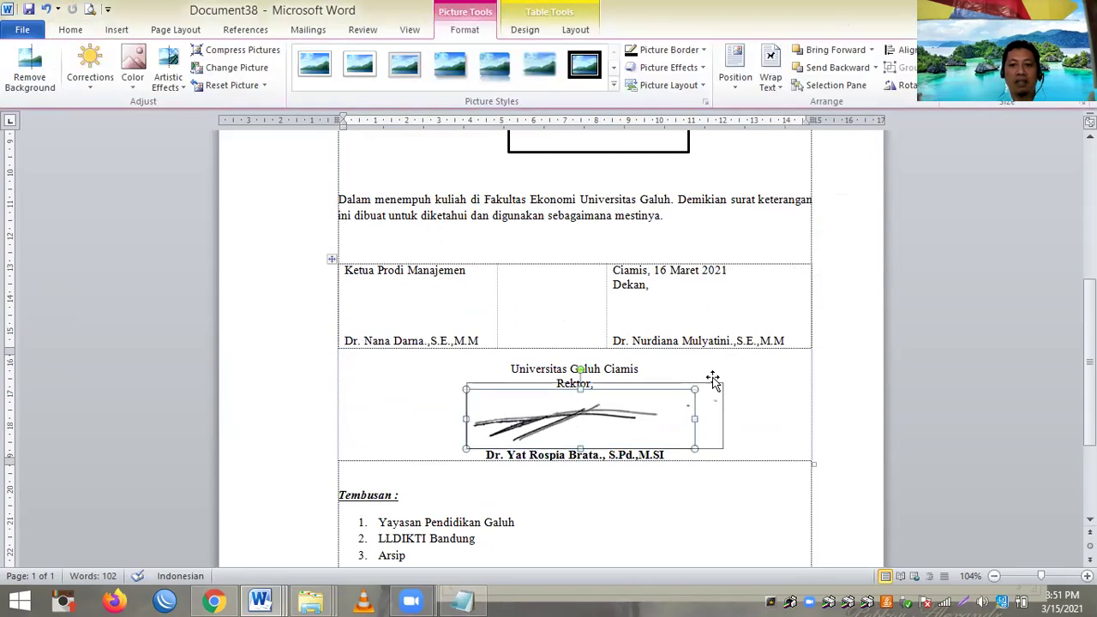
{"action": "left_click", "coordinate": [713, 363]}
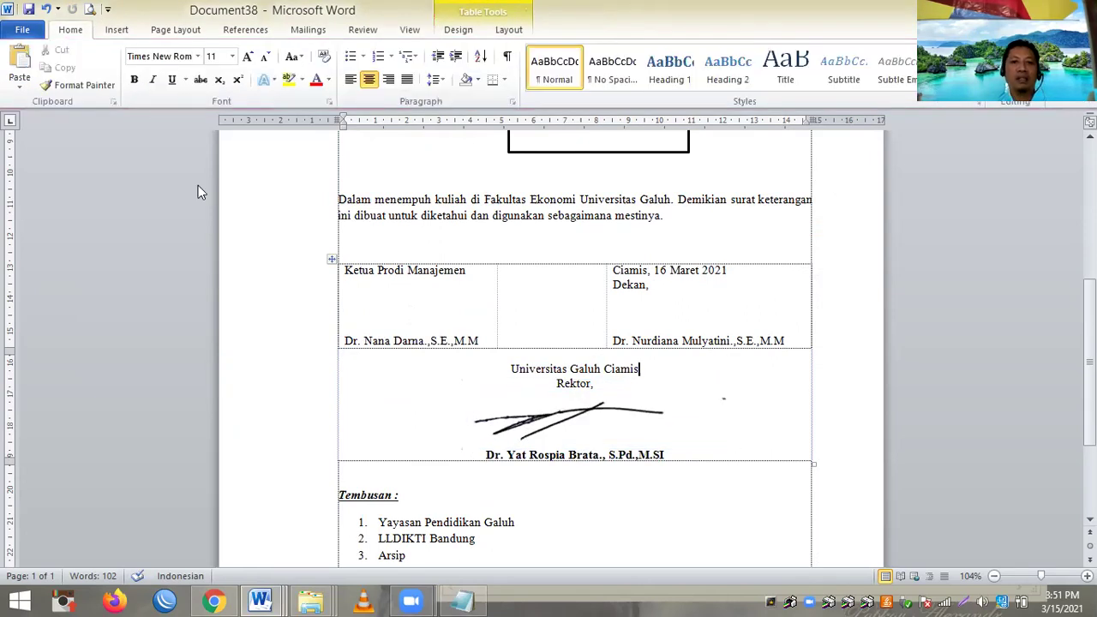
Step: Start inserting another picture at the "Universitas Galuh Ciamis" line and search New Volume (E:) for "TANDA TANGAN"
{"action": "left_click", "coordinate": [120, 33]}
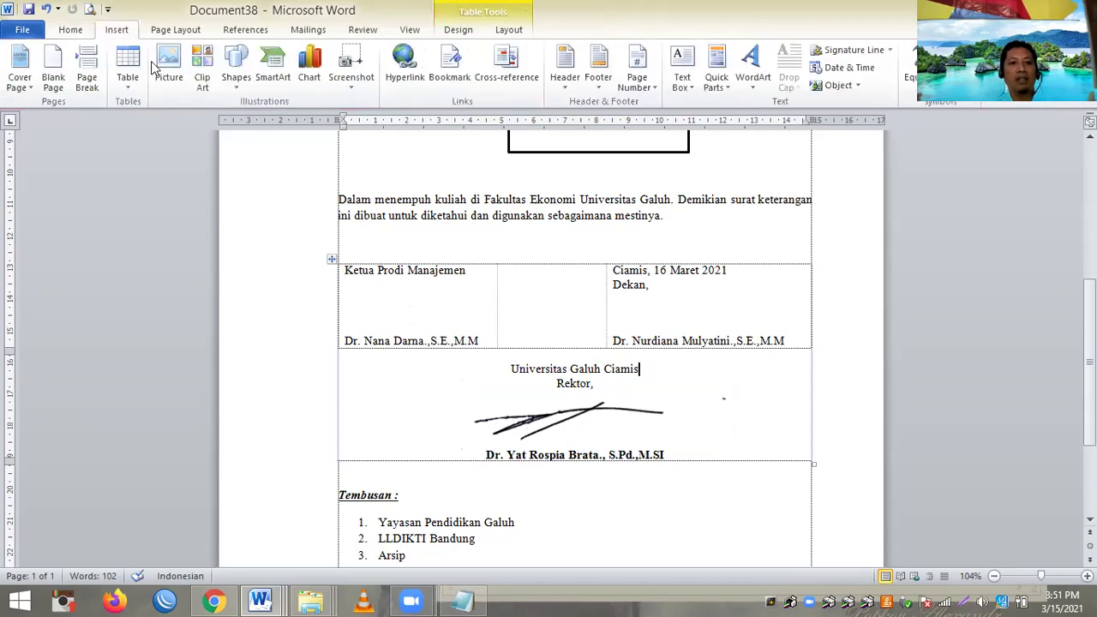
{"action": "left_click", "coordinate": [175, 80]}
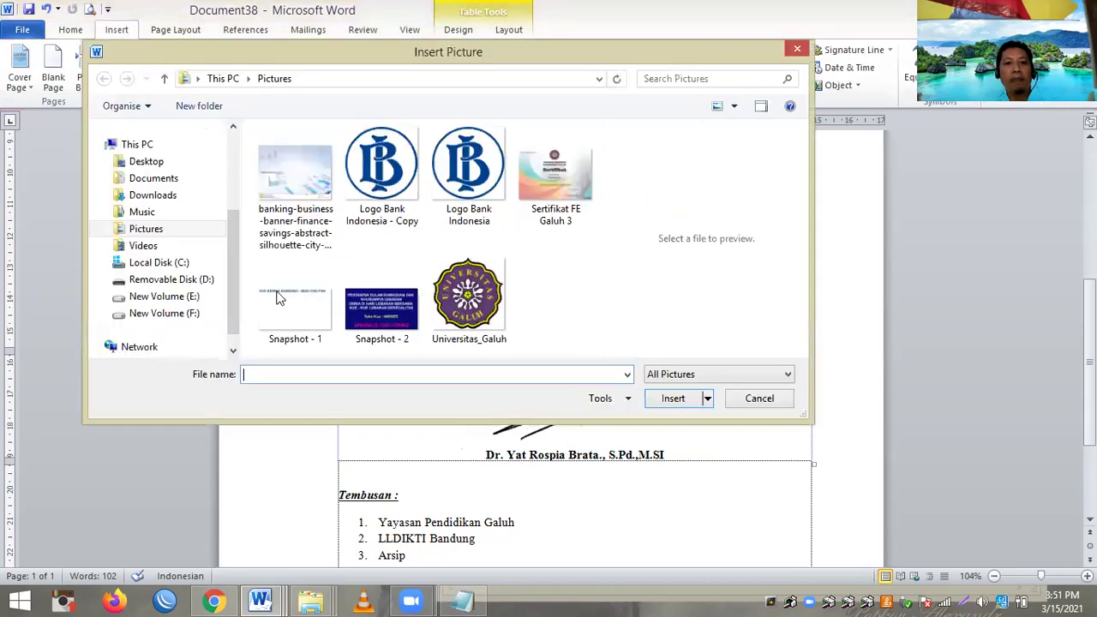
{"action": "left_click", "coordinate": [187, 296]}
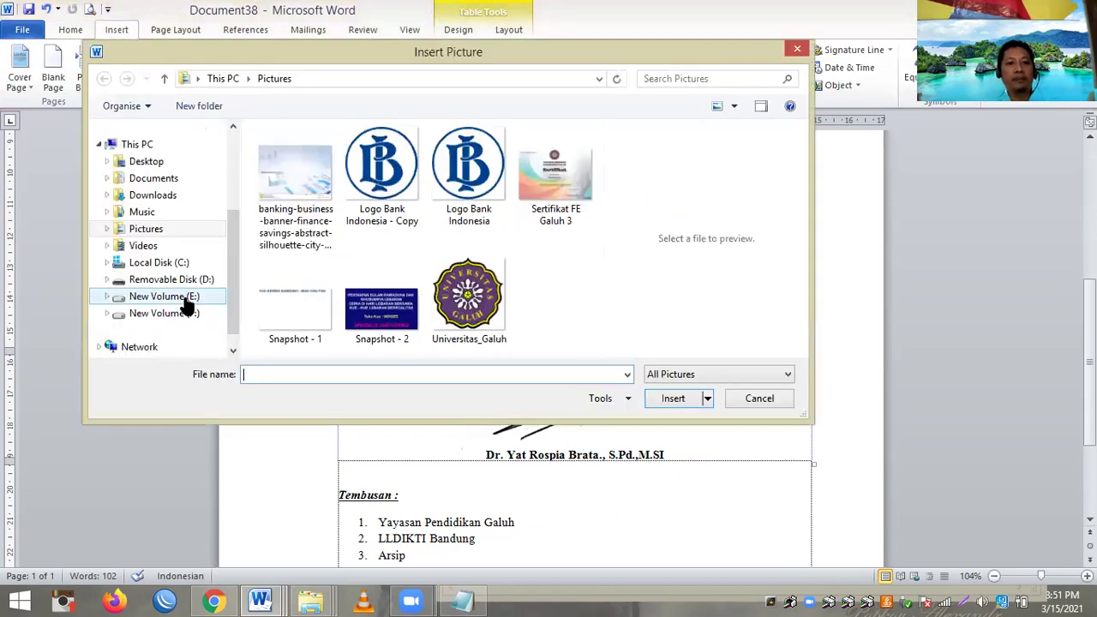
{"action": "left_click", "coordinate": [695, 79]}
{"action": "type", "text": "TANDA TANGAN"}
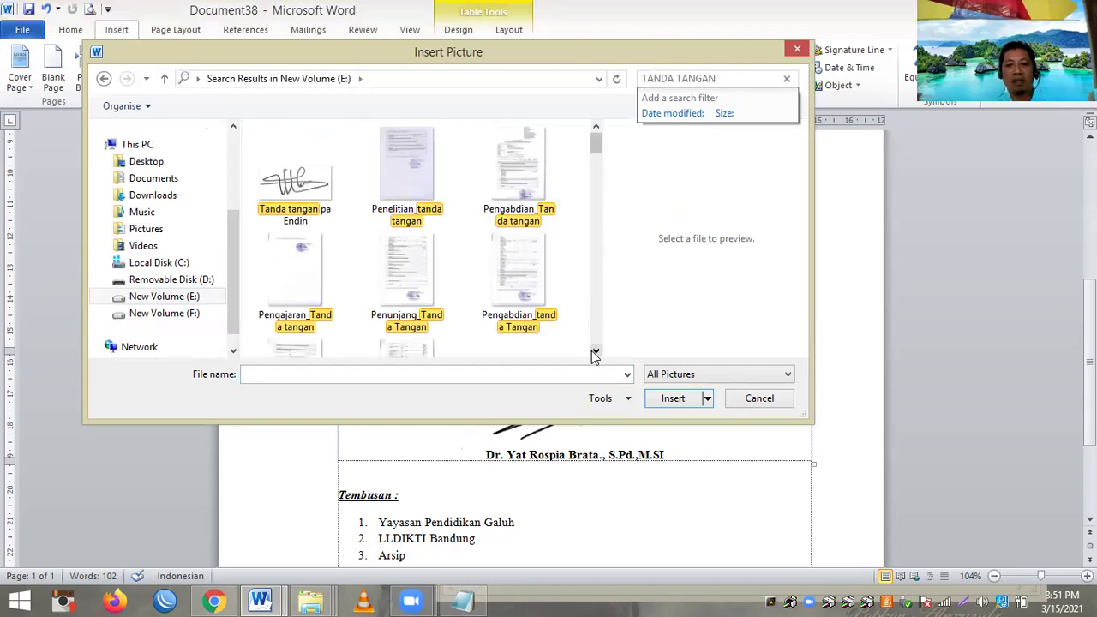
Step: Insert the dean's signature picture, found below the RONI picture in the search results
{"action": "scroll", "coordinate": [597, 334], "scroll_direction": "down", "scroll_amount": 3}
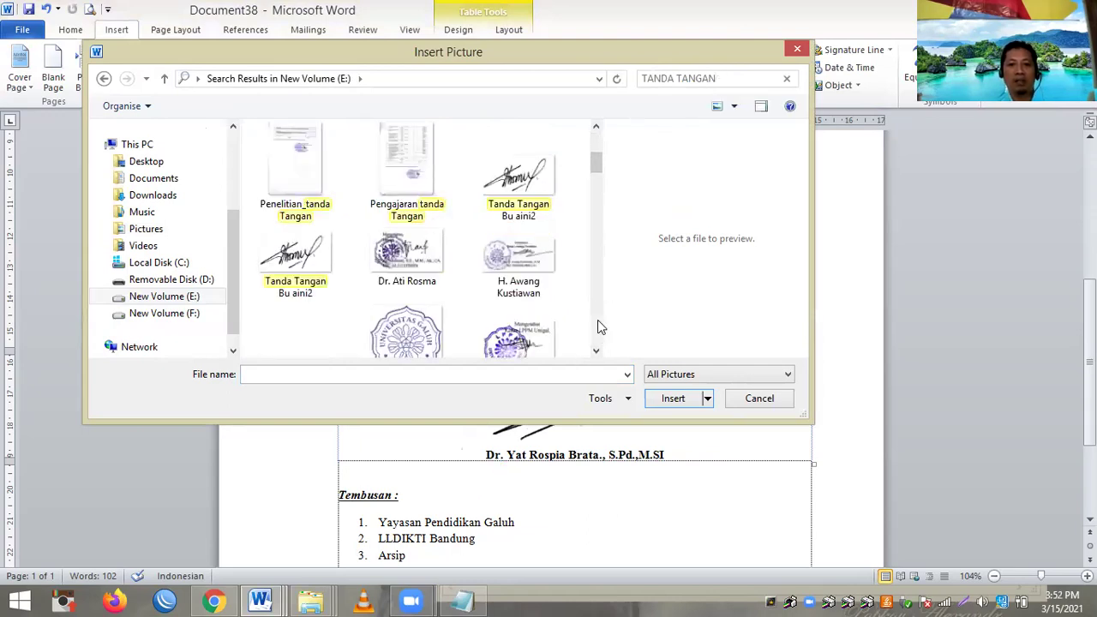
{"action": "scroll", "coordinate": [599, 324], "scroll_direction": "down", "scroll_amount": 2}
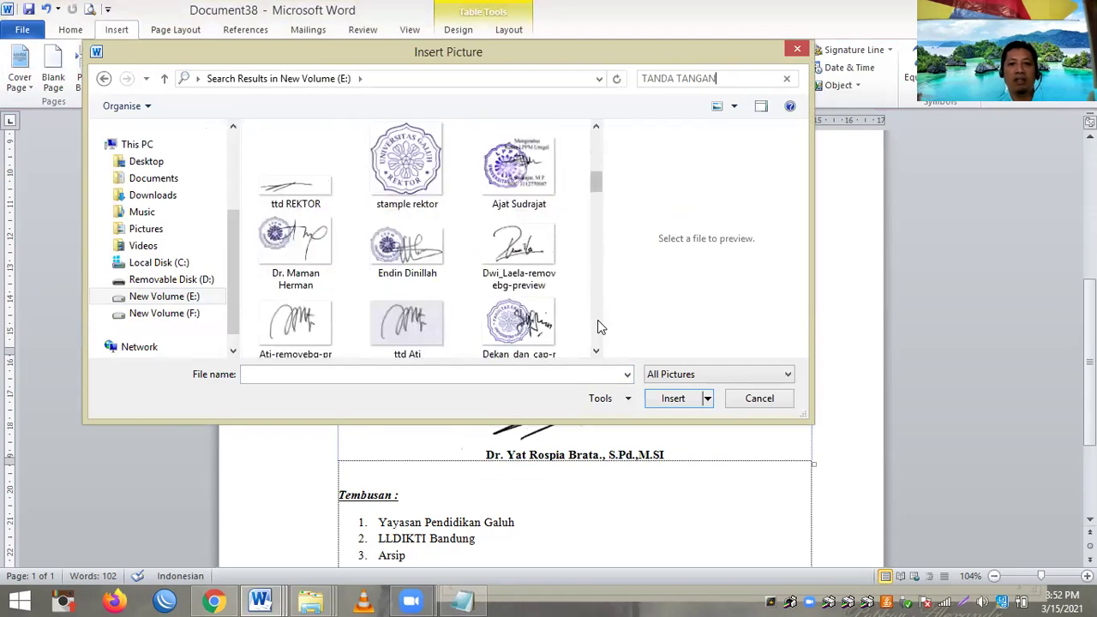
{"action": "scroll", "coordinate": [598, 324], "scroll_direction": "down", "scroll_amount": 2}
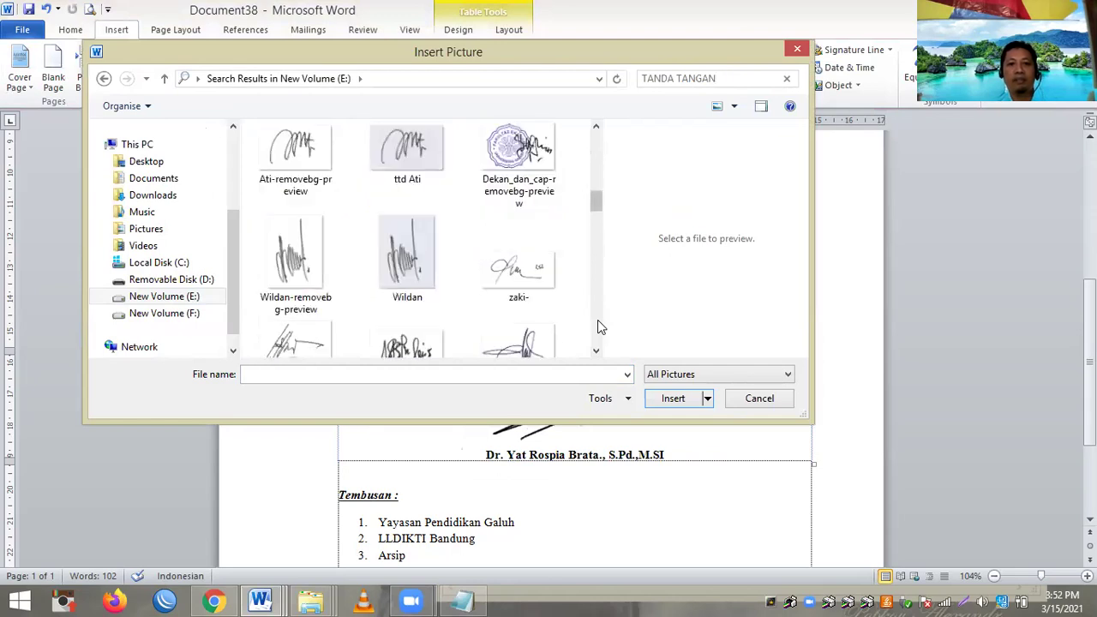
{"action": "scroll", "coordinate": [599, 324], "scroll_direction": "down", "scroll_amount": 3}
{"action": "left_click", "coordinate": [518, 342]}
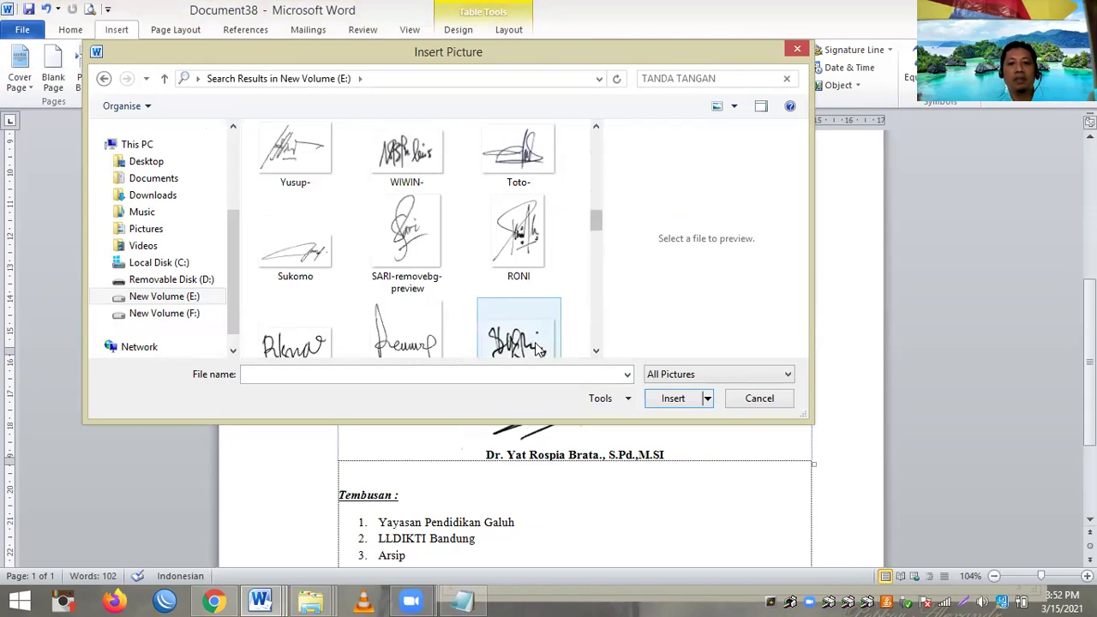
{"action": "left_click", "coordinate": [673, 397]}
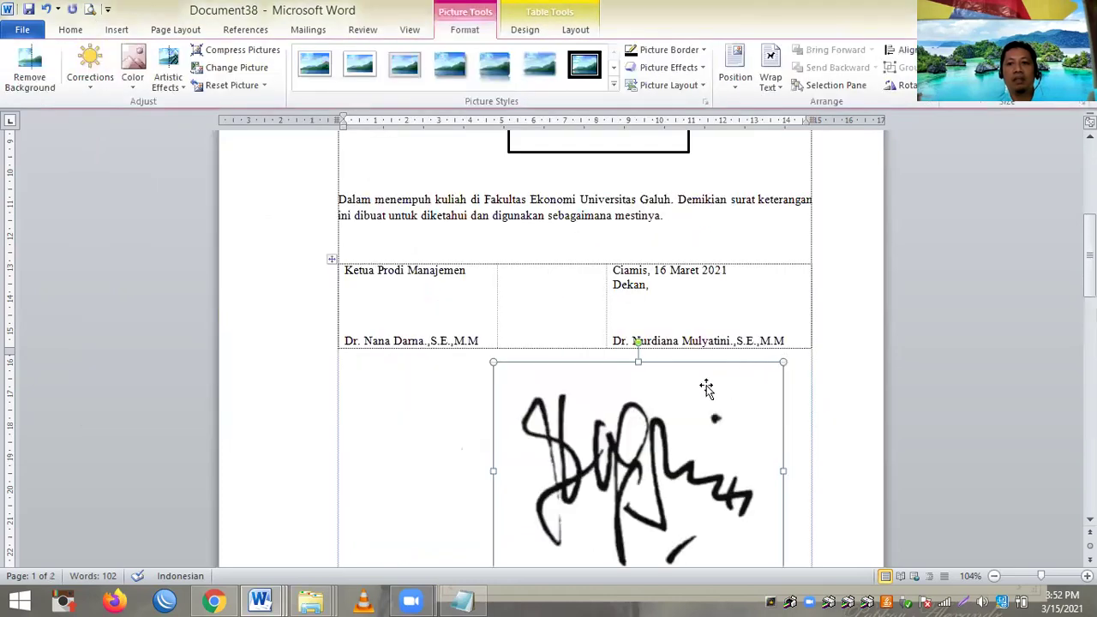
Step: Make the dean's signature picture float free of the text and fit it, much smaller, between "Dekan," and the dean's name
{"action": "key", "text": "alt+j"}
{"action": "key", "text": "p"}
{"action": "key", "text": "t"}
{"action": "key", "text": "w"}
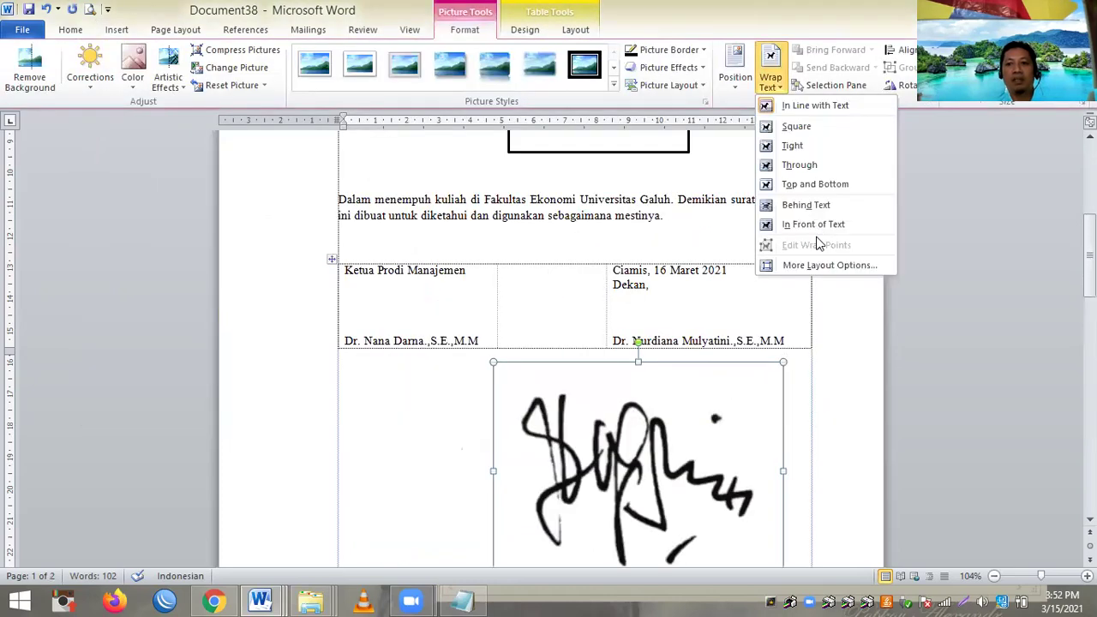
{"action": "key", "text": "d"}
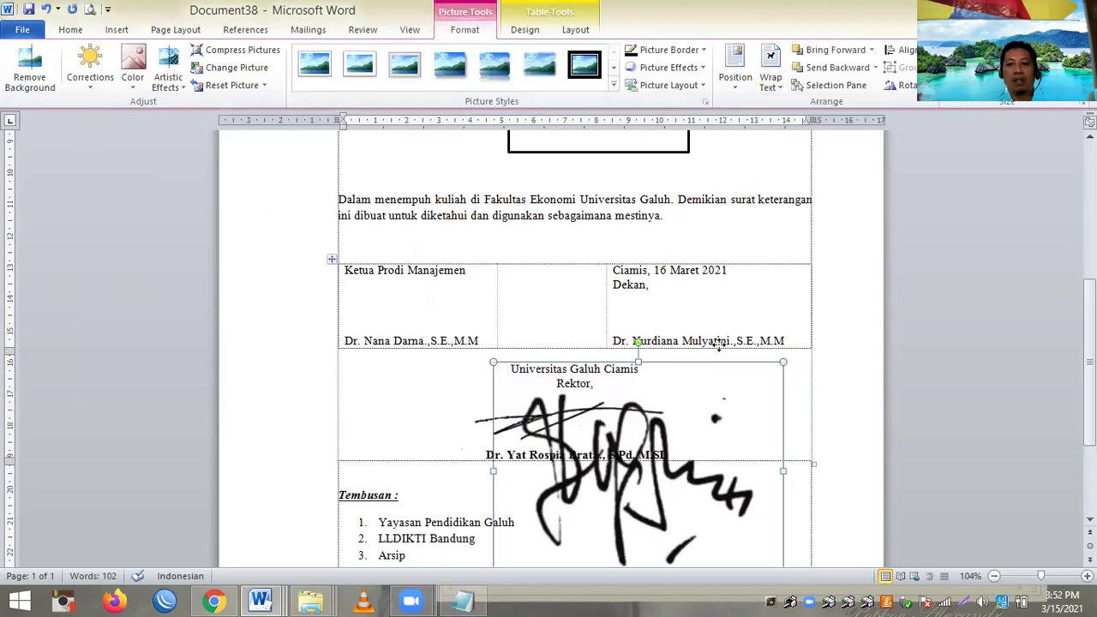
{"action": "mouse_move", "coordinate": [629, 482]}
{"action": "left_mouse_down"}
{"action": "mouse_move", "coordinate": [660, 342]}
{"action": "mouse_move", "coordinate": [681, 312]}
{"action": "left_mouse_up"}
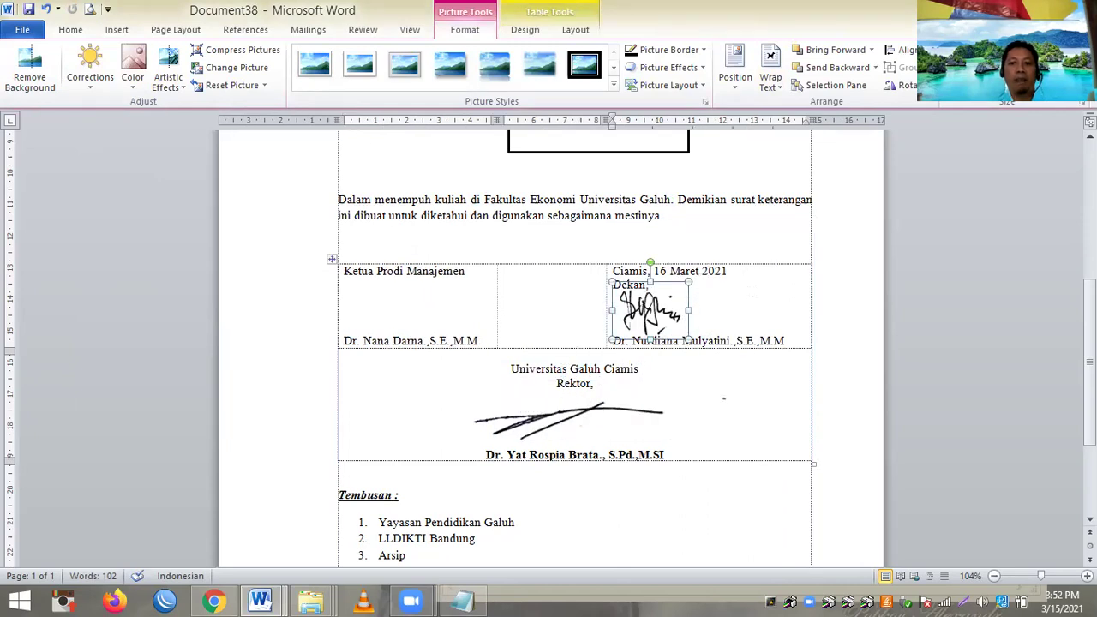
{"action": "left_click", "coordinate": [672, 321]}
Step: Start inserting a picture below "Ketua Prodi Manajemen" and search New Volume (E:) for "TANDA TANGAN"
{"action": "left_click", "coordinate": [393, 318]}
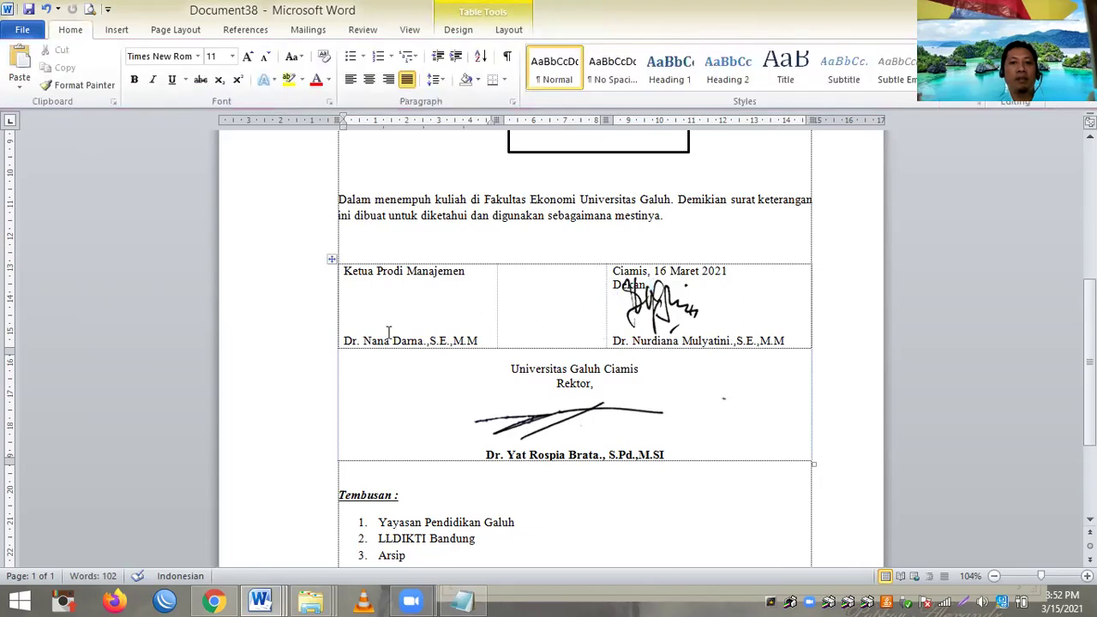
{"action": "left_click", "coordinate": [116, 30]}
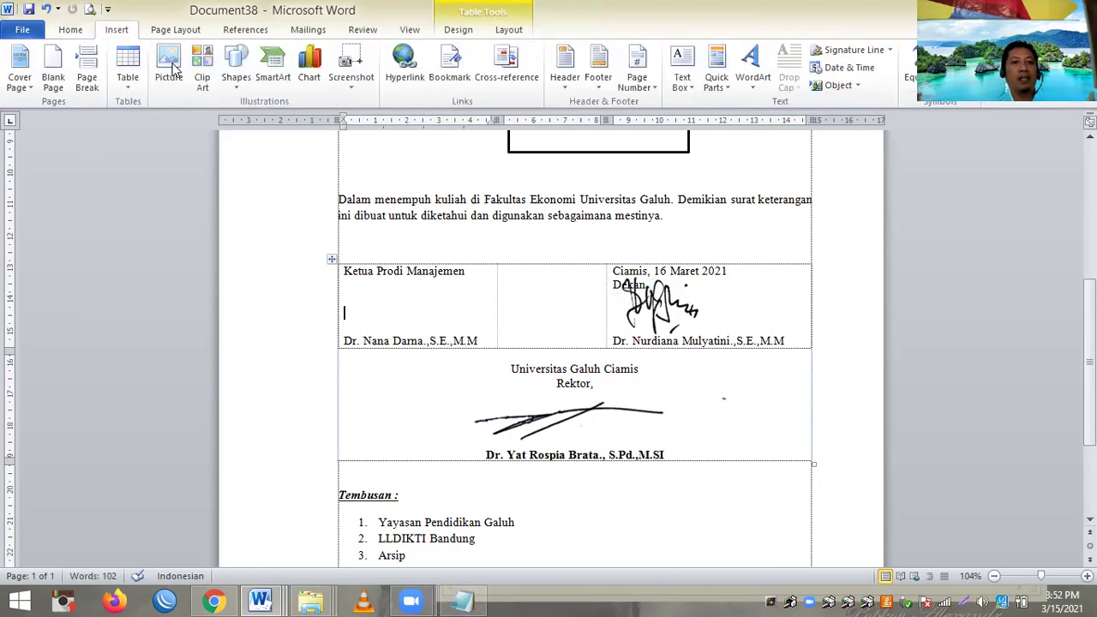
{"action": "left_click", "coordinate": [172, 295]}
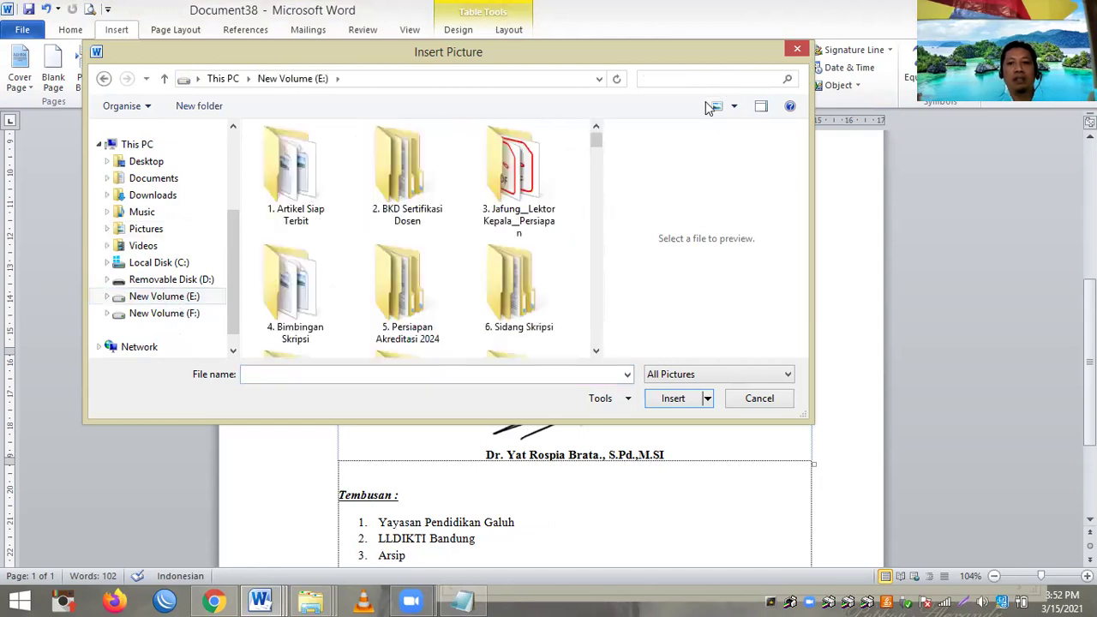
{"action": "left_click", "coordinate": [698, 78]}
{"action": "key", "text": "Down"}
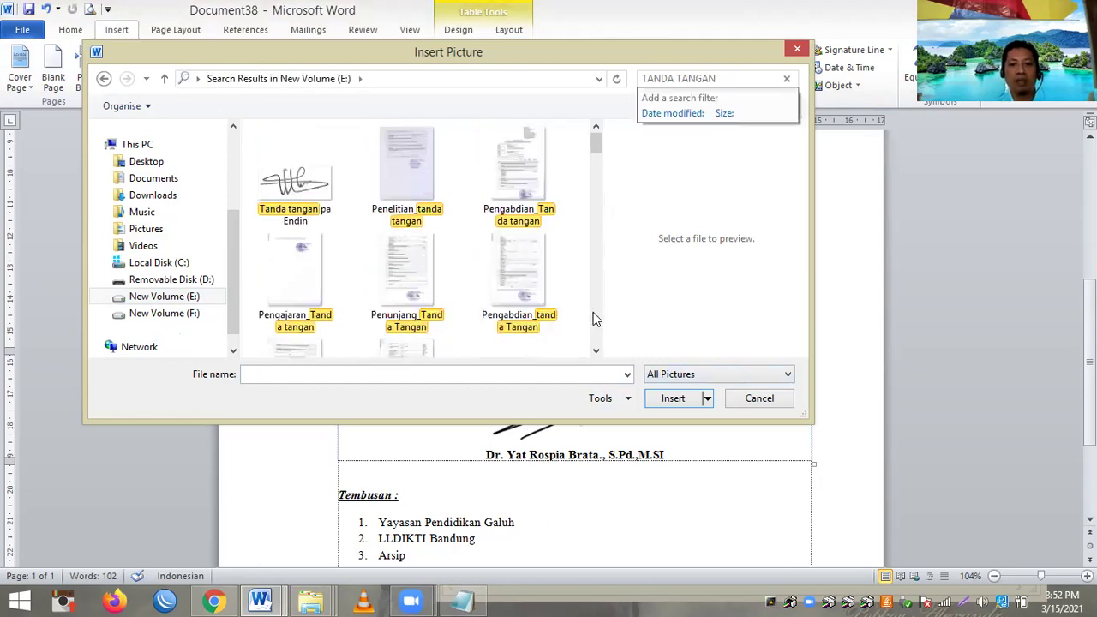
Step: Find the signature picture of the Manajemen study programme head in the search results and insert it
{"action": "scroll", "coordinate": [596, 319], "scroll_direction": "down", "scroll_amount": 5}
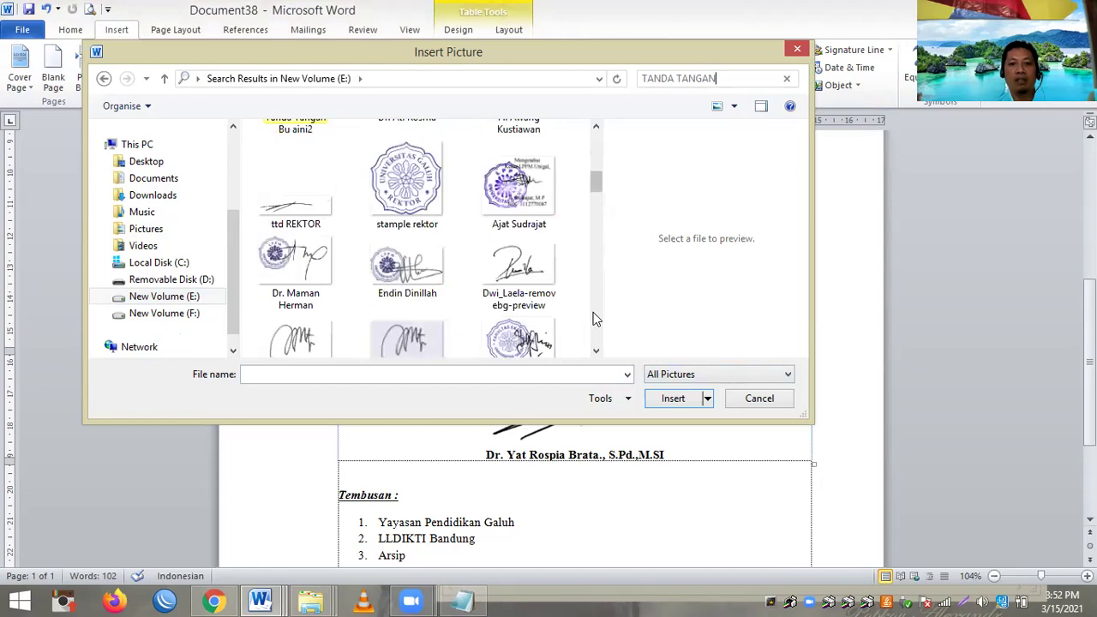
{"action": "scroll", "coordinate": [595, 319], "scroll_direction": "down", "scroll_amount": 3}
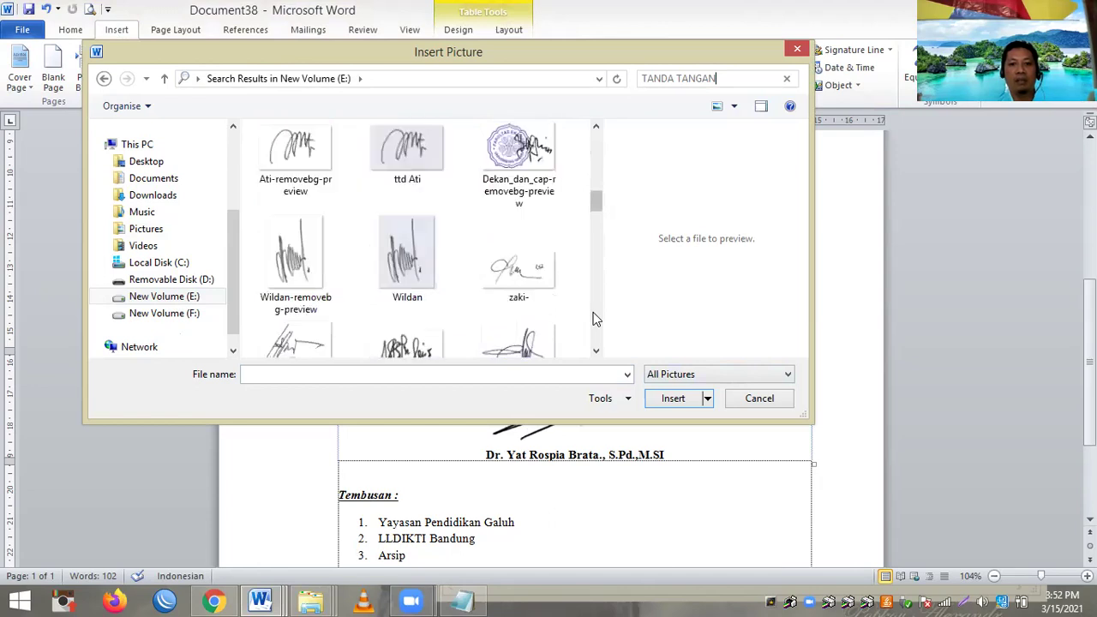
{"action": "left_click", "coordinate": [600, 180]}
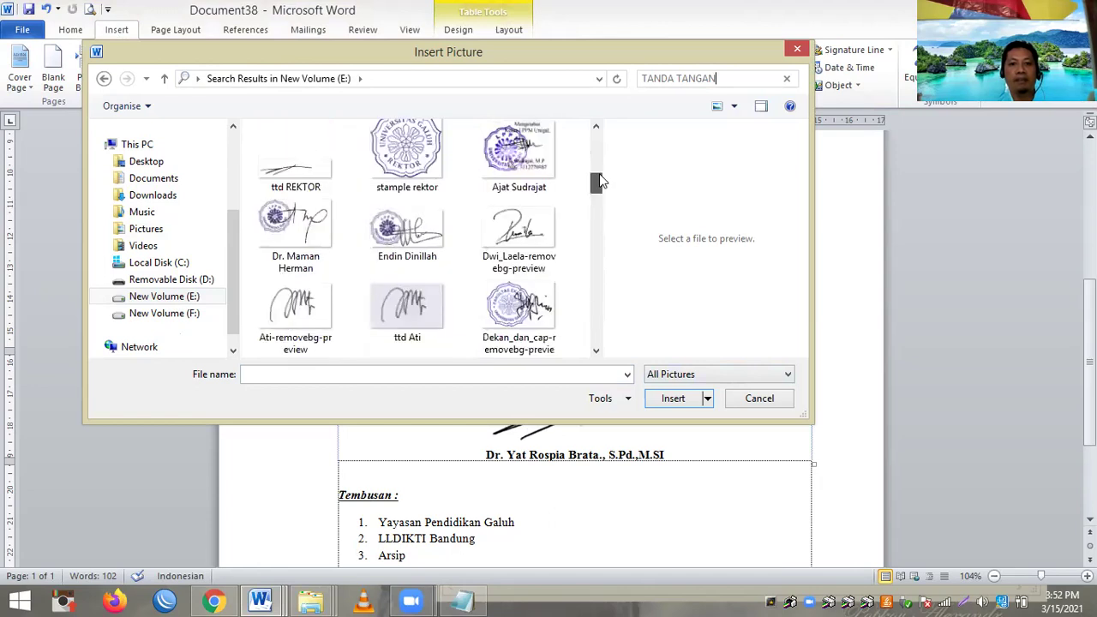
{"action": "left_click", "coordinate": [601, 180]}
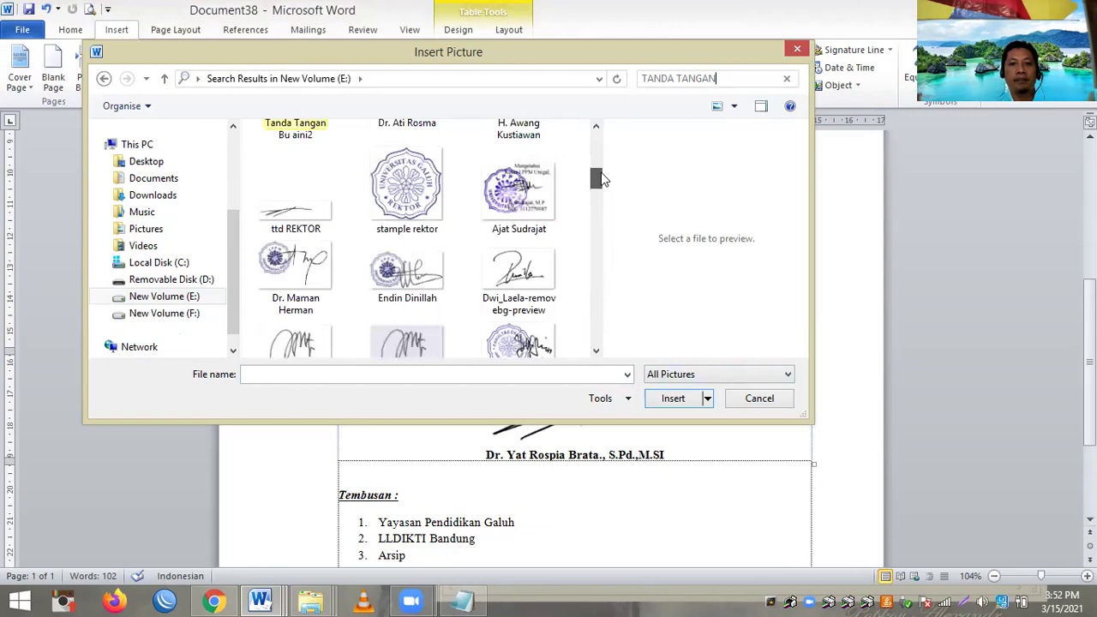
{"action": "left_click", "coordinate": [600, 163]}
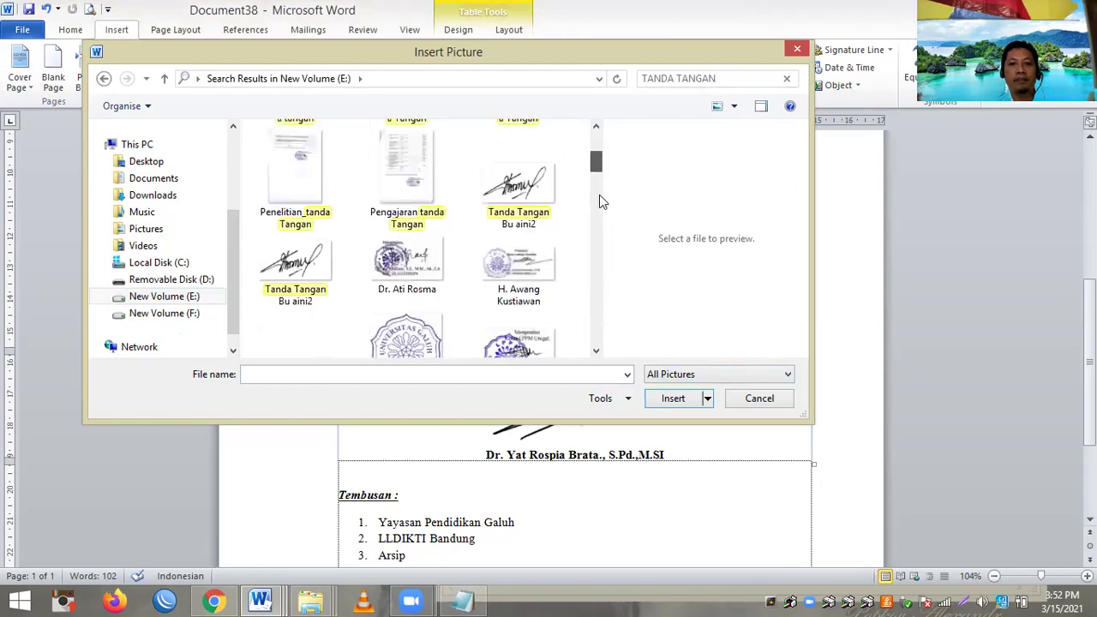
{"action": "left_click", "coordinate": [600, 221]}
{"action": "left_click", "coordinate": [600, 233]}
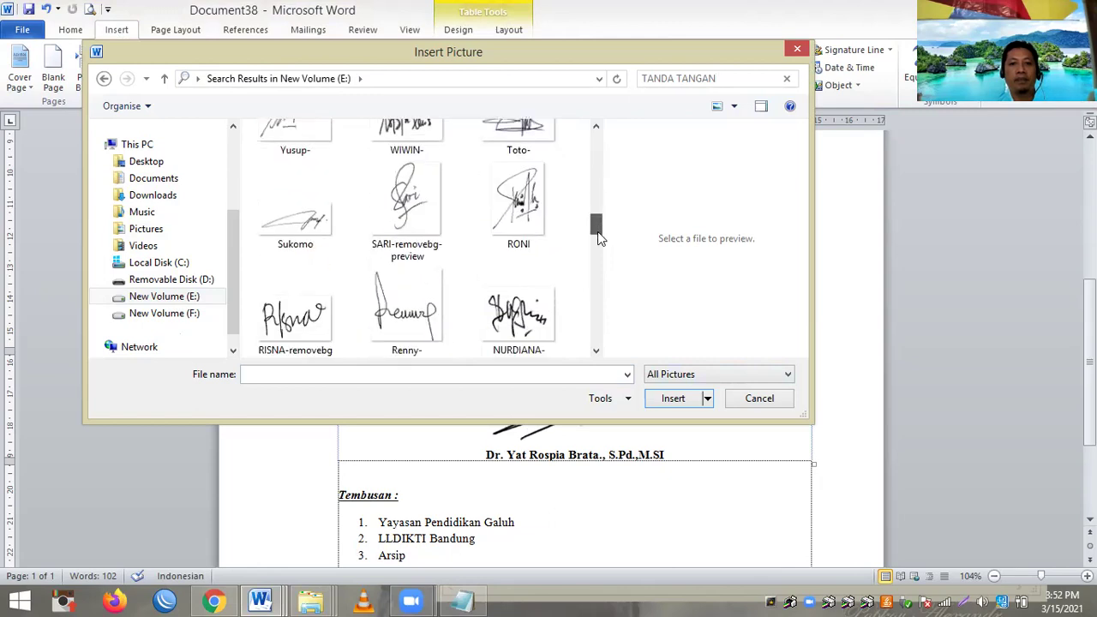
{"action": "left_click", "coordinate": [600, 239]}
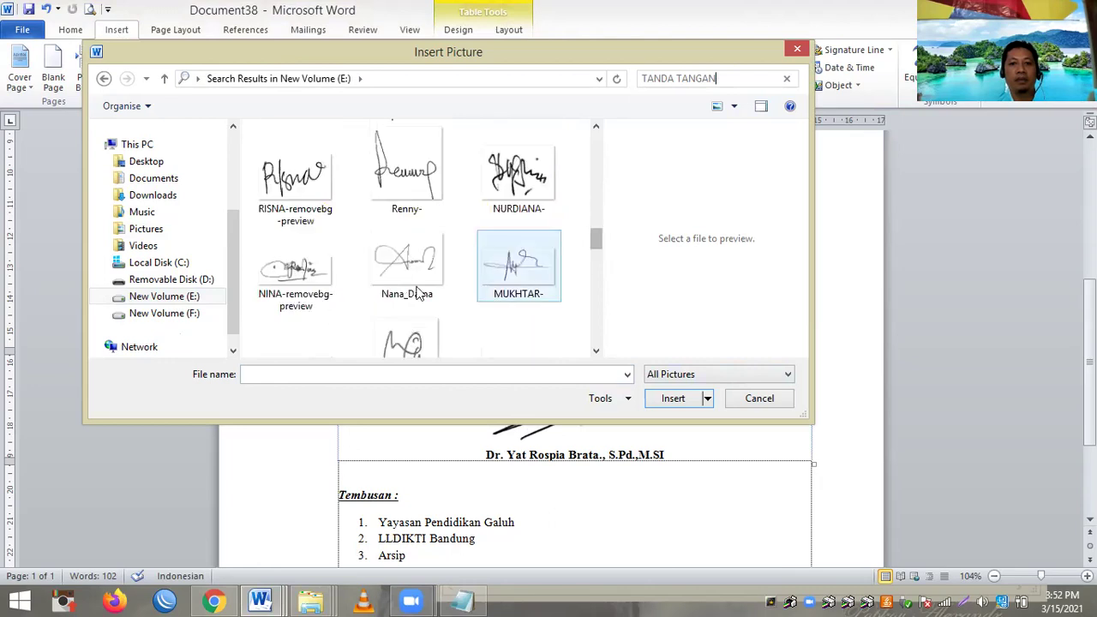
{"action": "double_click", "coordinate": [407, 261]}
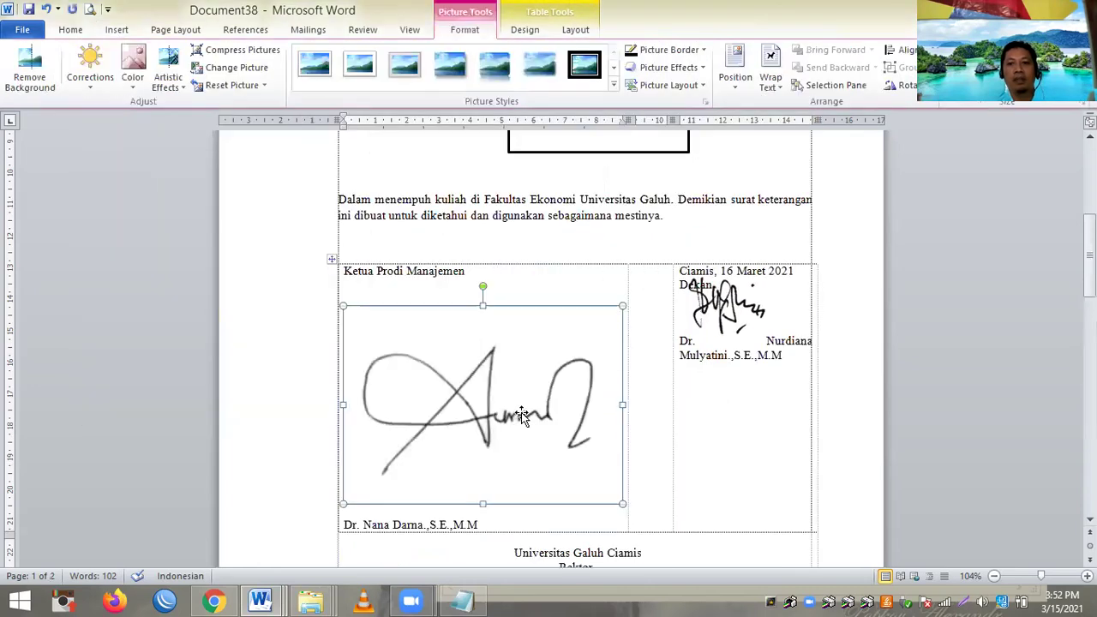
Step: Float the programme head's signature free of the text and fit it, much smaller, between "Ketua Prodi Manajemen" and the name
{"action": "left_click", "coordinate": [770, 80]}
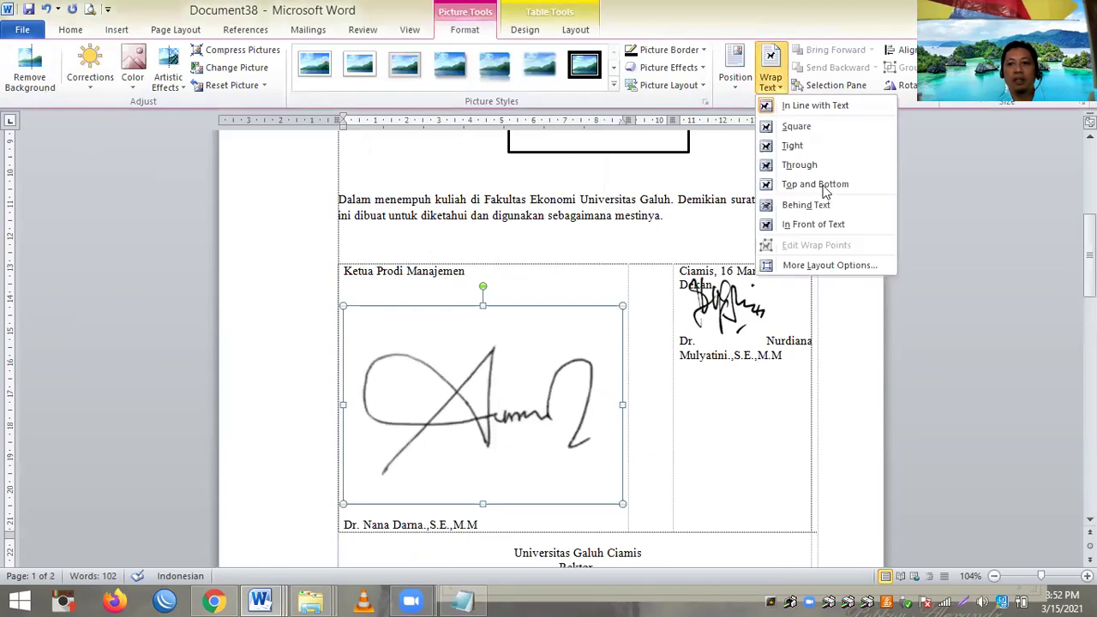
{"action": "left_click", "coordinate": [800, 165]}
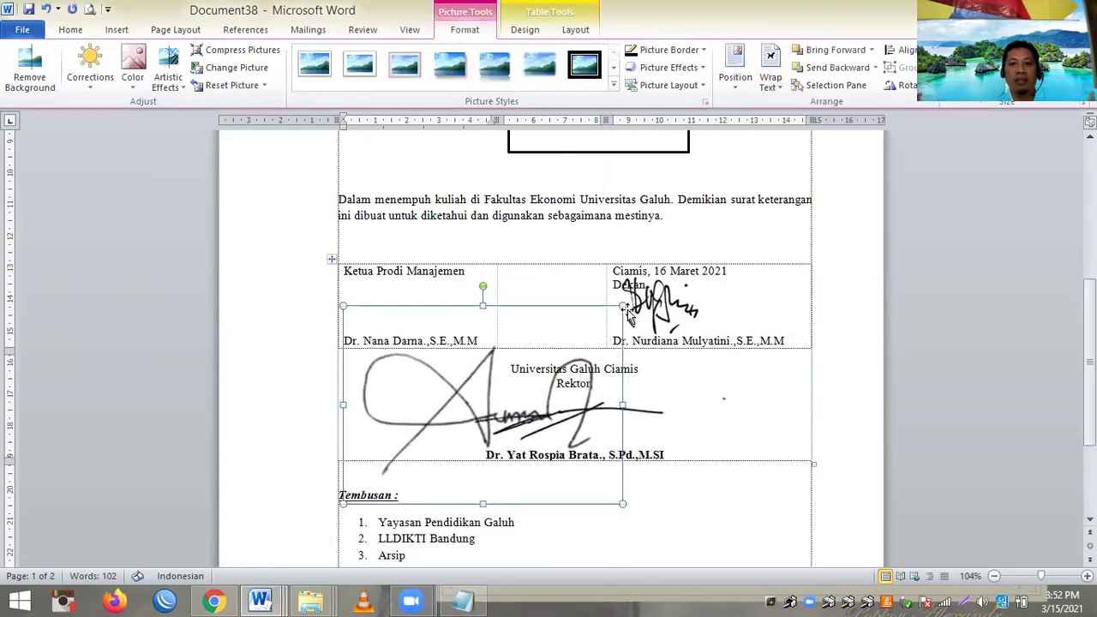
{"action": "mouse_move", "coordinate": [623, 305]}
{"action": "left_mouse_down"}
{"action": "mouse_move", "coordinate": [545, 377]}
{"action": "mouse_move", "coordinate": [462, 420]}
{"action": "mouse_move", "coordinate": [443, 282]}
{"action": "left_mouse_up"}
{"action": "left_click", "coordinate": [834, 352]}
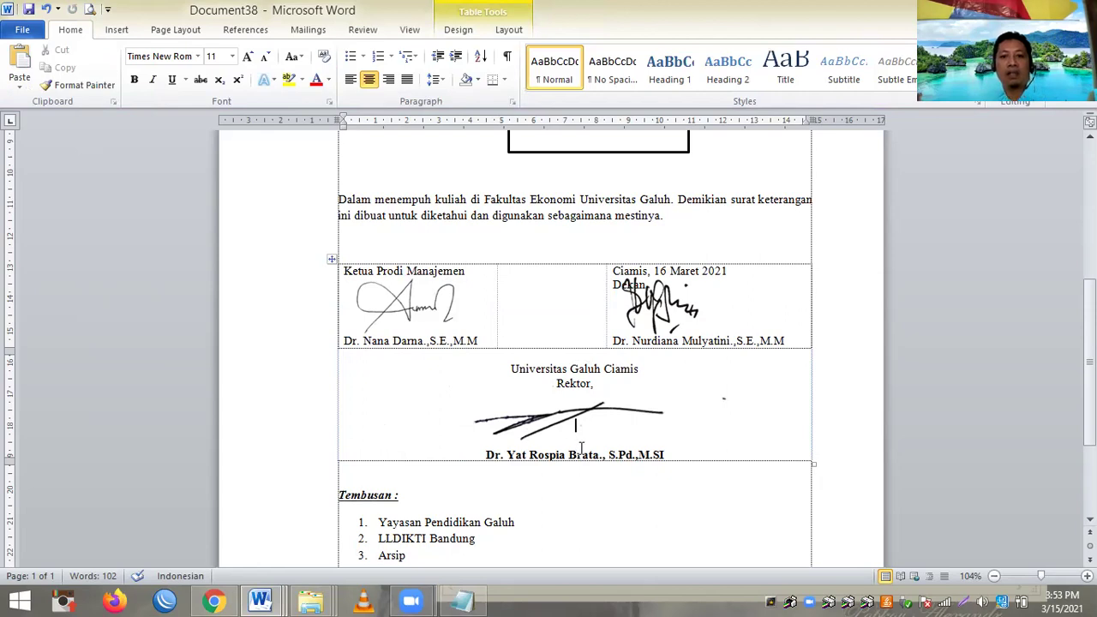
Step: Switch to the Surat Massal document and examine its letterhead and the logo behind the text as a reference
{"action": "scroll", "coordinate": [581, 452], "scroll_direction": "up", "scroll_amount": 9}
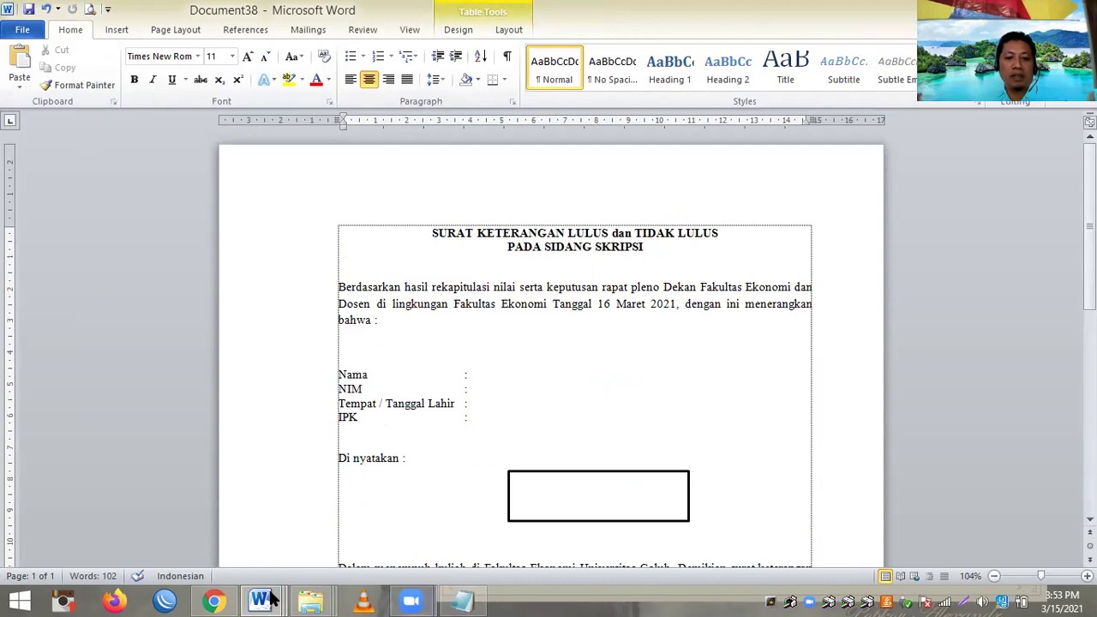
{"action": "mouse_move", "coordinate": [261, 600]}
{"action": "left_click", "coordinate": [275, 514]}
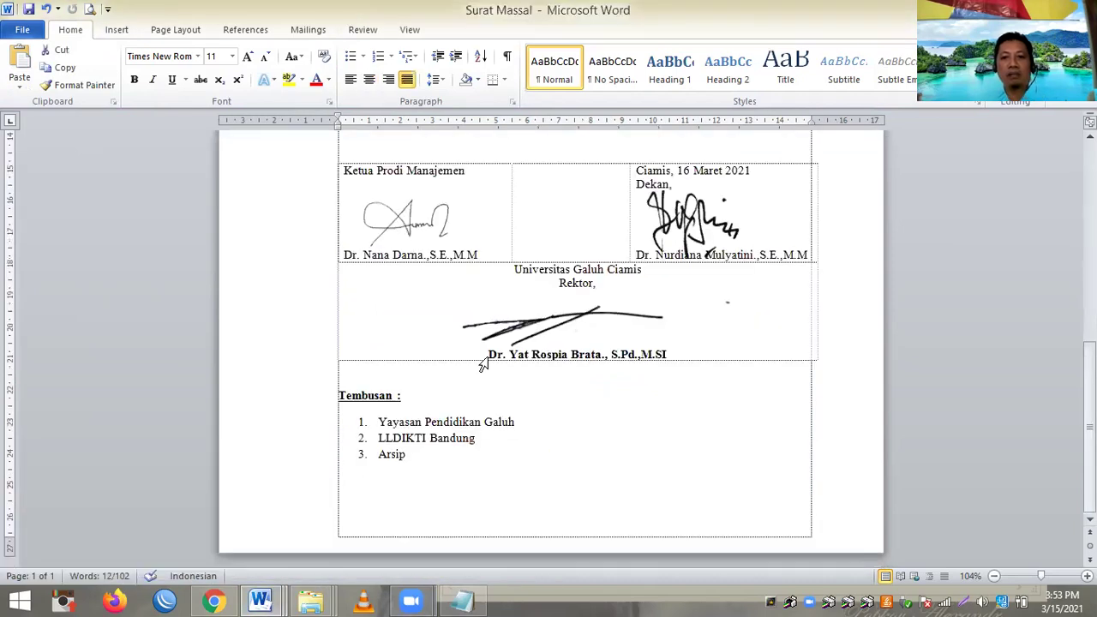
{"action": "scroll", "coordinate": [491, 360], "scroll_direction": "up", "scroll_amount": 7}
{"action": "scroll", "coordinate": [588, 397], "scroll_direction": "up", "scroll_amount": 4}
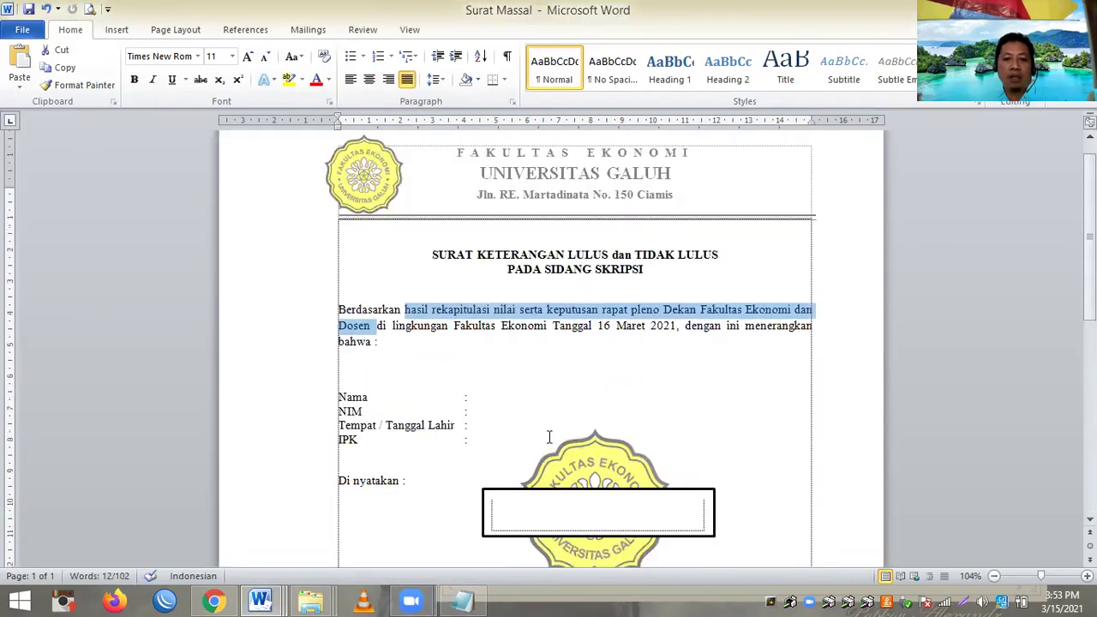
Step: Return to Document38 and open its page header for editing
{"action": "key", "text": "super+5"}
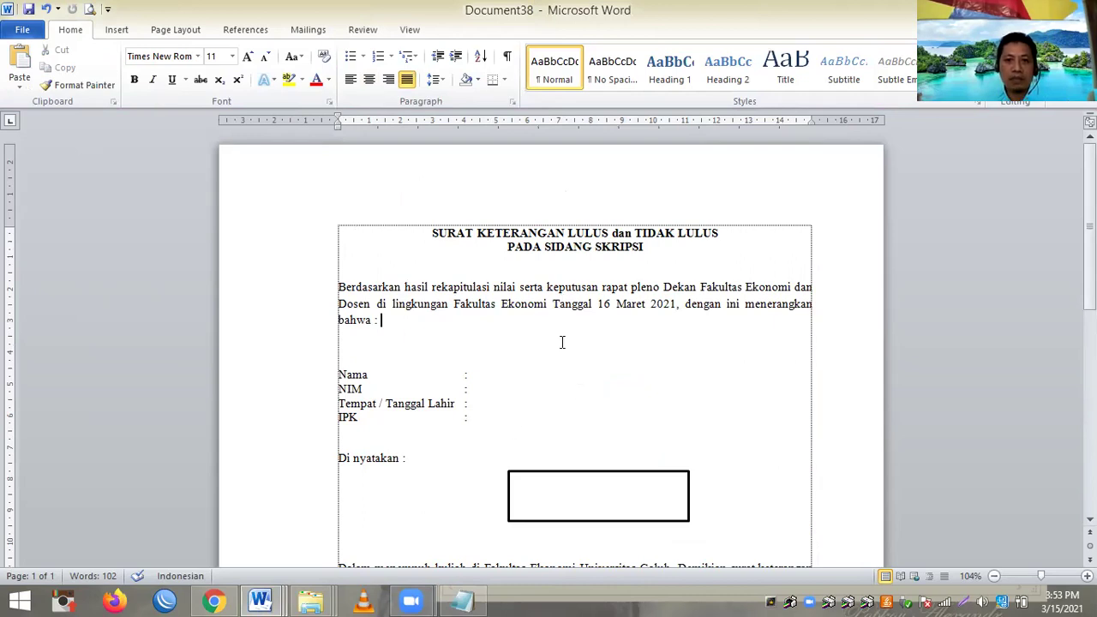
{"action": "double_click", "coordinate": [563, 202]}
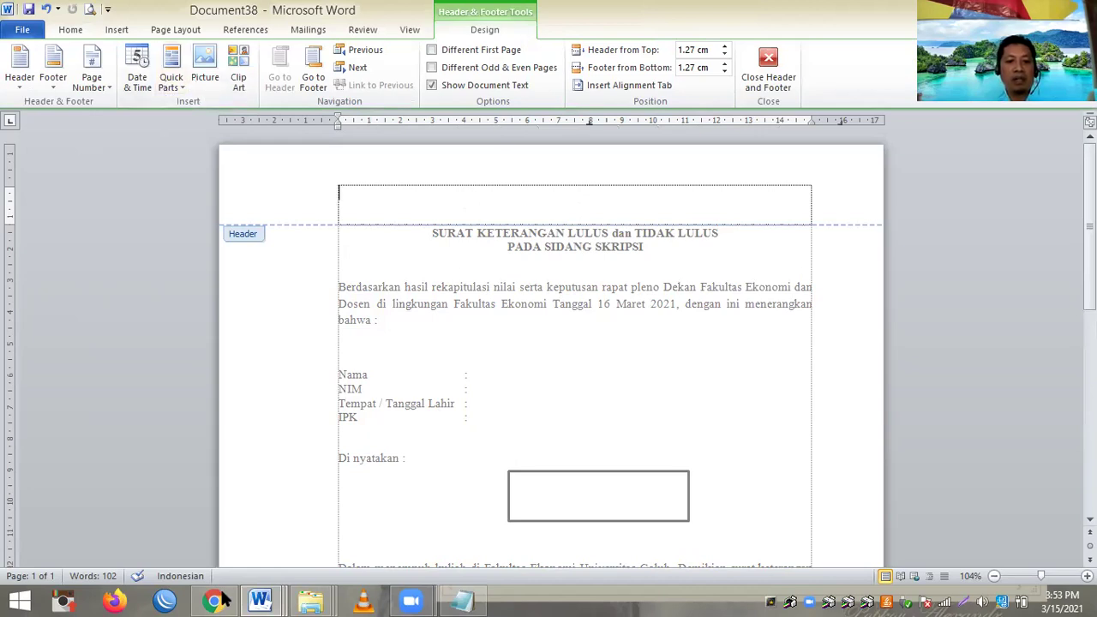
Step: Switch to Chrome, reload the Google image results for "logo fakultas ekonomi unigal" and look through the logos
{"action": "key", "text": "alt+Tab"}
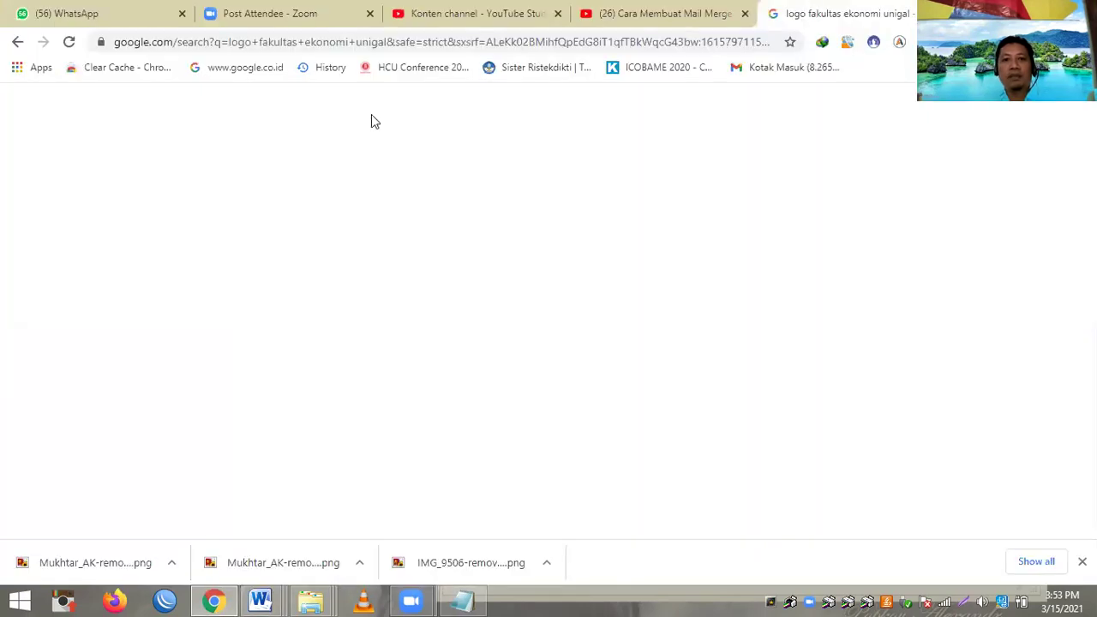
{"action": "left_click", "coordinate": [725, 46]}
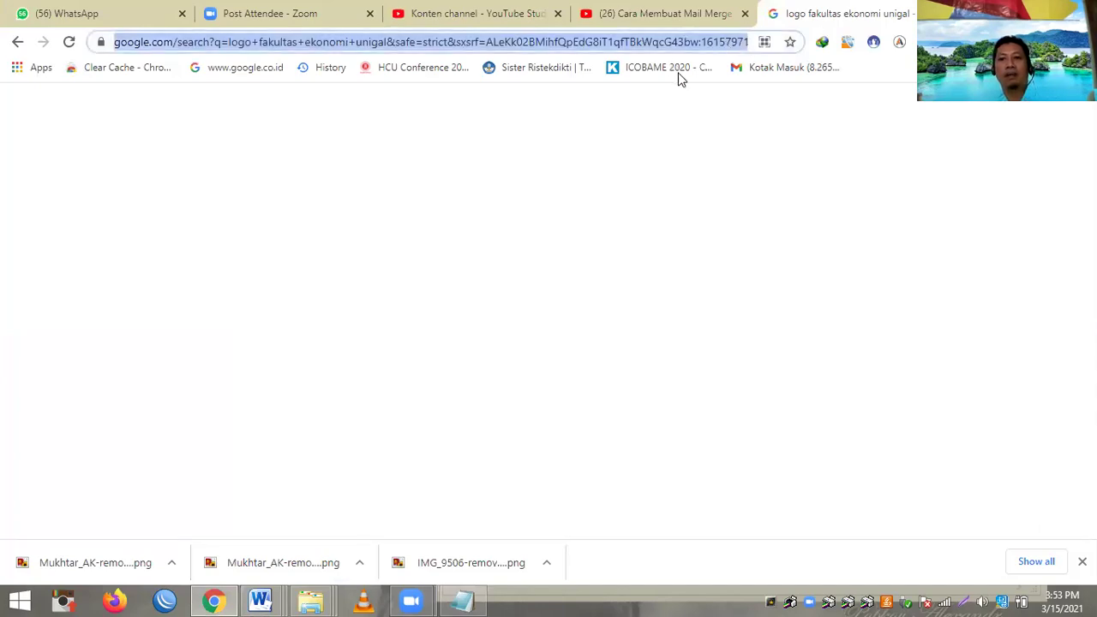
{"action": "key", "text": "Return"}
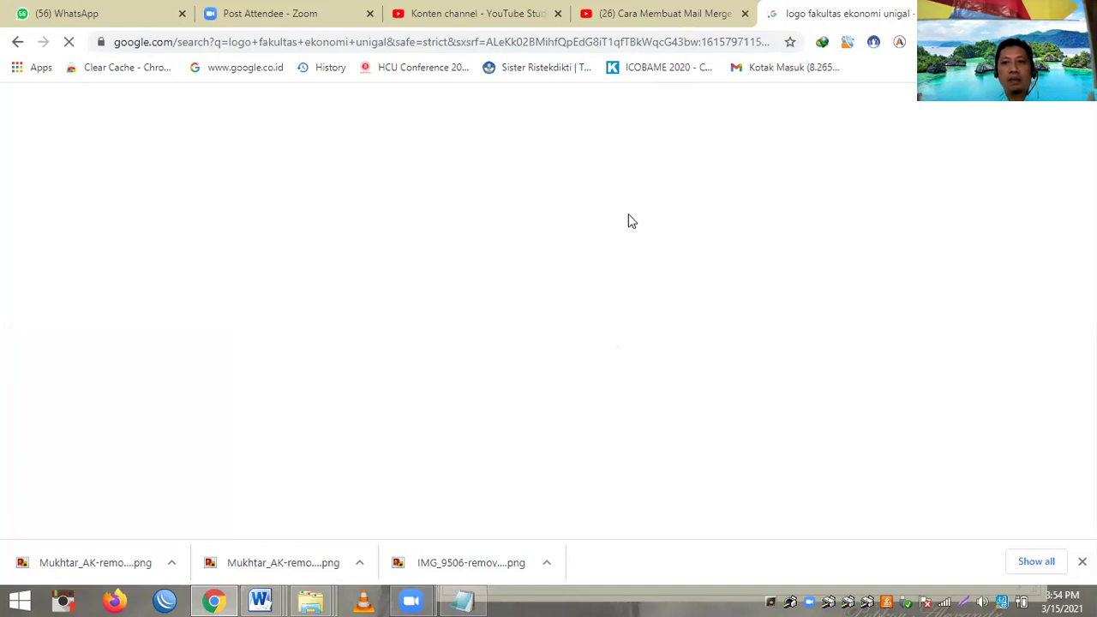
{"action": "left_click", "coordinate": [260, 600]}
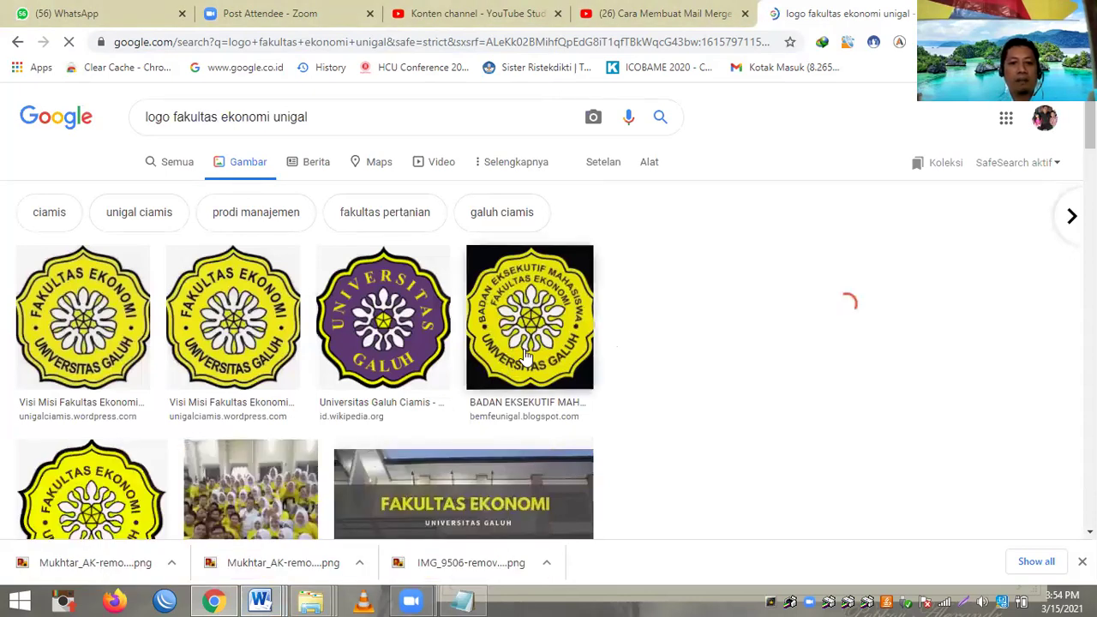
{"action": "scroll", "coordinate": [525, 358], "scroll_direction": "down", "scroll_amount": 3}
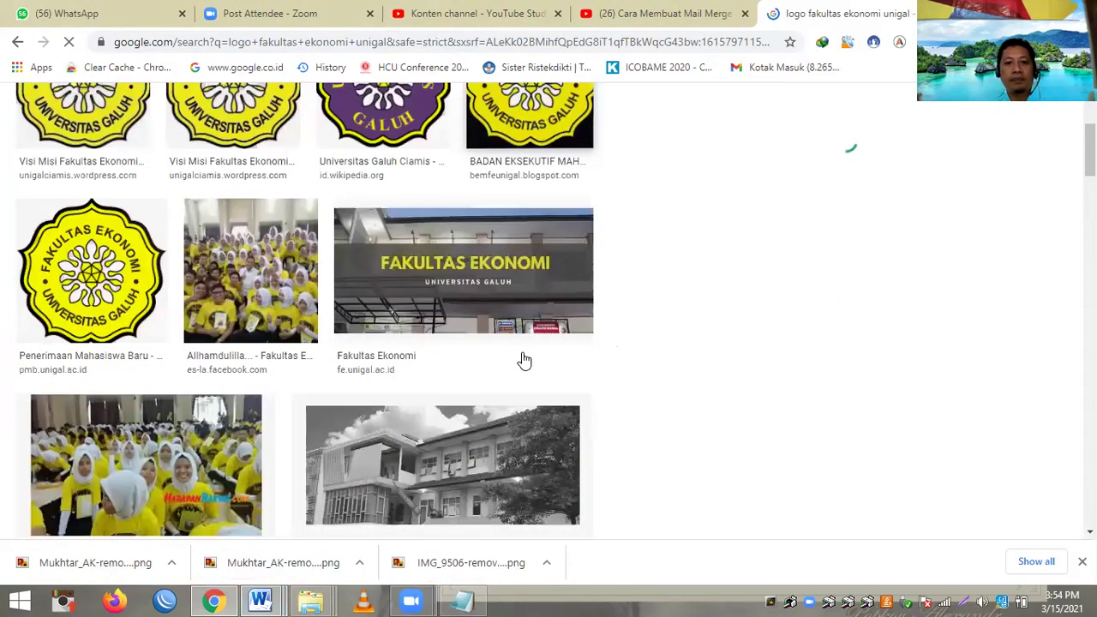
{"action": "scroll", "coordinate": [525, 360], "scroll_direction": "up", "scroll_amount": 3}
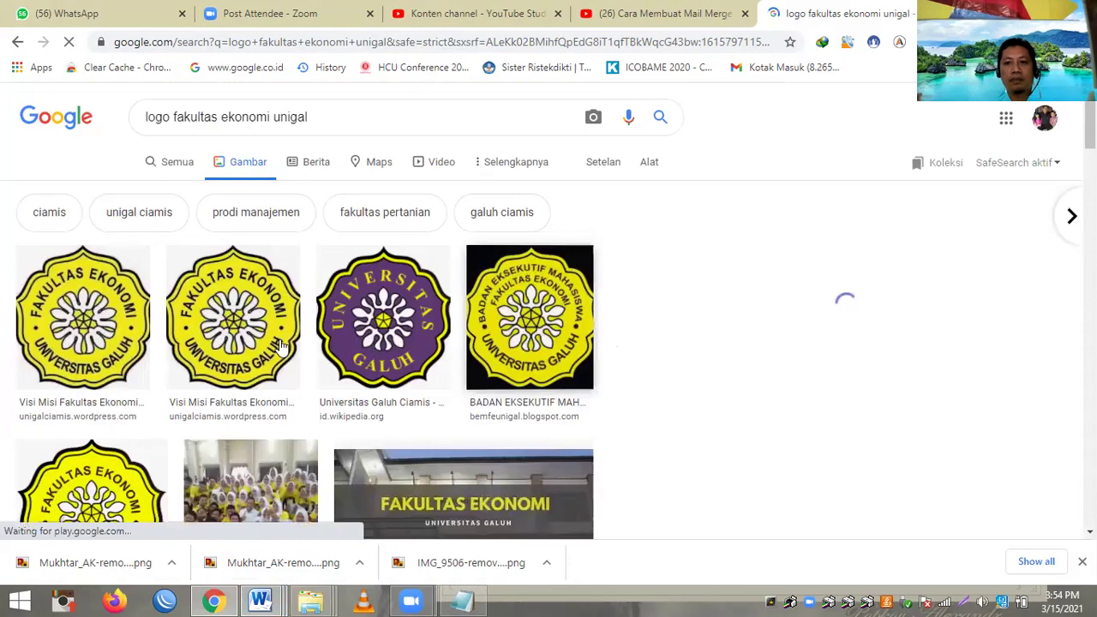
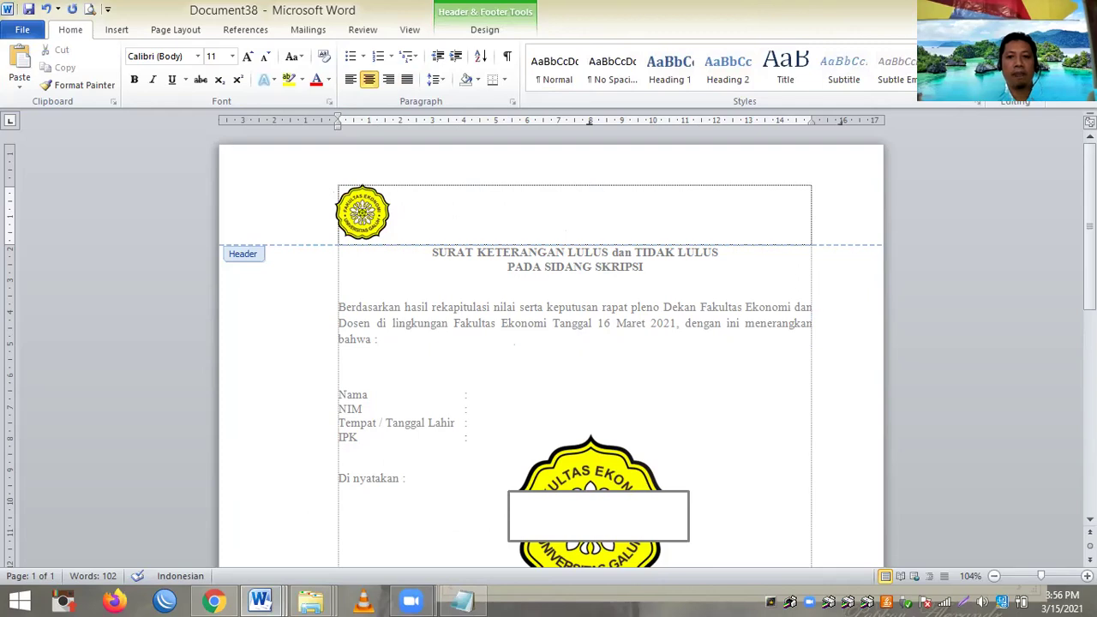
Step: Enter "FAKULTAS EKONOMI" and "UNIVERSITAS GALUH CIAMIS" in capitals as the first two centred lines of the page header
{"action": "type", "text": "akultas"}
{"action": "key", "text": "BackSpace"}
{"action": "key", "text": "BackSpace"}
{"action": "key", "text": "BackSpace"}
{"action": "key", "text": "BackSpace"}
{"action": "key", "text": "BackSpace"}
{"action": "key", "text": "BackSpace"}
{"action": "key", "text": "BackSpace"}
{"action": "type", "text": "AKULTAS EKONOMI"}
{"action": "key", "text": "Return"}
{"action": "type", "text": "UNIVERSITAS GALUH CIAMIS"}
Step: Add the faculty's street address and city in capitals as the third line of the page header
{"action": "key", "text": "Return"}
{"action": "type", "text": "JLN. RE MARTADINATA NO. 150"}
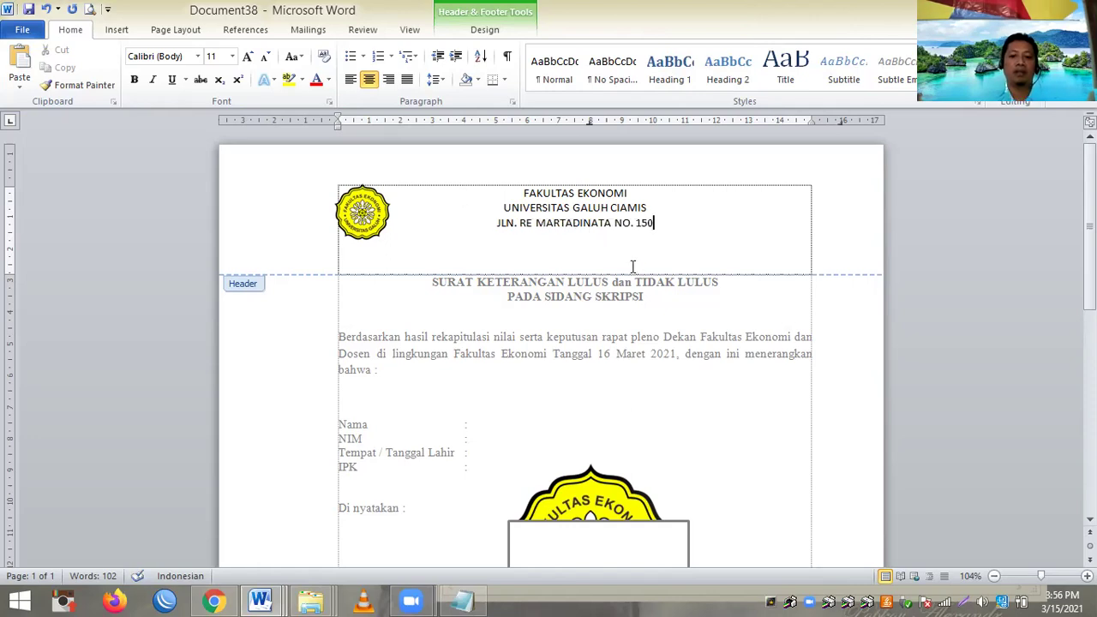
{"action": "type", "text": " CIAMIS"}
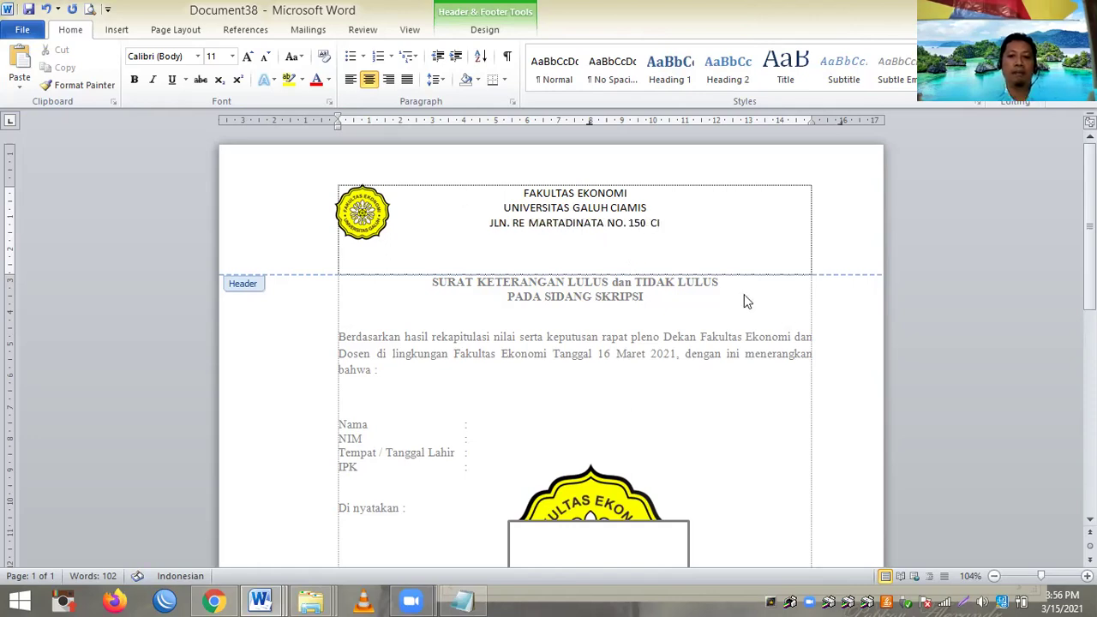
{"action": "key", "text": "Return"}
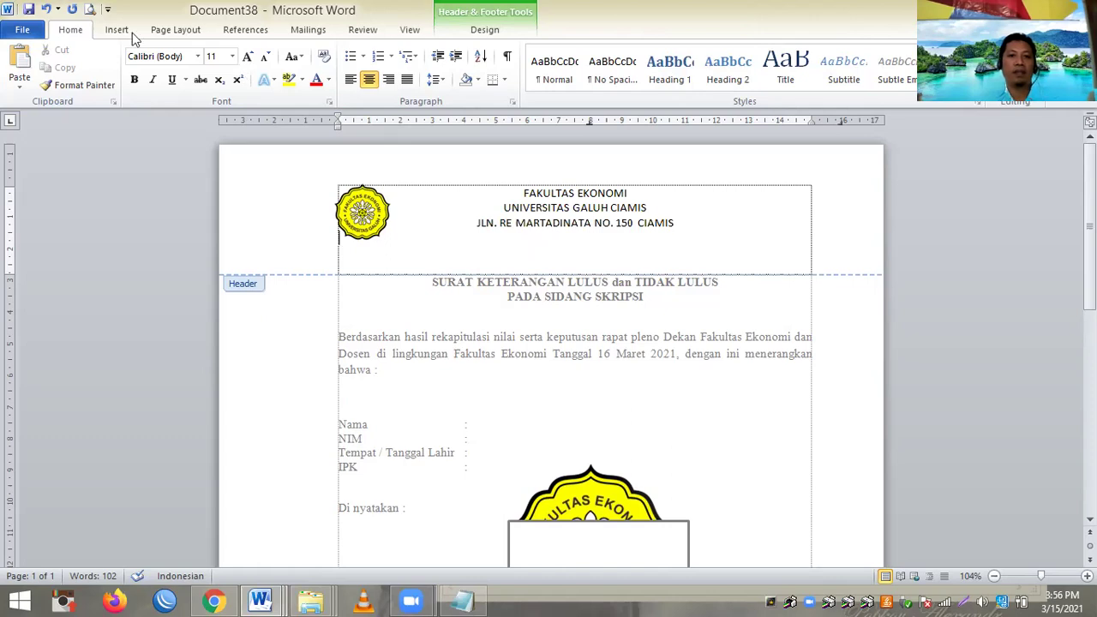
Step: Draw a horizontal line across the full text width beneath the logo and address in the page header
{"action": "key", "text": "ctrl+l"}
{"action": "scroll", "coordinate": [190, 90], "scroll_direction": "down", "scroll_amount": 1}
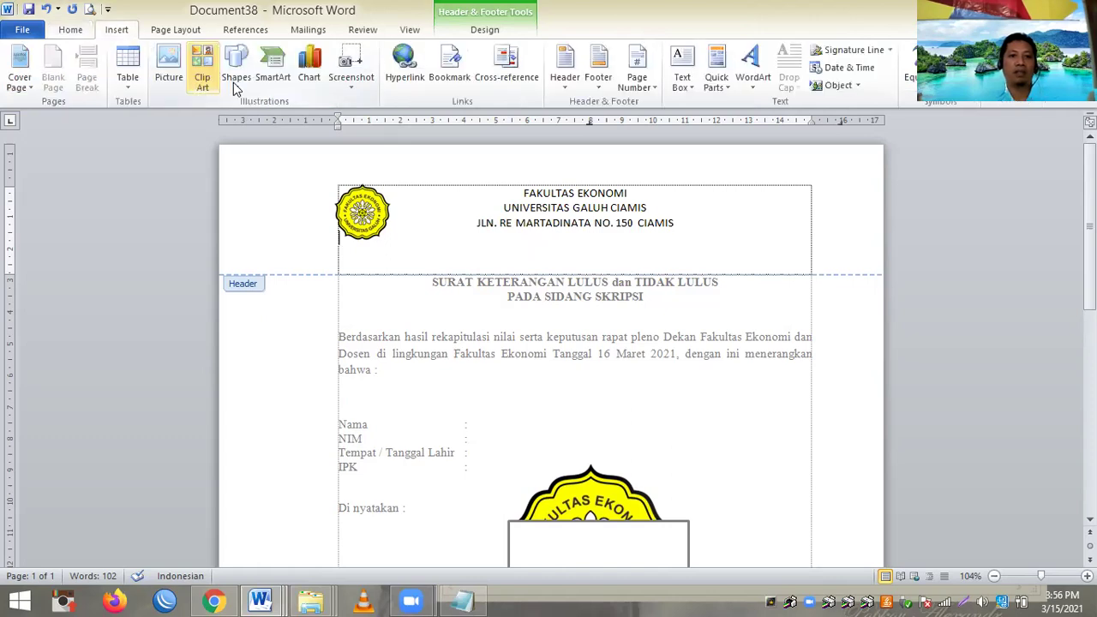
{"action": "left_click", "coordinate": [343, 248]}
{"action": "mouse_move", "coordinate": [337, 246]}
{"action": "left_mouse_down"}
{"action": "mouse_move", "coordinate": [826, 238]}
{"action": "mouse_move", "coordinate": [824, 246]}
{"action": "left_mouse_up"}
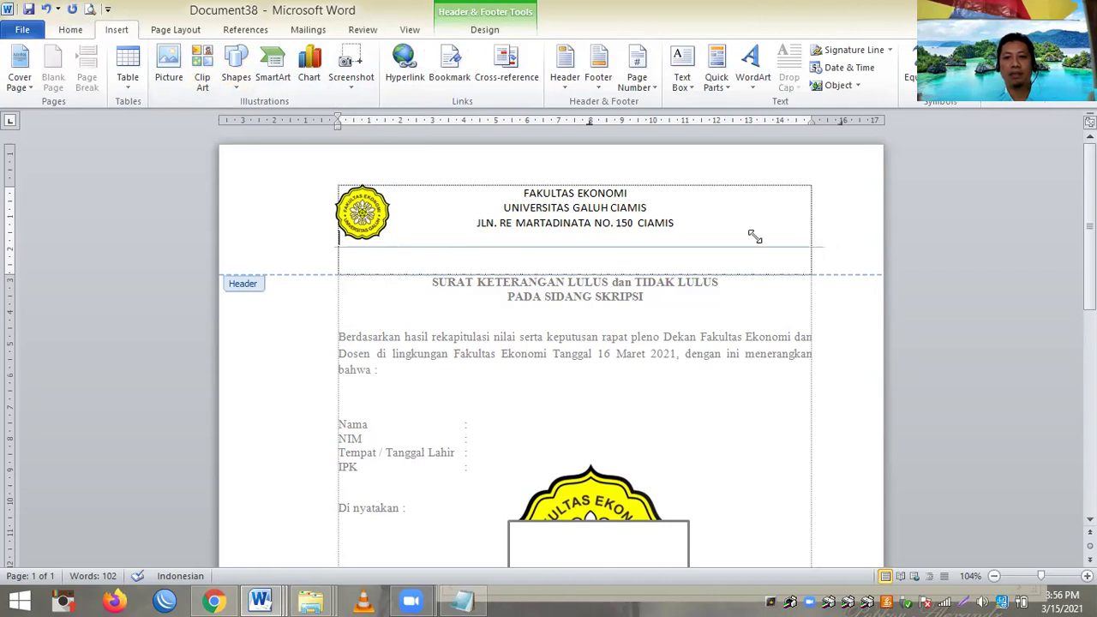
Step: Make the separator line in the page header black with a 3 pt weight
{"action": "left_click", "coordinate": [397, 67]}
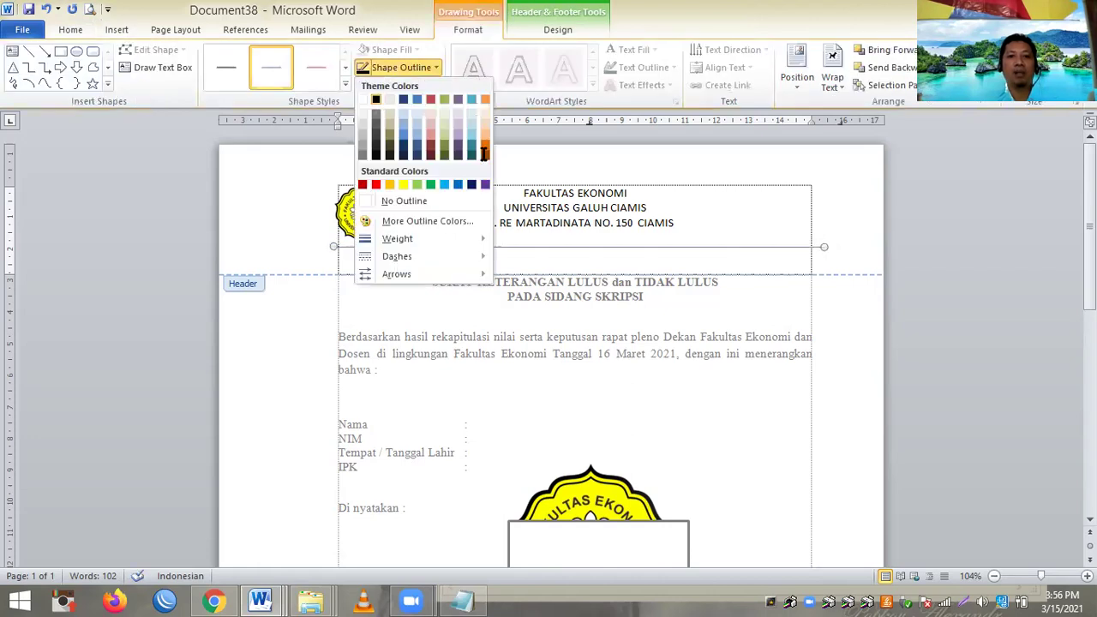
{"action": "left_click", "coordinate": [557, 137]}
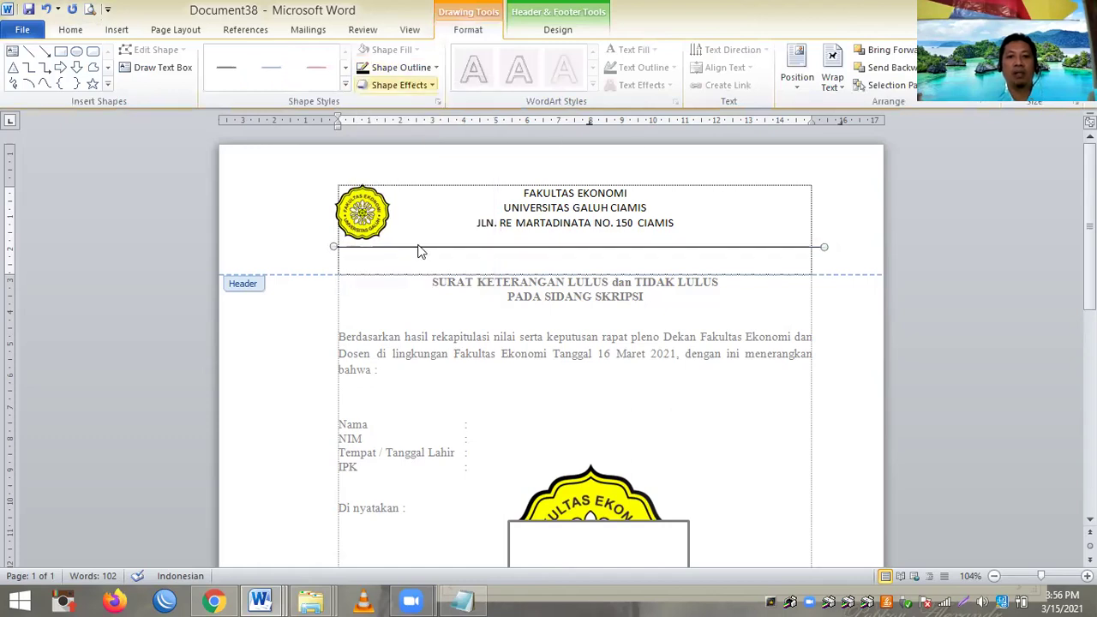
{"action": "left_click", "coordinate": [401, 67]}
{"action": "mouse_move", "coordinate": [397, 238]}
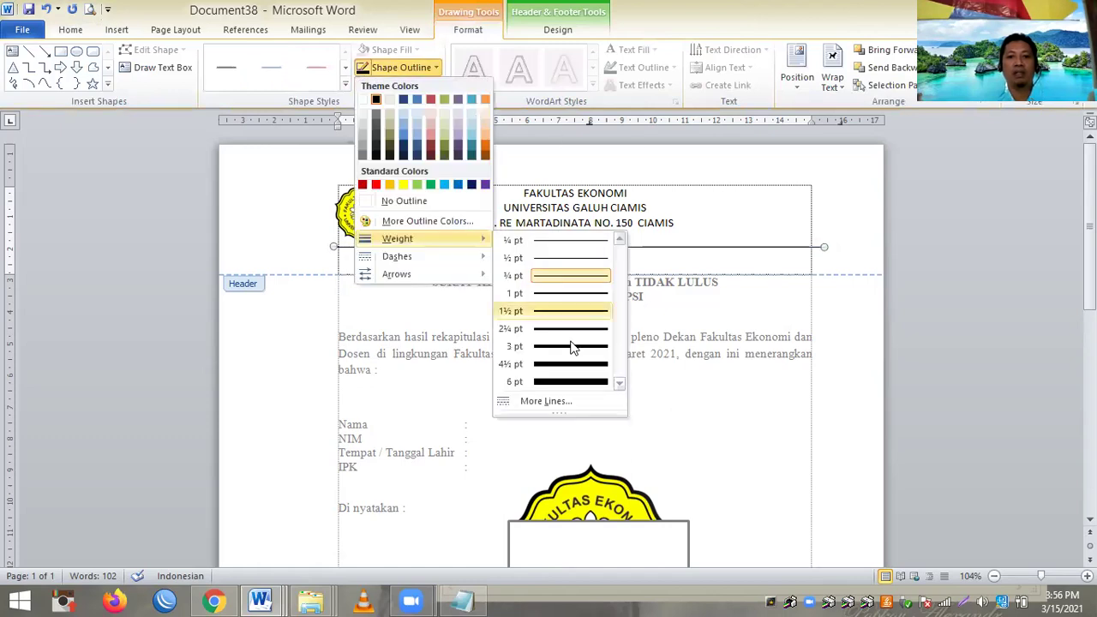
{"action": "left_click", "coordinate": [576, 347]}
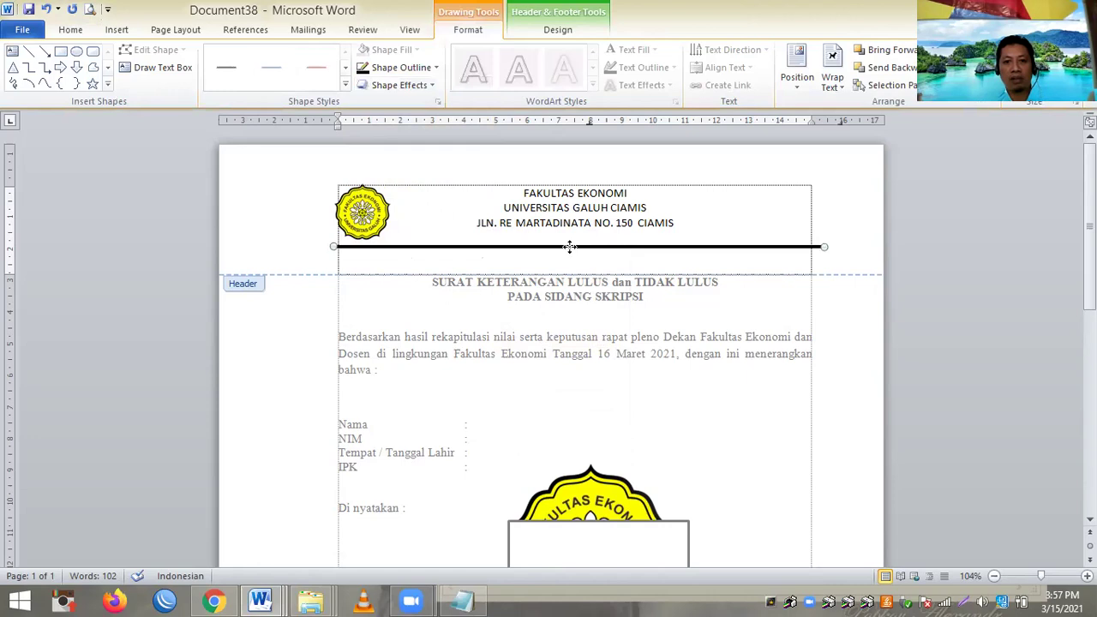
Step: Place a copy of the thick separator line directly beneath it and give the copy a thin outline weight
{"action": "left_click_drag", "start_coordinate": [570, 251], "coordinate": [570, 252]}
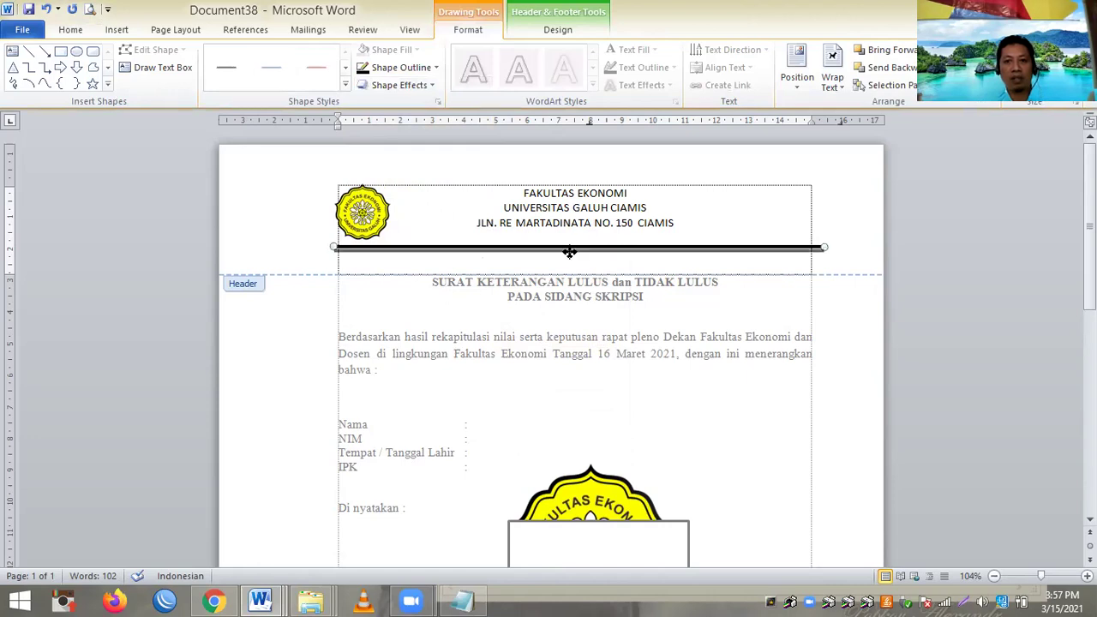
{"action": "left_click", "coordinate": [435, 67]}
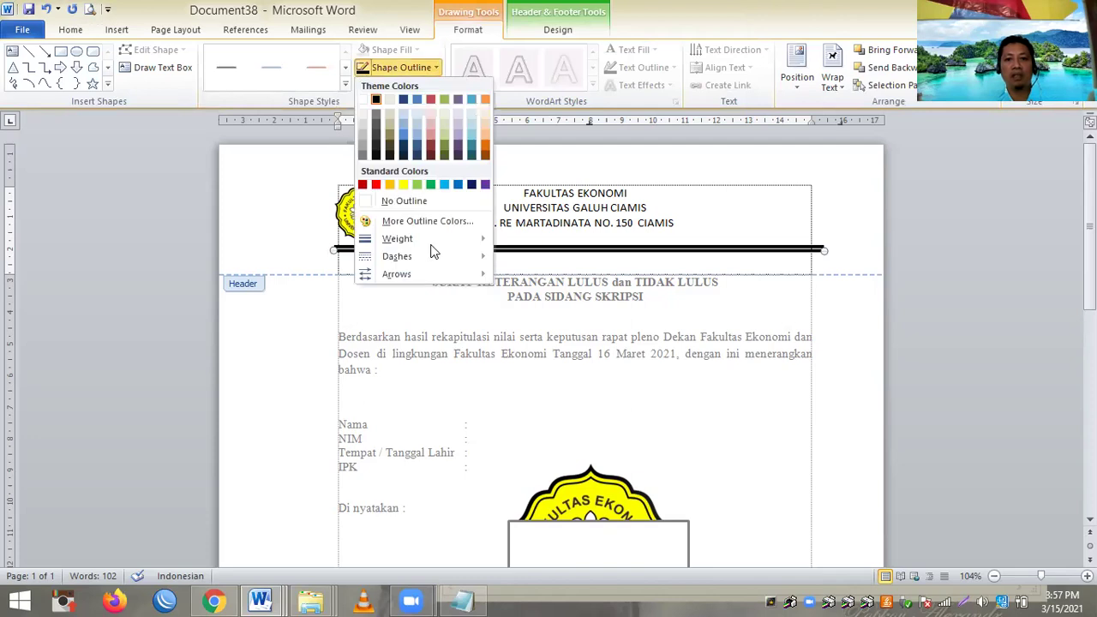
{"action": "mouse_move", "coordinate": [429, 240]}
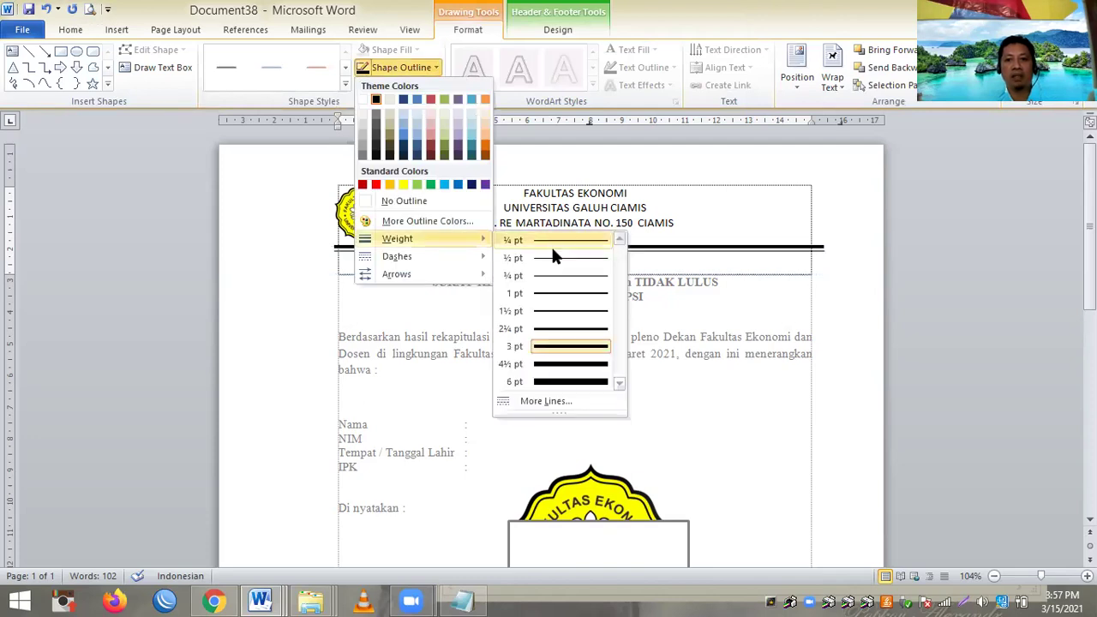
{"action": "left_click", "coordinate": [708, 215]}
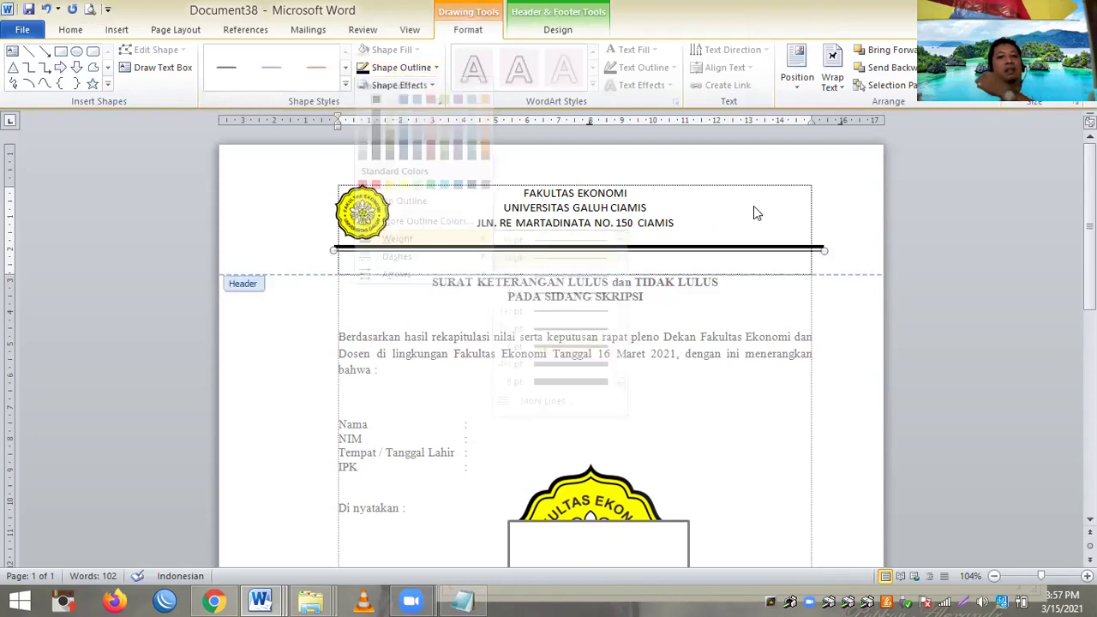
Step: Enlarge the header lines "FAKULTAS EKONOMI" and "UNIVERSITAS GALUH CIAMIS" to font size 16
{"action": "triple_click", "coordinate": [532, 210]}
{"action": "left_click_drag", "start_coordinate": [524, 193], "coordinate": [641, 211]}
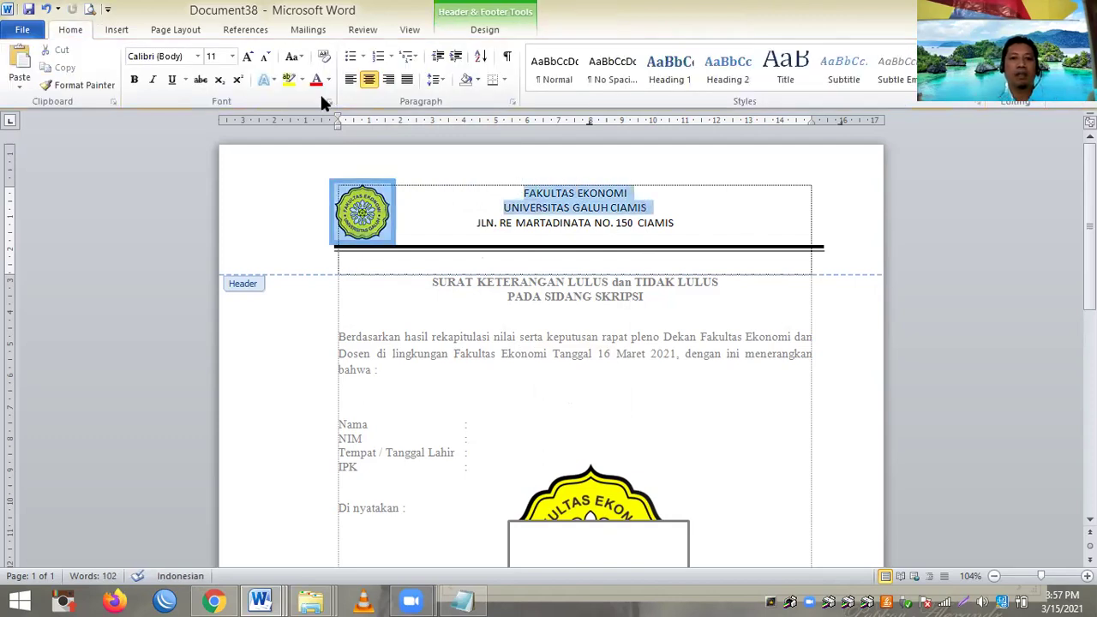
{"action": "left_click", "coordinate": [246, 58]}
{"action": "left_click", "coordinate": [246, 58]}
{"action": "left_click", "coordinate": [246, 57]}
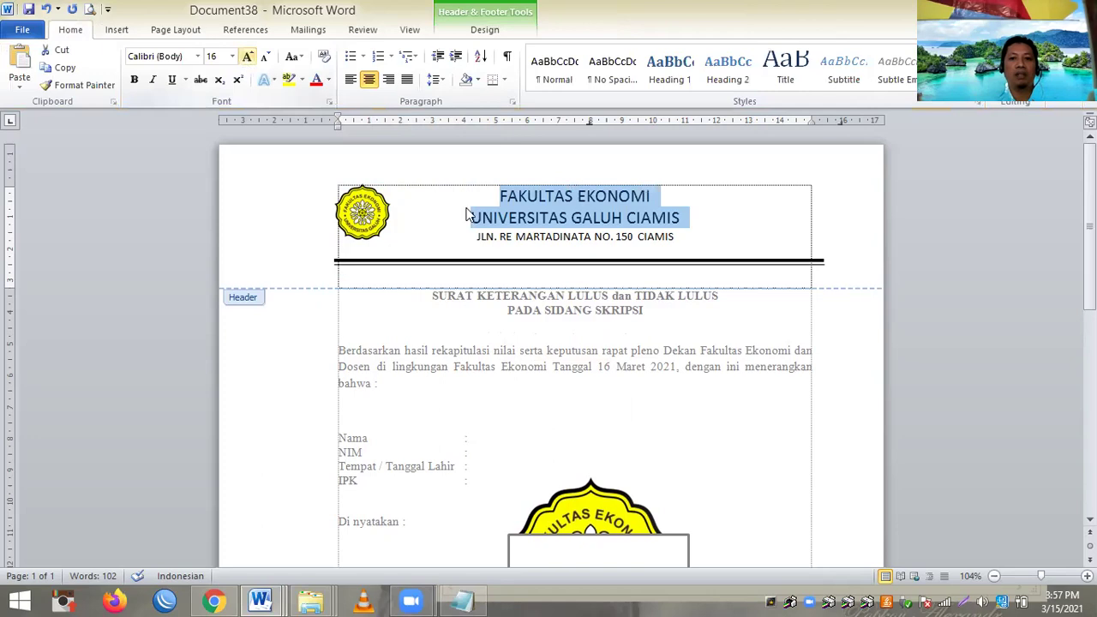
{"action": "left_click", "coordinate": [495, 199]}
{"action": "key", "text": "End"}
{"action": "key", "text": "shift+Home"}
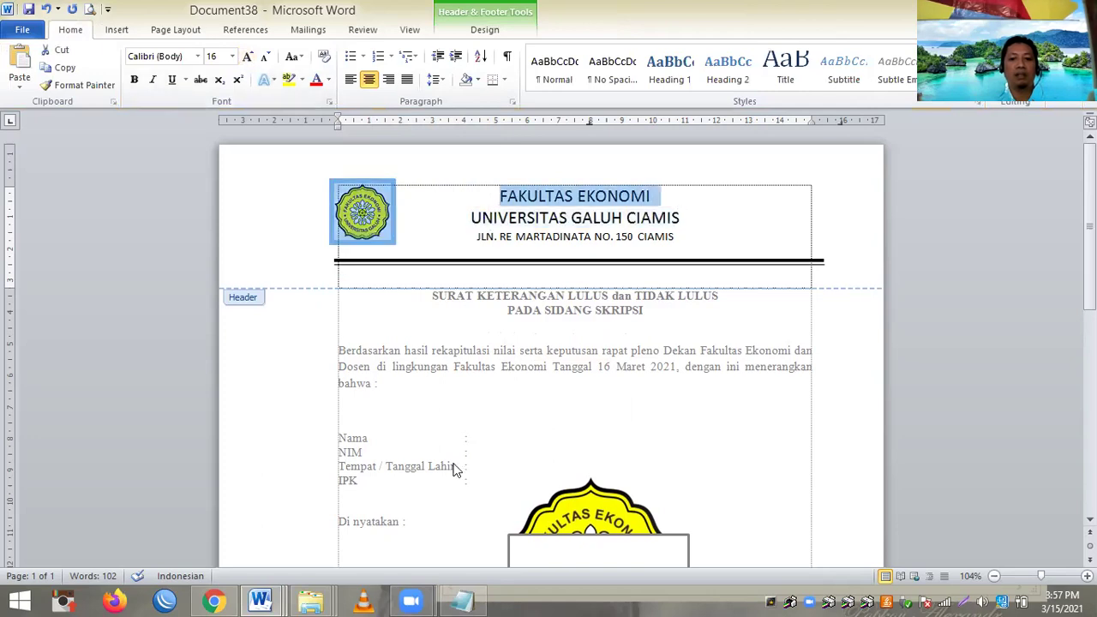
{"action": "key", "text": "End"}
{"action": "key", "text": "Left"}
{"action": "key", "text": "Left"}
{"action": "key", "text": "Left"}
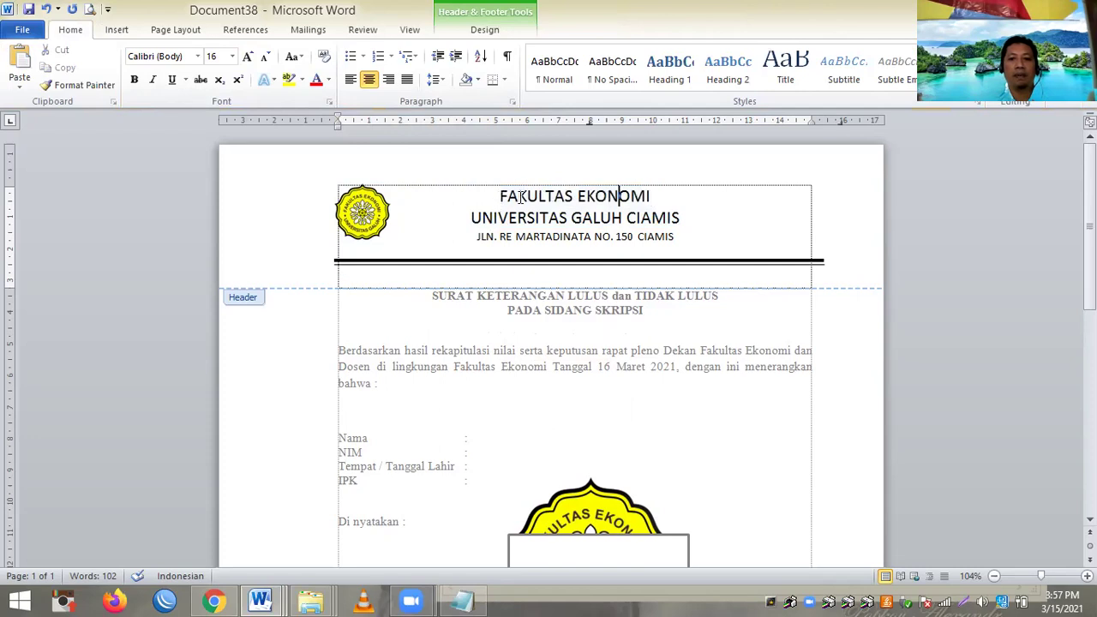
Step: Expand the character spacing of the "FAKULTAS EKONOMI" header line by 10 pt
{"action": "triple_click", "coordinate": [653, 193]}
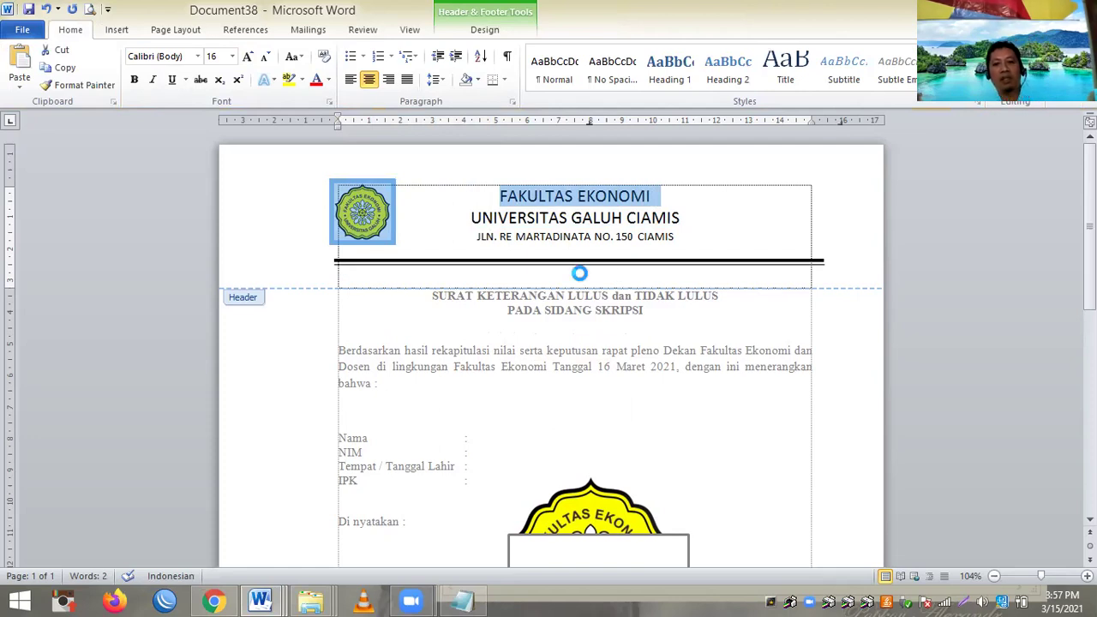
{"action": "key", "text": "ctrl+d"}
{"action": "left_click", "coordinate": [390, 117]}
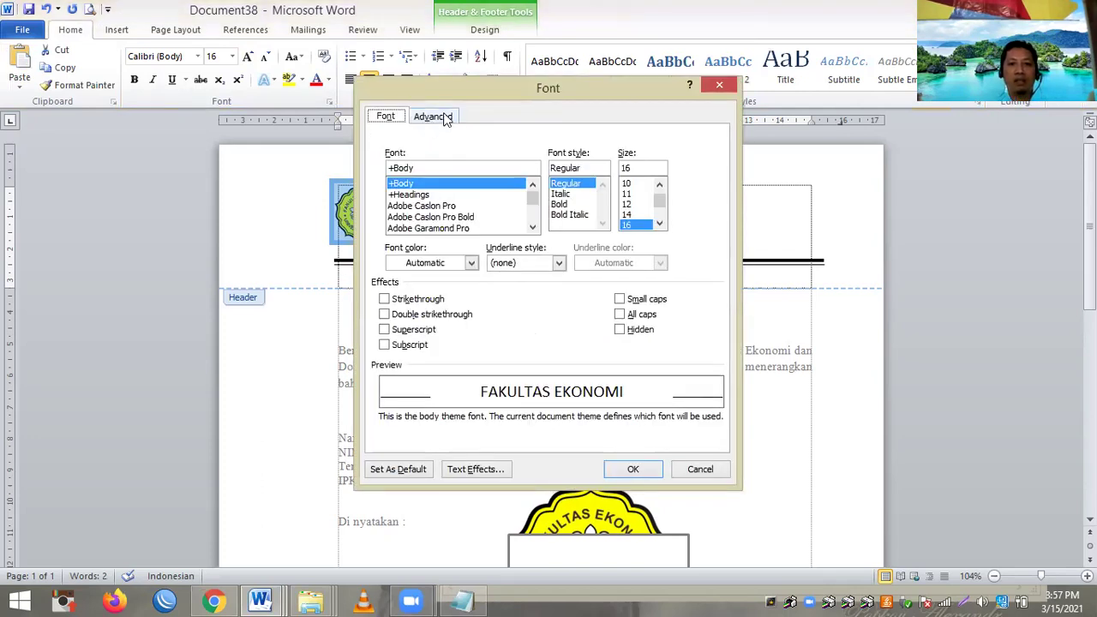
{"action": "key", "text": "ctrl+Tab"}
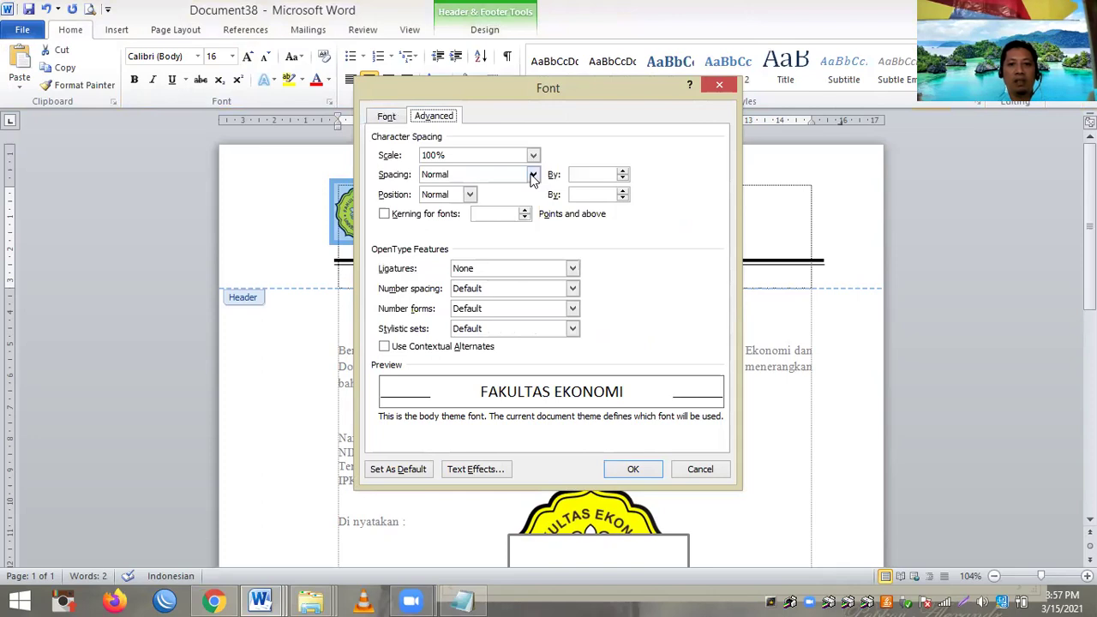
{"action": "left_click", "coordinate": [532, 175]}
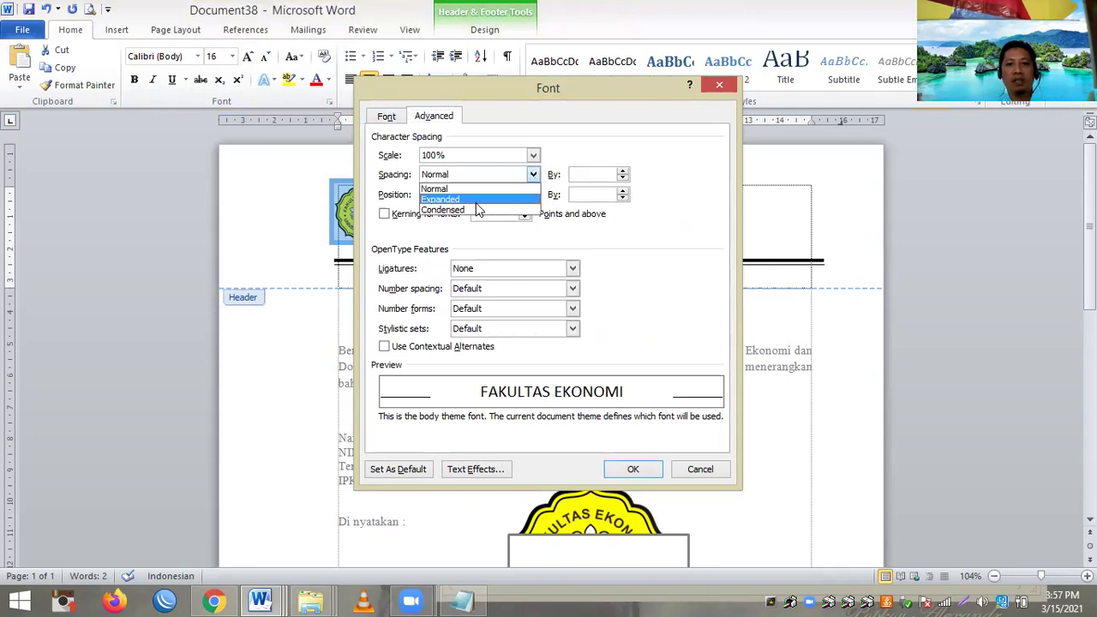
{"action": "left_click", "coordinate": [477, 202]}
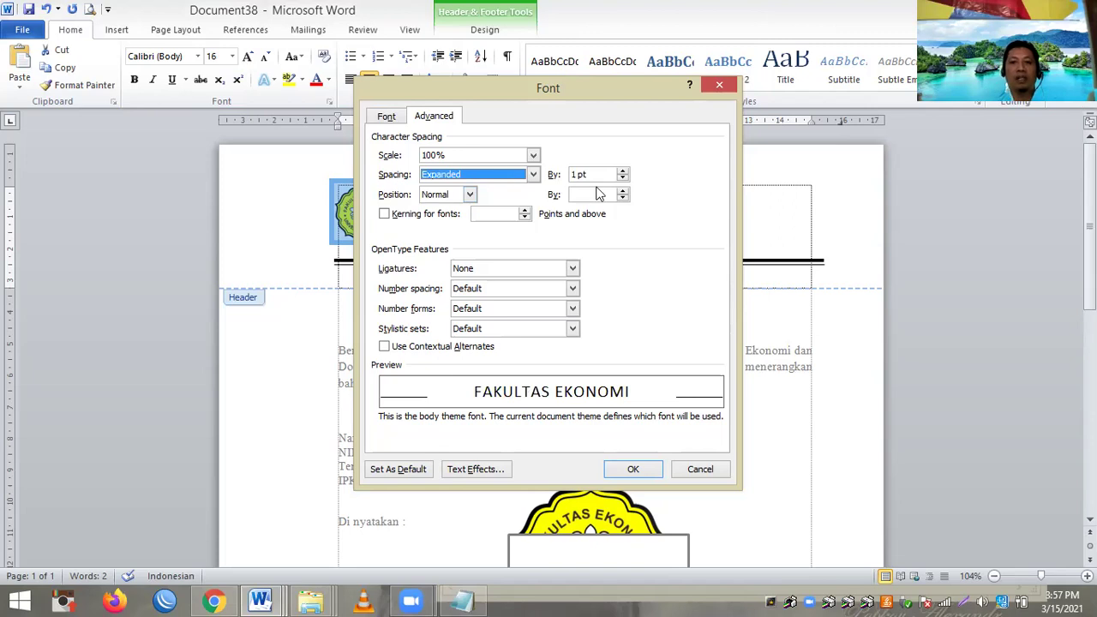
{"action": "key", "text": "Tab"}
{"action": "type", "text": "10"}
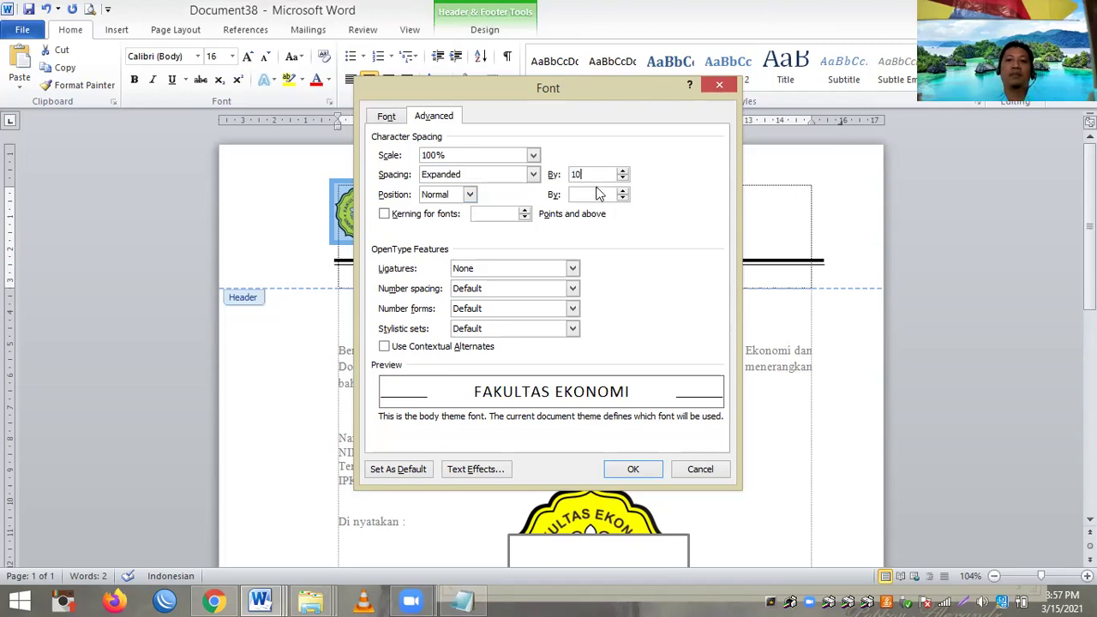
{"action": "key", "text": "Return"}
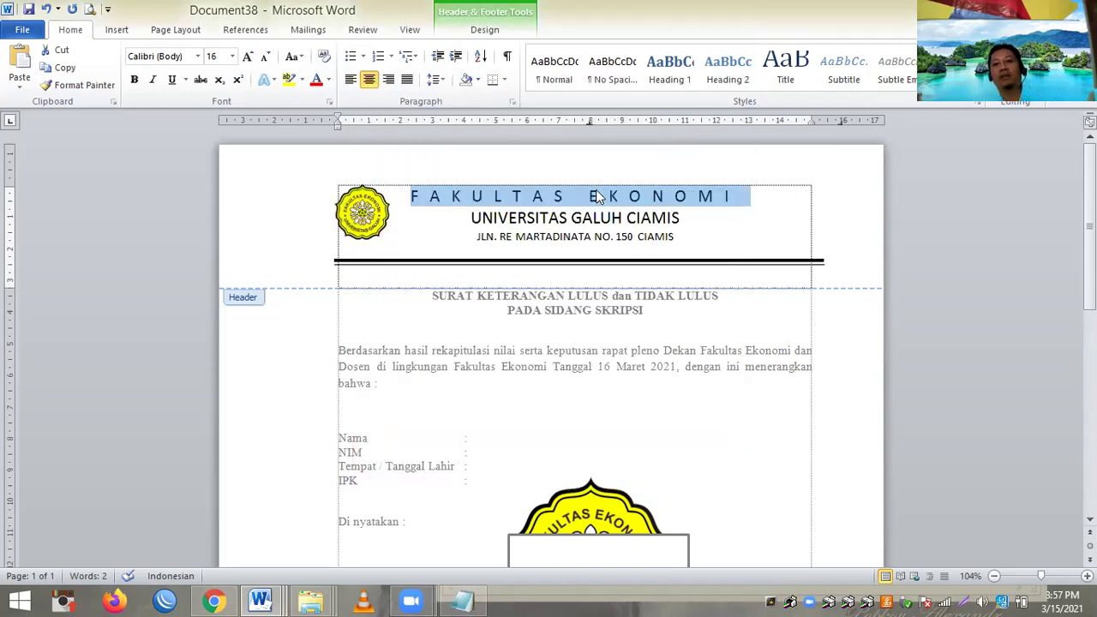
Step: Enlarge the header logo slightly, delete the empty line at the end of the header and return to the letter body
{"action": "left_click", "coordinate": [386, 236]}
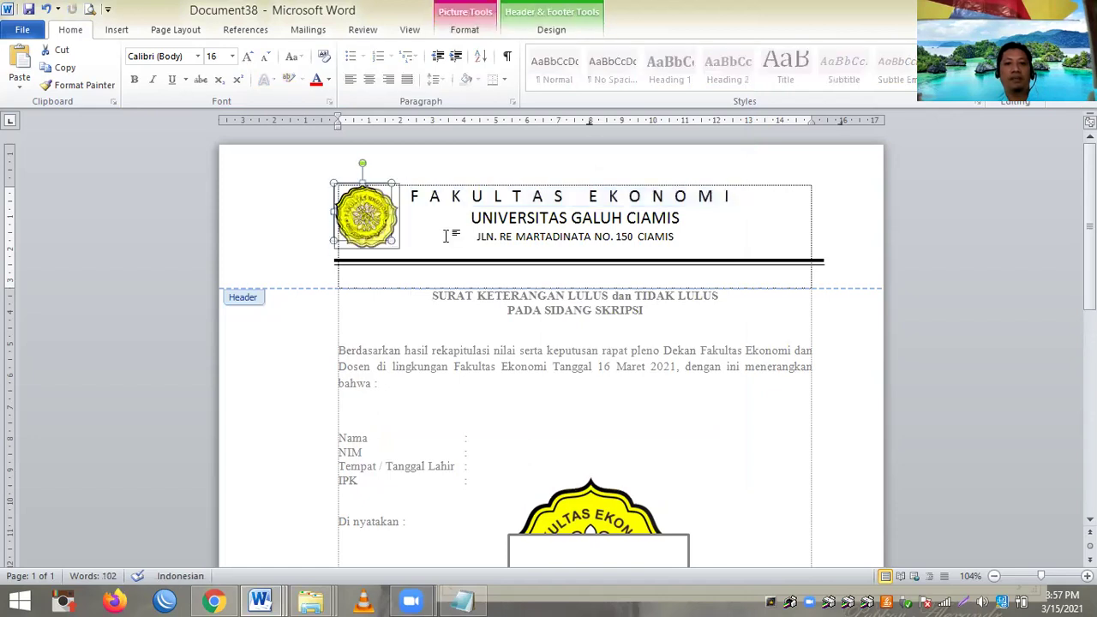
{"action": "left_click", "coordinate": [649, 236]}
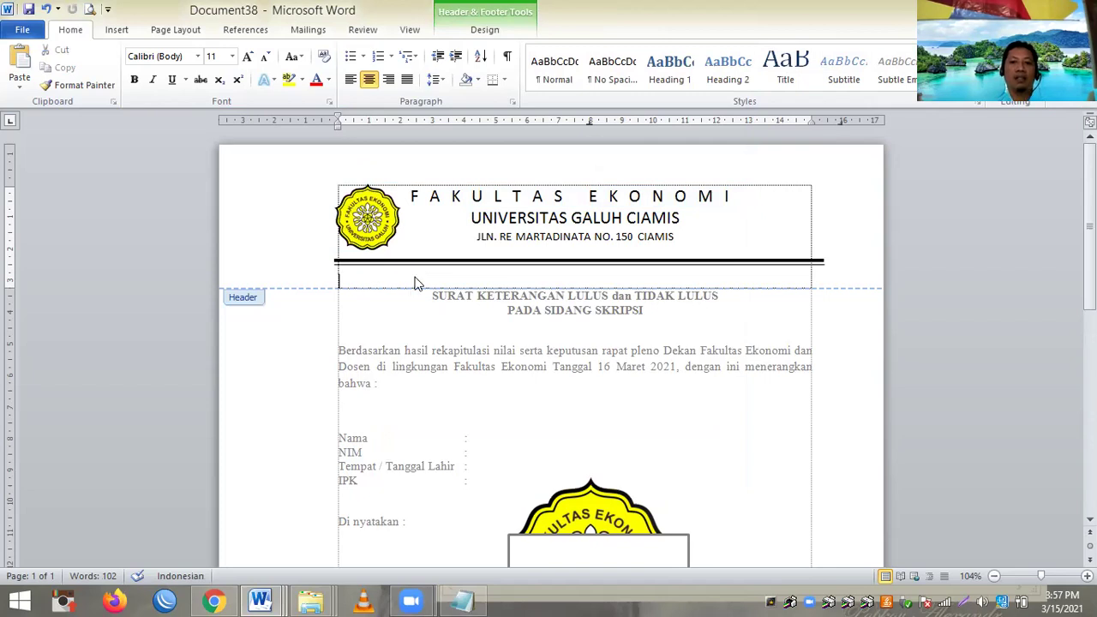
{"action": "key", "text": "BackSpace"}
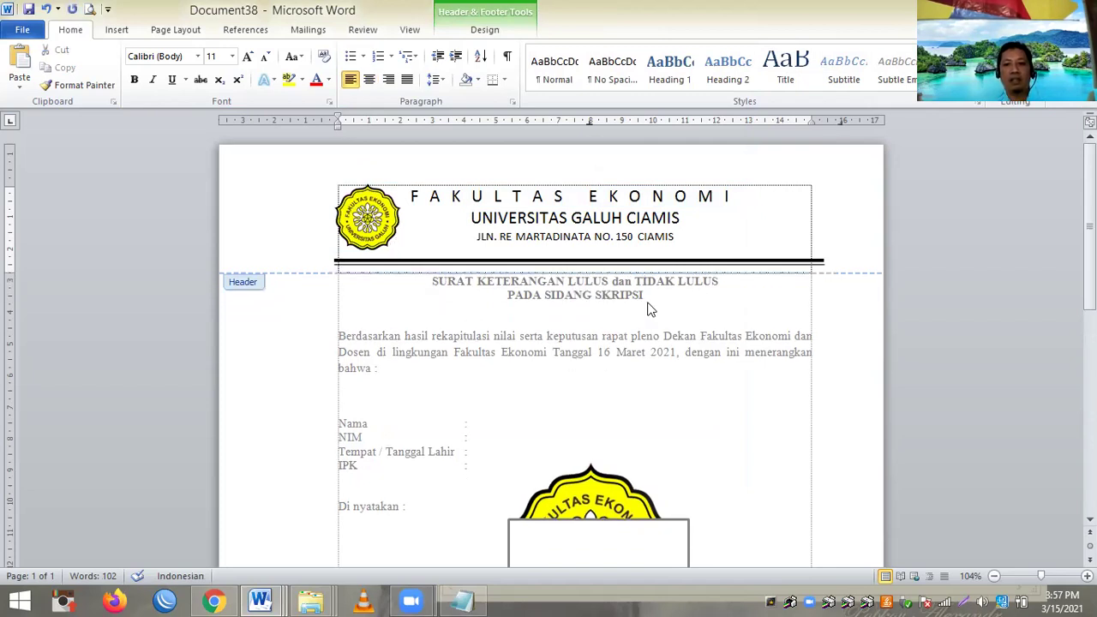
{"action": "scroll", "coordinate": [742, 297], "scroll_direction": "down", "scroll_amount": 3}
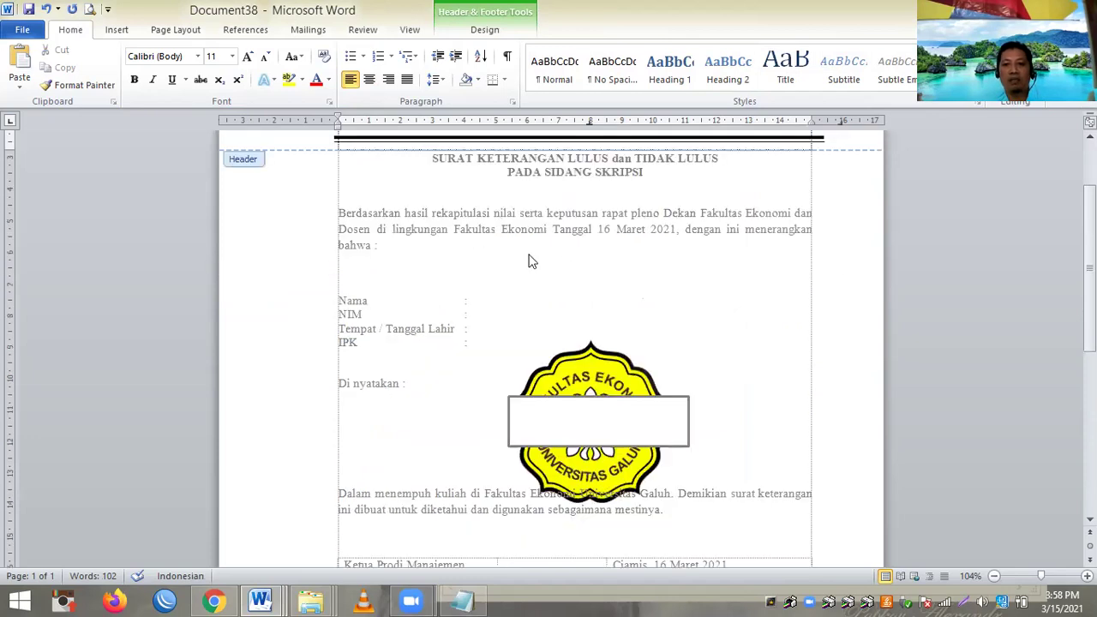
{"action": "double_click", "coordinate": [413, 252]}
Step: Review the whole letter from the letterhead down to the signatures and the Tembusan list
{"action": "scroll", "coordinate": [661, 353], "scroll_direction": "up", "scroll_amount": 3}
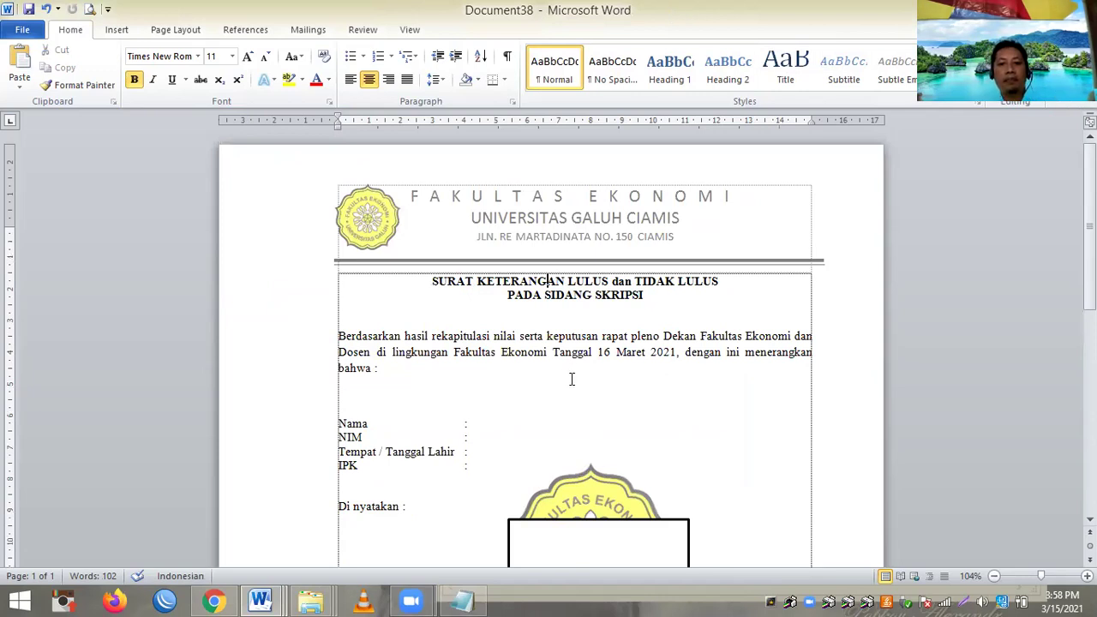
{"action": "scroll", "coordinate": [572, 379], "scroll_direction": "down", "scroll_amount": 5}
{"action": "scroll", "coordinate": [566, 381], "scroll_direction": "down", "scroll_amount": 4}
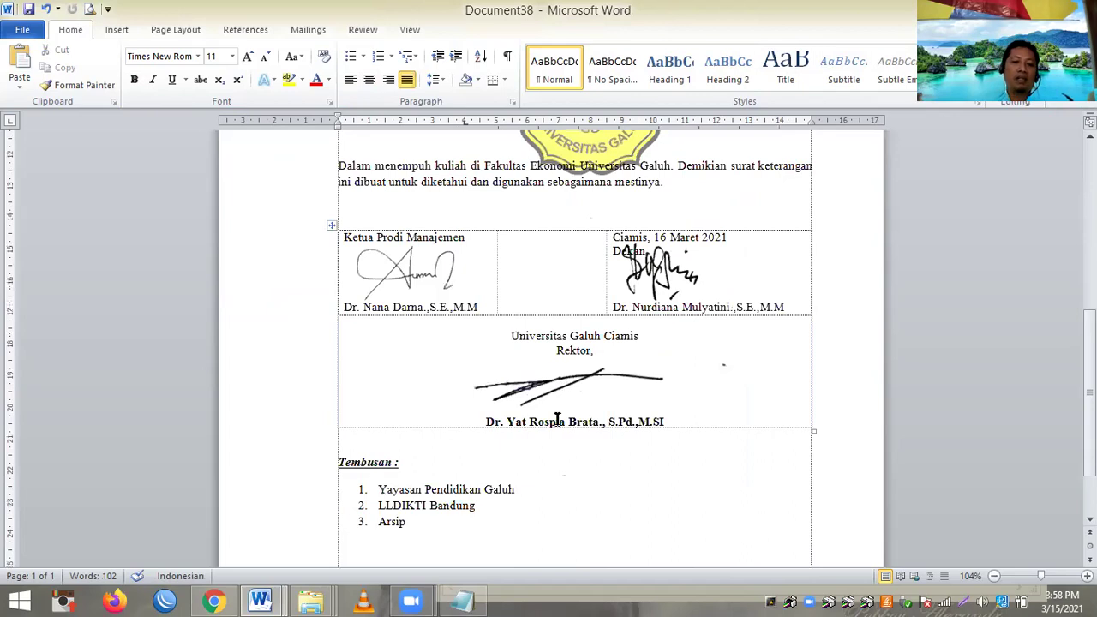
{"action": "scroll", "coordinate": [557, 420], "scroll_direction": "down", "scroll_amount": 2}
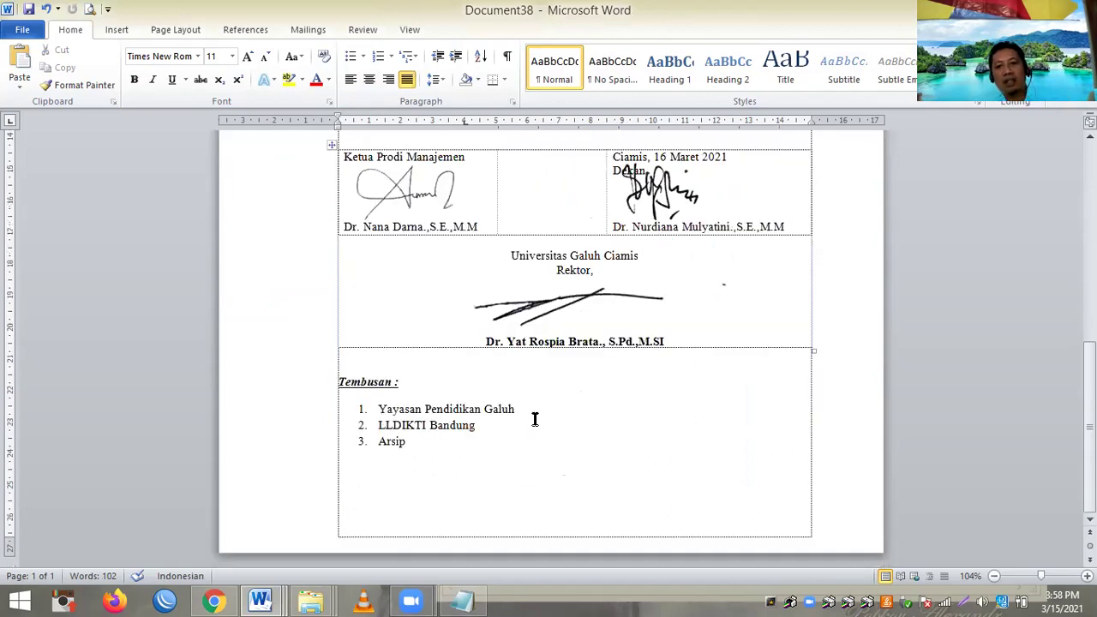
{"action": "scroll", "coordinate": [535, 419], "scroll_direction": "up", "scroll_amount": 8}
{"action": "scroll", "coordinate": [535, 419], "scroll_direction": "up", "scroll_amount": 4}
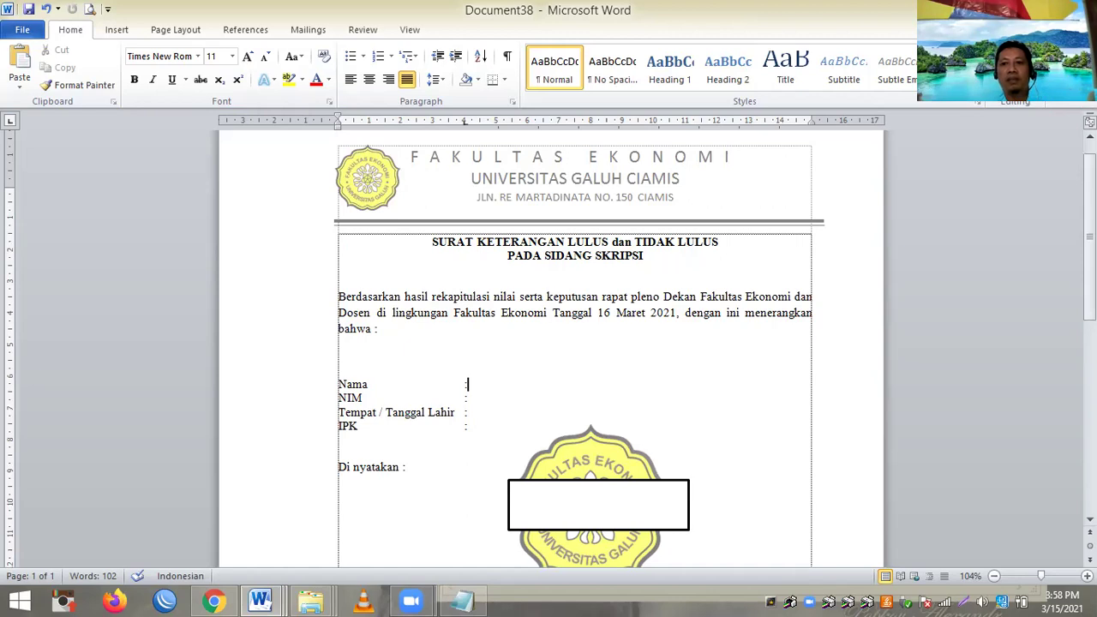
Step: Launch Microsoft Excel from the desktop and return to the Document38 letter in Word
{"action": "key", "text": "alt+Tab"}
{"action": "key", "text": "alt+Tab"}
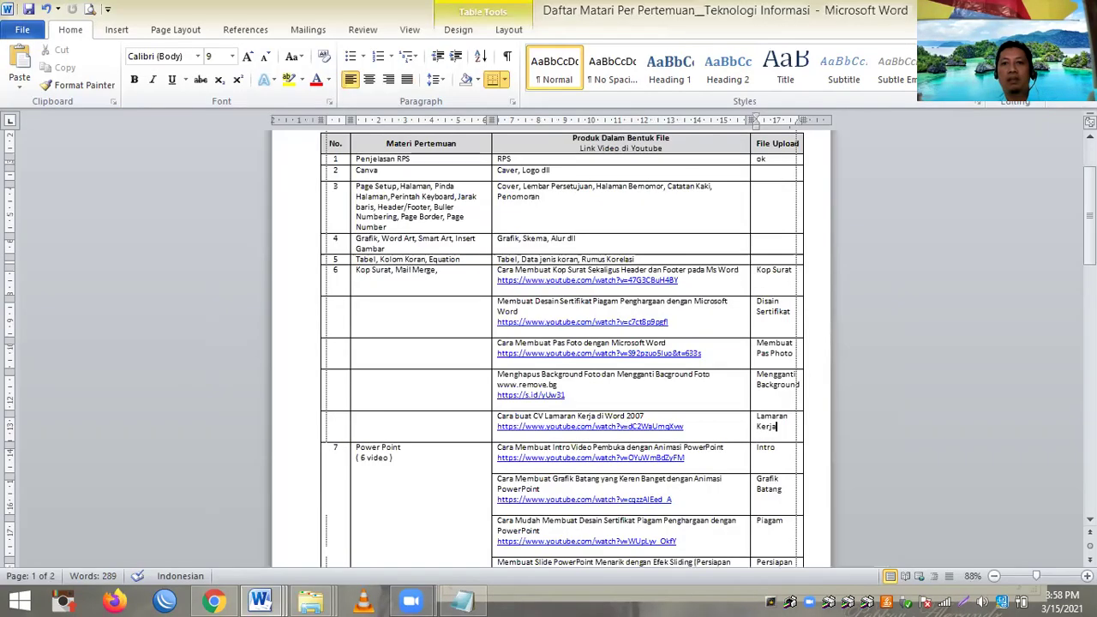
{"action": "key", "text": "alt+Tab"}
{"action": "key", "text": "alt+Tab"}
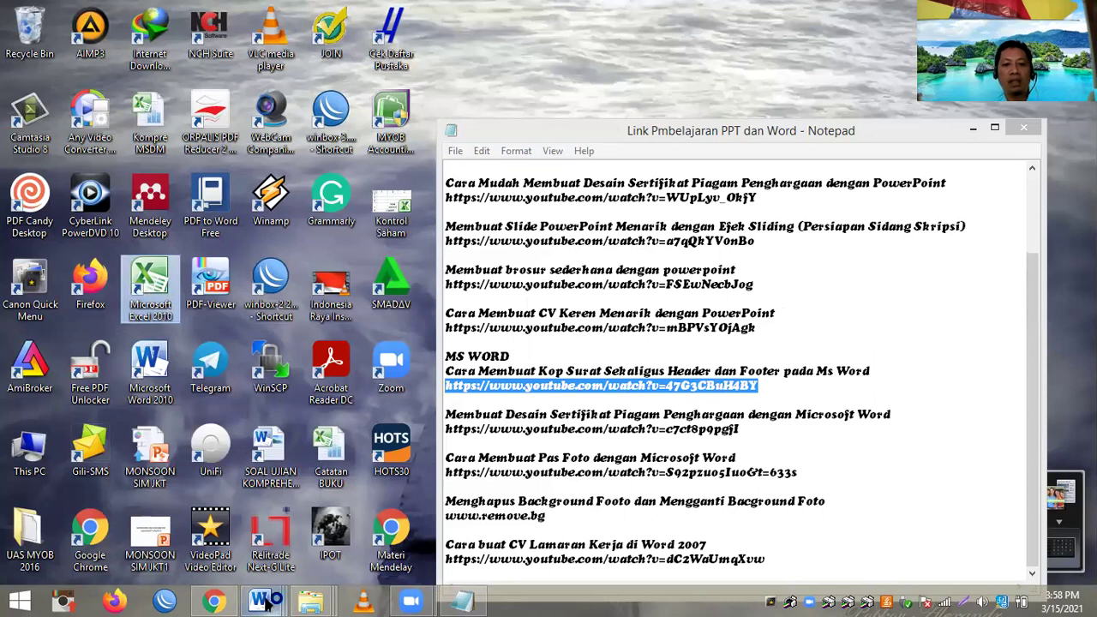
{"action": "mouse_move", "coordinate": [266, 602]}
{"action": "left_click", "coordinate": [458, 522]}
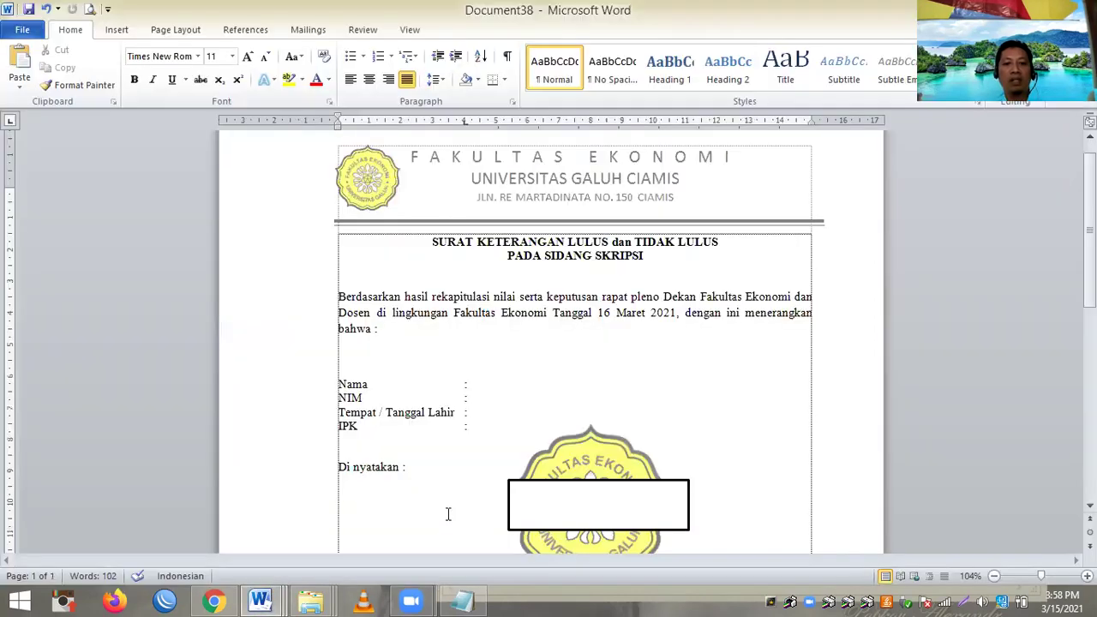
Step: Copy the block from "Nama" to "Di nyatakan" in the letter and paste it into Excel's Book1 at cell B6
{"action": "left_click", "coordinate": [494, 383]}
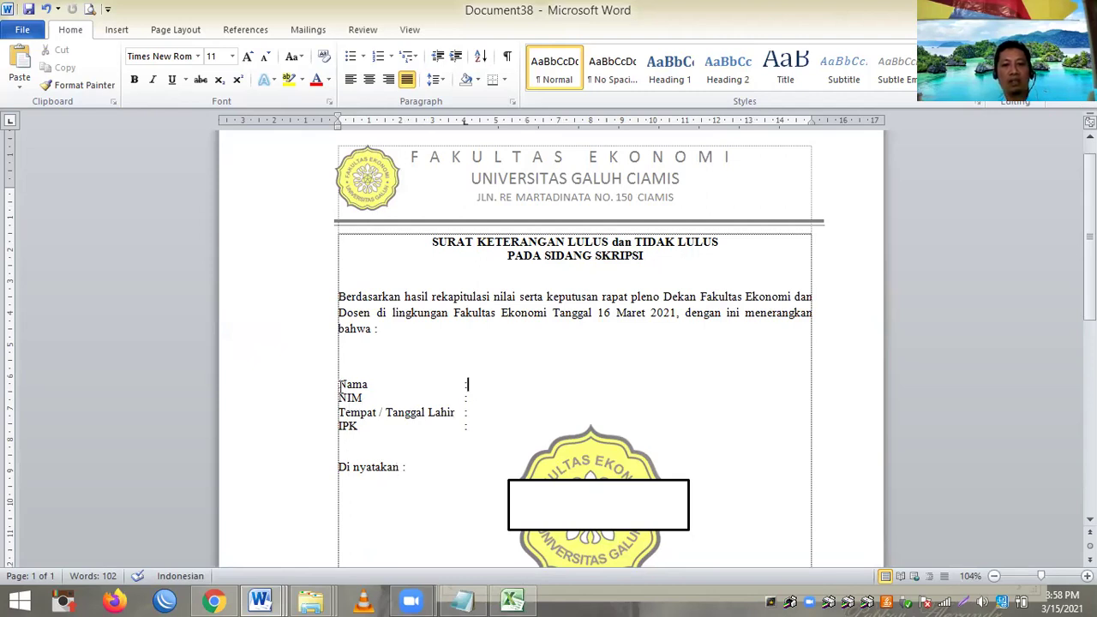
{"action": "left_click", "coordinate": [411, 467], "text": "shift"}
{"action": "key", "text": "ctrl+c"}
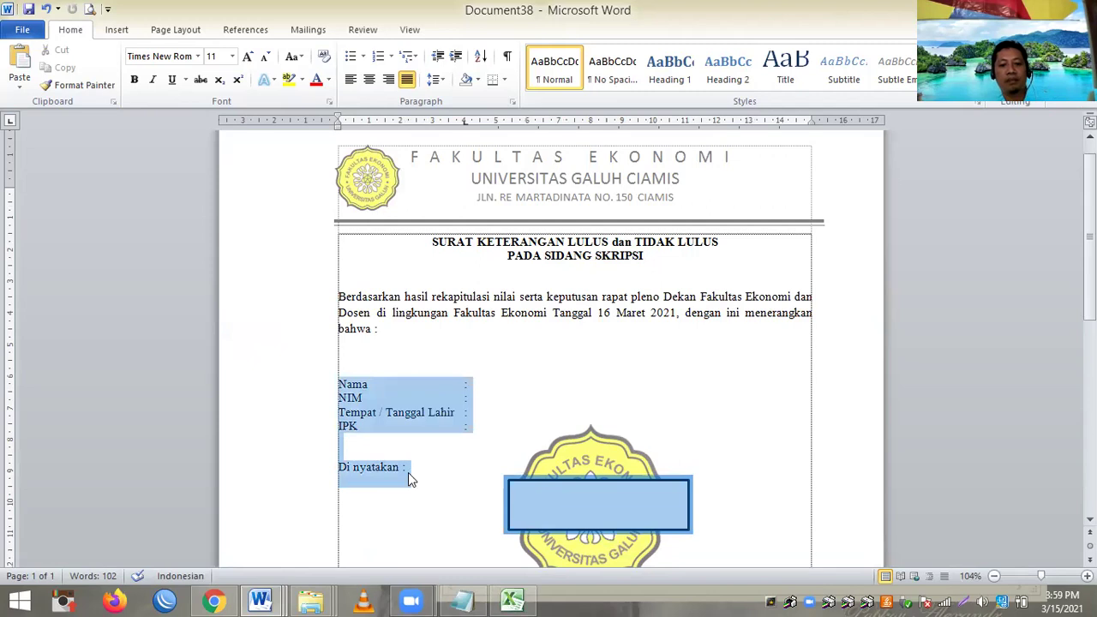
{"action": "left_click", "coordinate": [515, 598]}
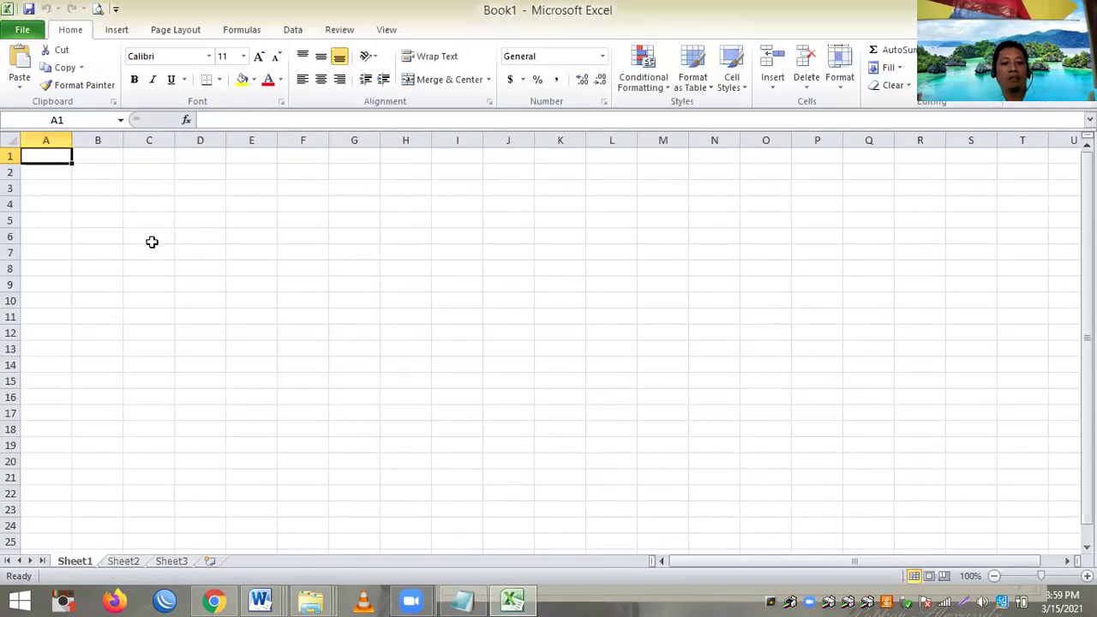
{"action": "left_click", "coordinate": [107, 238]}
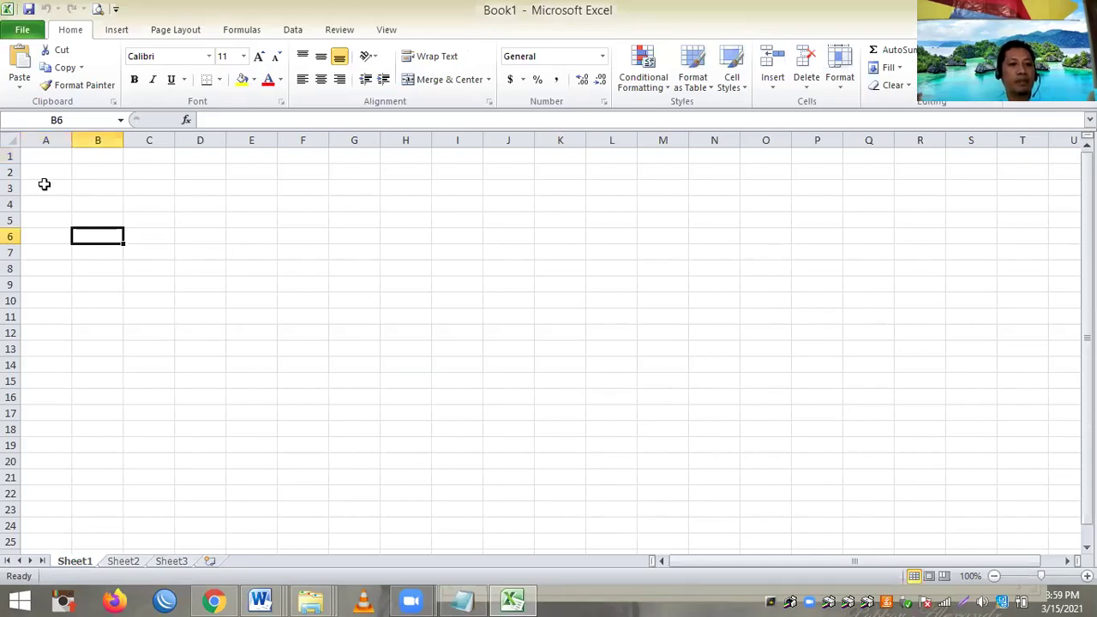
{"action": "key", "text": "ctrl+v"}
{"action": "key", "text": "ctrl+Home"}
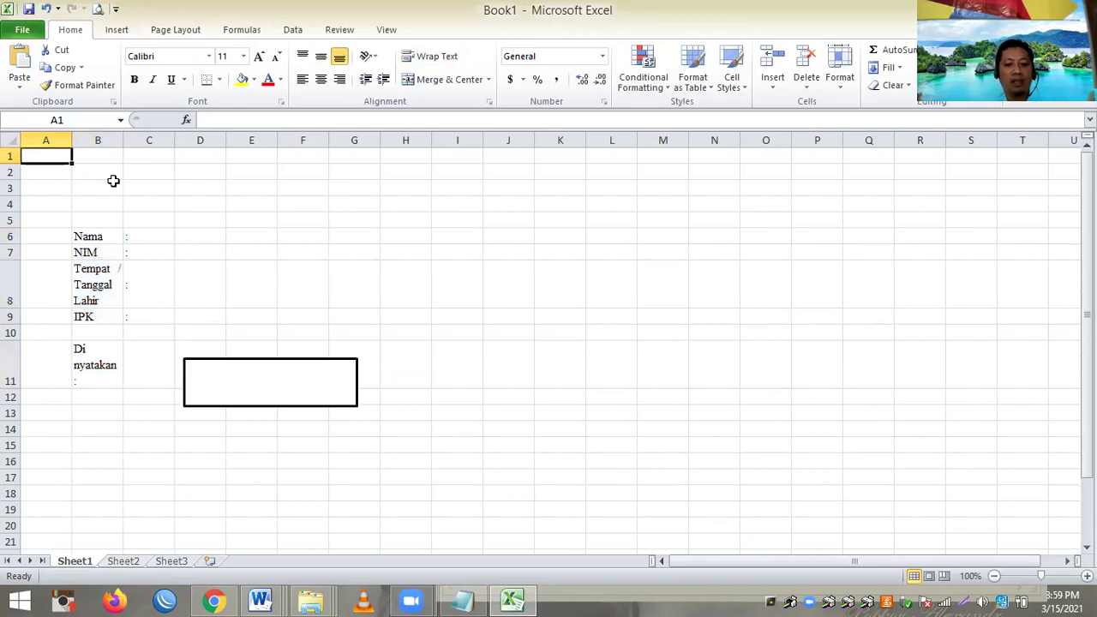
Step: Enter the column headings No., Nama, NIM, TTL, IPK and Keterangan in cells A1 to F1
{"action": "type", "text": "n"}
{"action": "key", "text": "BackSpace"}
{"action": "type", "text": "No."}
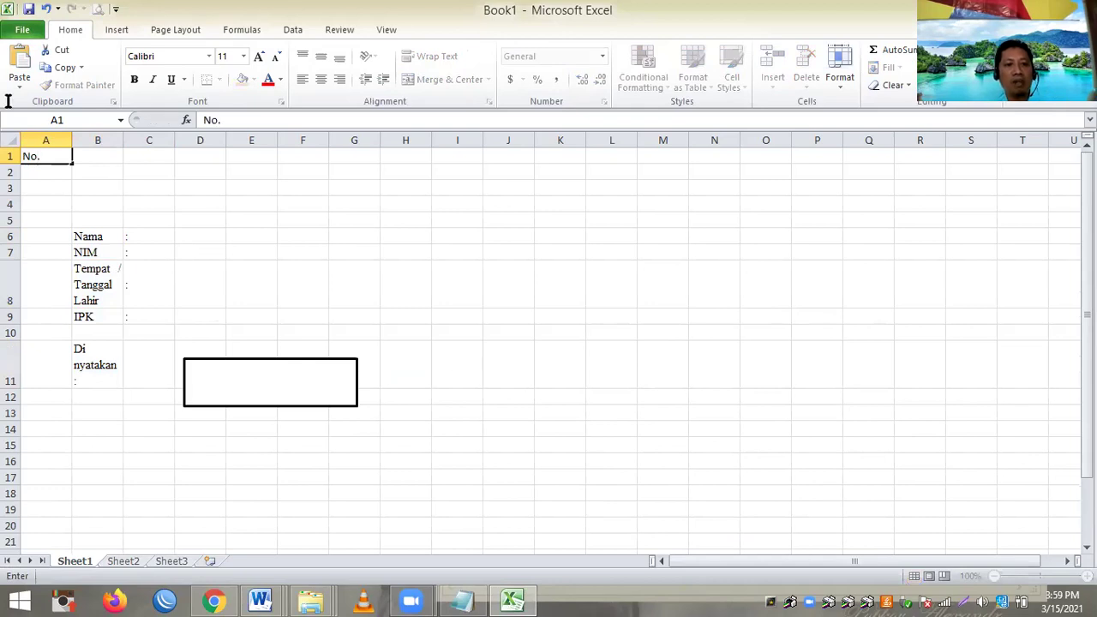
{"action": "key", "text": "Tab"}
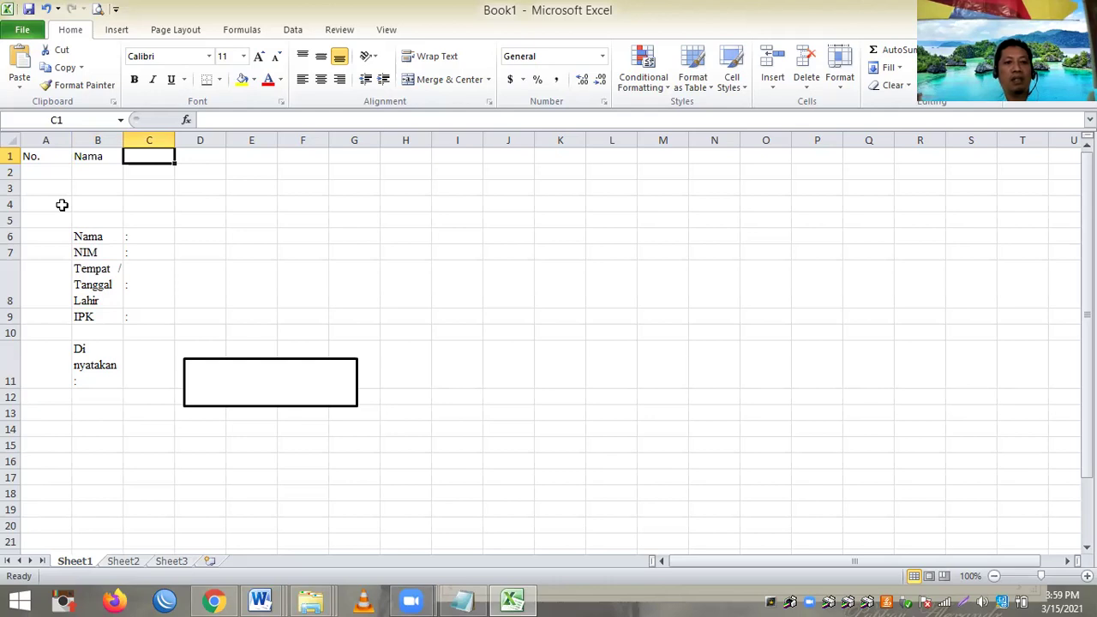
{"action": "type", "text": "NIM"}
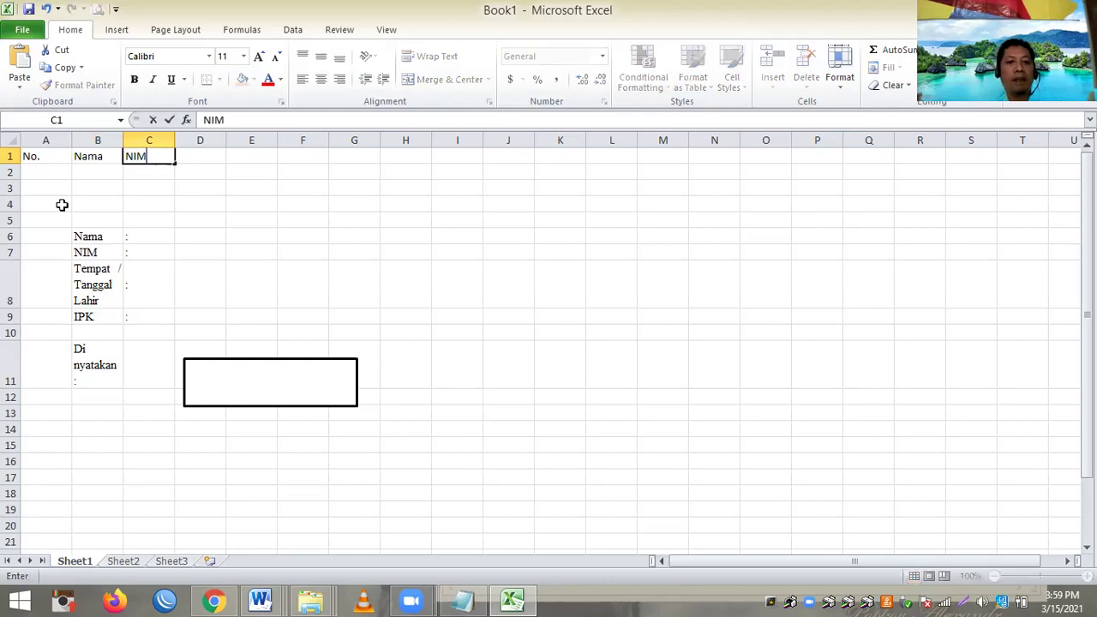
{"action": "key", "text": "Tab"}
{"action": "type", "text": "TT"}
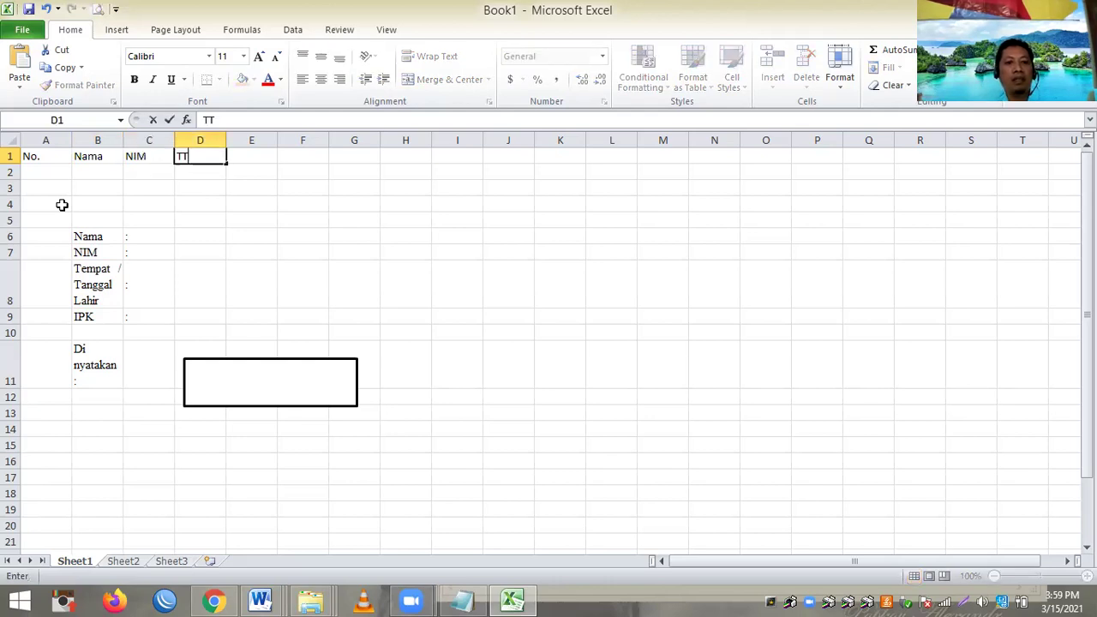
{"action": "type", "text": "L"}
{"action": "key", "text": "Tab"}
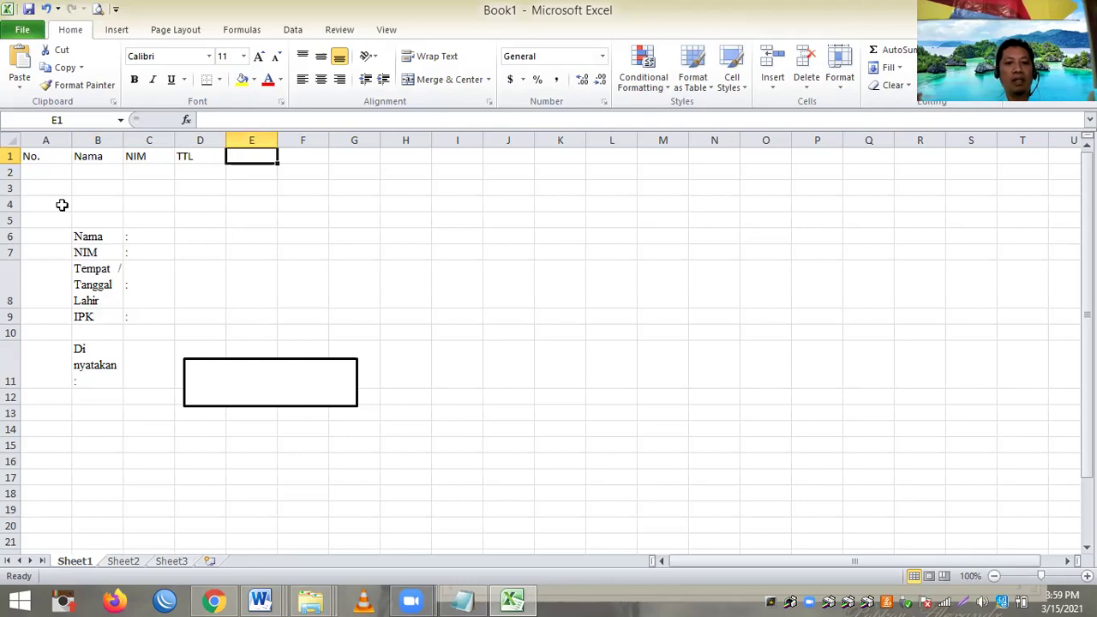
{"action": "type", "text": "IPK"}
{"action": "key", "text": "Tab"}
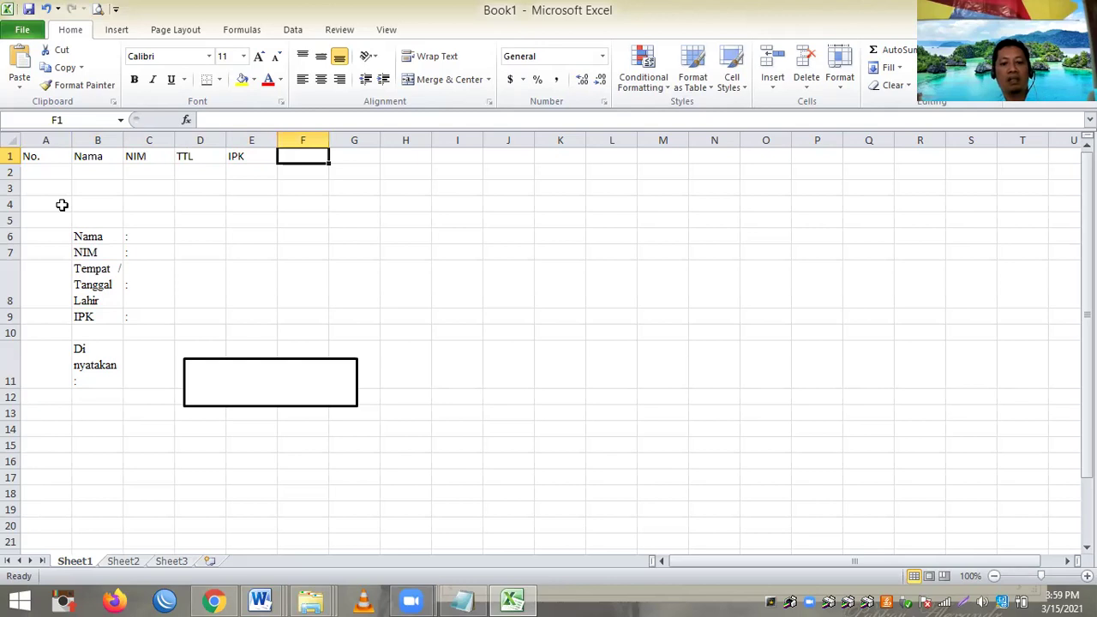
{"action": "type", "text": "Keterangan"}
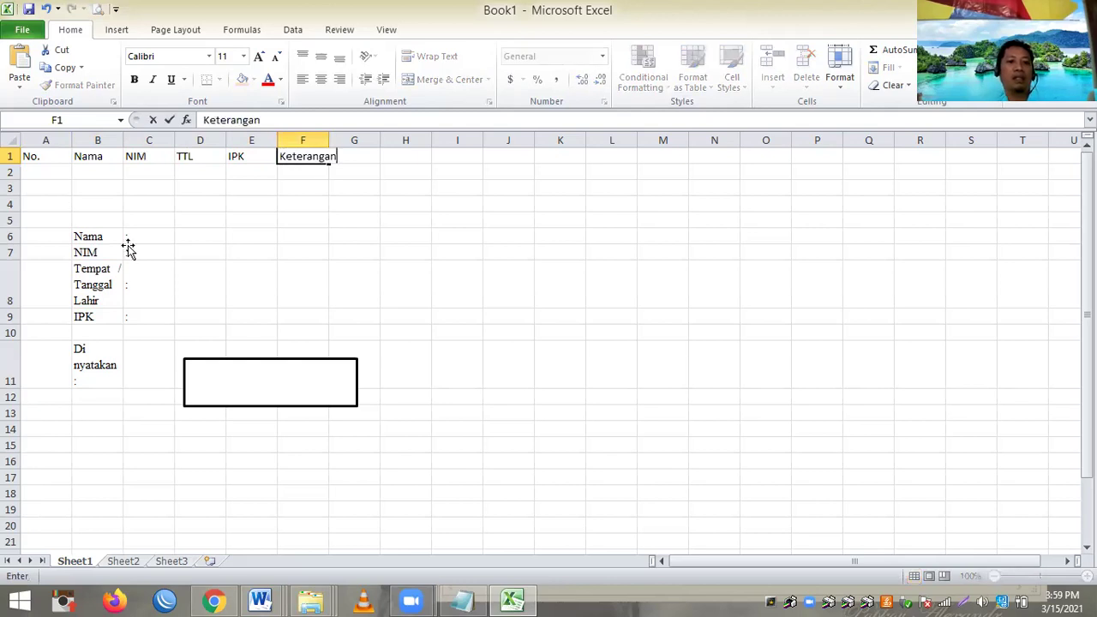
Step: Delete rows 5 to 15, which hold the block pasted from the letter
{"action": "left_click", "coordinate": [128, 249]}
{"action": "left_click_drag", "start_coordinate": [12, 221], "coordinate": [52, 438]}
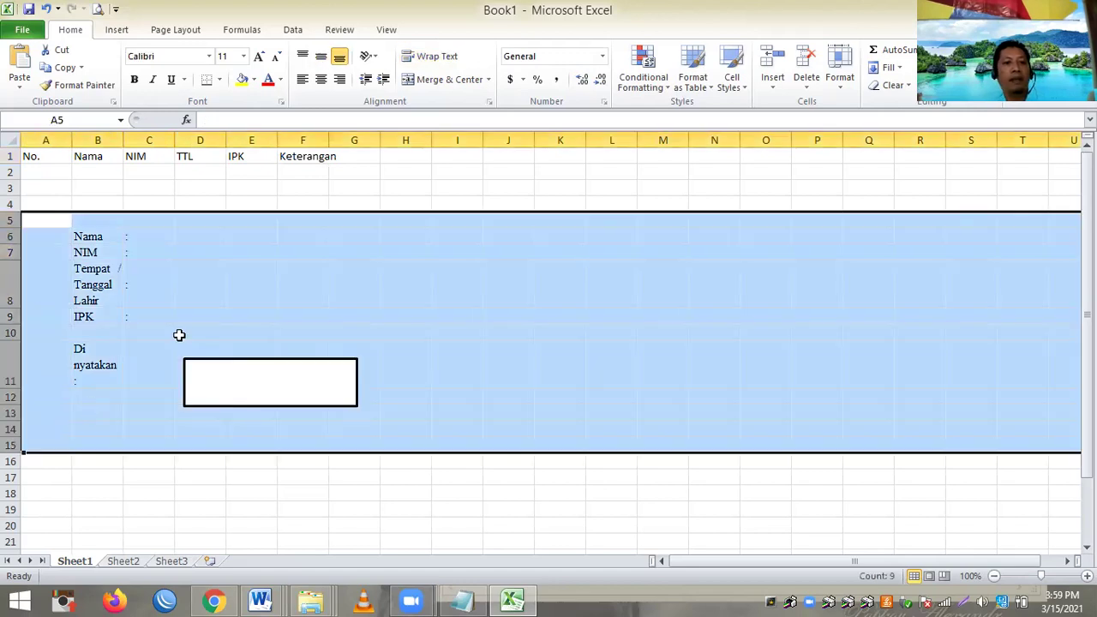
{"action": "left_click", "coordinate": [199, 317]}
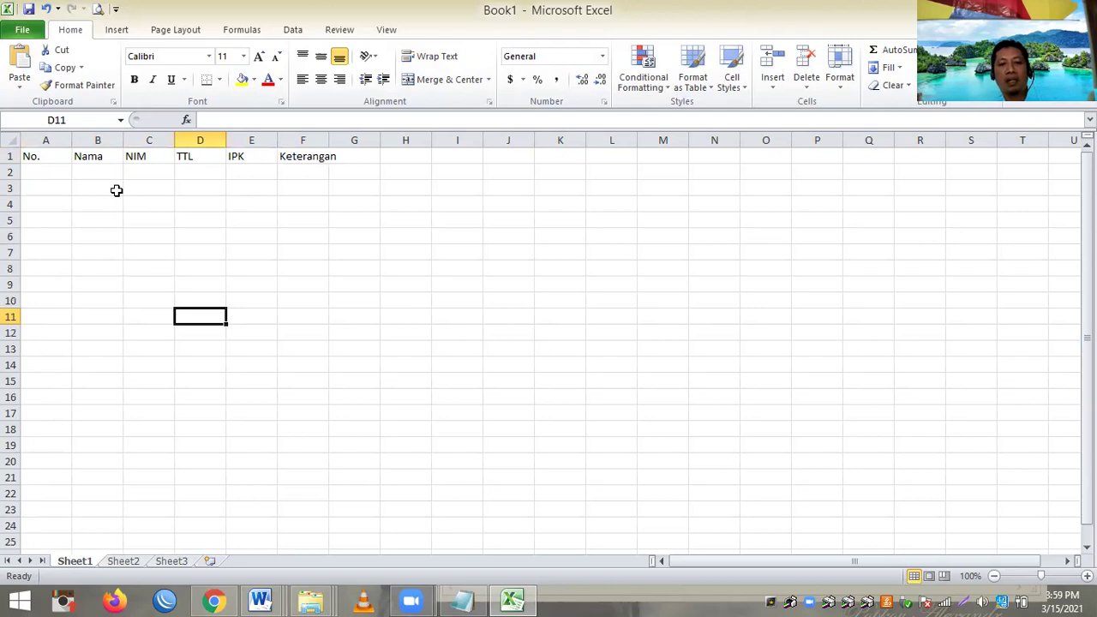
Step: Fill the No. column with the numbers 1 to 10 in A2:A11 and centre them
{"action": "left_click", "coordinate": [46, 172]}
{"action": "type", "text": "1"}
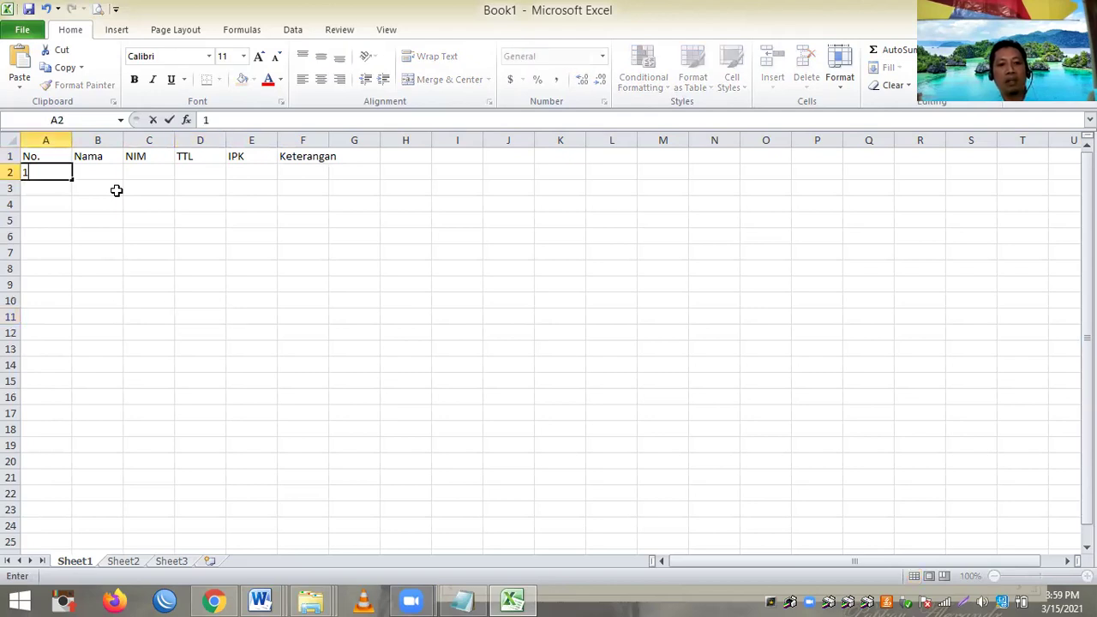
{"action": "key", "text": "Return"}
{"action": "type", "text": "2"}
{"action": "key", "text": "Return"}
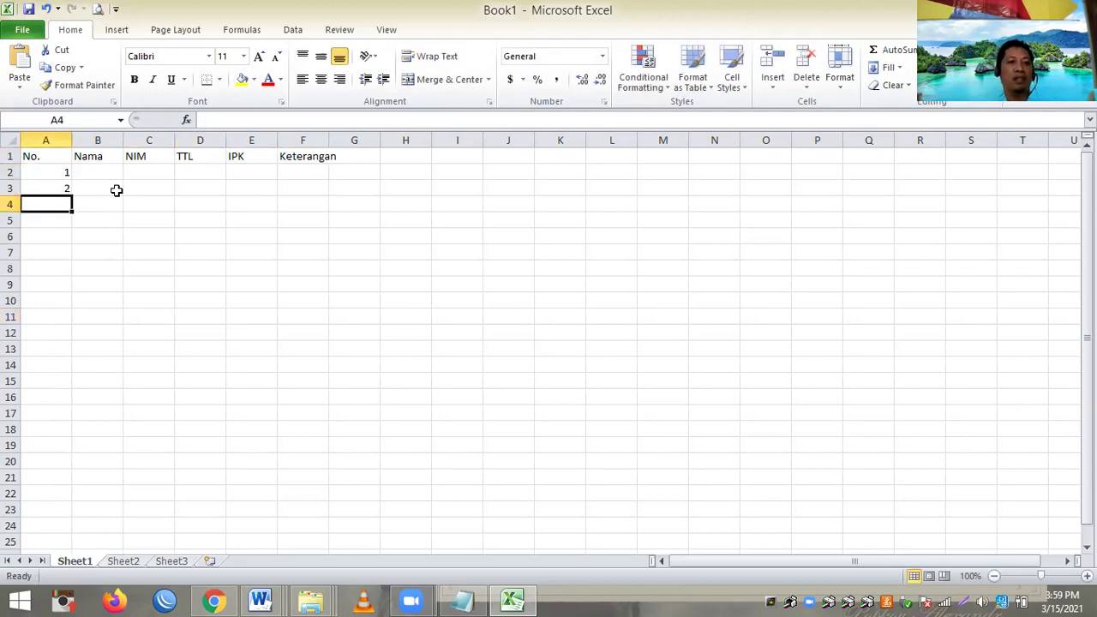
{"action": "left_click_drag", "start_coordinate": [46, 172], "coordinate": [46, 189]}
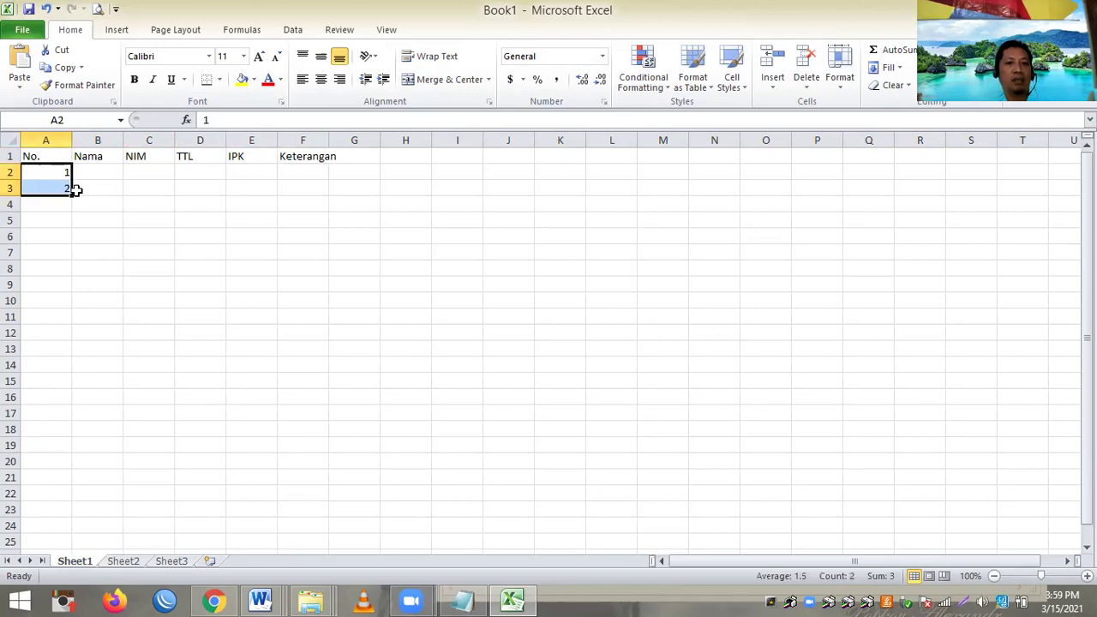
{"action": "left_click_drag", "start_coordinate": [73, 197], "coordinate": [96, 302]}
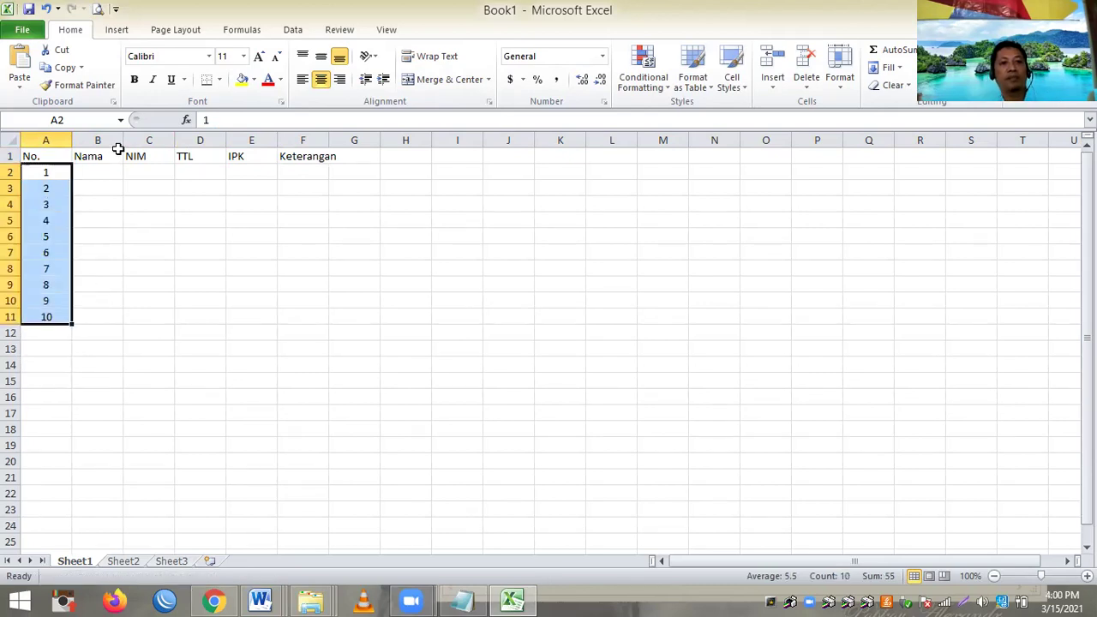
Step: Widen the Nama column to fit full names and make the NIM column slightly wider
{"action": "left_click", "coordinate": [98, 172]}
{"action": "left_click_drag", "start_coordinate": [127, 135], "coordinate": [199, 139]}
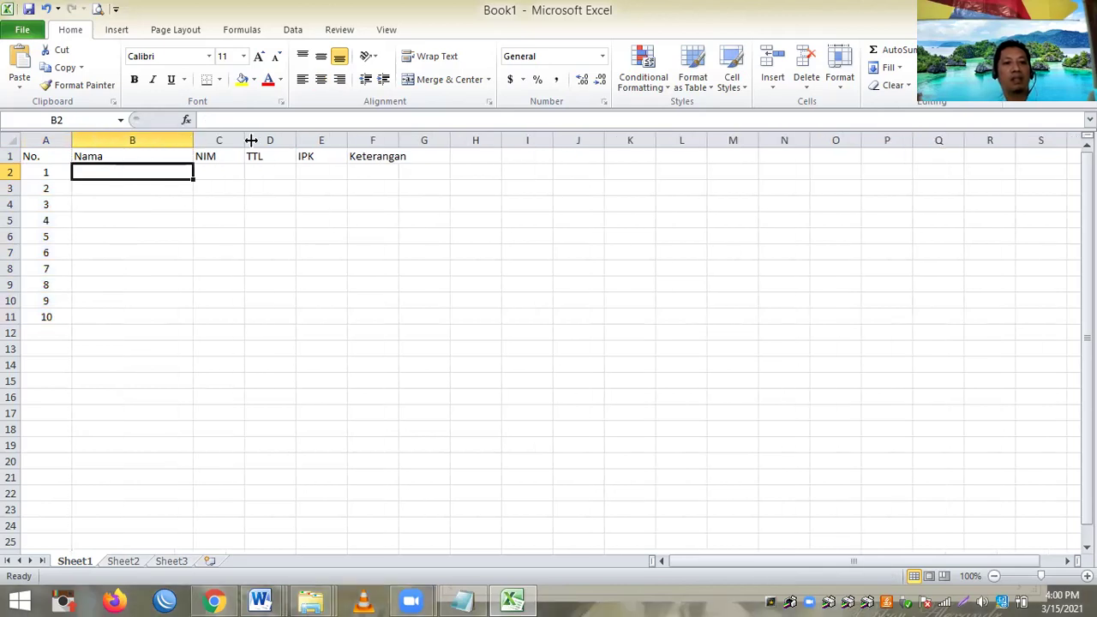
{"action": "left_click_drag", "start_coordinate": [264, 140], "coordinate": [276, 140]}
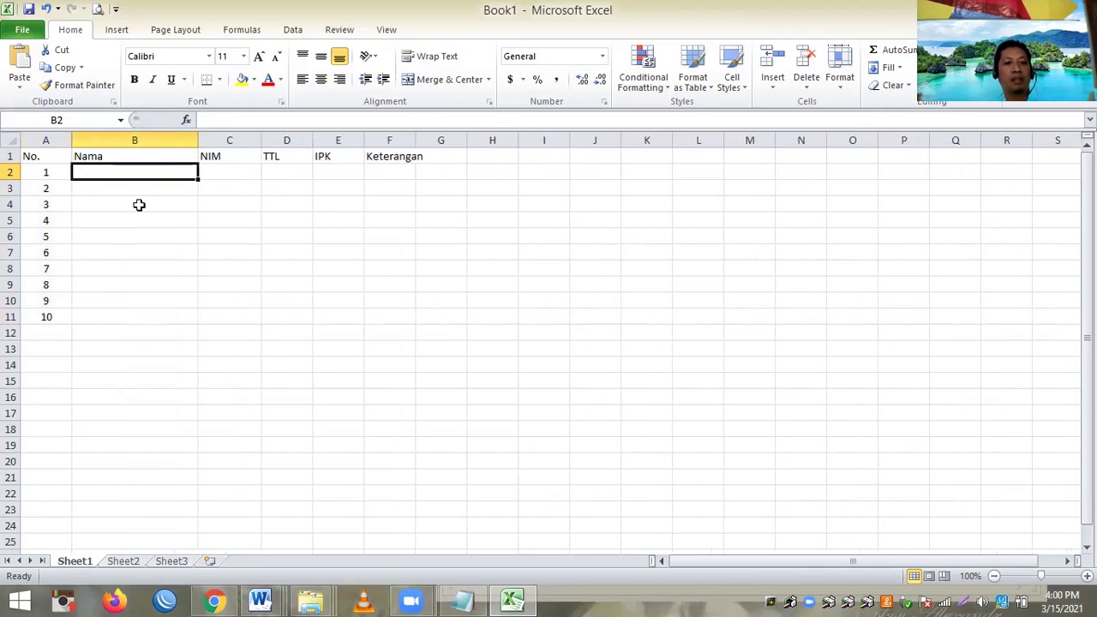
Step: In File Explorer, open SKB REGULER IJ_YES from the Daftar Nilai UAS Ganjil 2020 -2021 folder under 11. UTS DAN UAS, Tahun 2020-2021
{"action": "left_click", "coordinate": [307, 598]}
{"action": "left_click", "coordinate": [255, 526]}
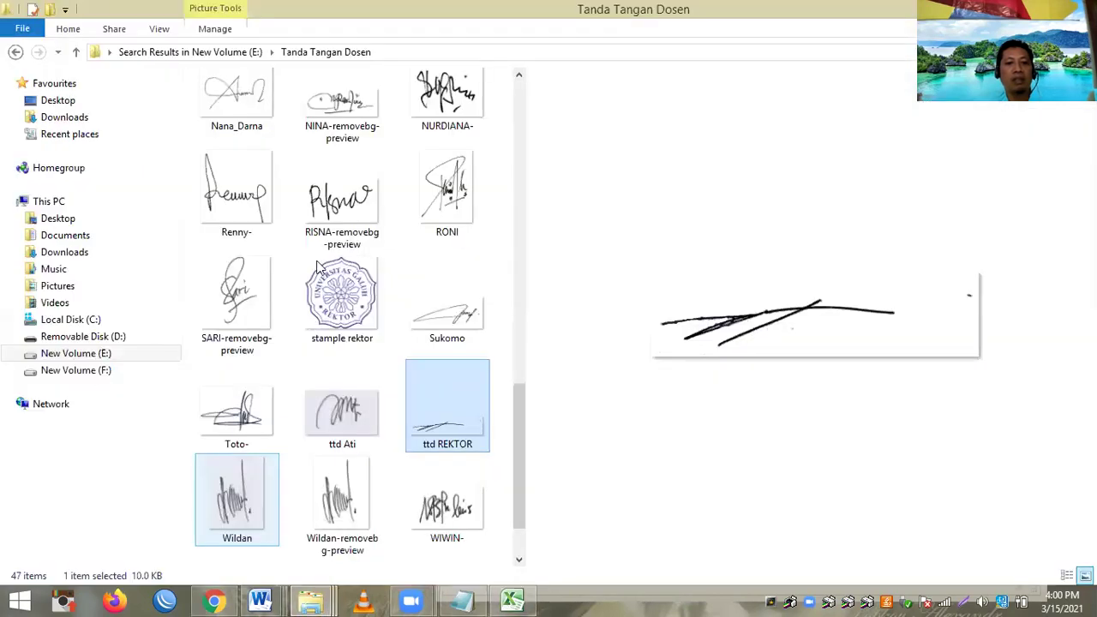
{"action": "double_click", "coordinate": [285, 275]}
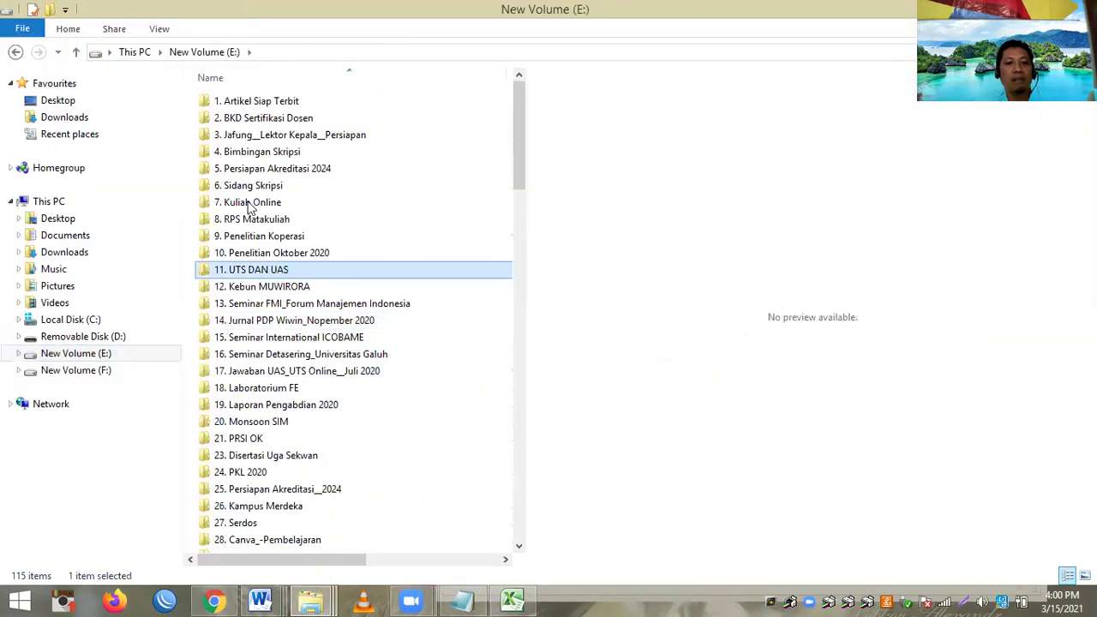
{"action": "double_click", "coordinate": [239, 101]}
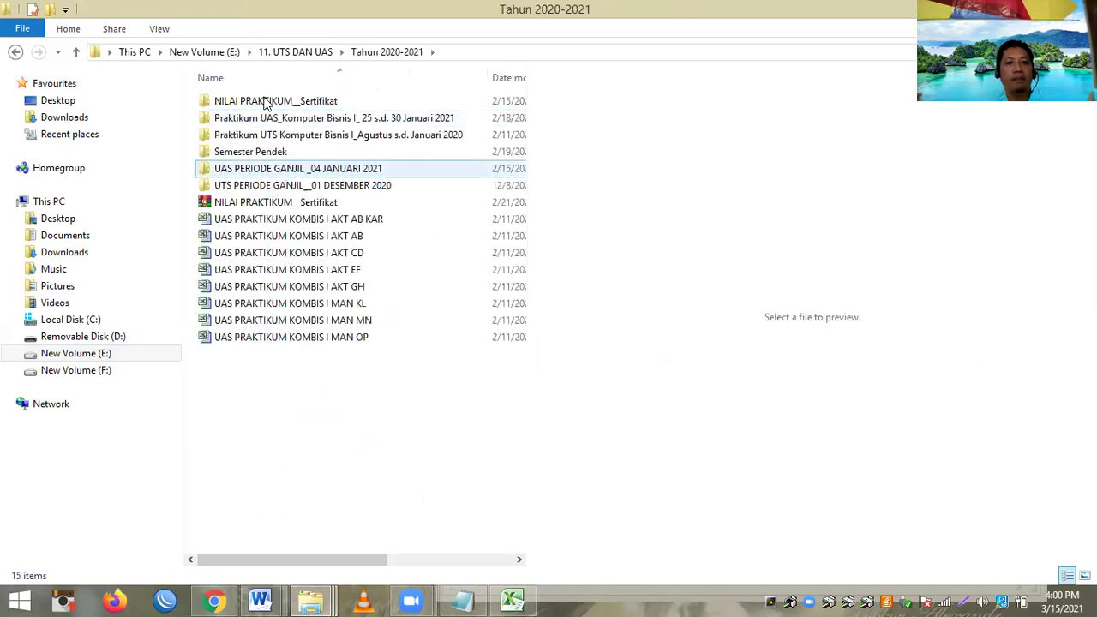
{"action": "left_click", "coordinate": [271, 169]}
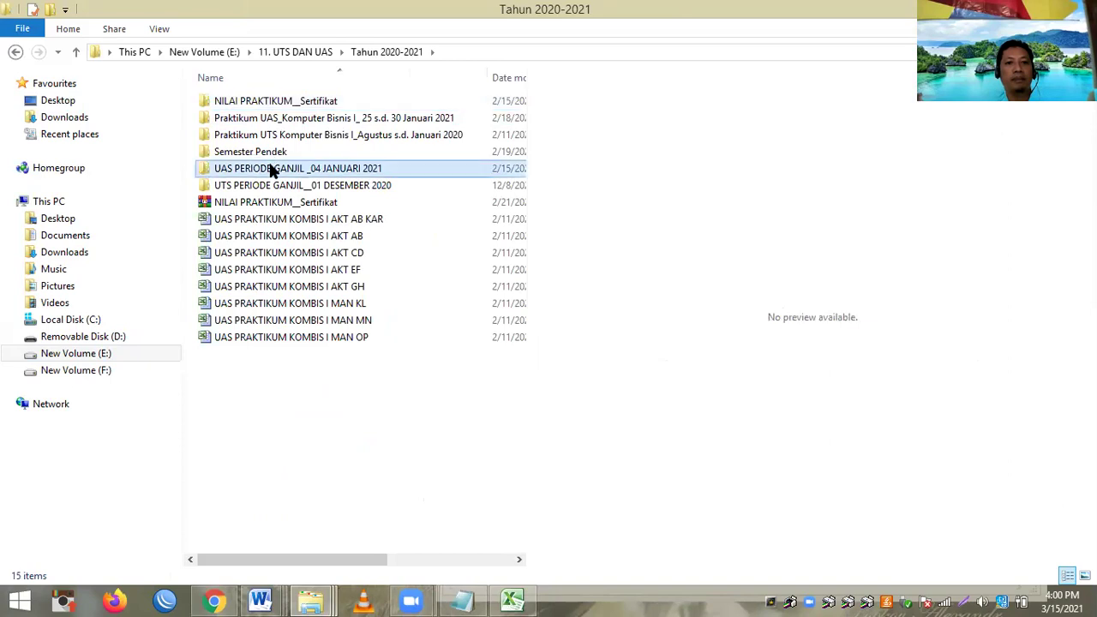
{"action": "double_click", "coordinate": [266, 103]}
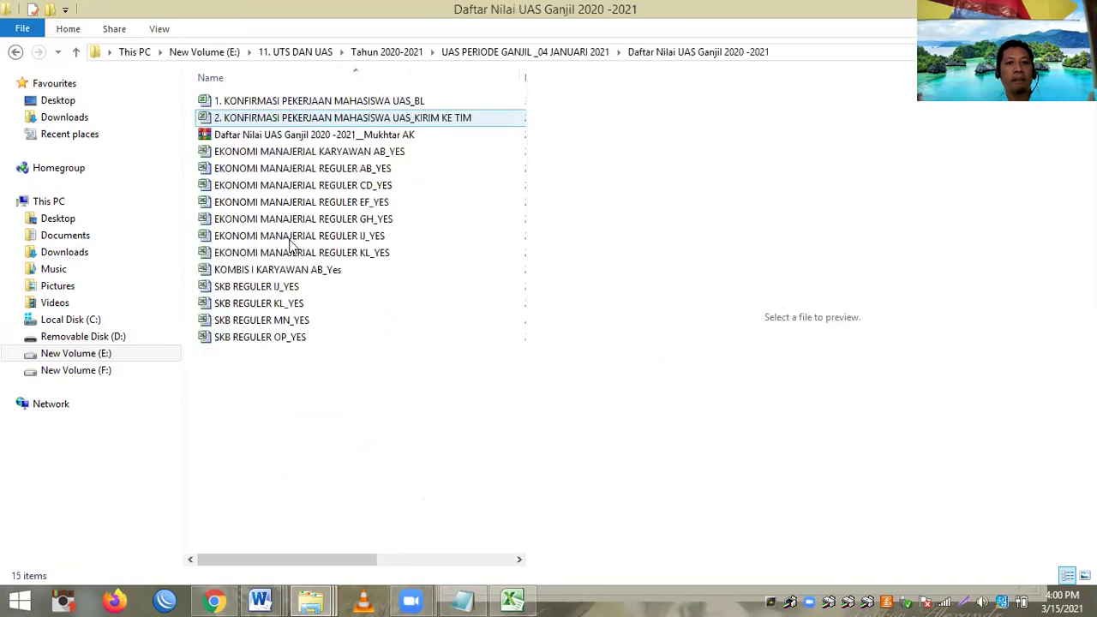
{"action": "double_click", "coordinate": [276, 292]}
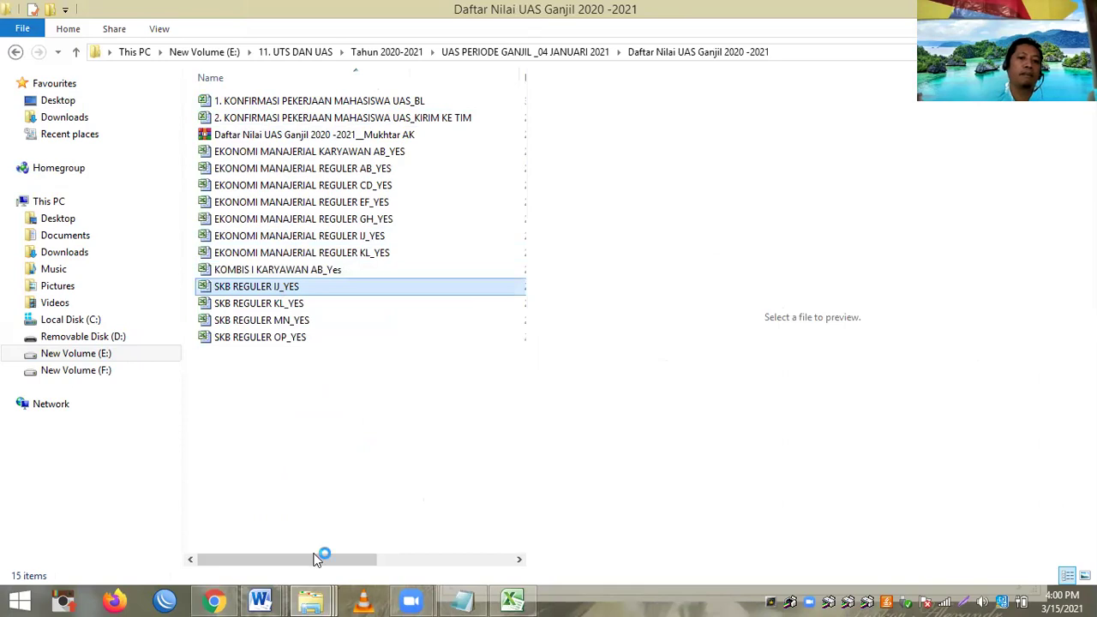
Step: Switch back to Excel and bring up the SKB REGULER IJ_YES workbook
{"action": "left_click", "coordinate": [222, 600]}
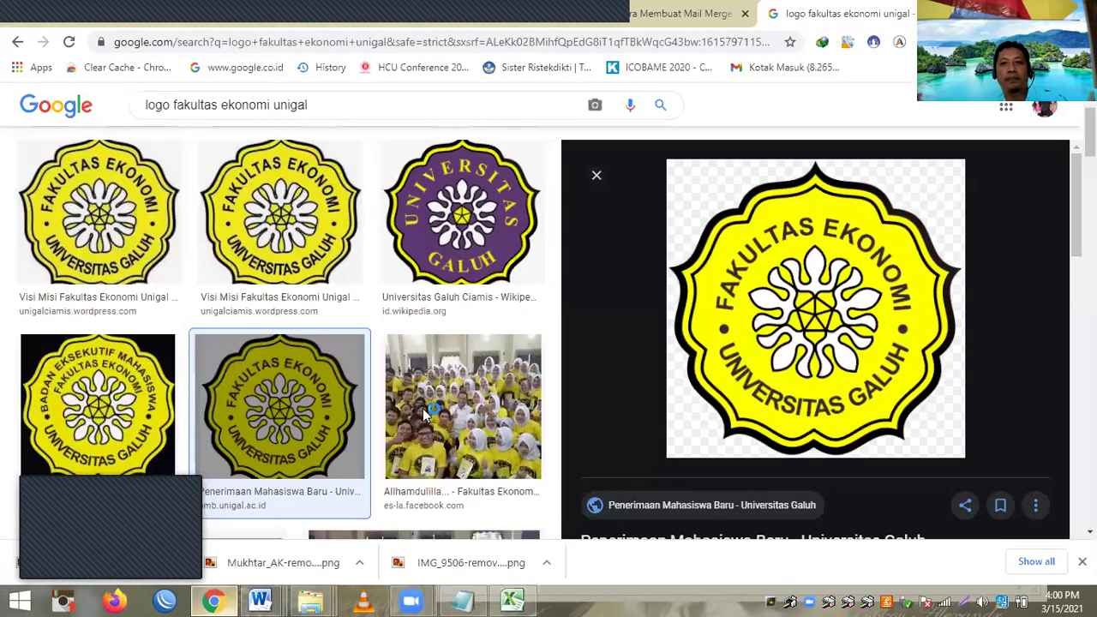
{"action": "key", "text": "alt+Tab"}
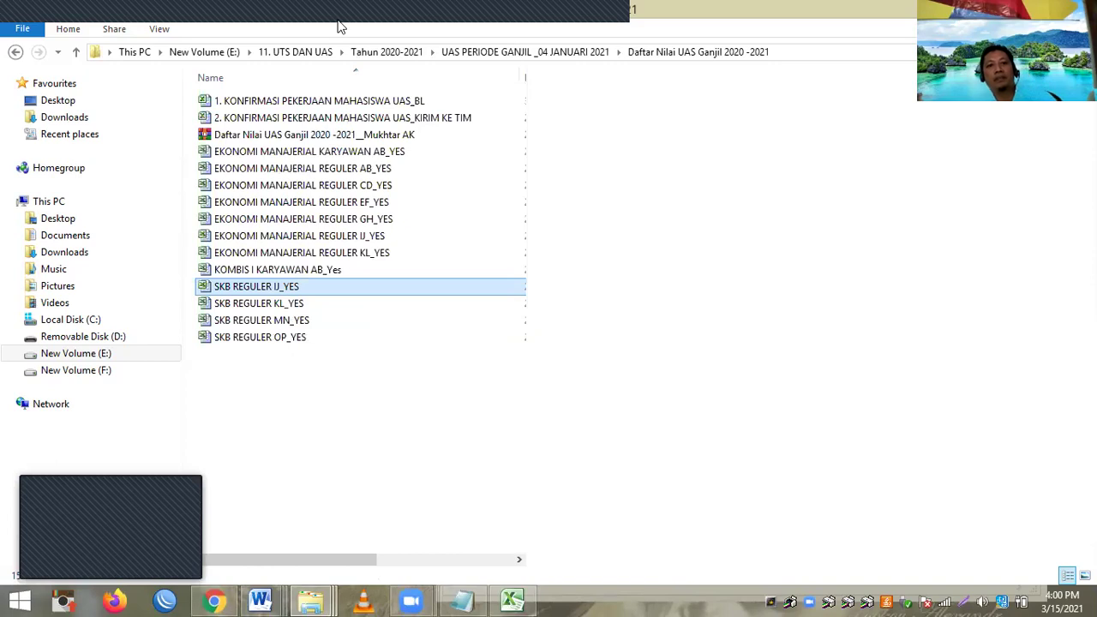
{"action": "left_click", "coordinate": [511, 598]}
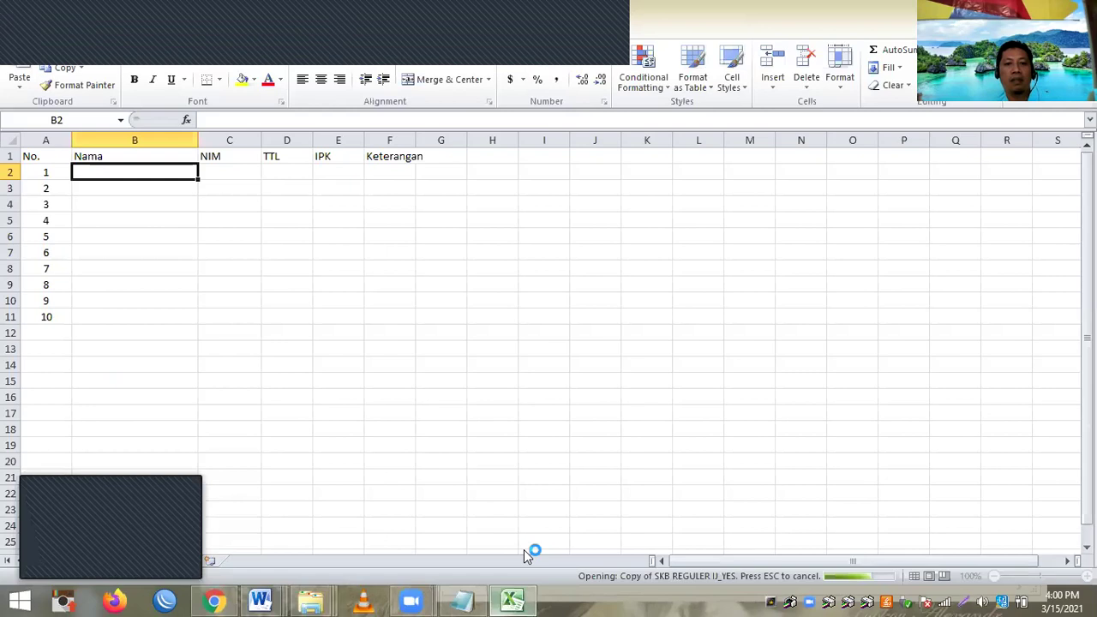
{"action": "left_click", "coordinate": [512, 599]}
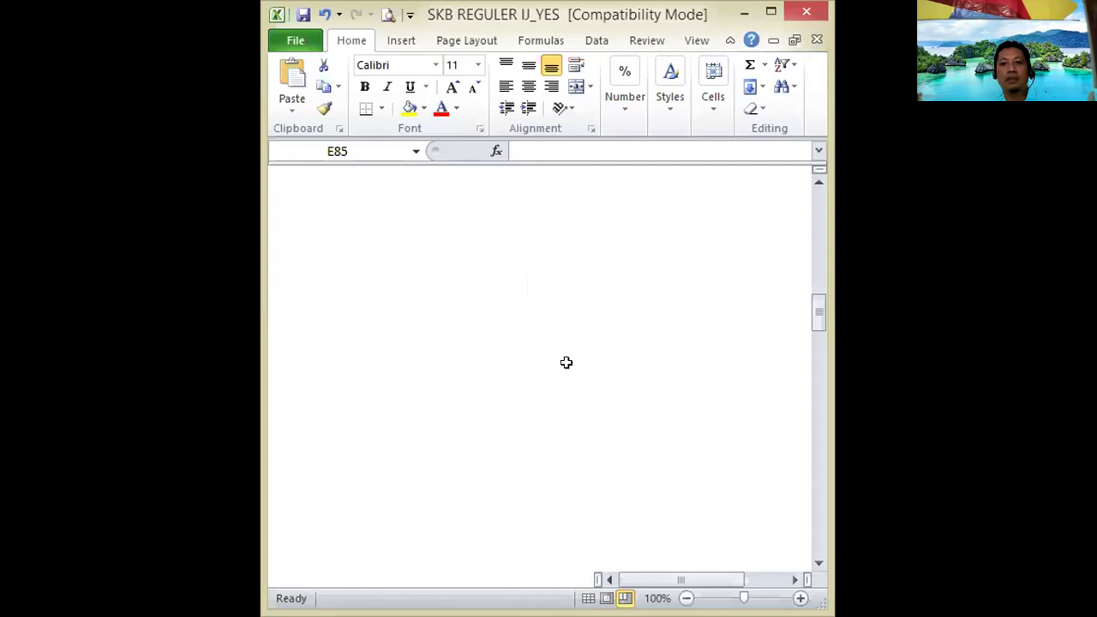
Step: Copy the NIM and Nama entries in A51:B61 of the Reguler J list and paste them into Book1 at B2
{"action": "left_click", "coordinate": [512, 389]}
{"action": "scroll", "coordinate": [502, 381], "scroll_direction": "up", "scroll_amount": 4}
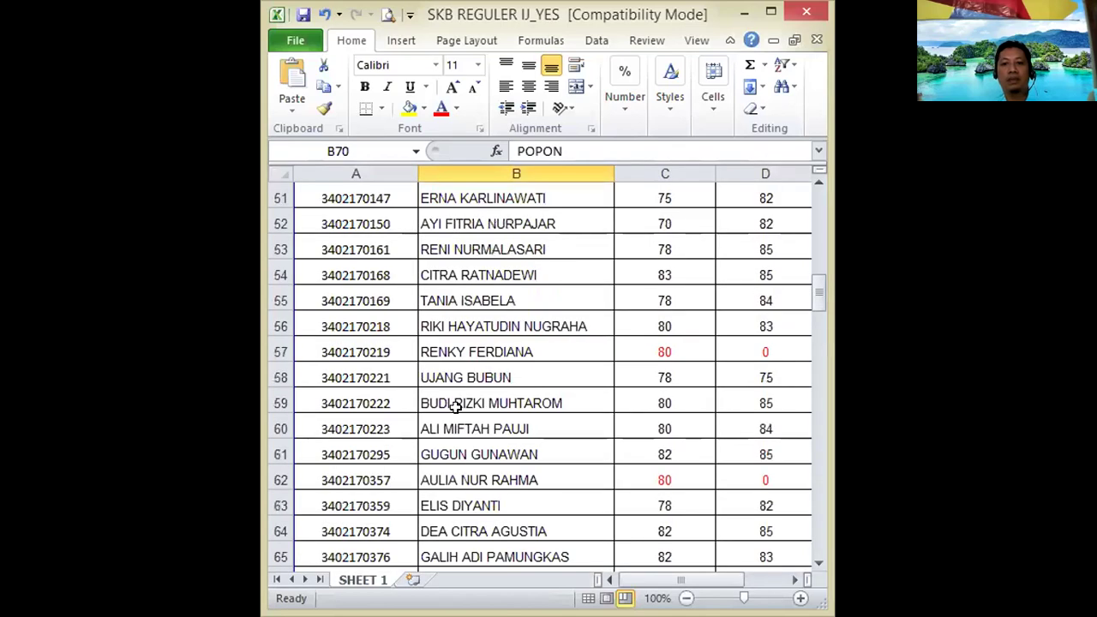
{"action": "scroll", "coordinate": [454, 394], "scroll_direction": "up", "scroll_amount": 3}
{"action": "left_click_drag", "start_coordinate": [351, 408], "coordinate": [495, 512]}
{"action": "left_click_drag", "start_coordinate": [486, 551], "coordinate": [474, 535]}
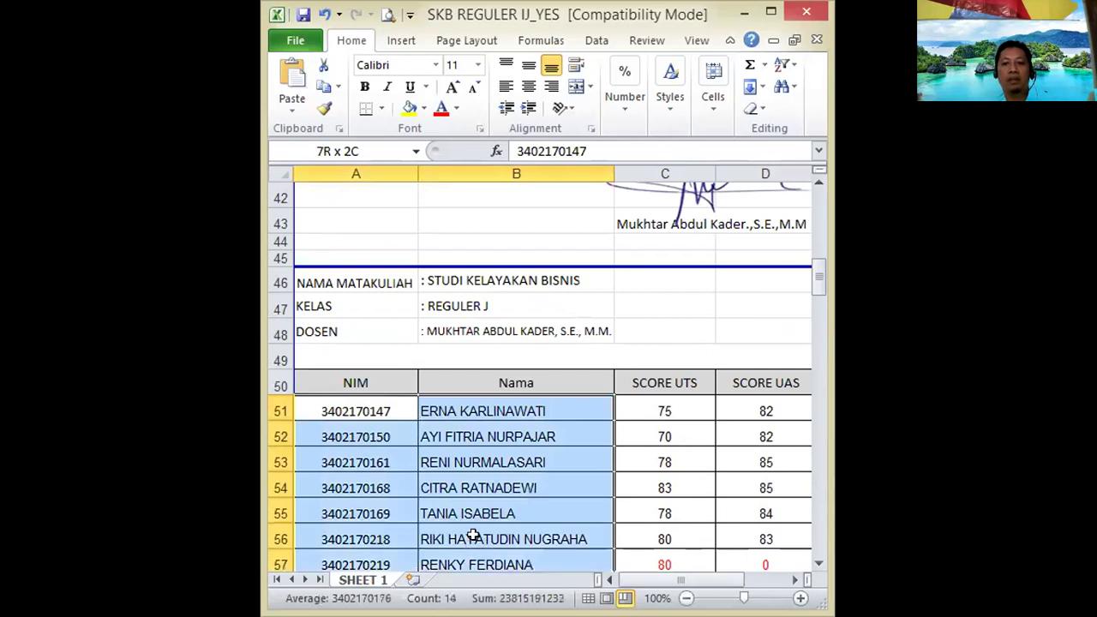
{"action": "scroll", "coordinate": [473, 535], "scroll_direction": "down", "scroll_amount": 3}
{"action": "left_click_drag", "start_coordinate": [477, 452], "coordinate": [466, 453]}
{"action": "key", "text": "ctrl+c"}
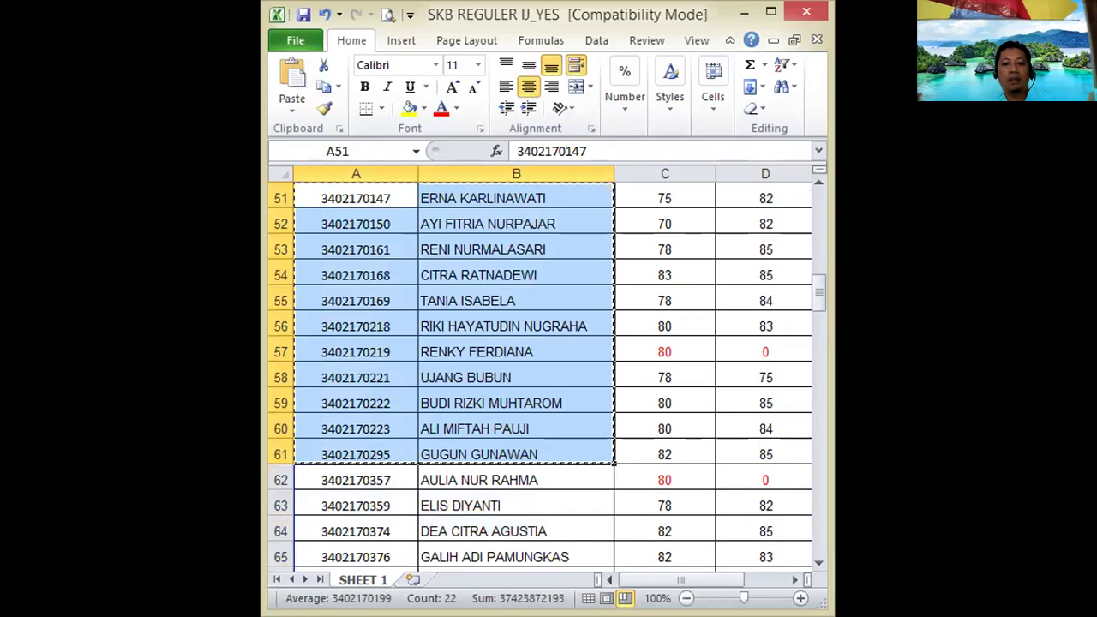
{"action": "key", "text": "alt+Tab"}
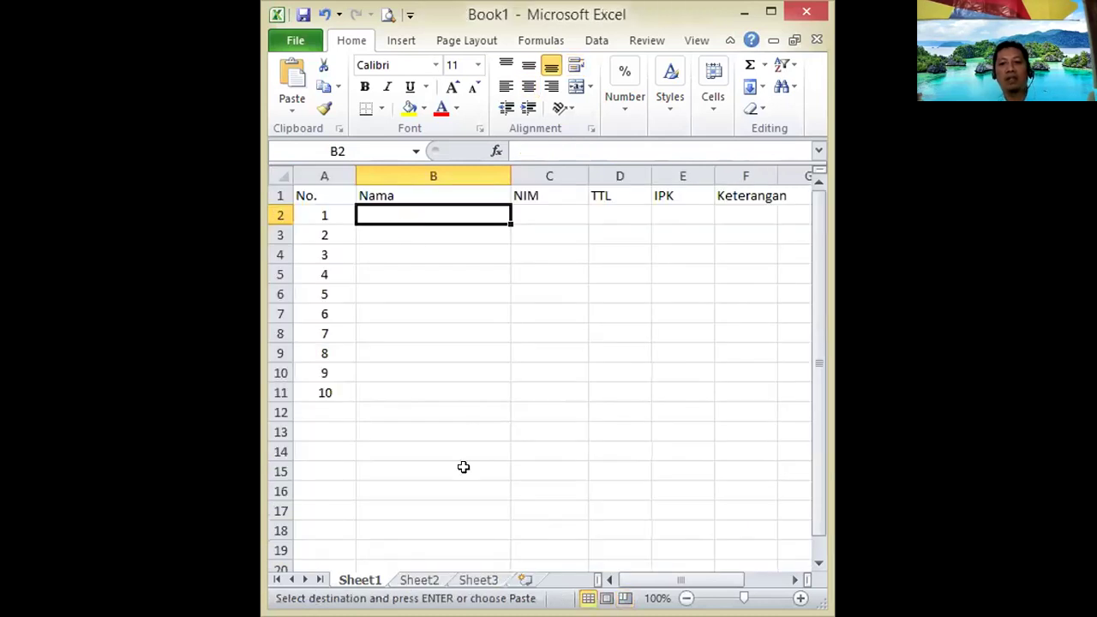
{"action": "key", "text": "ctrl+v"}
Step: Delete the surplus unnumbered row 12 below the tenth student in Book1
{"action": "left_click", "coordinate": [362, 413]}
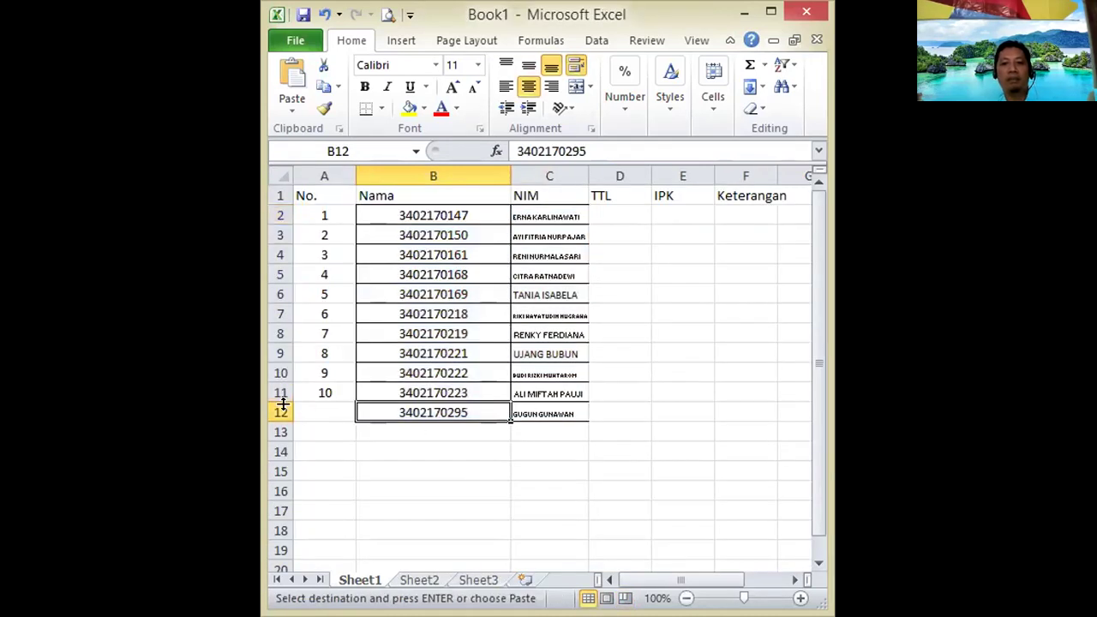
{"action": "left_click", "coordinate": [274, 412]}
{"action": "key", "text": "ctrl+c"}
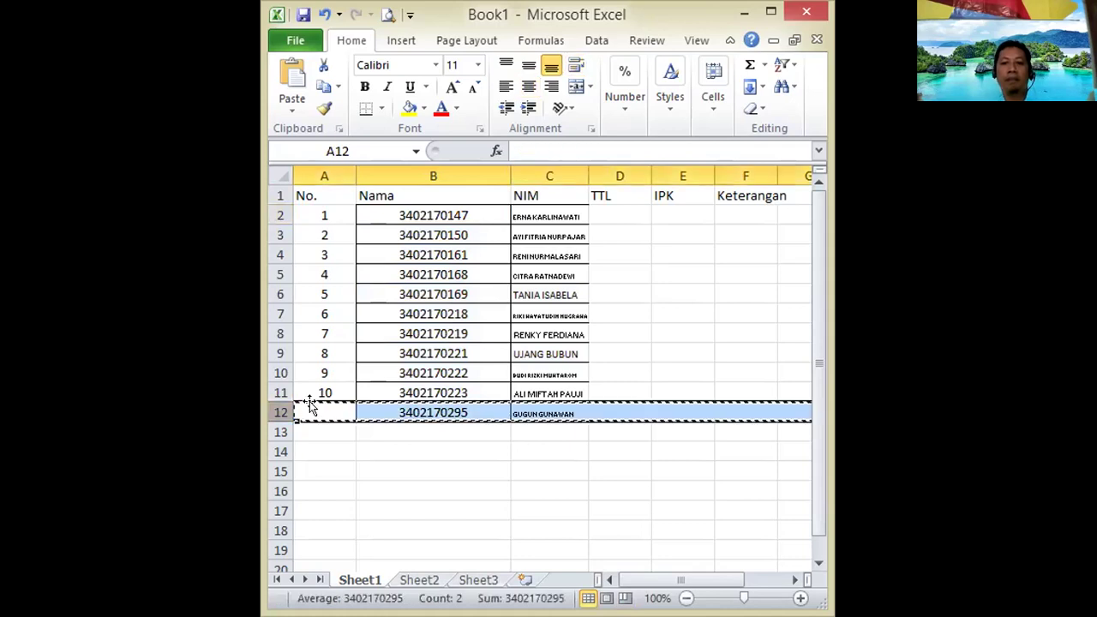
{"action": "key", "text": "ctrl+u"}
{"action": "key", "text": "Down"}
{"action": "key", "text": "Down"}
{"action": "key", "text": "Down"}
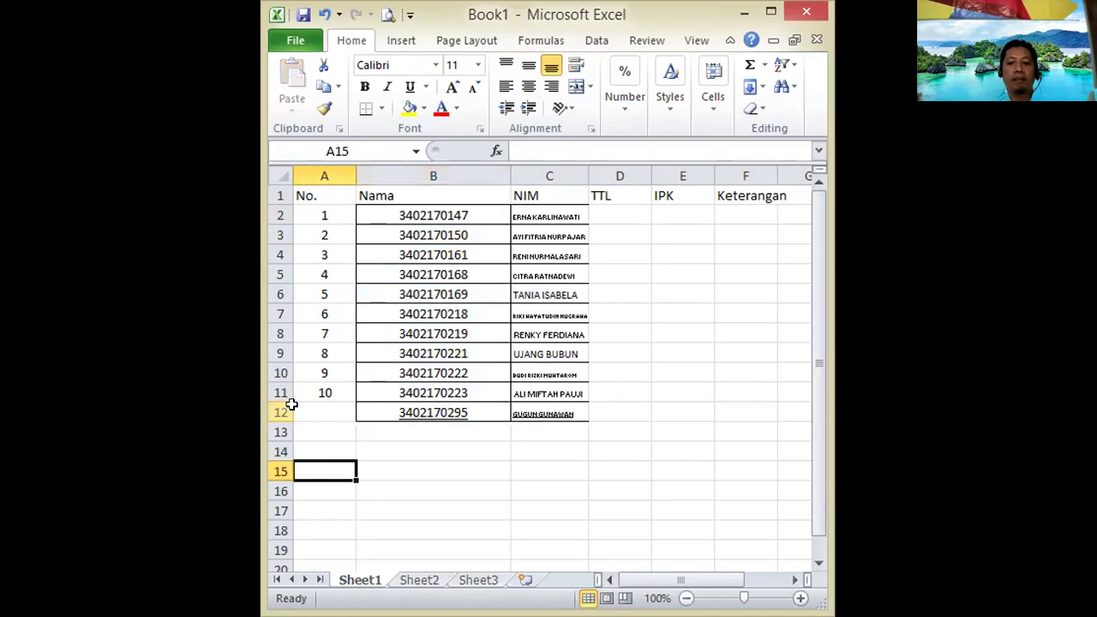
{"action": "left_click", "coordinate": [291, 405]}
{"action": "key", "text": "ctrl+minus"}
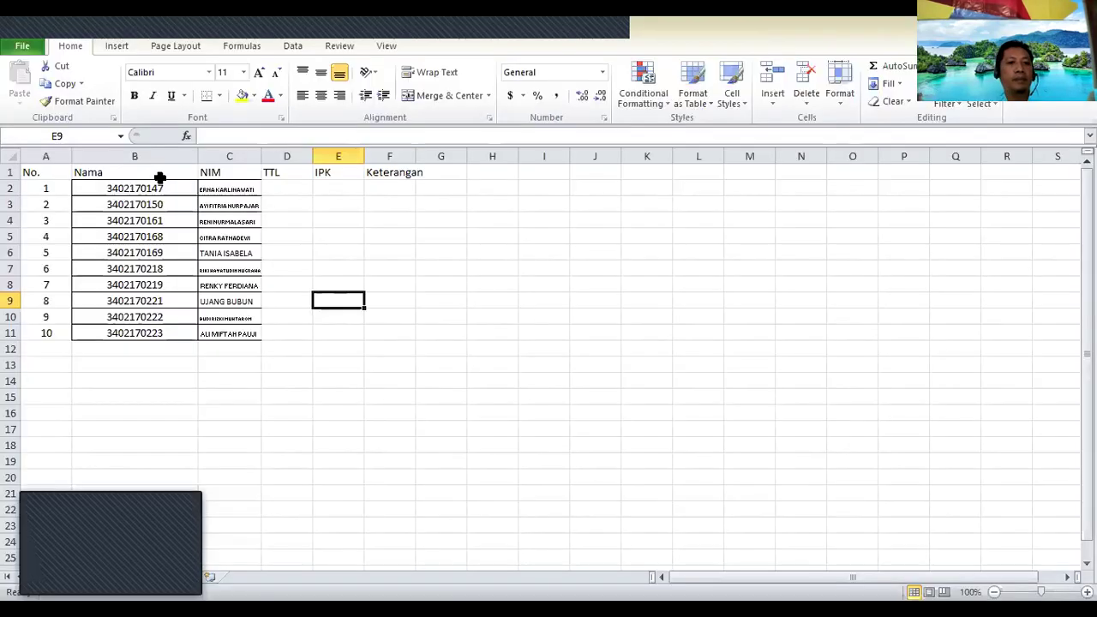
Step: Swap the pasted columns, placing the student names in B2:B11 under Nama and the student numbers in C2:C11 under NIM
{"action": "left_click_drag", "start_coordinate": [146, 185], "coordinate": [142, 319]}
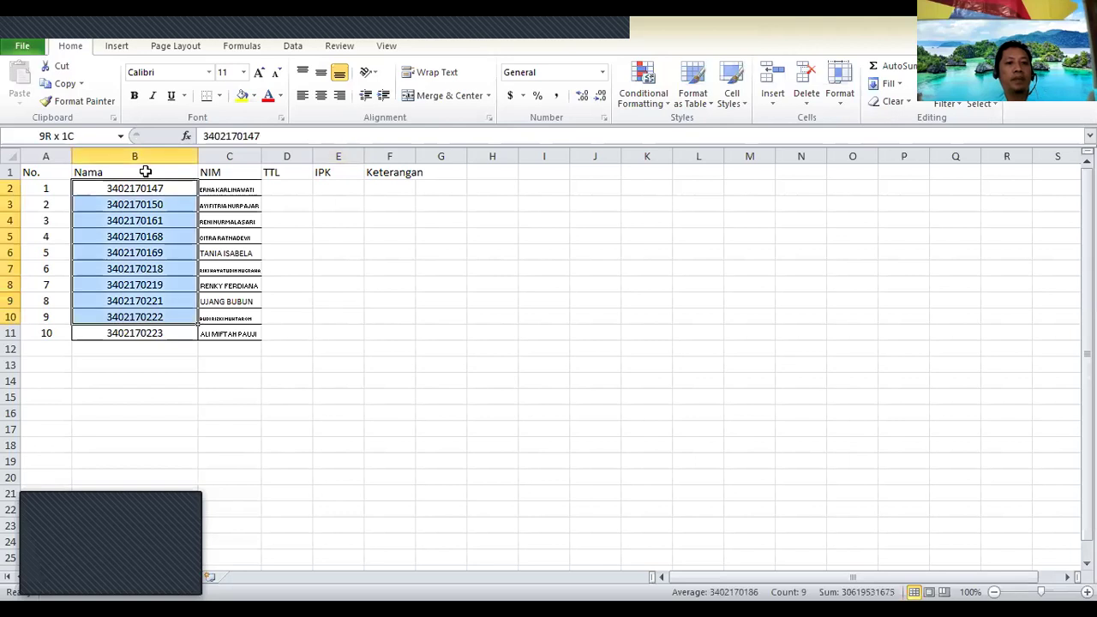
{"action": "key", "text": "shift+Down"}
{"action": "left_click_drag", "start_coordinate": [148, 176], "coordinate": [303, 331]}
{"action": "left_click_drag", "start_coordinate": [201, 335], "coordinate": [274, 199]}
{"action": "left_click", "coordinate": [274, 199]}
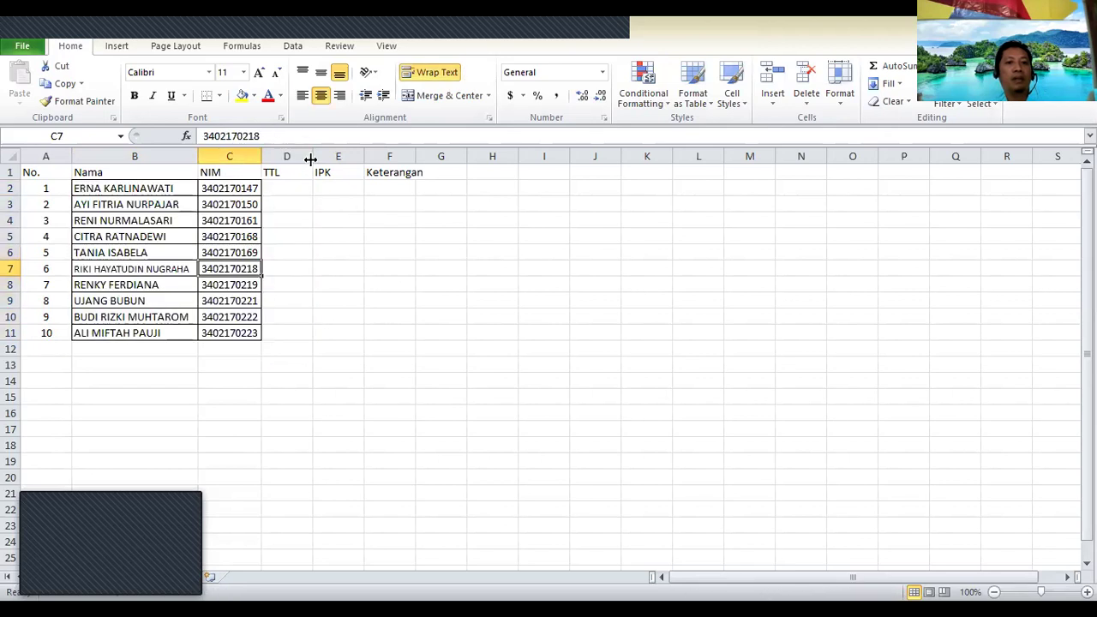
Step: Widen column D slightly and enter the first student's date of birth in D2 under TTL
{"action": "left_click_drag", "start_coordinate": [311, 157], "coordinate": [322, 156]}
{"action": "left_click", "coordinate": [293, 188]}
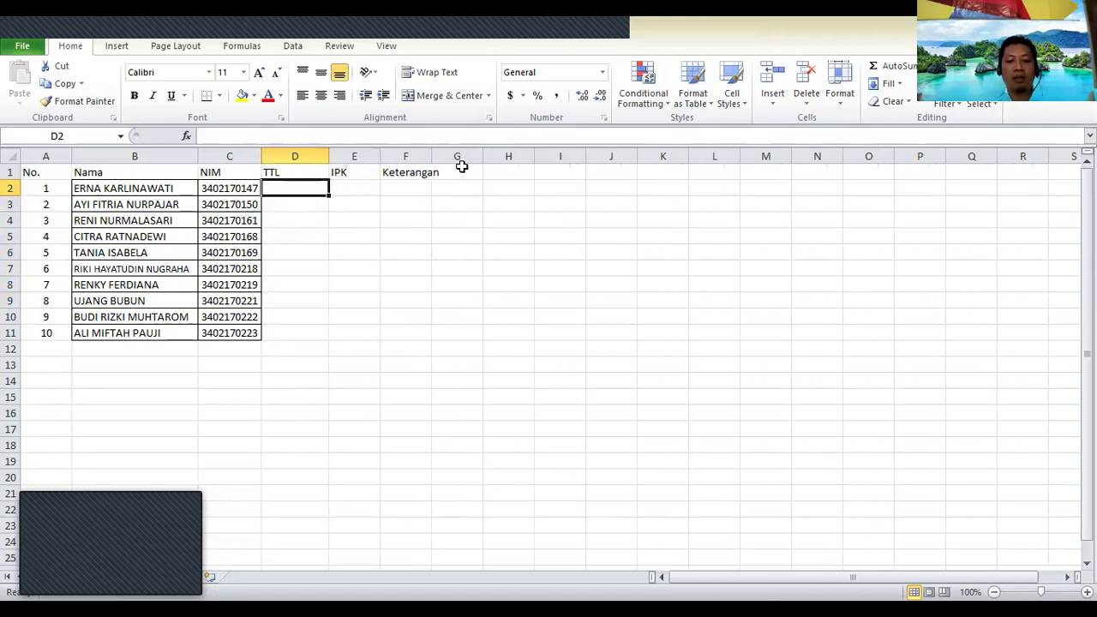
{"action": "type", "text": "12 Juni"}
{"action": "type", "text": " 2"}
{"action": "key", "text": "BackSpace"}
{"action": "type", "text": "1980"}
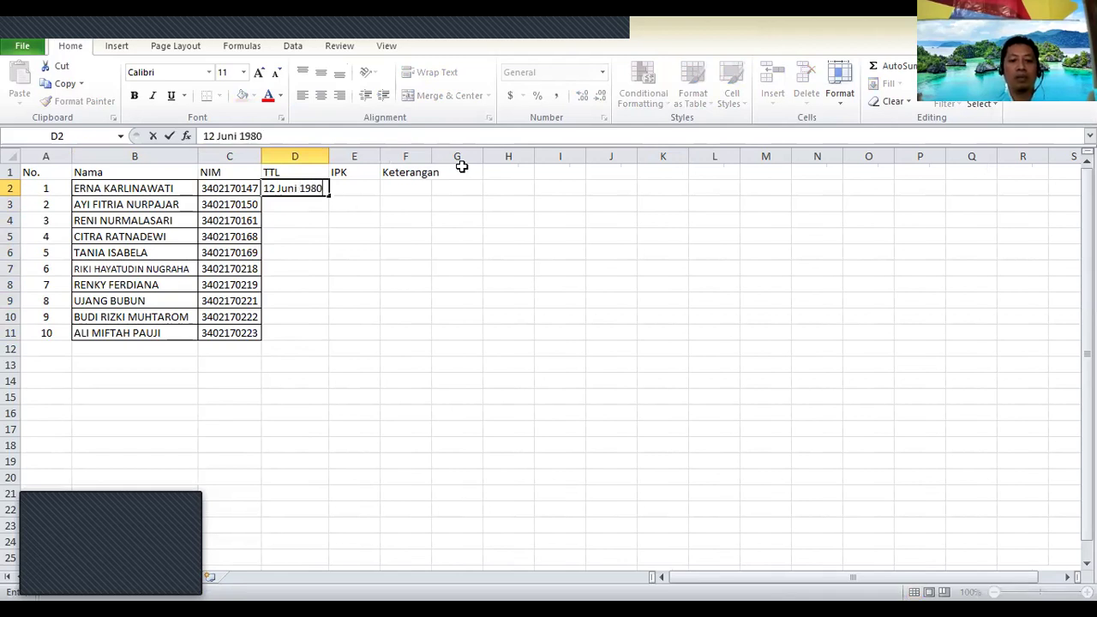
{"action": "key", "text": "Return"}
Step: Enter the second student's date of birth in D3 under TTL
{"action": "type", "text": "16 Mei"}
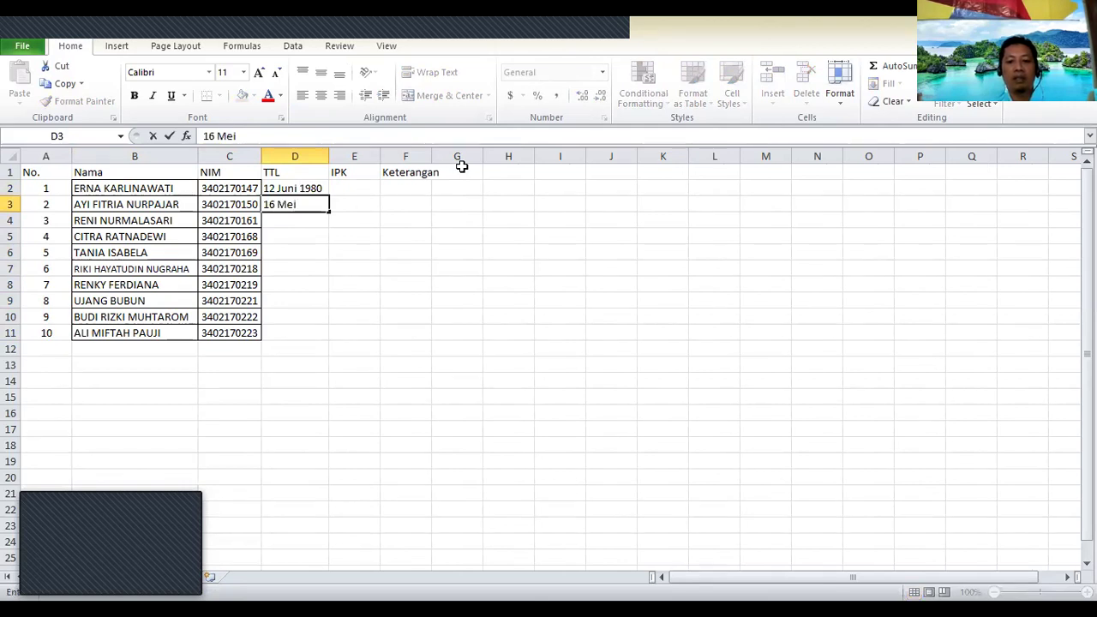
{"action": "type", "text": " 1"}
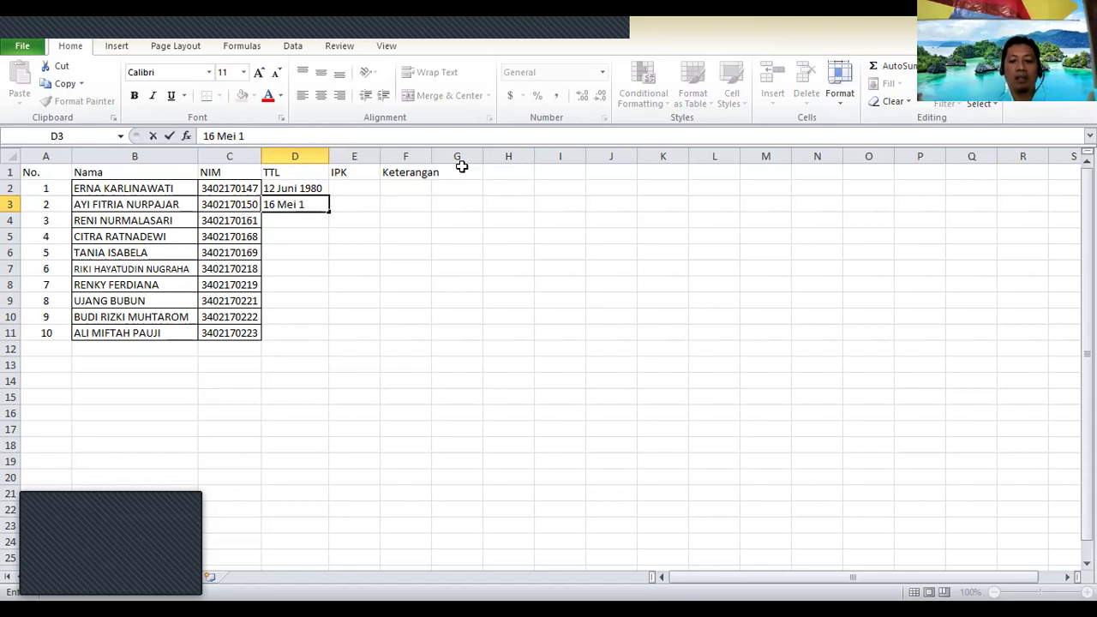
{"action": "type", "text": "9"}
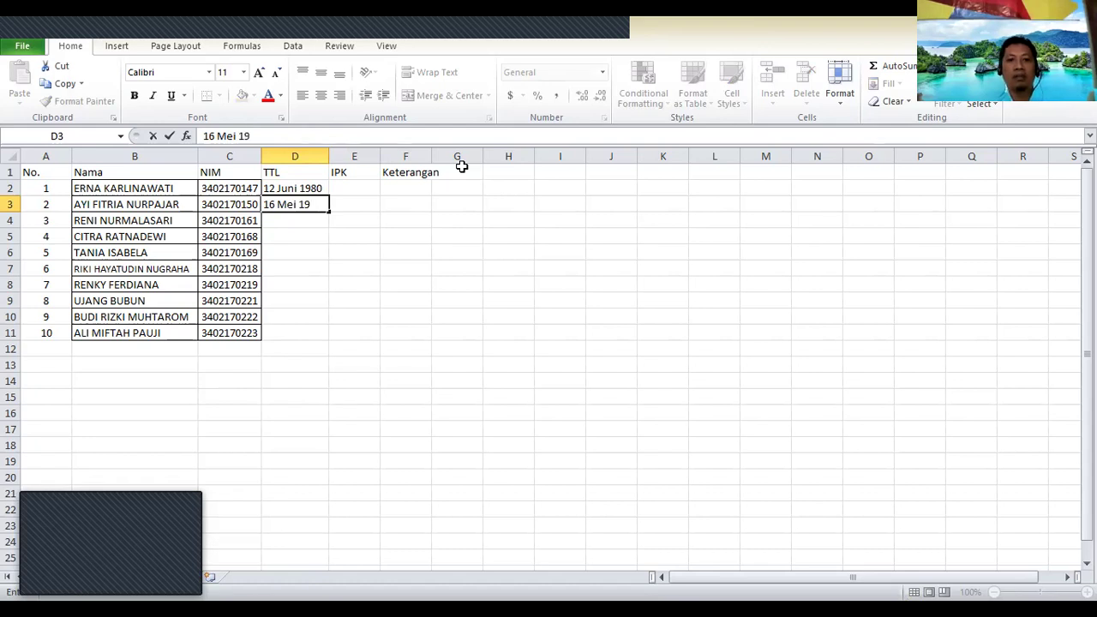
{"action": "type", "text": "90"}
{"action": "key", "text": "Return"}
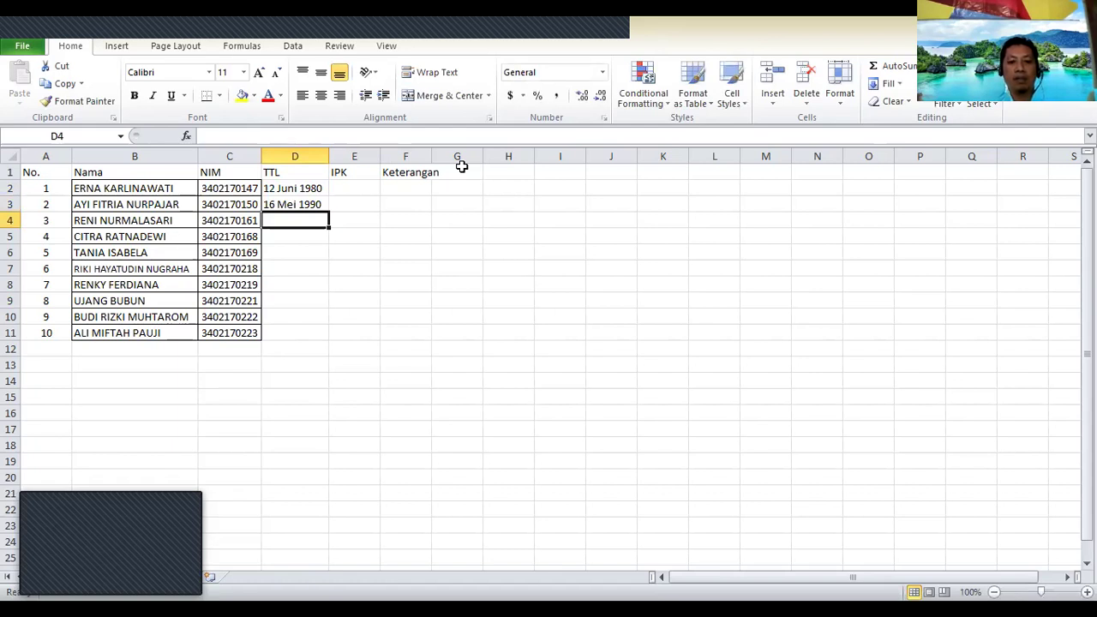
Step: Enter a date of birth for the third student in D4 under TTL
{"action": "type", "text": "02"}
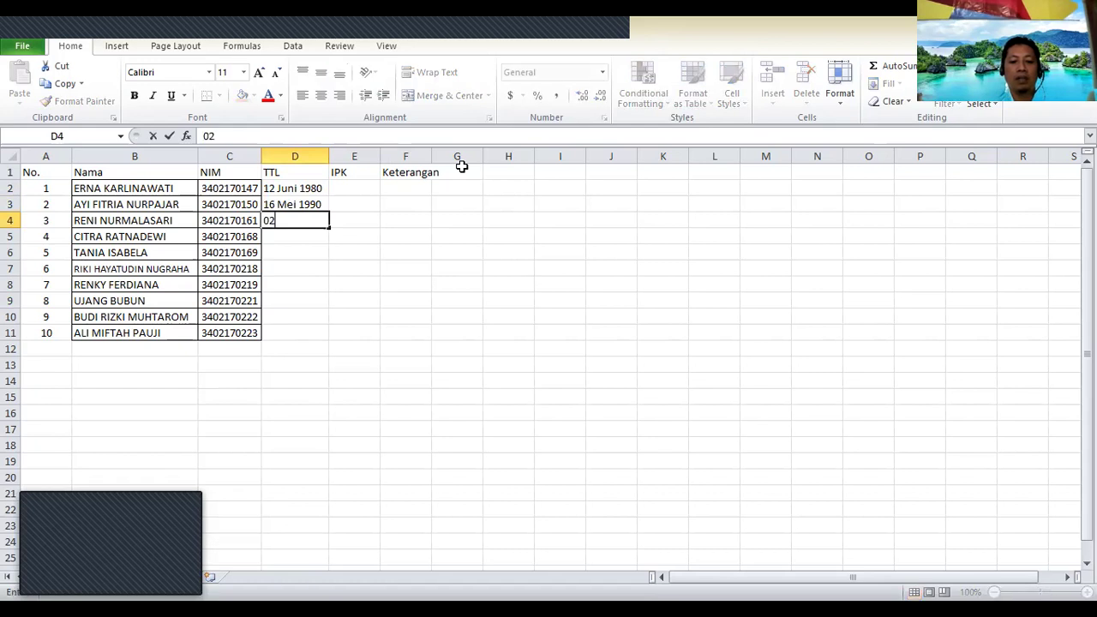
{"action": "type", "text": " Desember 2020"}
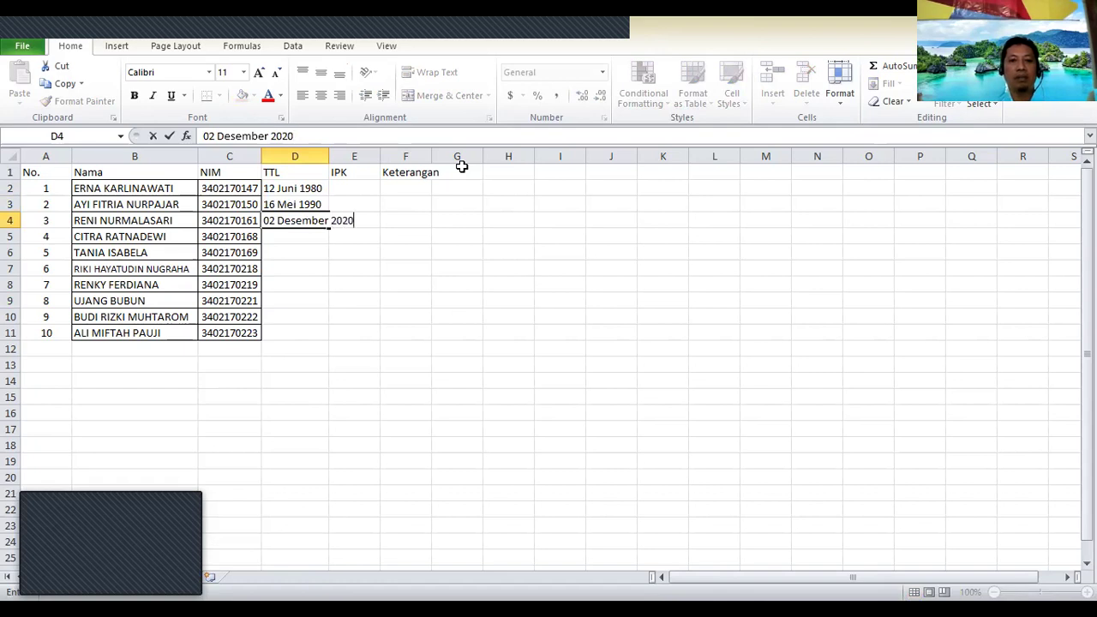
{"action": "key", "text": "Return"}
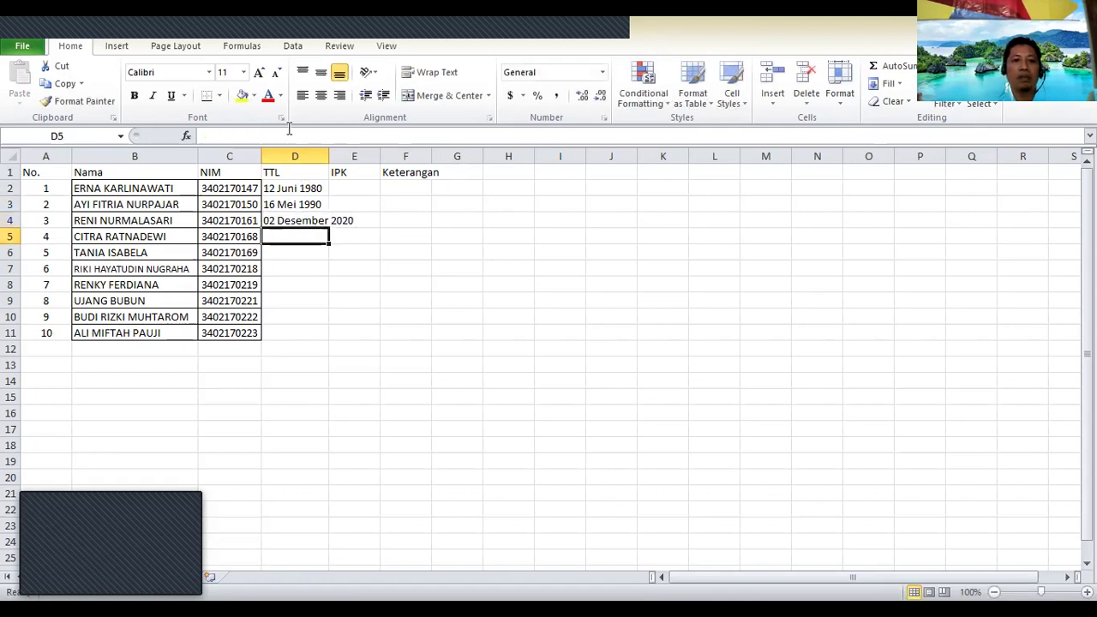
Step: Correct the year of the third student's date of birth in D4, leaving no stray apostrophe after it
{"action": "key", "text": "Up"}
{"action": "left_click_drag", "start_coordinate": [283, 135], "coordinate": [317, 137]}
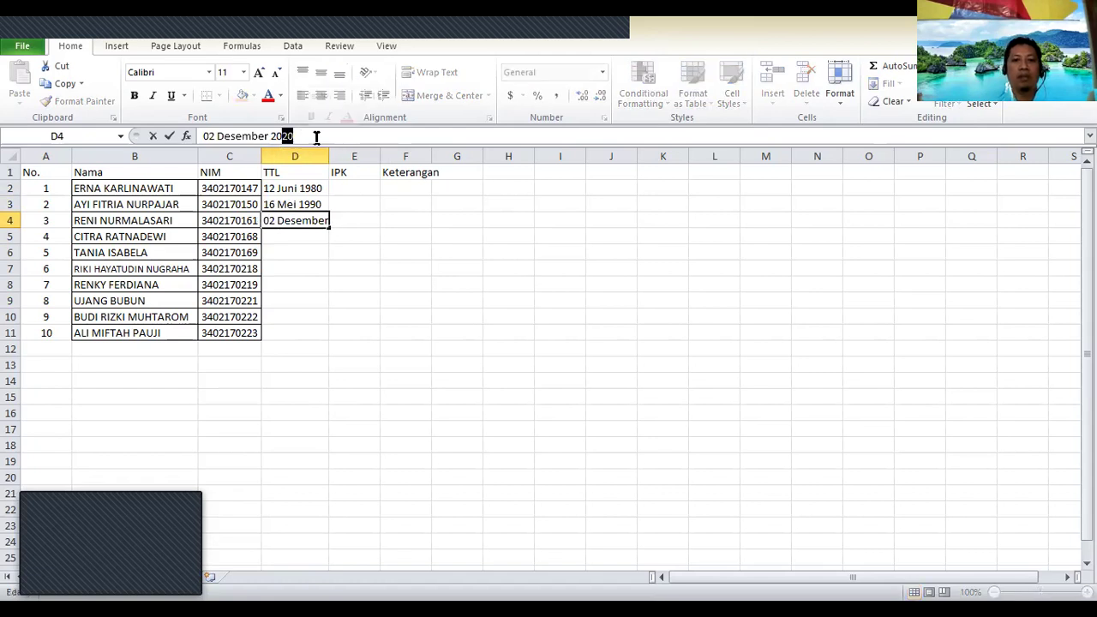
{"action": "type", "text": "14'"}
{"action": "key", "text": "Return"}
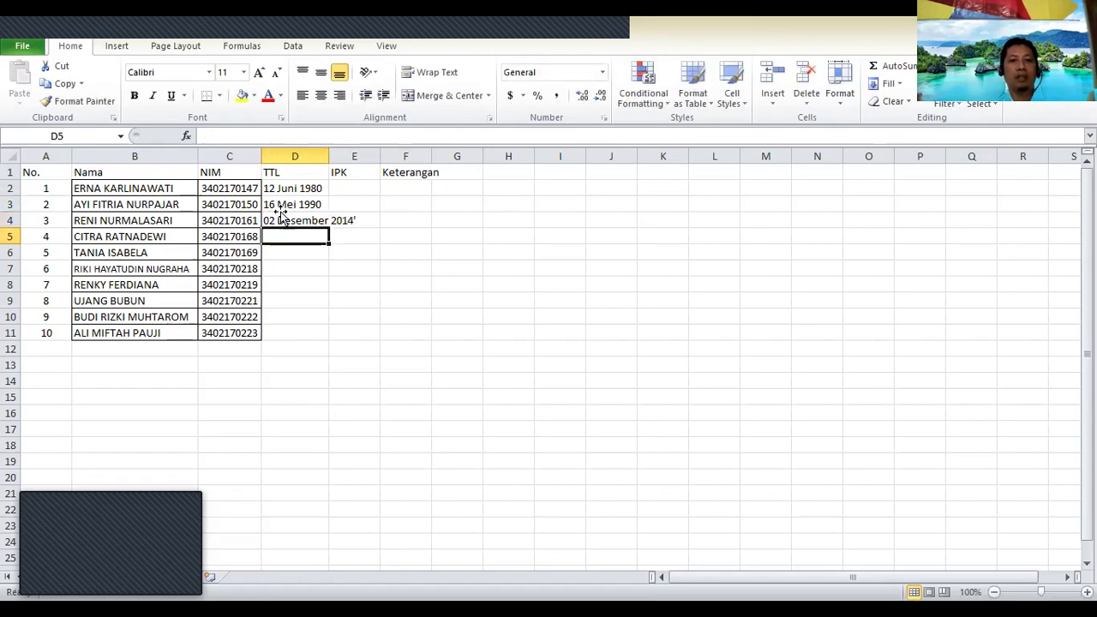
{"action": "left_click", "coordinate": [281, 210]}
{"action": "key", "text": "Down"}
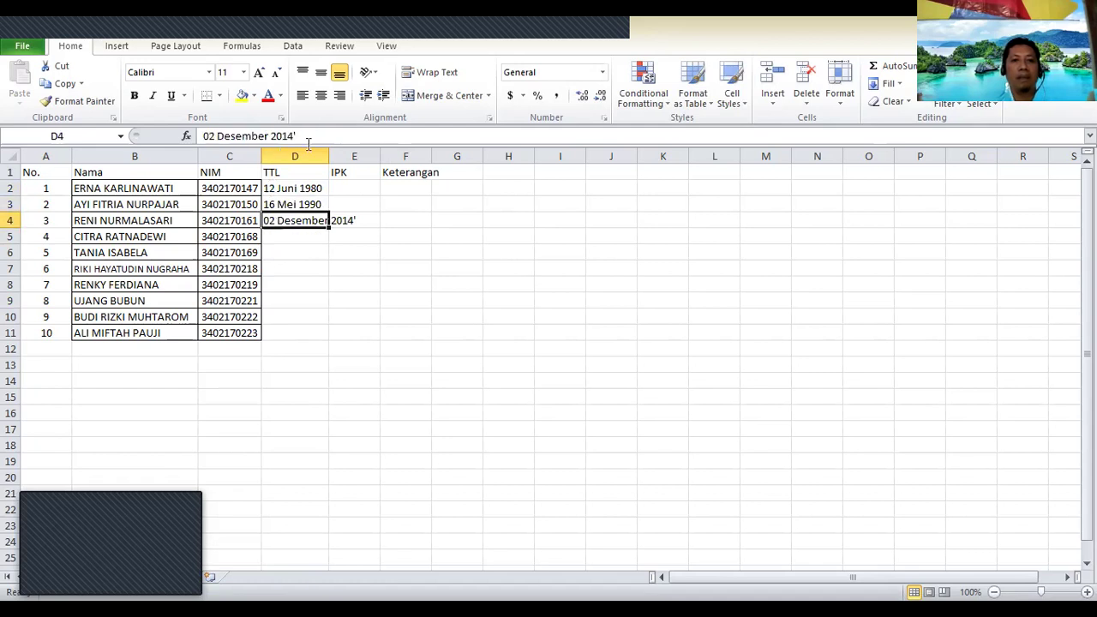
{"action": "left_click", "coordinate": [317, 137]}
{"action": "key", "text": "BackSpace"}
{"action": "left_click", "coordinate": [309, 221]}
Step: Copy the two birth dates in D2:D3 into D5:D6 for the fourth and fifth students
{"action": "left_click_drag", "start_coordinate": [302, 189], "coordinate": [299, 216]}
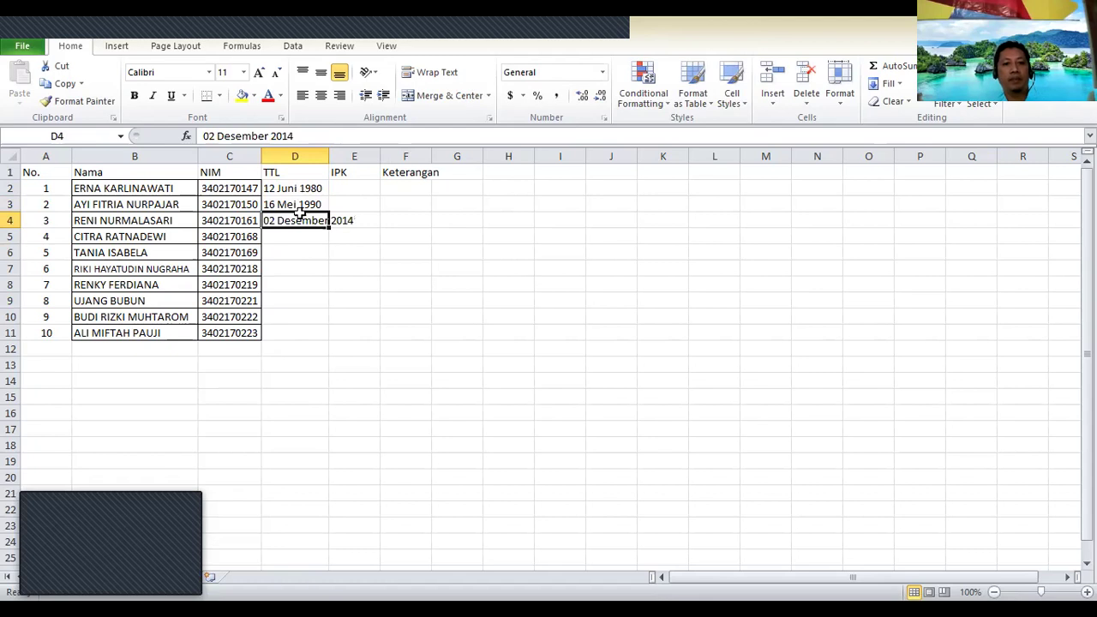
{"action": "left_click_drag", "start_coordinate": [337, 249], "coordinate": [314, 234]}
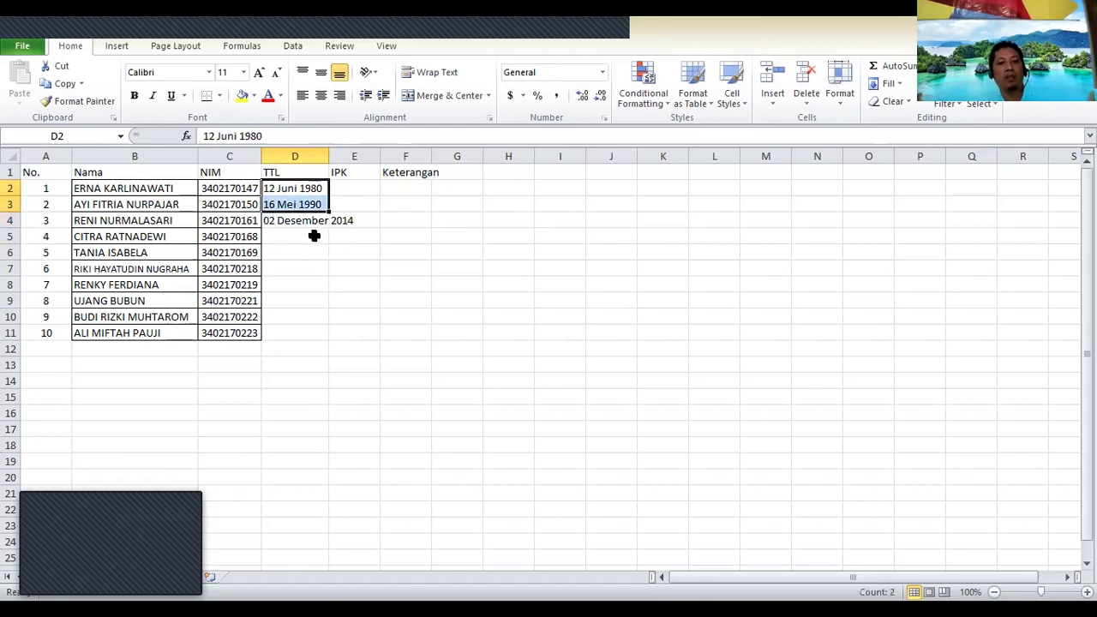
{"action": "key", "text": "ctrl+c"}
{"action": "left_click", "coordinate": [314, 234]}
{"action": "key", "text": "ctrl+v"}
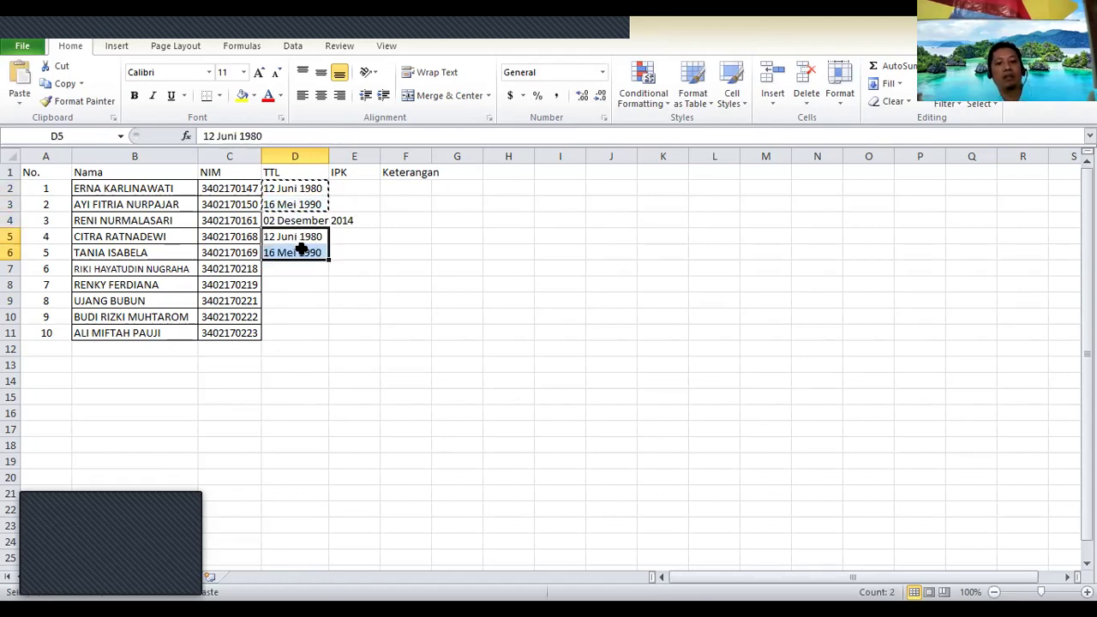
Step: Copy the three birth dates in D4:D6 into D9:D11 for the last three students
{"action": "left_click_drag", "start_coordinate": [302, 220], "coordinate": [302, 252]}
{"action": "key", "text": "ctrl+c"}
{"action": "left_click", "coordinate": [302, 272]}
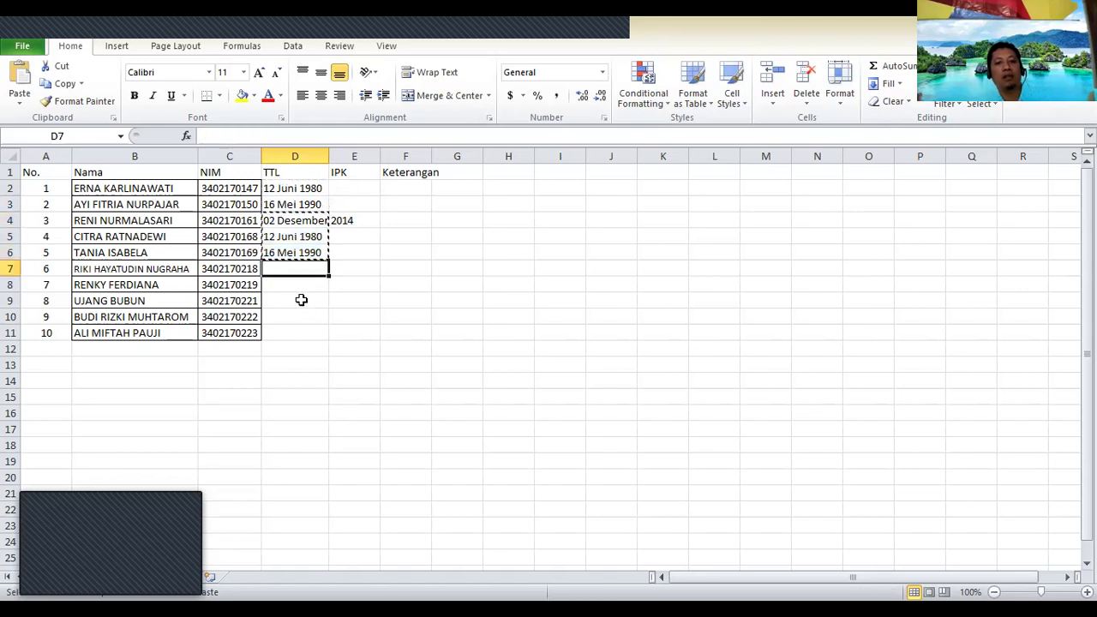
{"action": "left_click", "coordinate": [301, 299]}
{"action": "key", "text": "ctrl+v"}
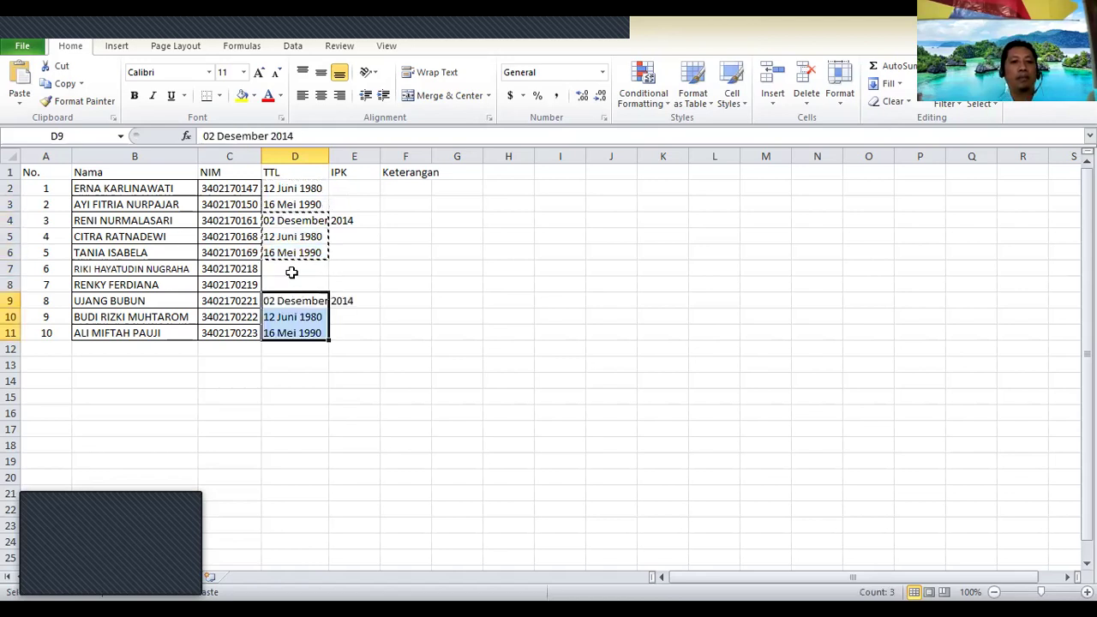
Step: Enter the sixth student's date of birth in D7 under TTL
{"action": "left_click", "coordinate": [325, 271]}
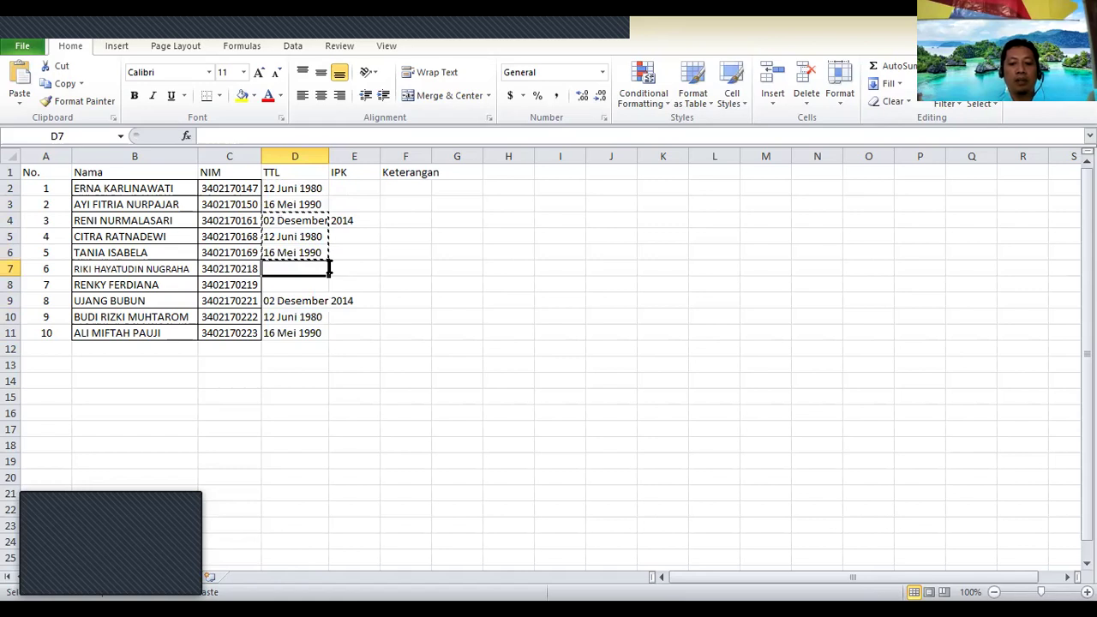
{"action": "type", "text": "17 Agus"}
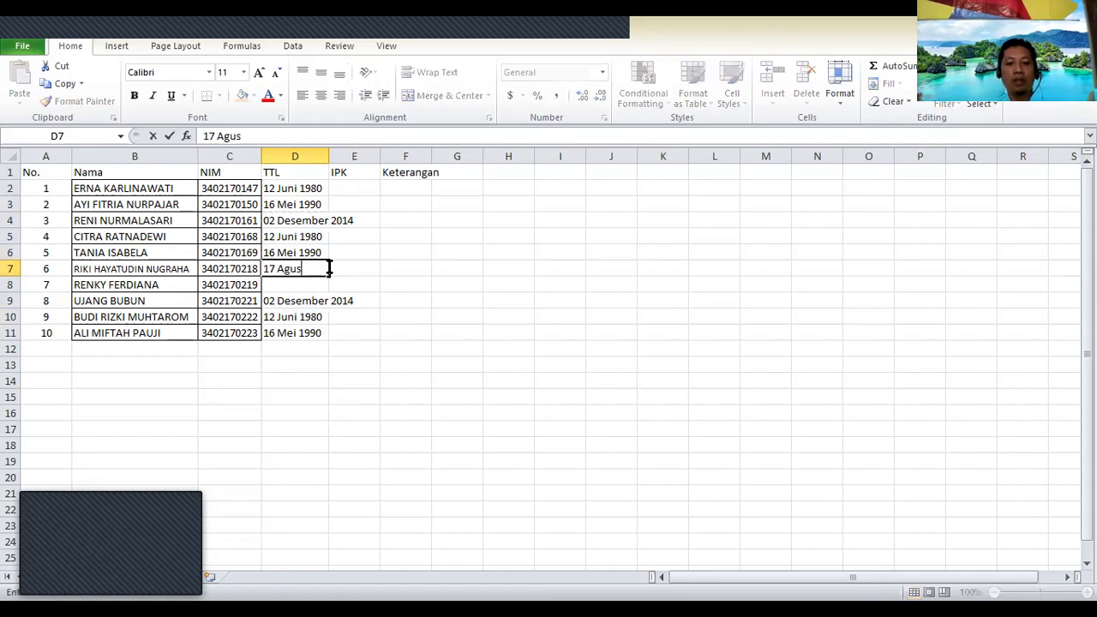
{"action": "type", "text": "tus 20"}
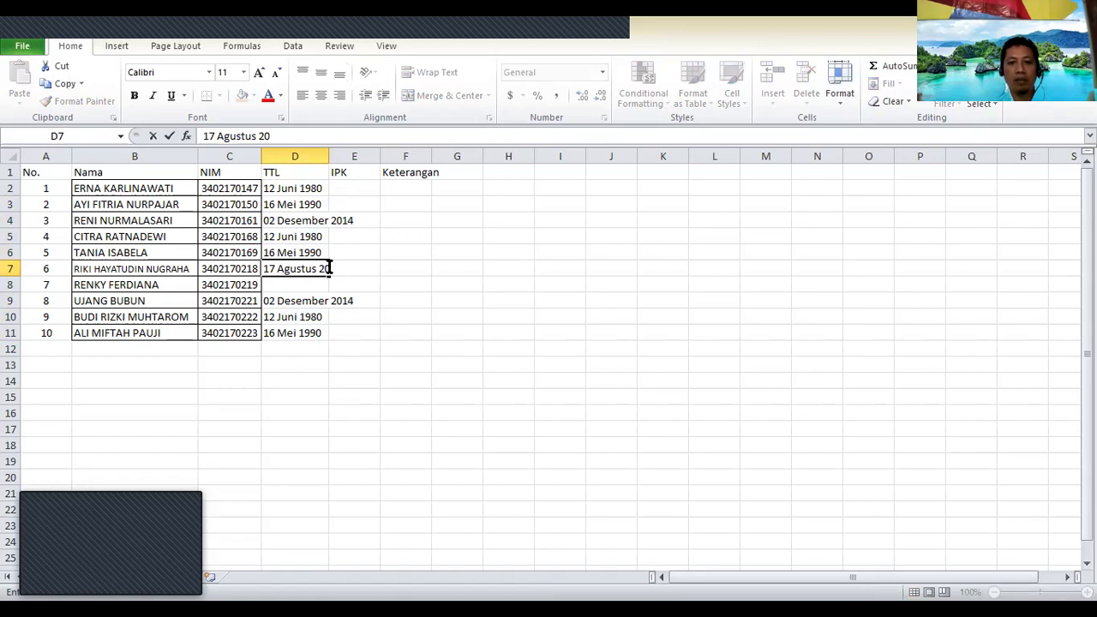
{"action": "key", "text": "BackSpace"}
{"action": "key", "text": "BackSpace"}
{"action": "type", "text": "19"}
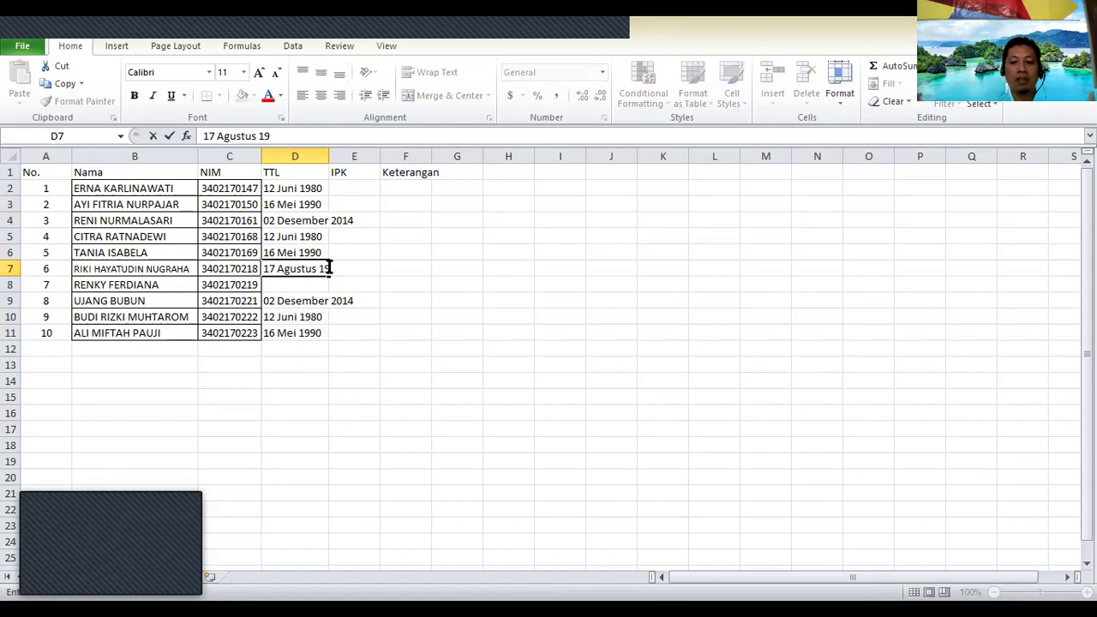
{"action": "type", "text": "73"}
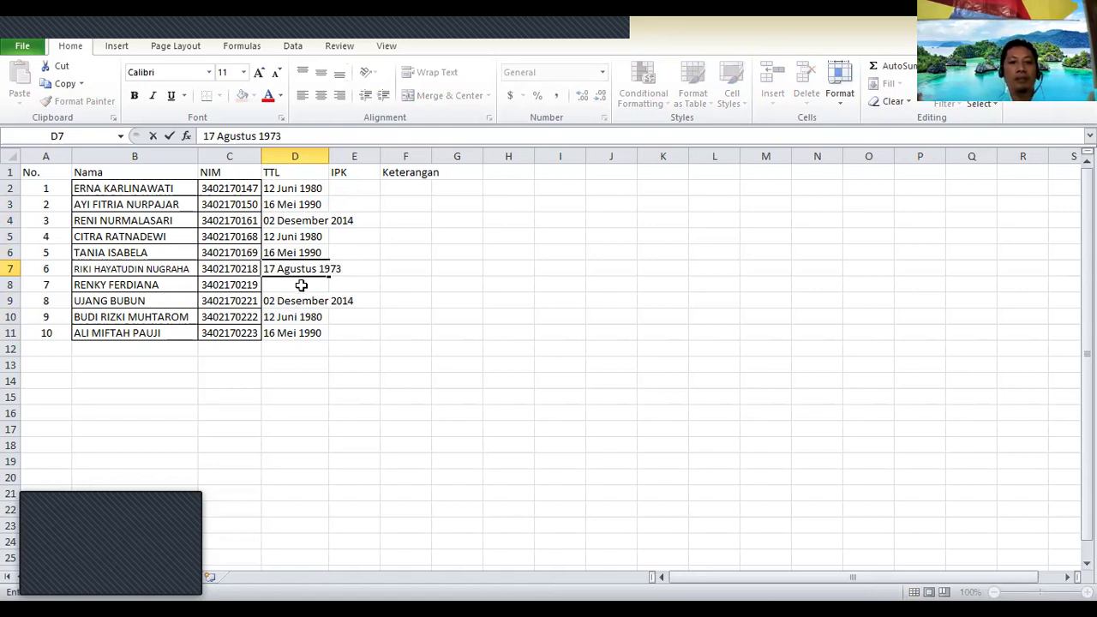
{"action": "key", "text": "Return"}
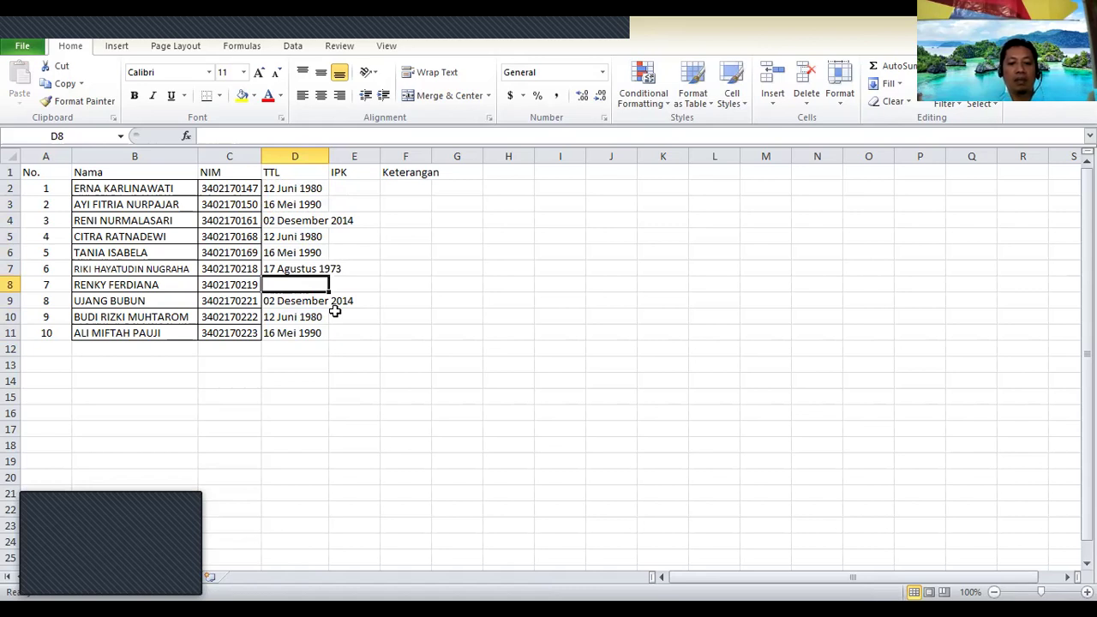
Step: Enter the seventh student's date of birth in D8 and auto-fit column D to its contents
{"action": "type", "text": "30"}
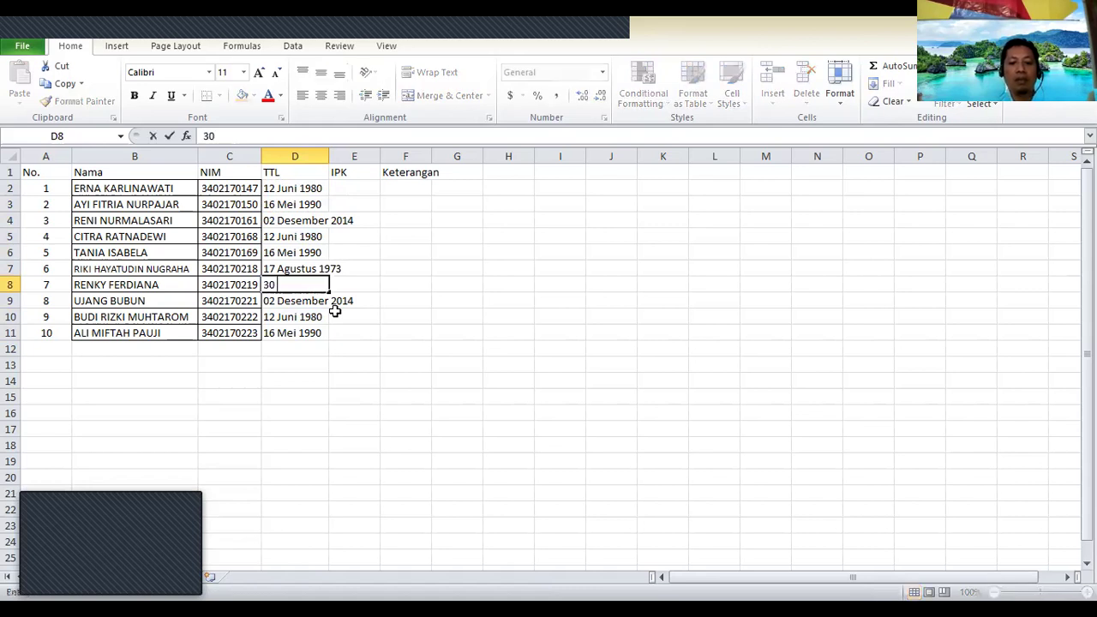
{"action": "type", "text": " Sept"}
{"action": "type", "text": "ember"}
{"action": "type", "text": " 20"}
{"action": "type", "text": "12"}
{"action": "left_click", "coordinate": [333, 372]}
{"action": "double_click", "coordinate": [328, 153]}
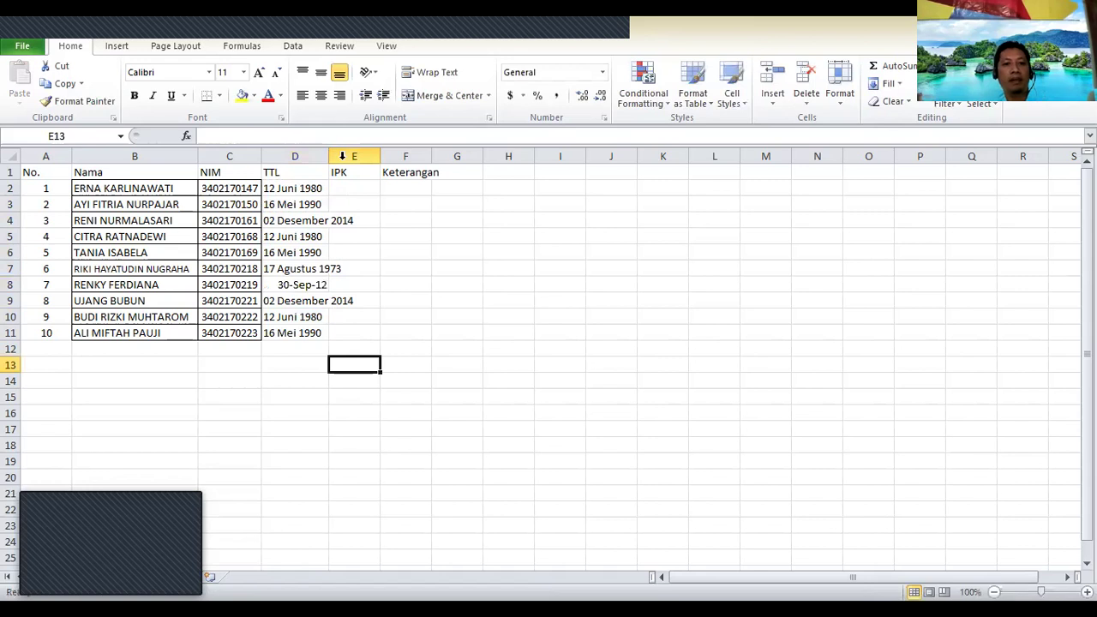
Step: Enter the IPK values 3,00 in E2 and 2,90 in E3 for the first two students
{"action": "left_click", "coordinate": [385, 189]}
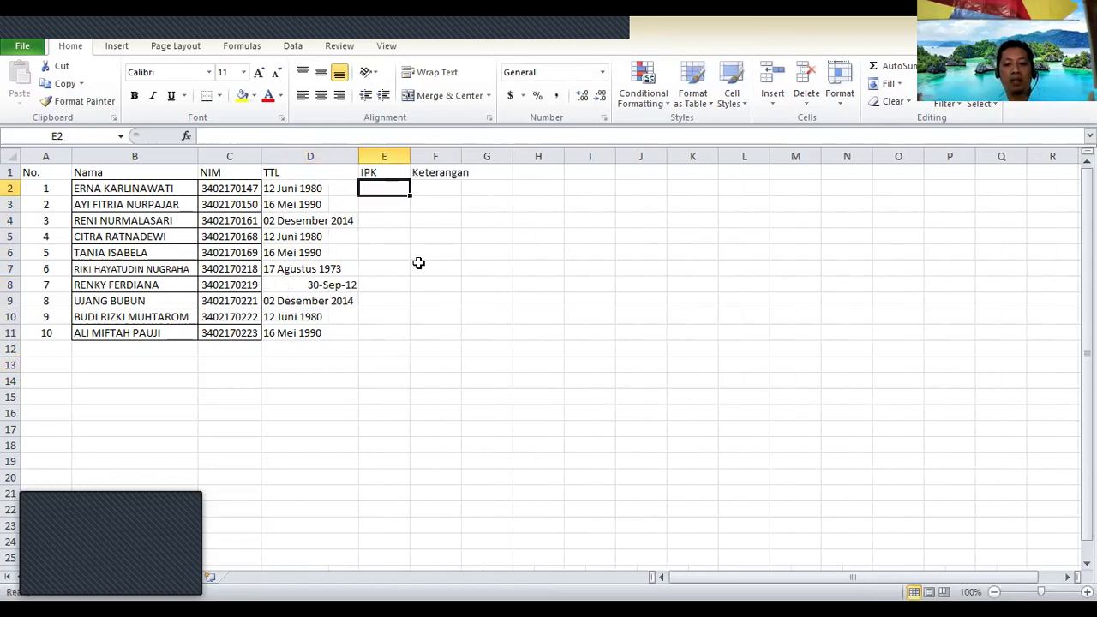
{"action": "type", "text": "3,0"}
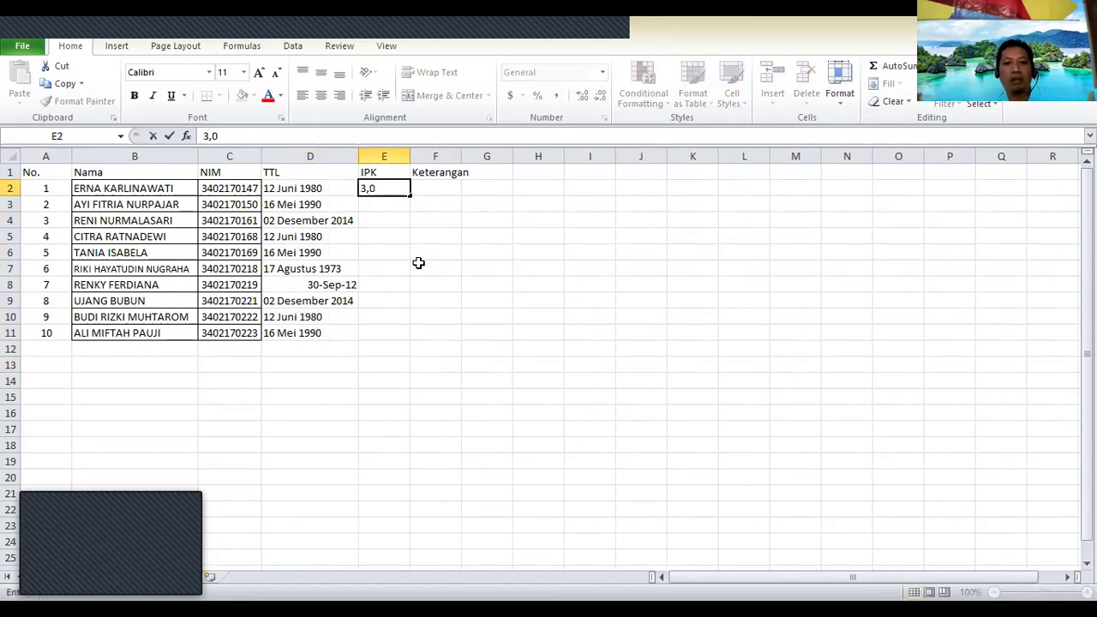
{"action": "key", "text": "Return"}
{"action": "type", "text": "]"}
{"action": "key", "text": "BackSpace"}
{"action": "type", "text": "2,9"}
{"action": "key", "text": "Return"}
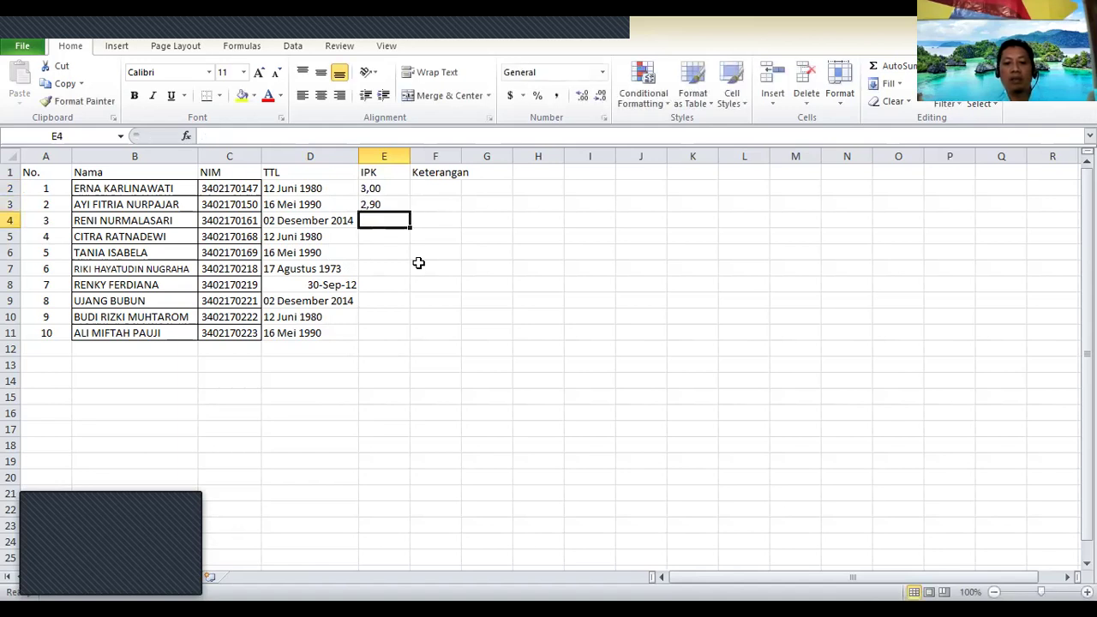
Step: Fill E4:E6 under IPK with 3,78, 3,60 and 3,55 for the third to fifth students
{"action": "type", "text": "3,"}
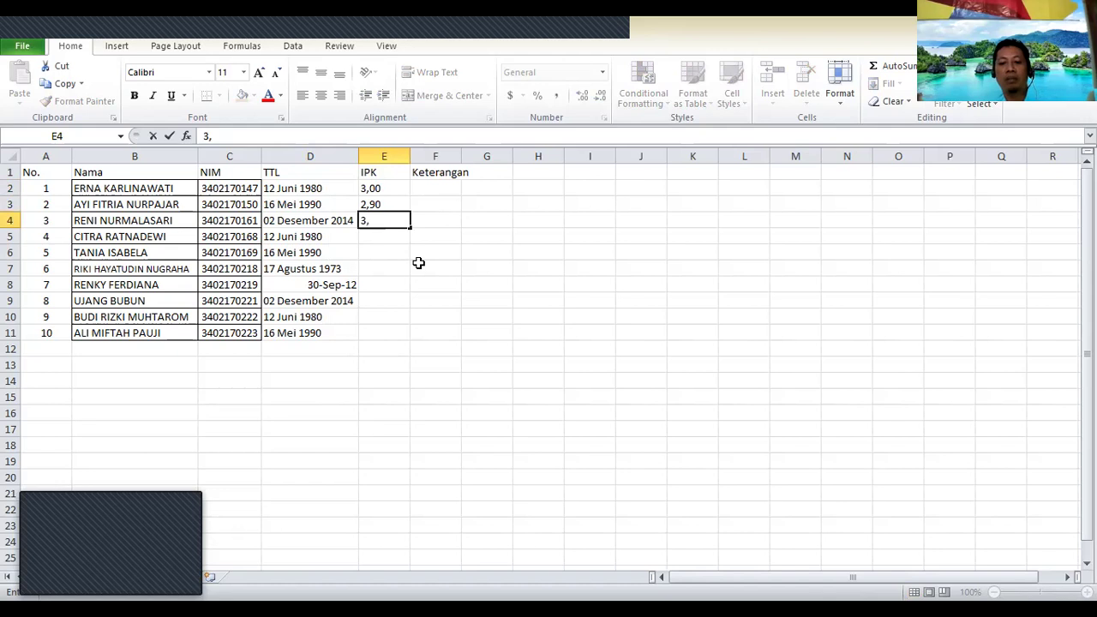
{"action": "type", "text": "78"}
{"action": "key", "text": "Return"}
{"action": "type", "text": "3,"}
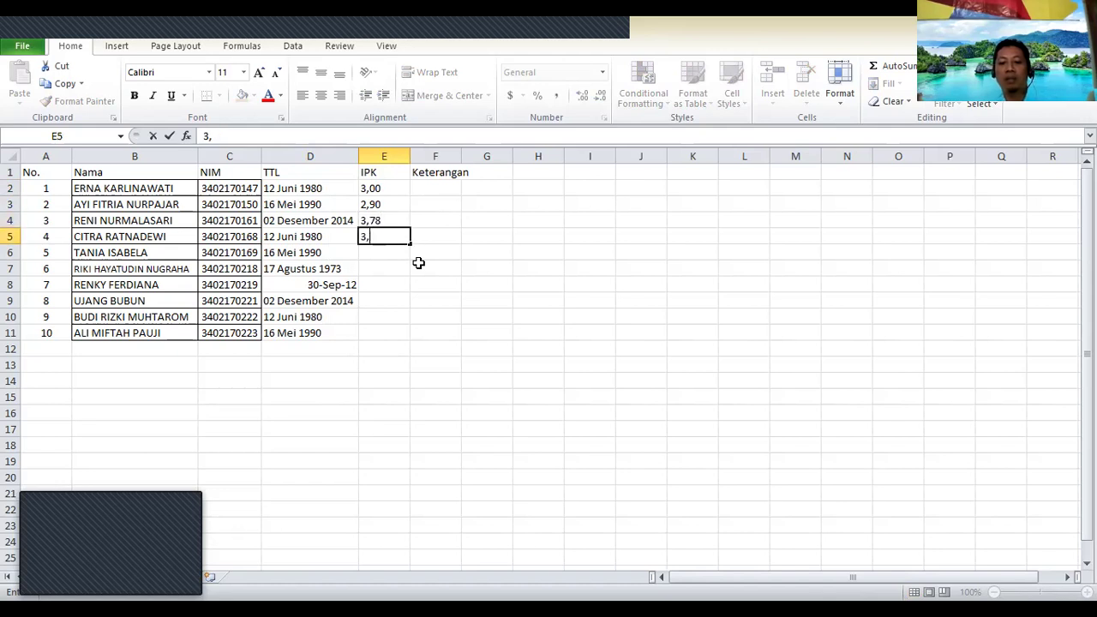
{"action": "type", "text": "60"}
{"action": "key", "text": "Return"}
{"action": "type", "text": "3,"}
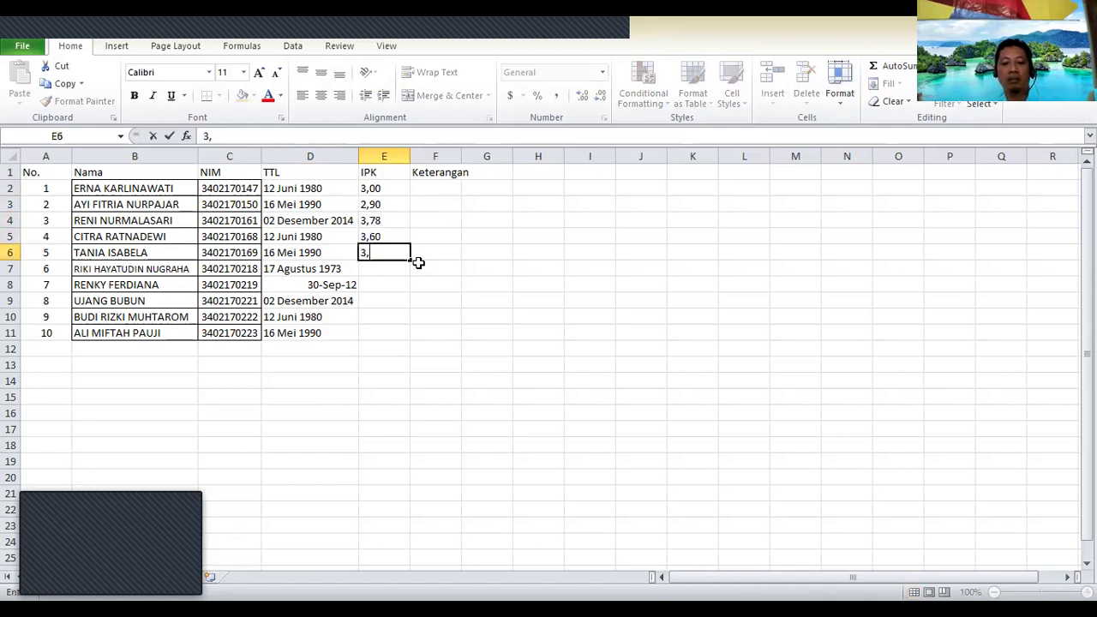
{"action": "type", "text": "55"}
{"action": "key", "text": "Return"}
Step: Fill E7:E10 under IPK with 3,08, 3,54, 3,78 and 3,90 for the sixth to ninth students
{"action": "type", "text": "3,"}
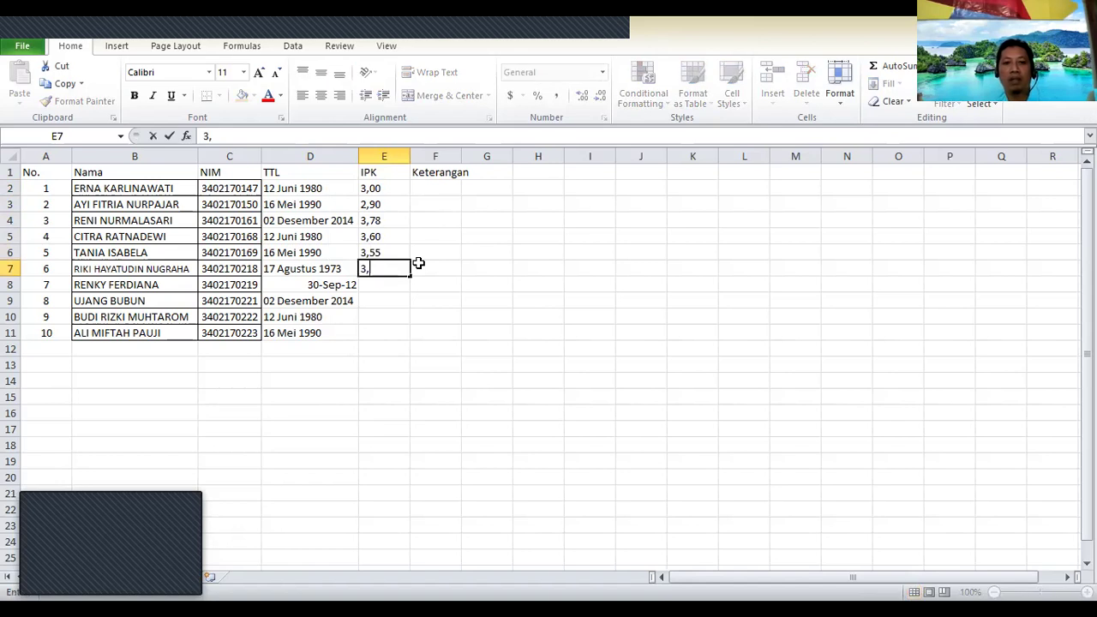
{"action": "type", "text": "08"}
{"action": "key", "text": "Return"}
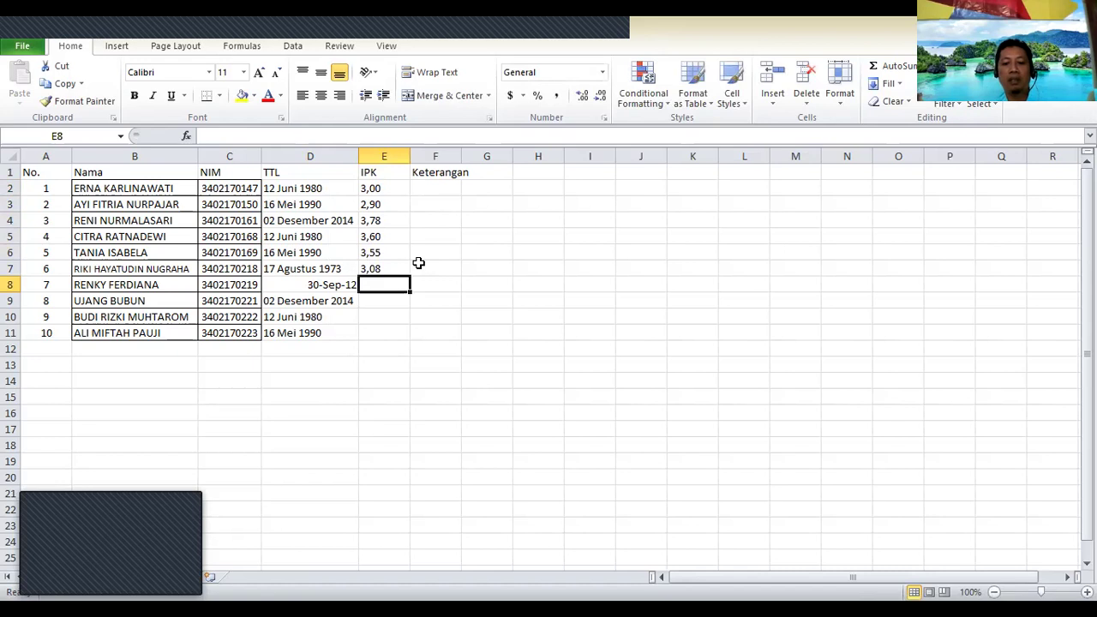
{"action": "type", "text": "3,54"}
{"action": "key", "text": "Return"}
{"action": "type", "text": "3,78"}
{"action": "key", "text": "Return"}
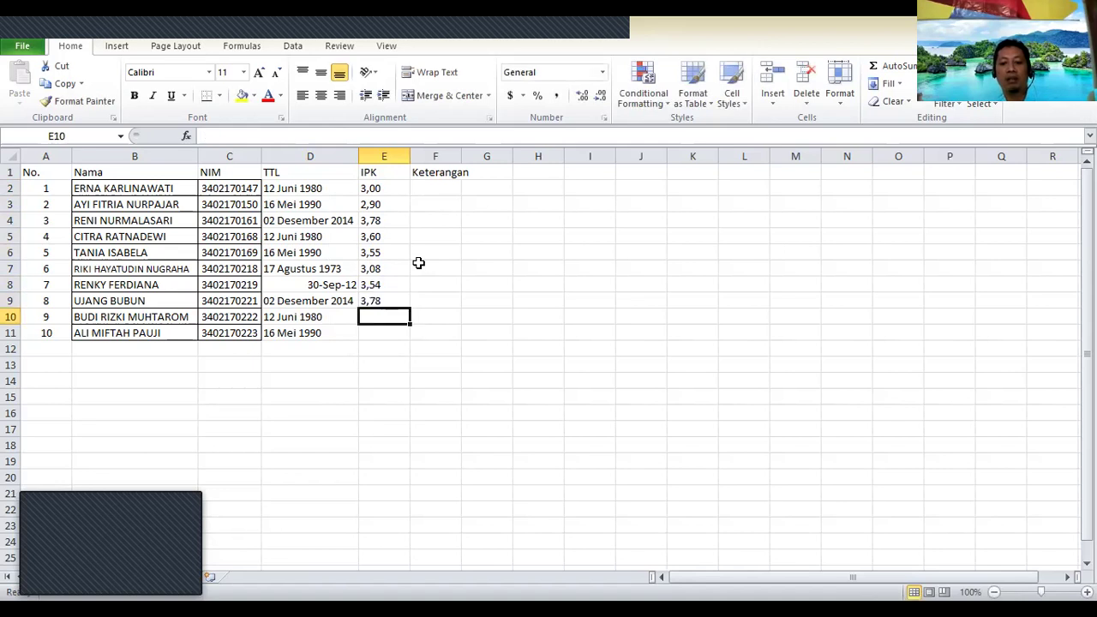
{"action": "type", "text": "3,90"}
{"action": "key", "text": "Return"}
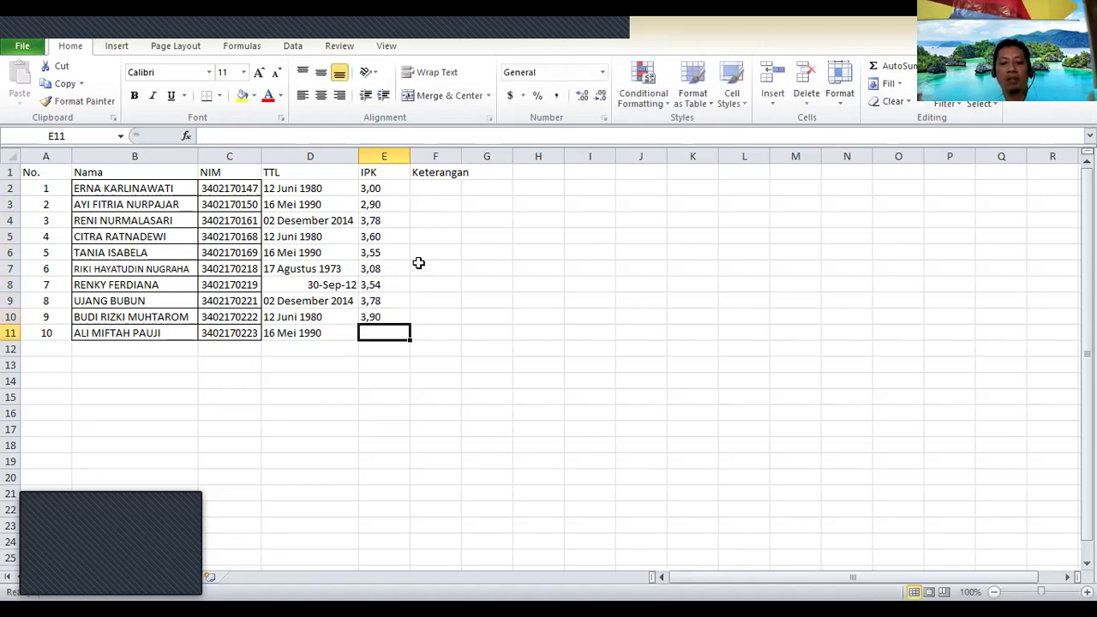
Step: Enter the tenth student's IPK 4,00 in E11 and widen column F to fit the Keterangan heading
{"action": "type", "text": "4,00"}
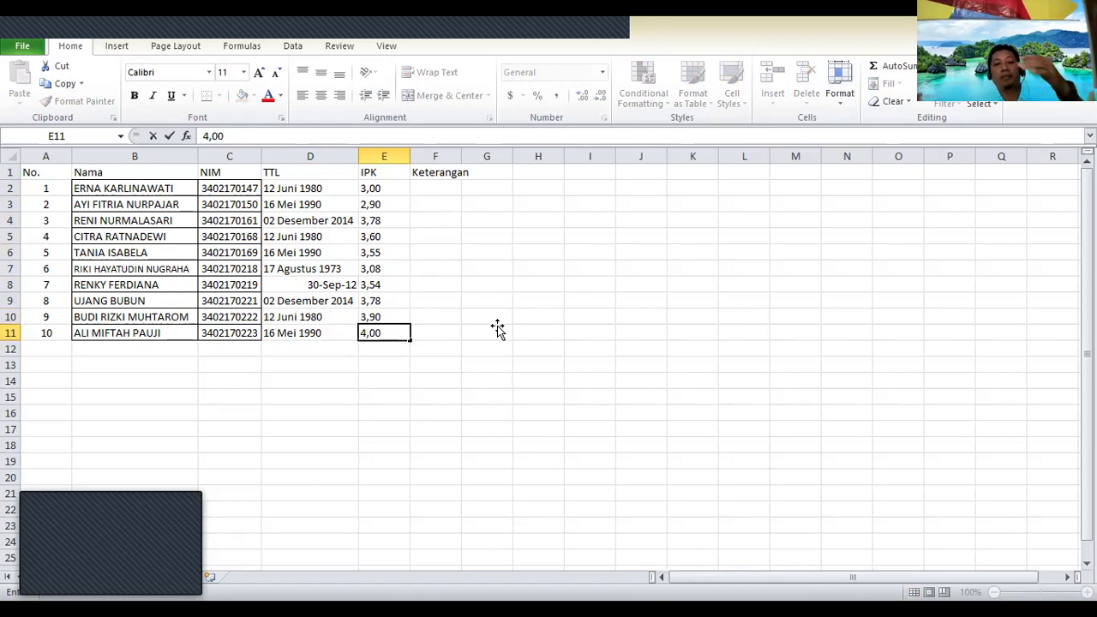
{"action": "left_click", "coordinate": [497, 328]}
{"action": "left_click_drag", "start_coordinate": [461, 156], "coordinate": [441, 291]}
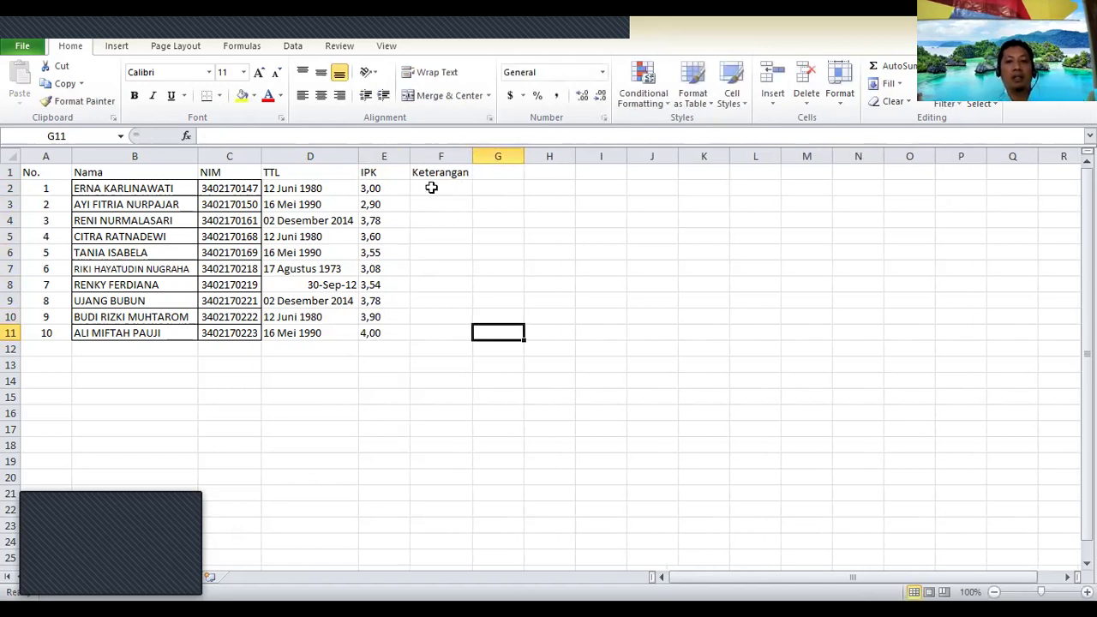
Step: Enter Lulus in F2 under Keterangan and fill it down to F11 for all ten students
{"action": "left_click", "coordinate": [433, 188]}
{"action": "type", "text": "Lulu"}
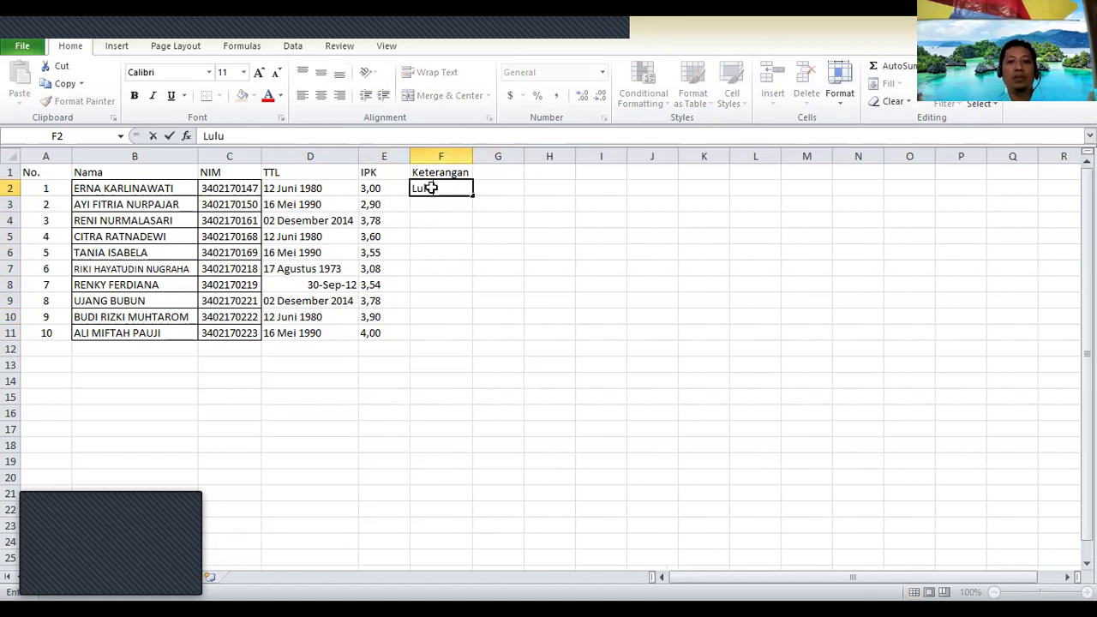
{"action": "key", "text": "Return"}
{"action": "left_click", "coordinate": [435, 187]}
{"action": "key", "text": "ctrl+c"}
{"action": "left_click_drag", "start_coordinate": [472, 195], "coordinate": [473, 338]}
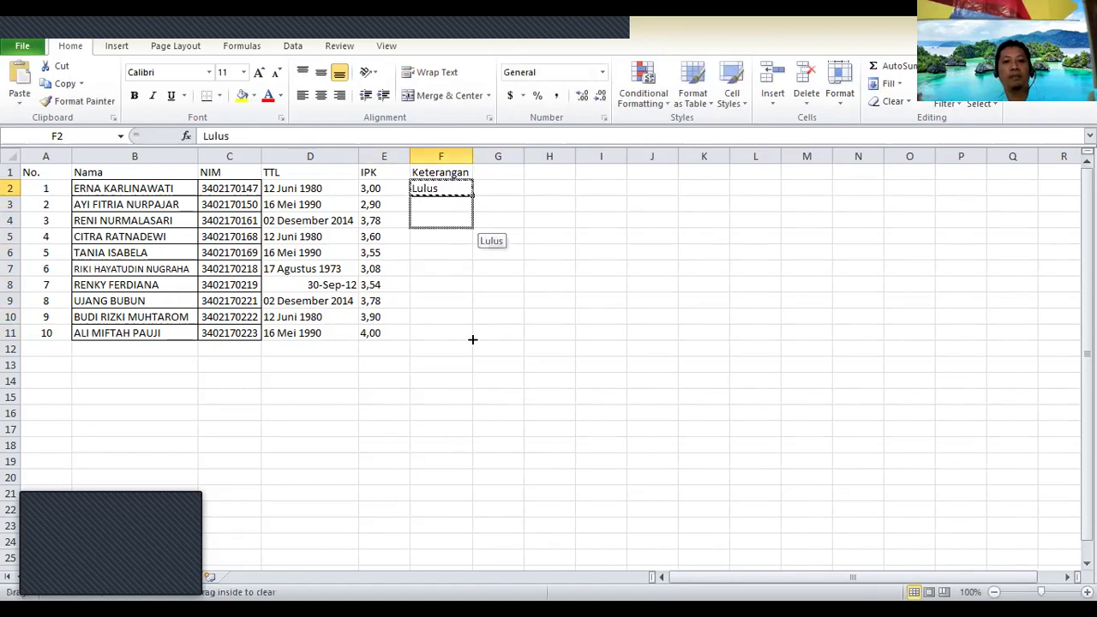
Step: Replace the second student's Keterangan in F3 with Tidak Lulus
{"action": "left_click", "coordinate": [446, 211]}
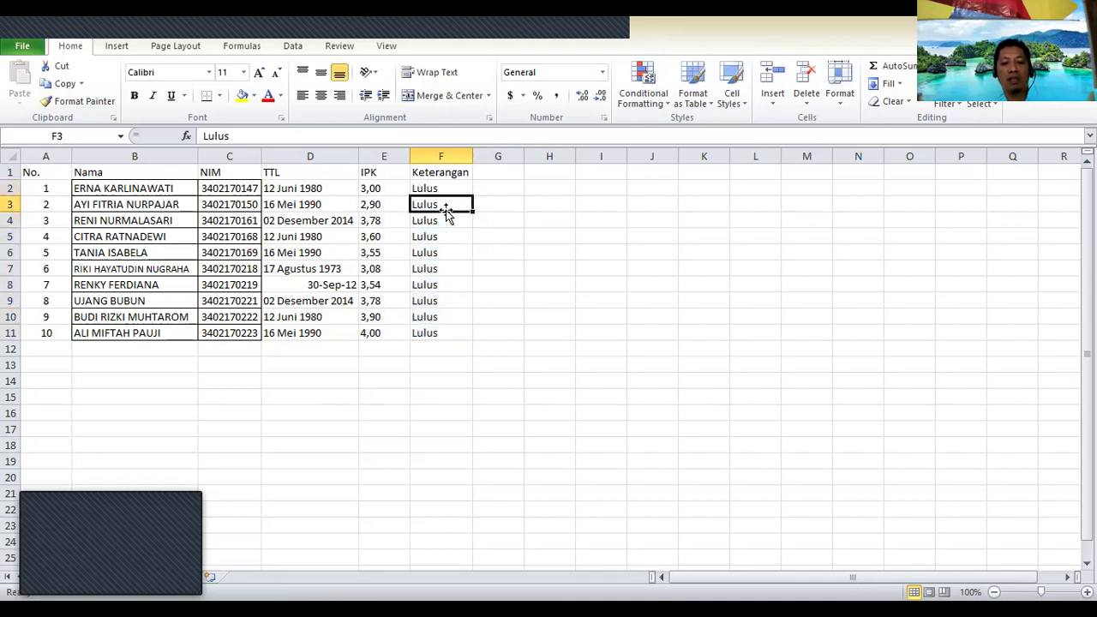
{"action": "type", "text": "Tidak Lulus"}
{"action": "left_click", "coordinate": [608, 432]}
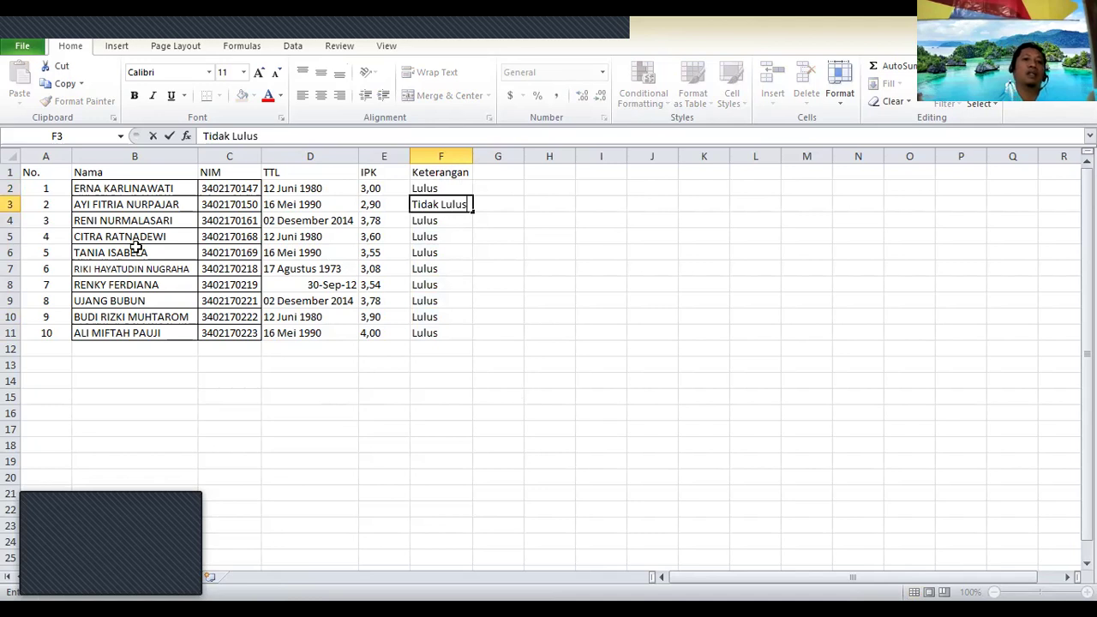
Step: Apply All Borders to the whole data table A1:F11
{"action": "left_click_drag", "start_coordinate": [31, 172], "coordinate": [433, 334]}
{"action": "left_click", "coordinate": [206, 95]}
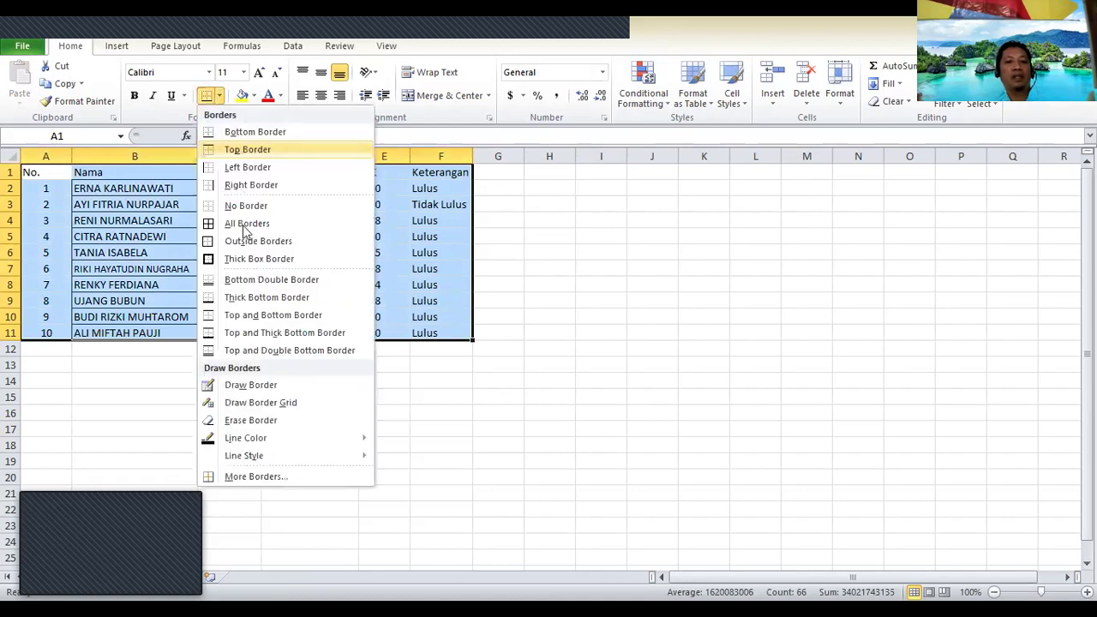
{"action": "left_click", "coordinate": [409, 368]}
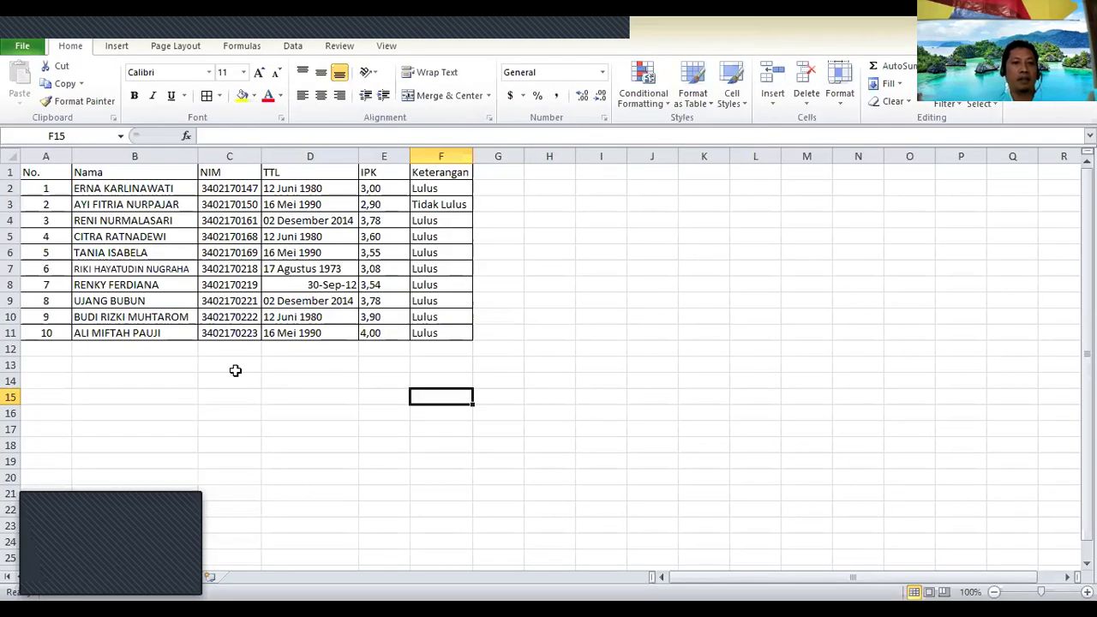
{"action": "left_click", "coordinate": [235, 369]}
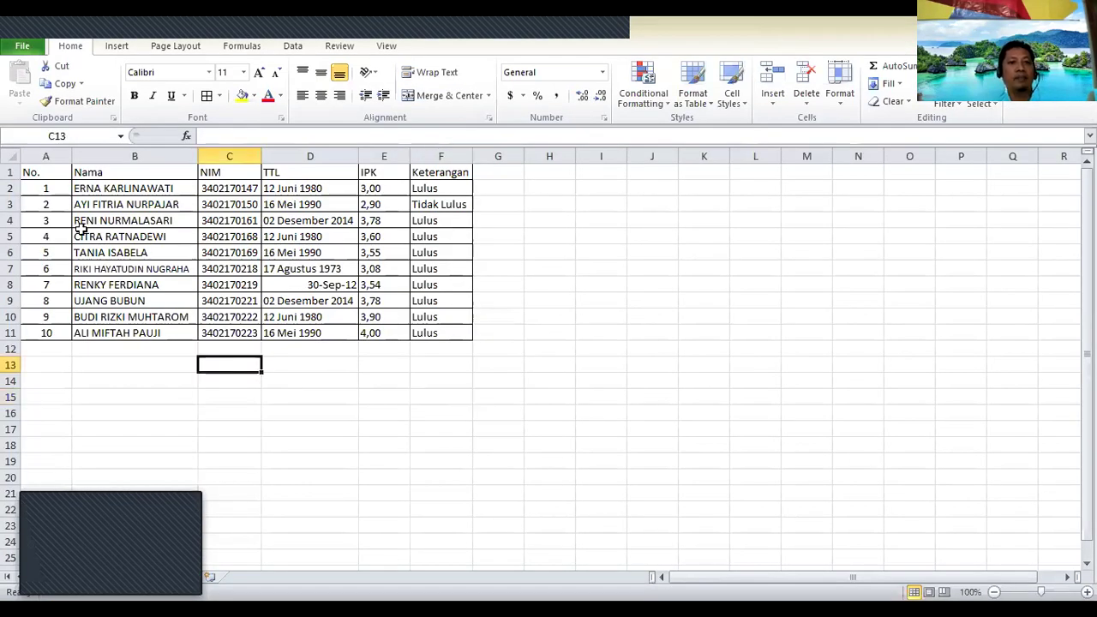
{"action": "left_click", "coordinate": [165, 235]}
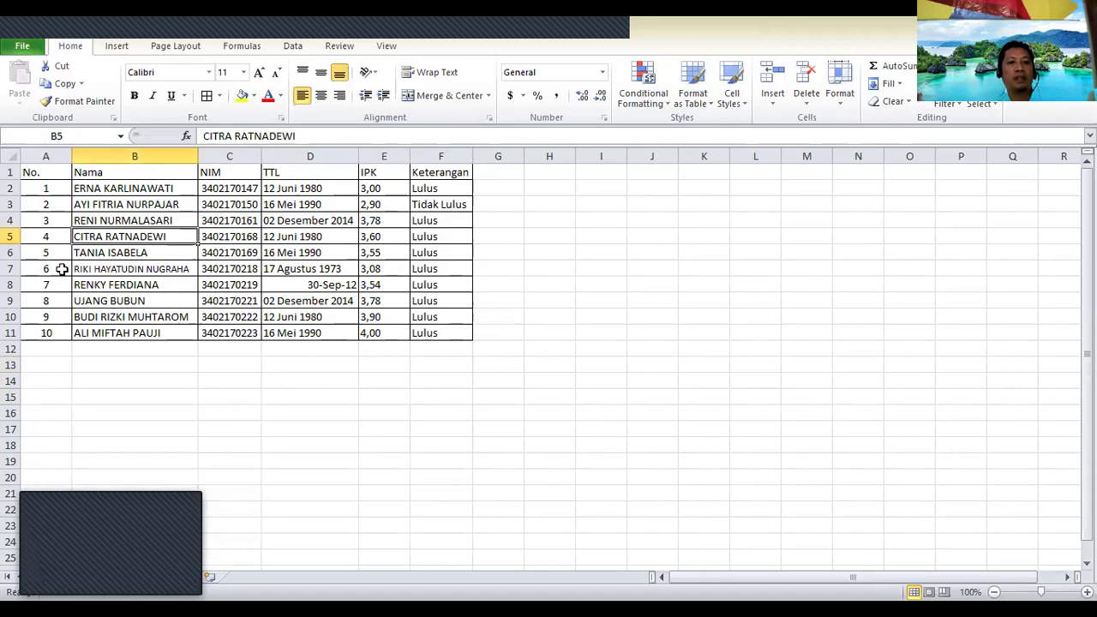
{"action": "left_click", "coordinate": [44, 192]}
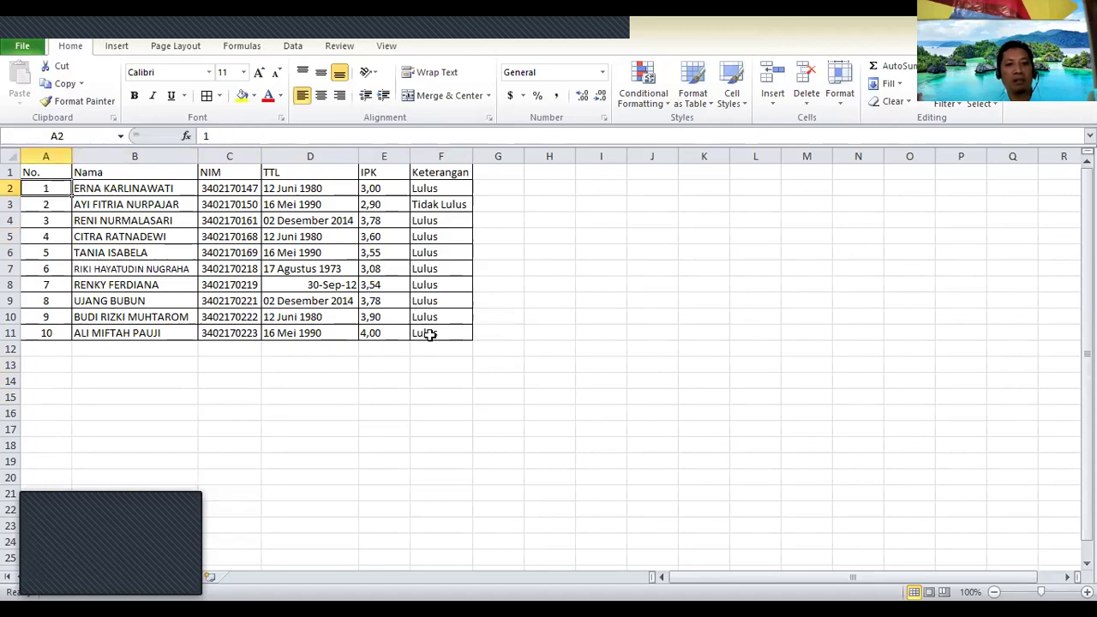
{"action": "left_click", "coordinate": [431, 337], "text": "shift"}
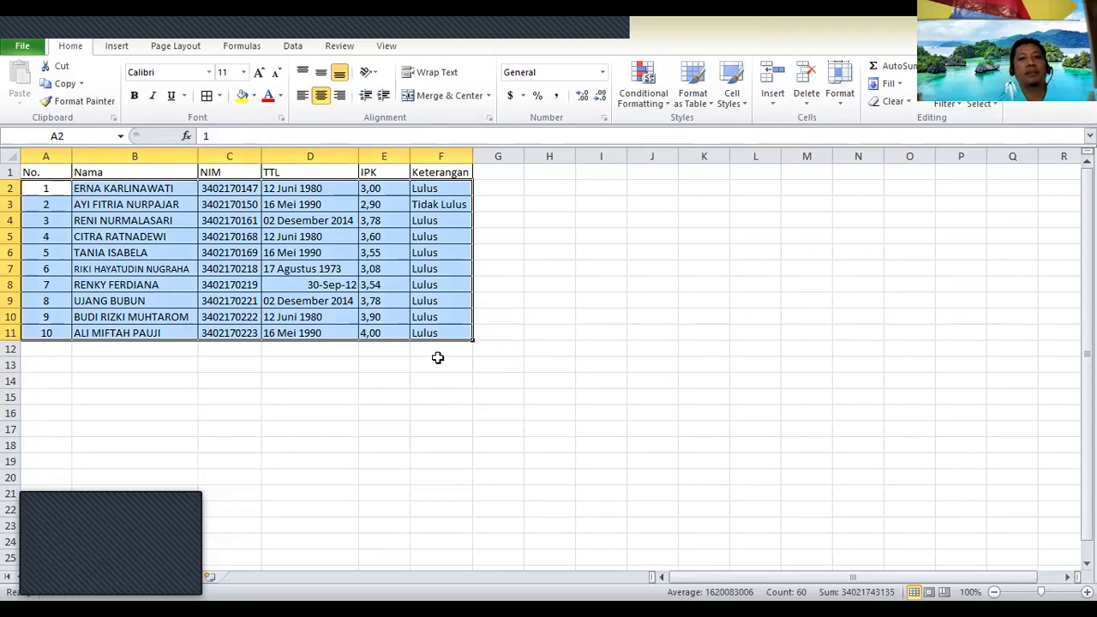
{"action": "left_click", "coordinate": [384, 397]}
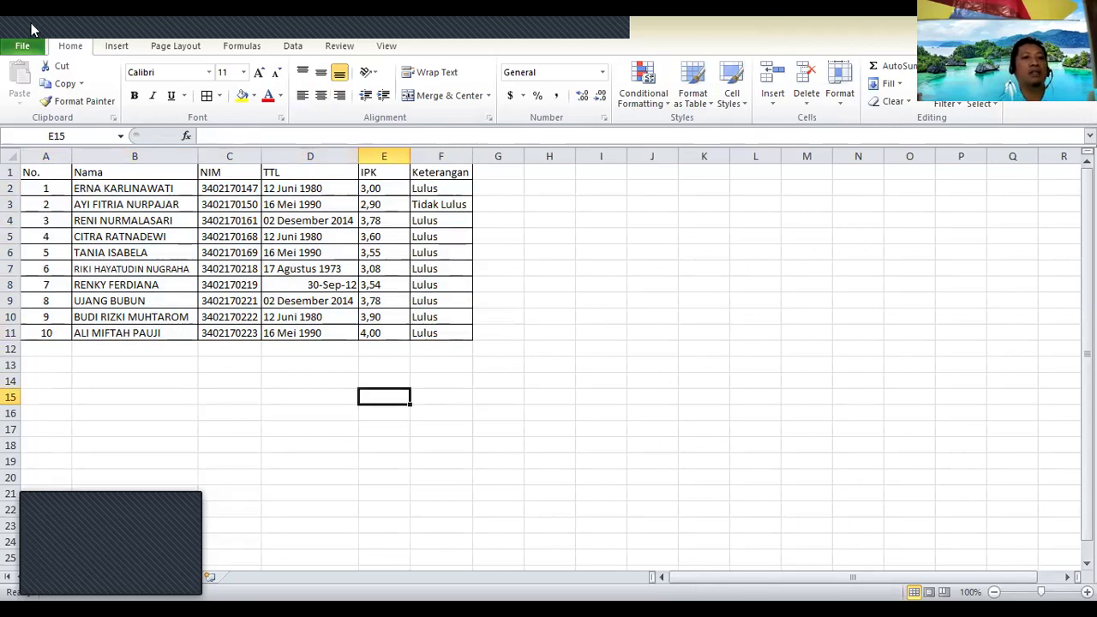
Step: Start saving the workbook and choose the folder 15 Maret 2021__Proyek on Removable Disk (D:)
{"action": "key", "text": "ctrl+a"}
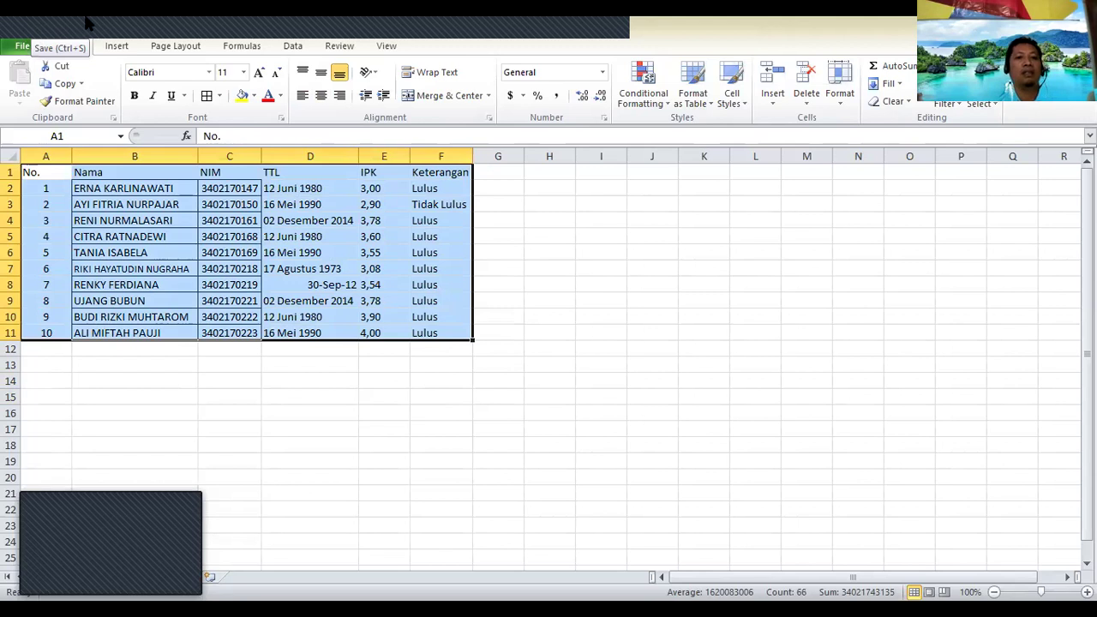
{"action": "key", "text": "ctrl+c"}
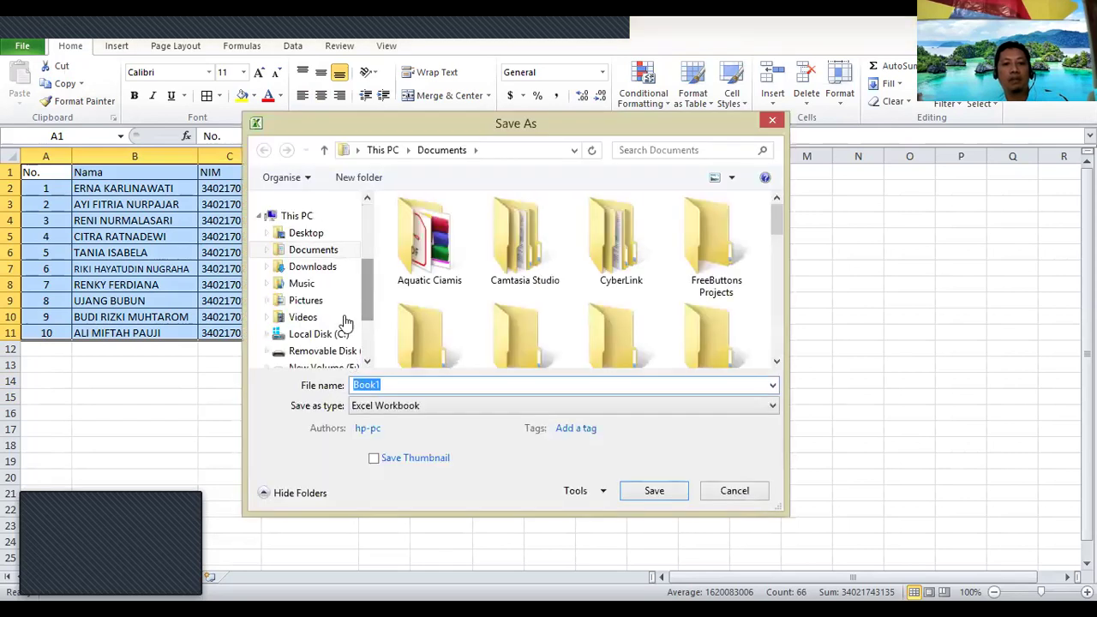
{"action": "scroll", "coordinate": [345, 322], "scroll_direction": "down", "scroll_amount": 1}
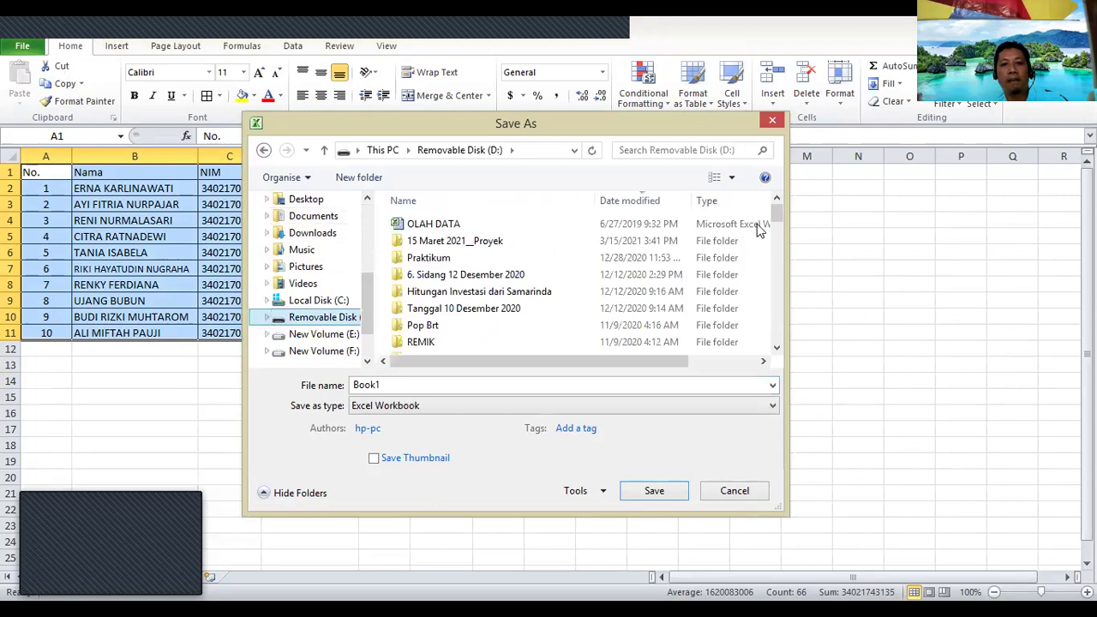
{"action": "double_click", "coordinate": [511, 242]}
Step: Save the data sheet as an Excel Workbook named Database Surat Keterangan Lulus
{"action": "left_click", "coordinate": [414, 386]}
{"action": "type", "text": "S"}
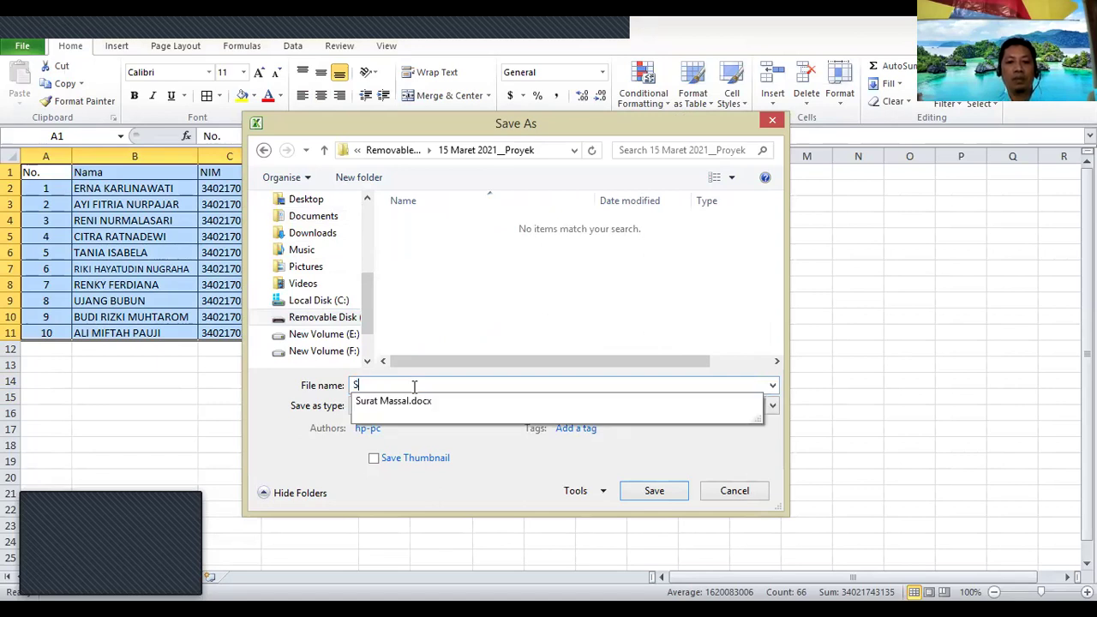
{"action": "key", "text": "BackSpace"}
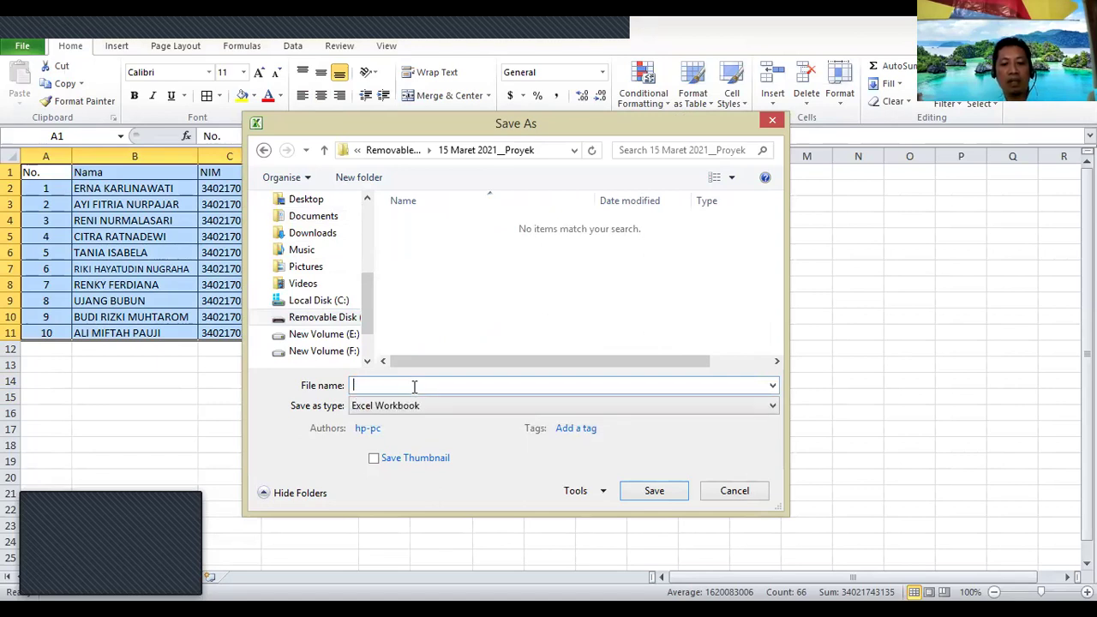
{"action": "type", "text": "Database"}
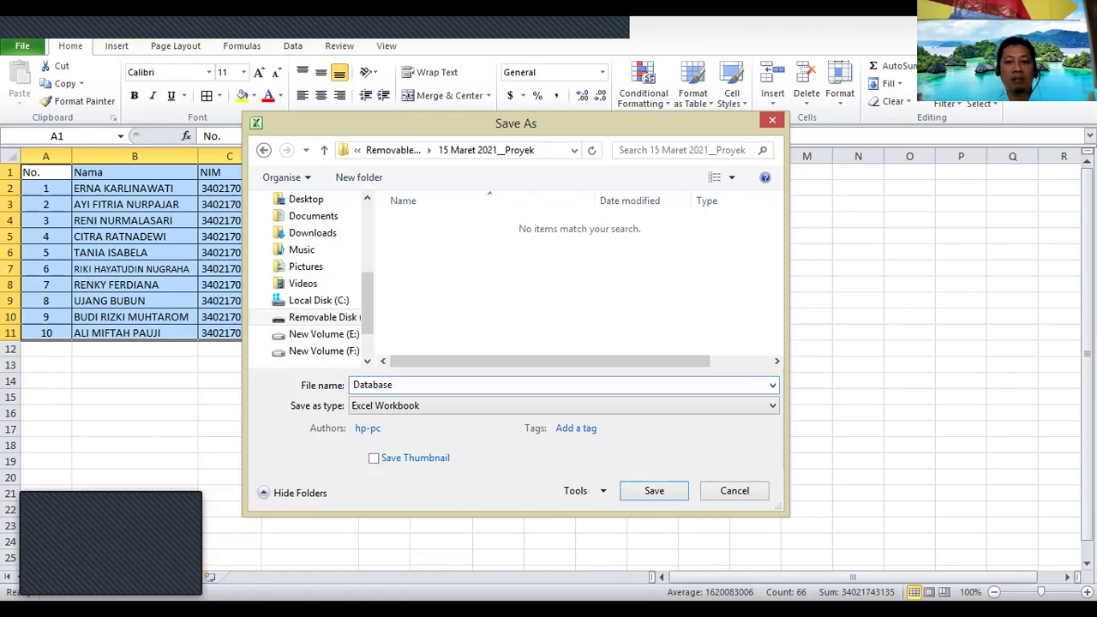
{"action": "type", "text": " S"}
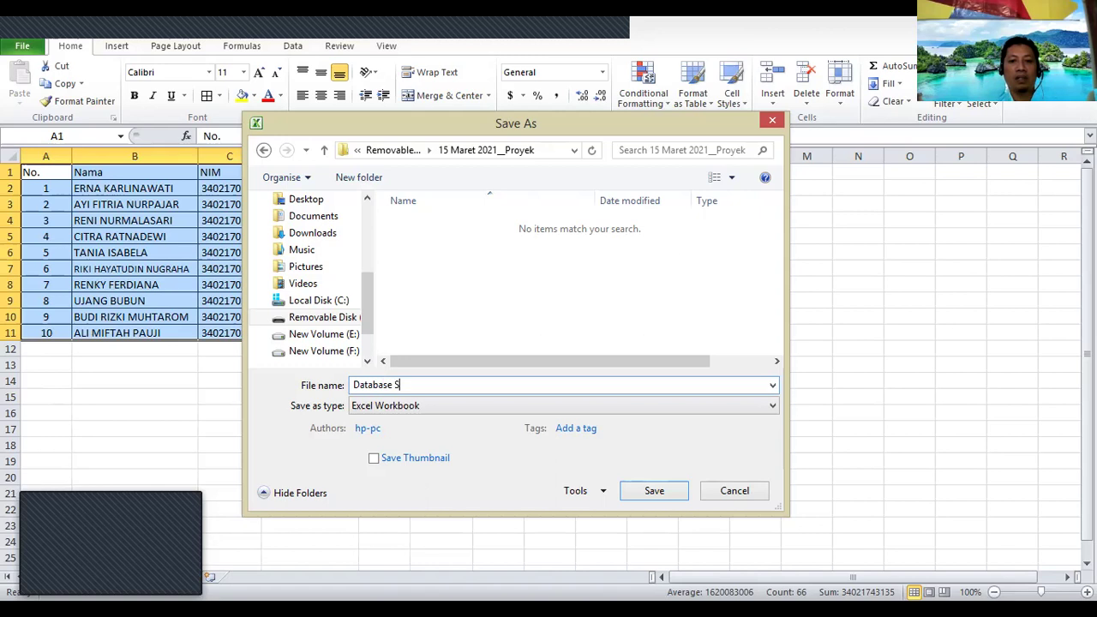
{"action": "type", "text": "urat Keterangan Lulus"}
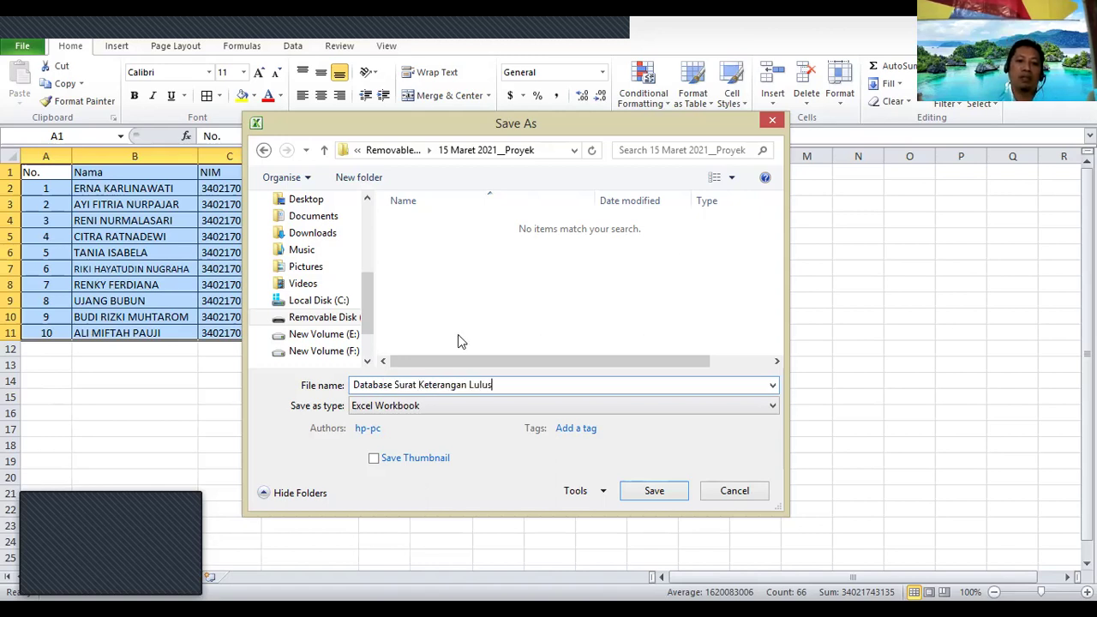
{"action": "left_click", "coordinate": [656, 493]}
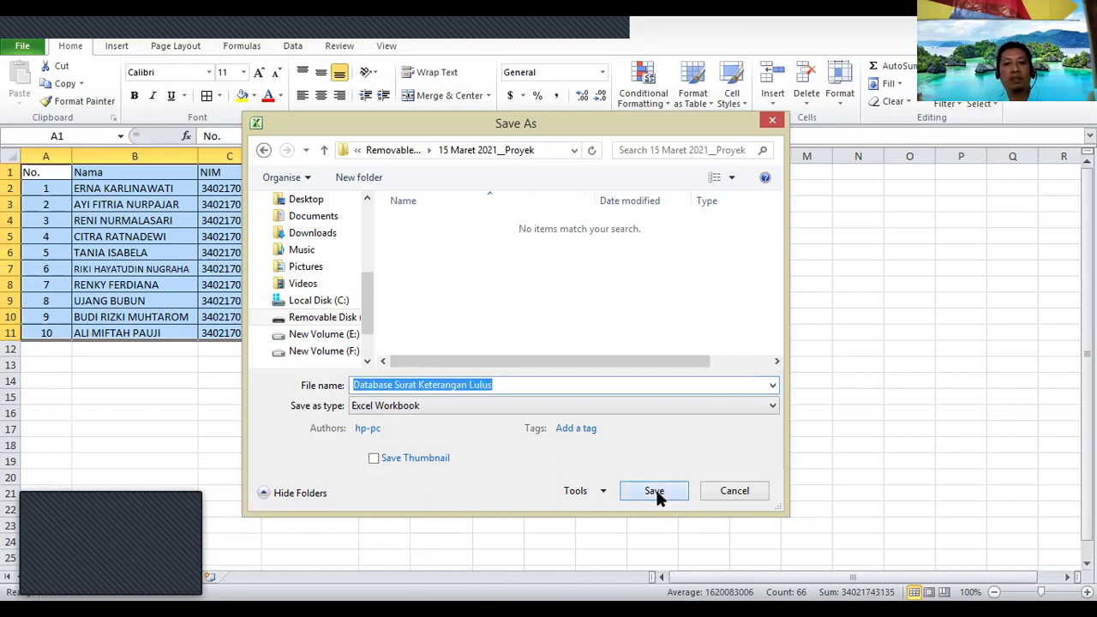
{"action": "left_click", "coordinate": [493, 446]}
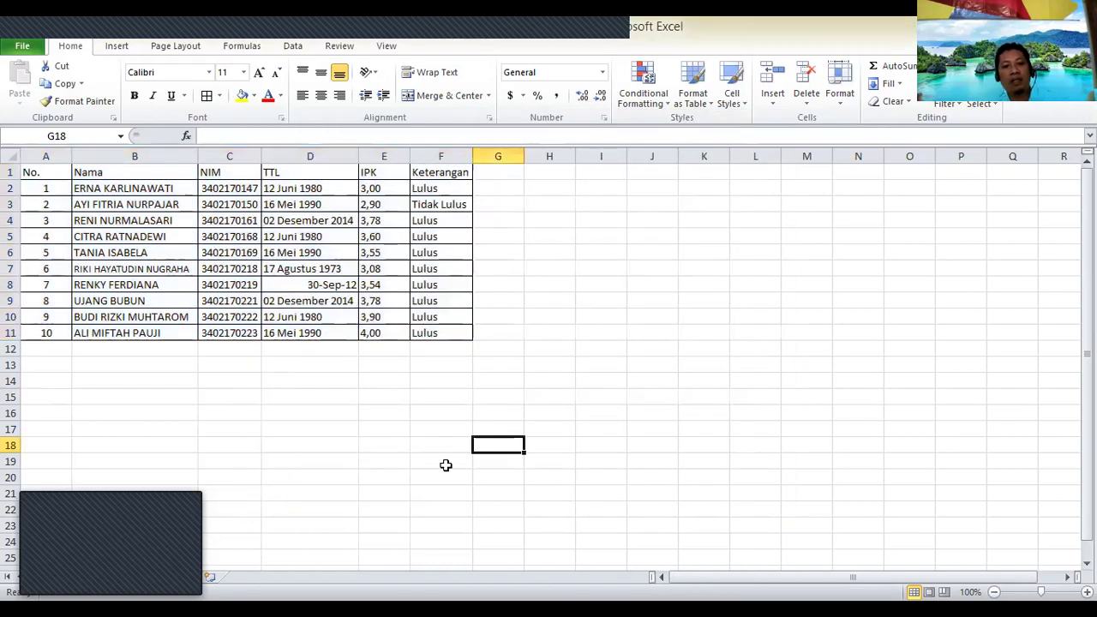
Step: Switch to the Word letter and place the insertion point after the colon beside Nama
{"action": "key", "text": "ctrl+z"}
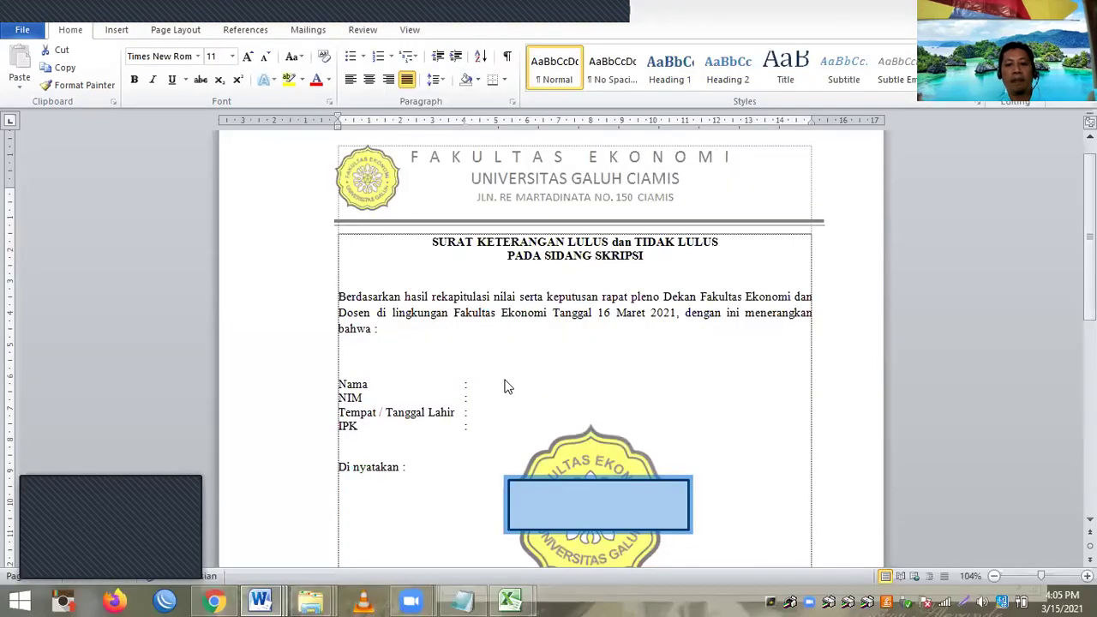
{"action": "left_click", "coordinate": [567, 381]}
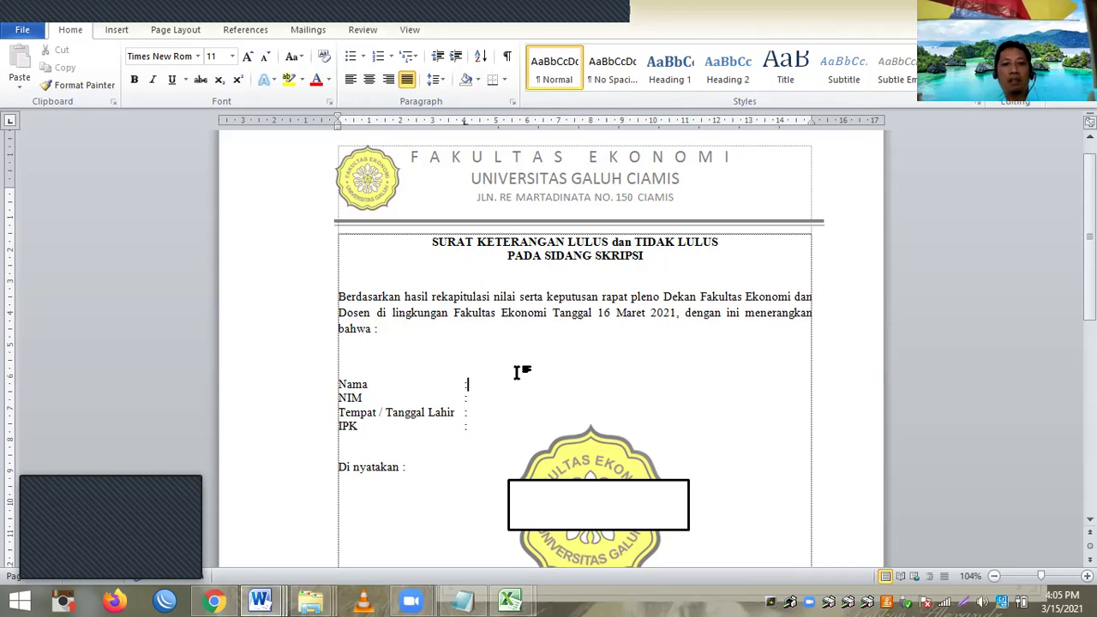
{"action": "left_click", "coordinate": [484, 371]}
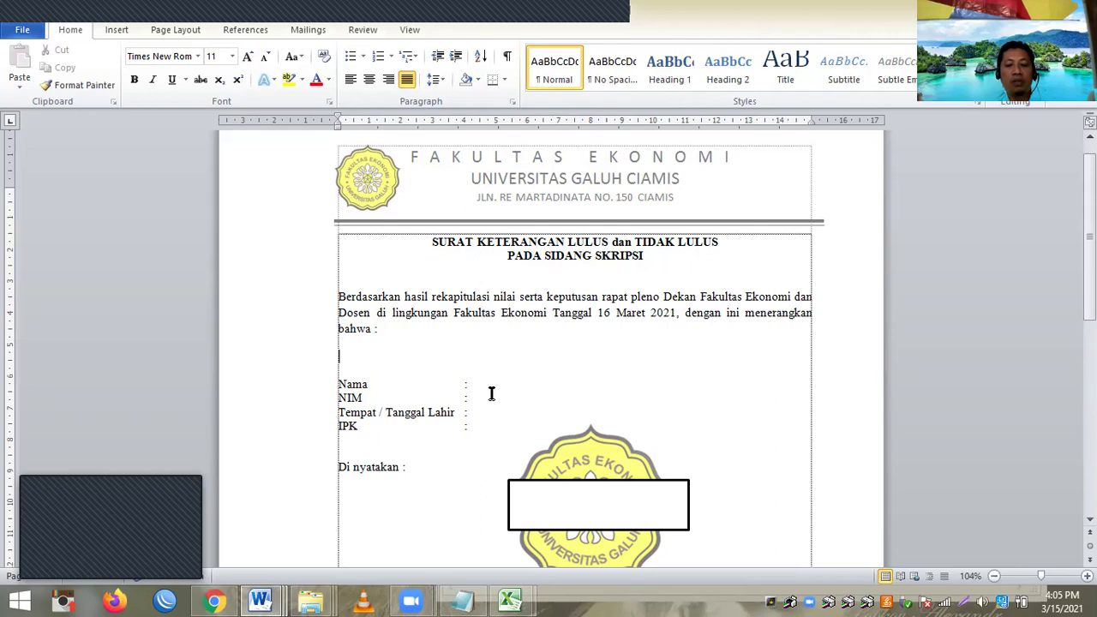
{"action": "left_click", "coordinate": [503, 377]}
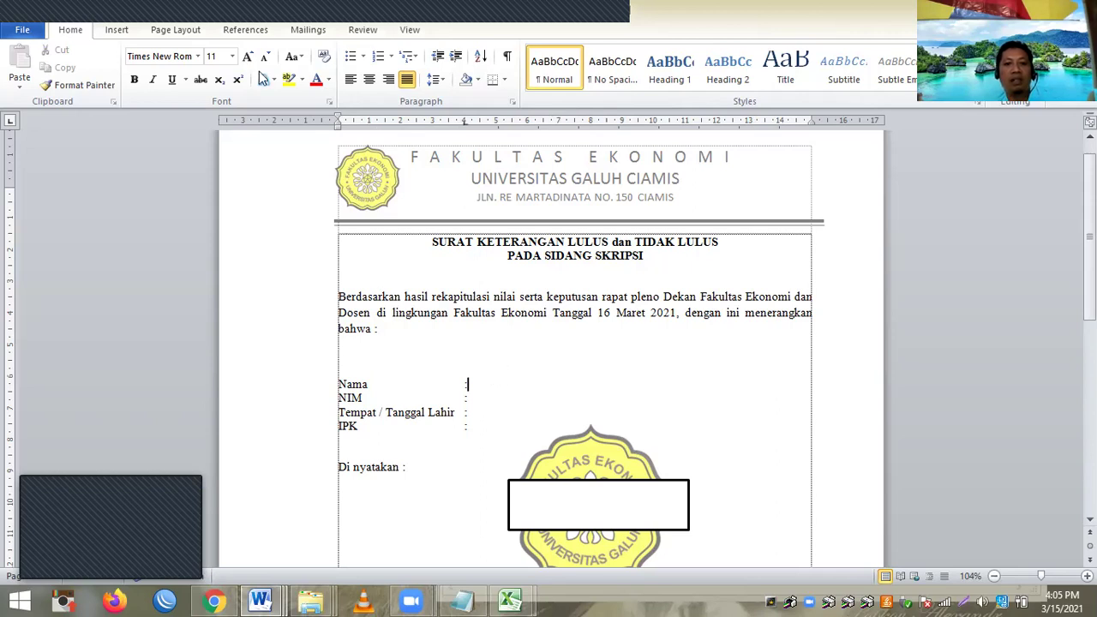
Step: Start the Step by Step Mail Merge Wizard for the letter and maximize the Word window
{"action": "left_click", "coordinate": [318, 38]}
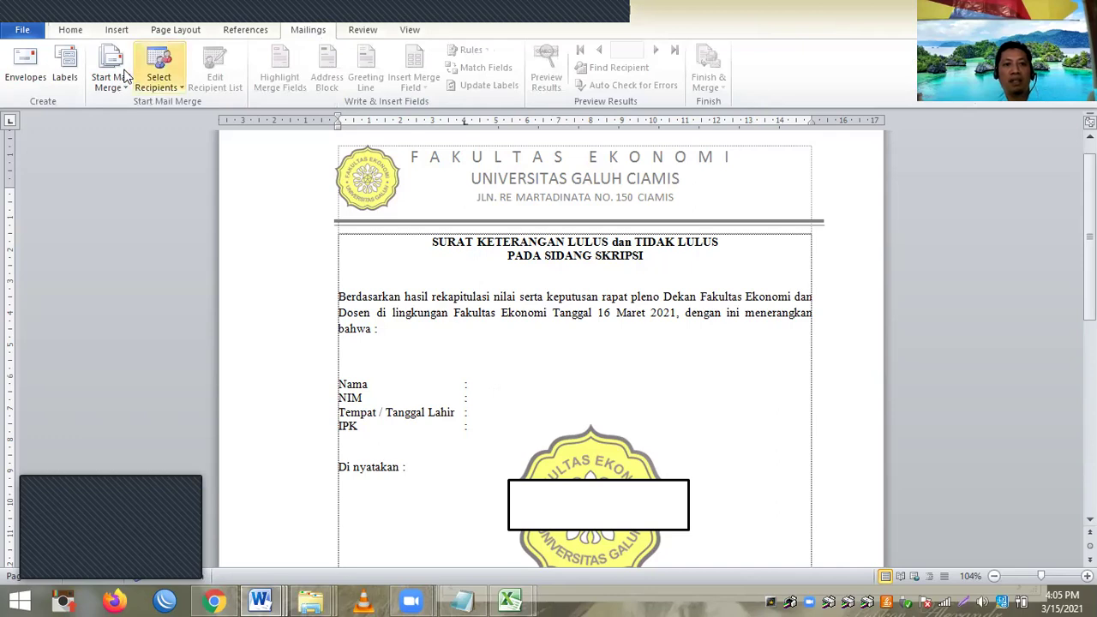
{"action": "double_click", "coordinate": [898, 26]}
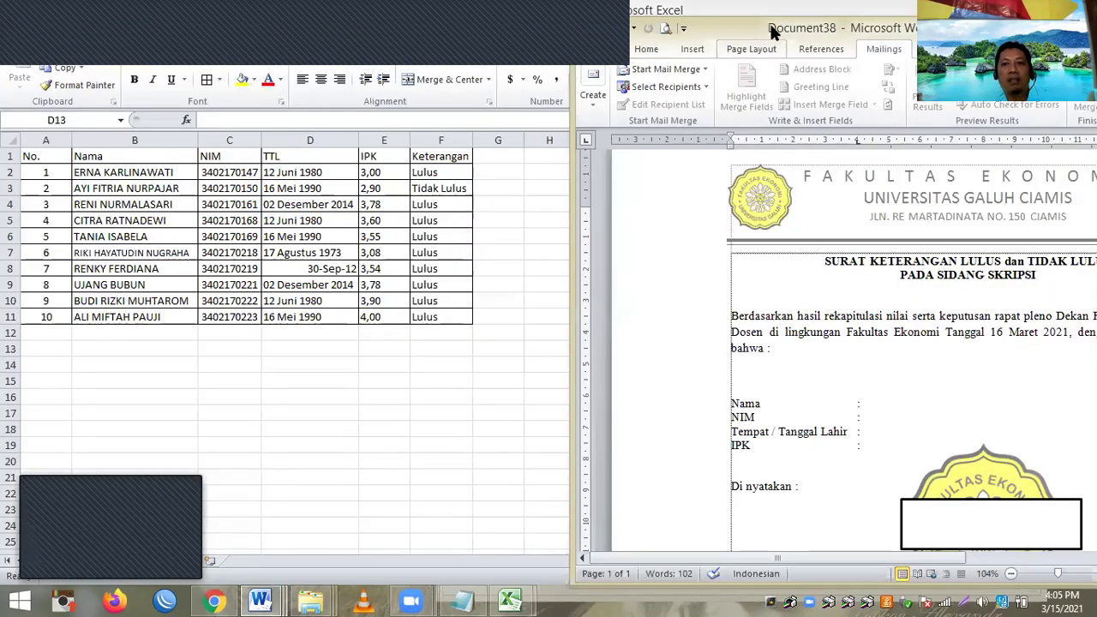
{"action": "left_click", "coordinate": [705, 70]}
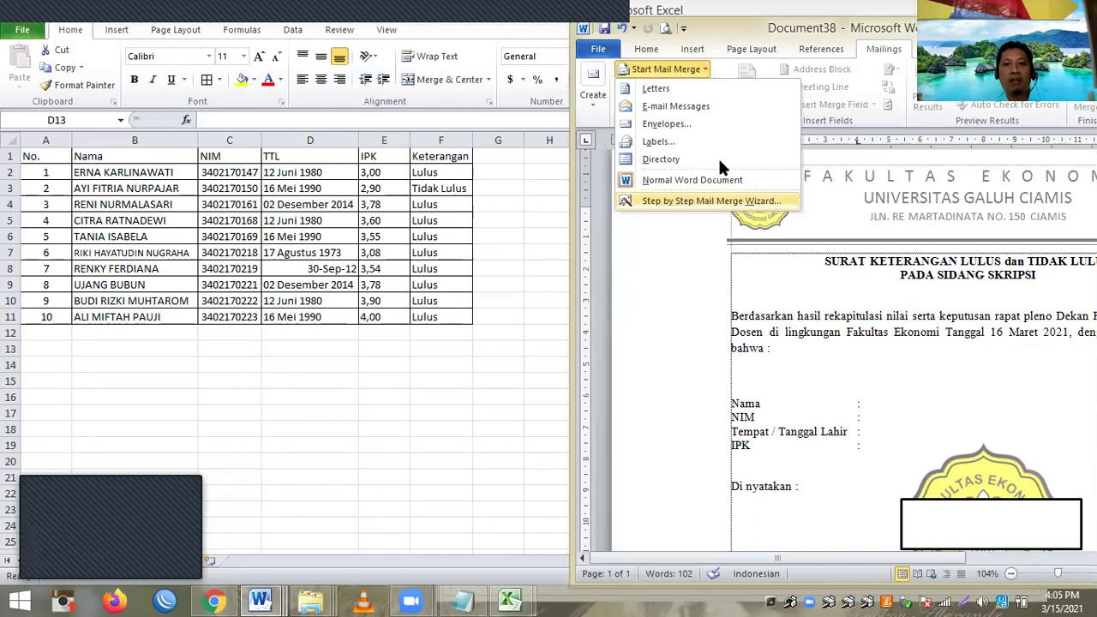
{"action": "left_click", "coordinate": [708, 202]}
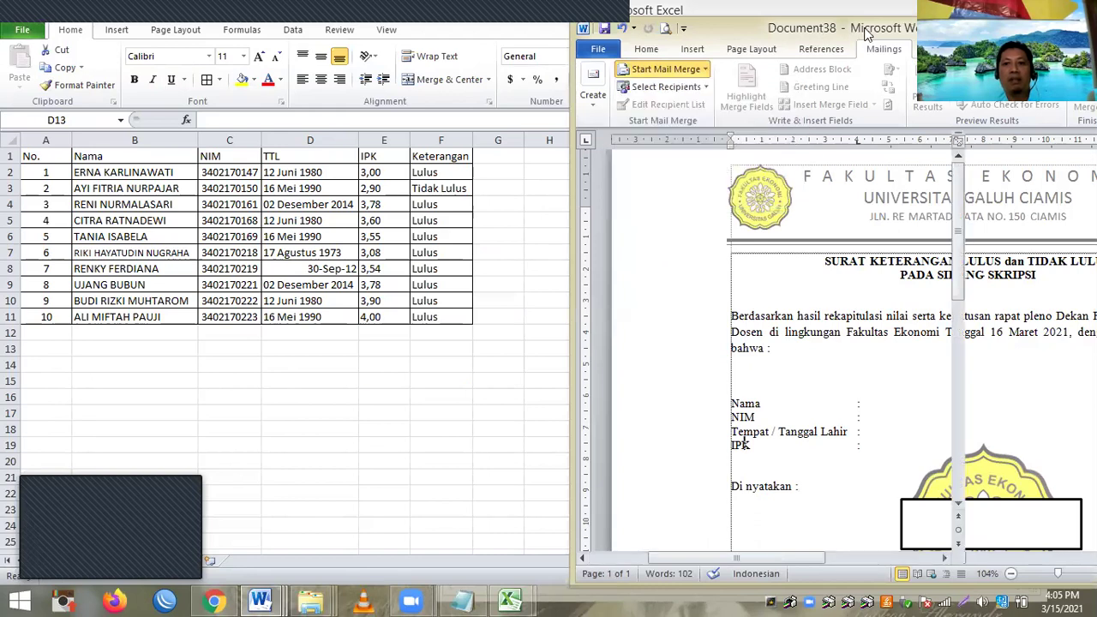
{"action": "double_click", "coordinate": [808, 31]}
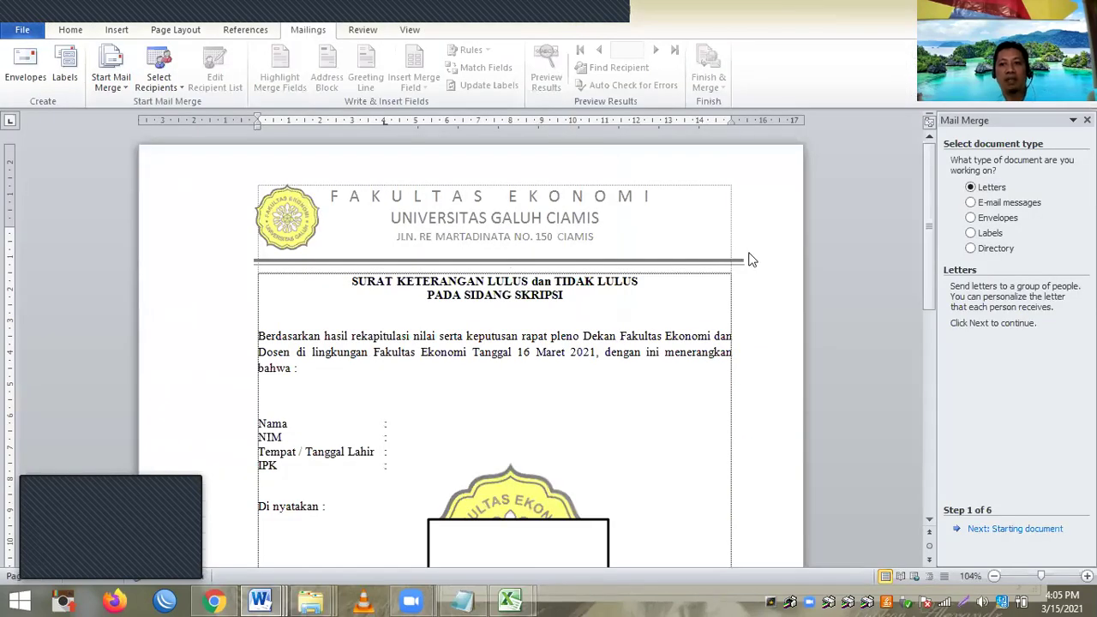
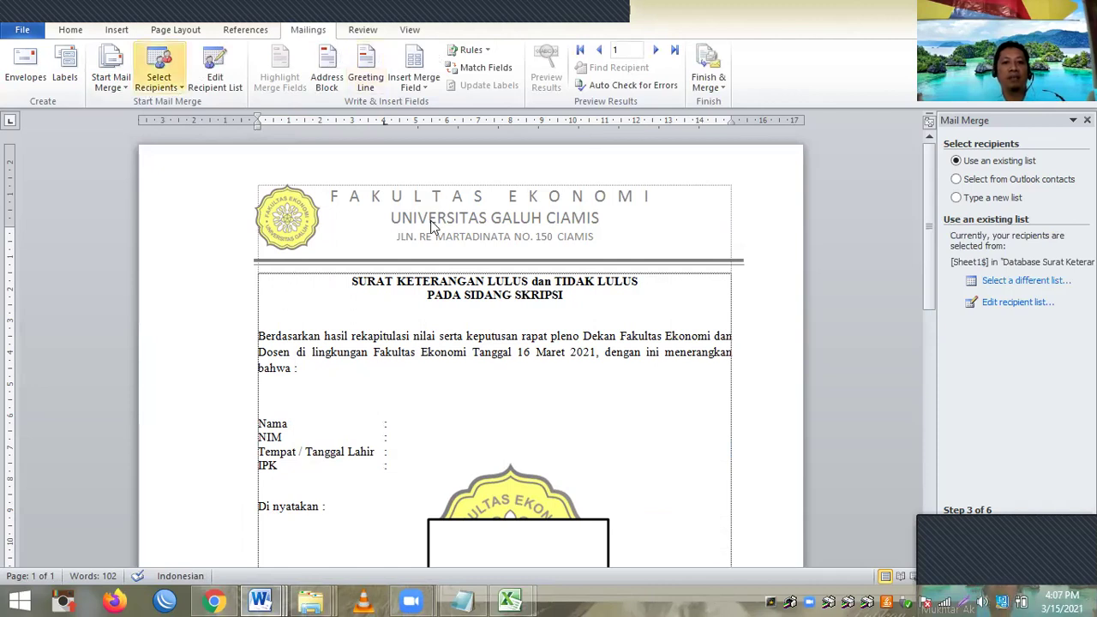
Step: Insert the Nama merge field after the colon beside Nama in the letter
{"action": "left_click", "coordinate": [418, 88]}
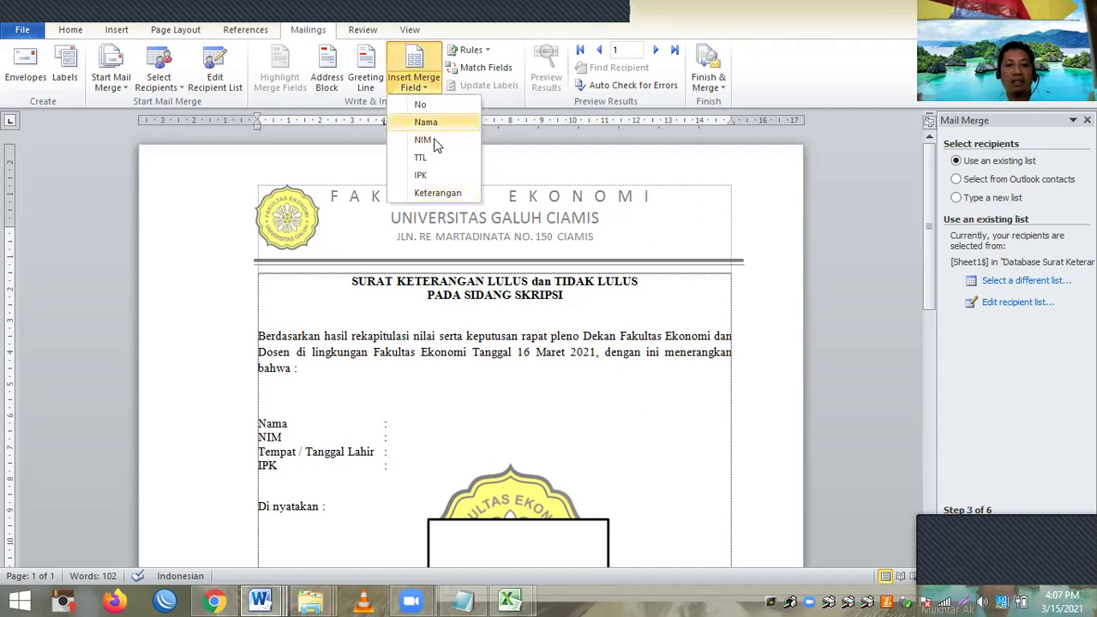
{"action": "left_click", "coordinate": [410, 424]}
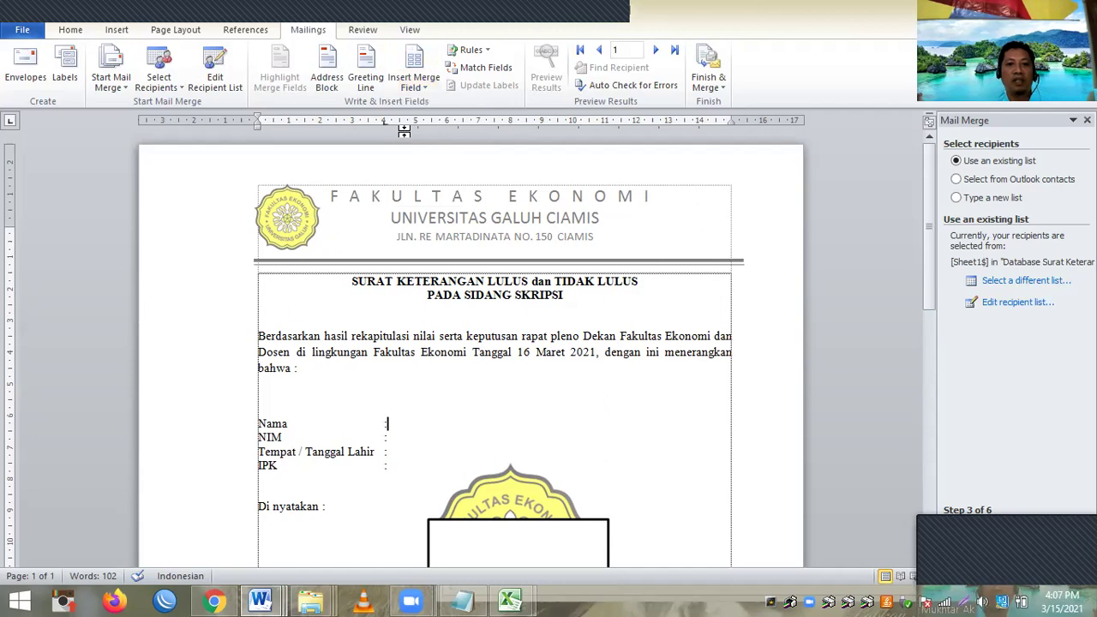
{"action": "left_click", "coordinate": [418, 87]}
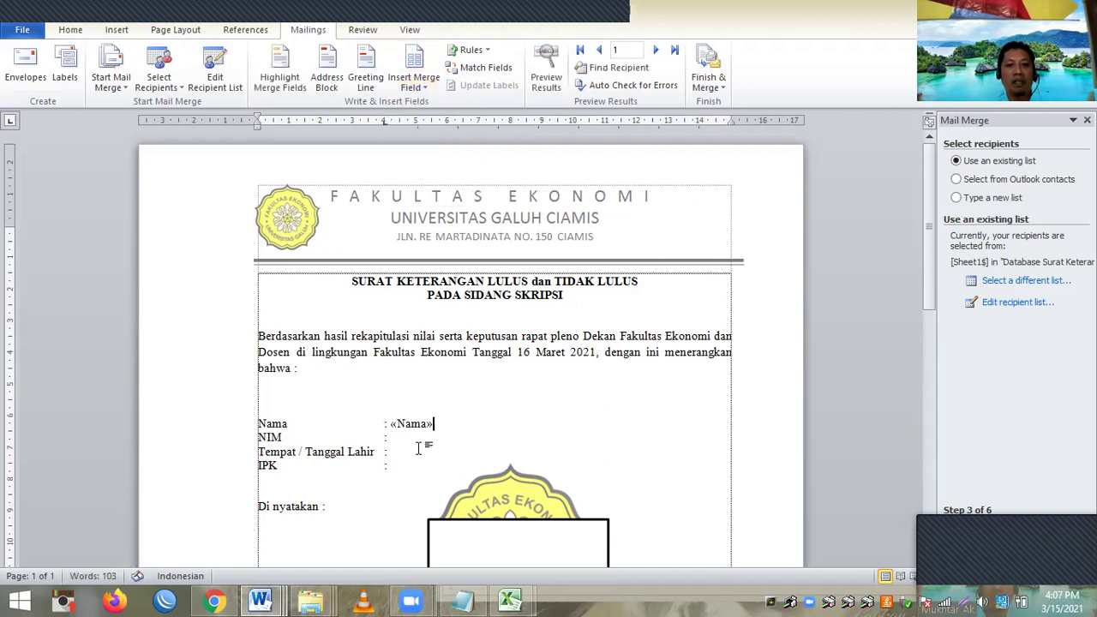
Step: Insert the NIM, TTL and IPK merge fields after the colons beside NIM, Tempat / Tanggal Lahir and IPK
{"action": "key", "text": "Down"}
{"action": "key", "text": "Down"}
{"action": "left_click", "coordinate": [412, 86]}
{"action": "left_click", "coordinate": [414, 82]}
{"action": "left_click", "coordinate": [419, 153]}
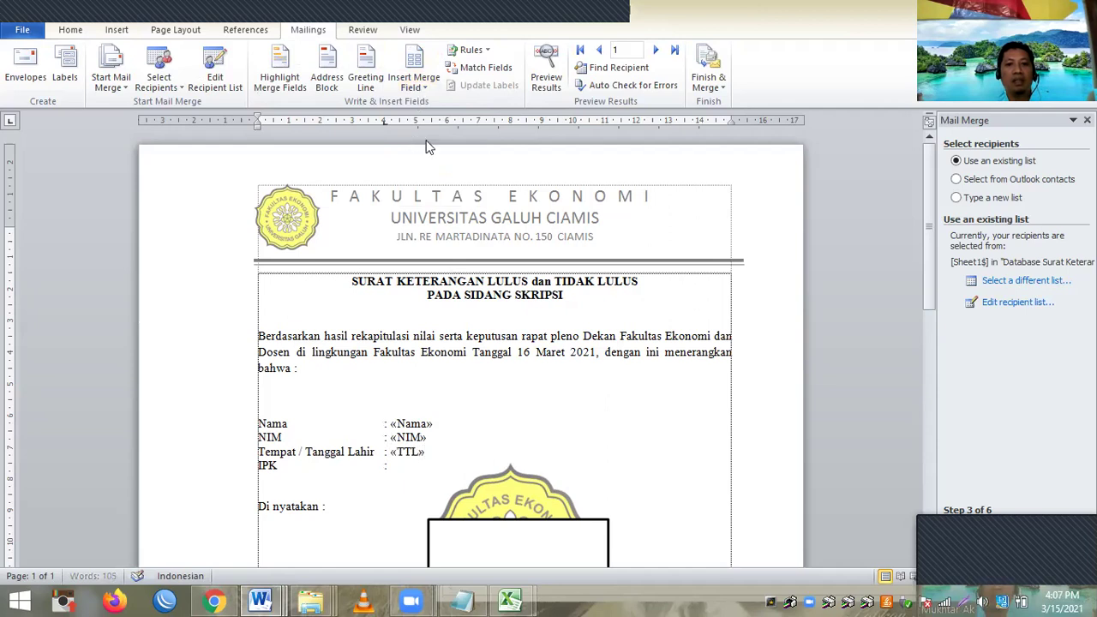
{"action": "left_click", "coordinate": [414, 82]}
{"action": "left_click", "coordinate": [425, 175]}
Step: Enable text entry inside the empty rectangle over the faculty logo below Di nyatakan
{"action": "scroll", "coordinate": [505, 422], "scroll_direction": "down", "scroll_amount": 3}
{"action": "left_click", "coordinate": [522, 426]}
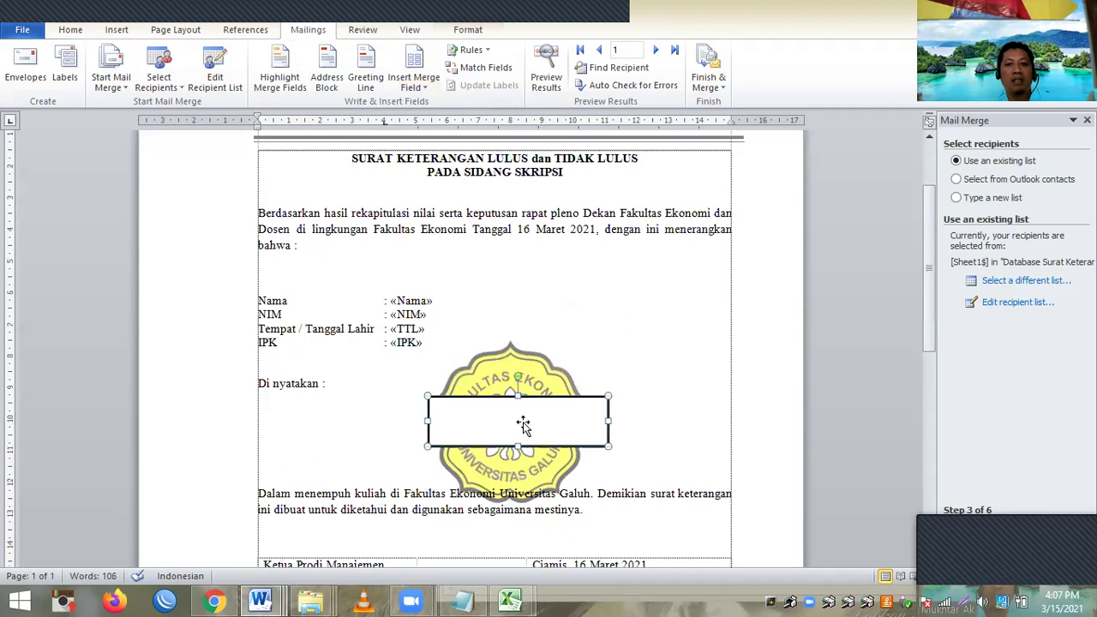
{"action": "left_click", "coordinate": [414, 82]}
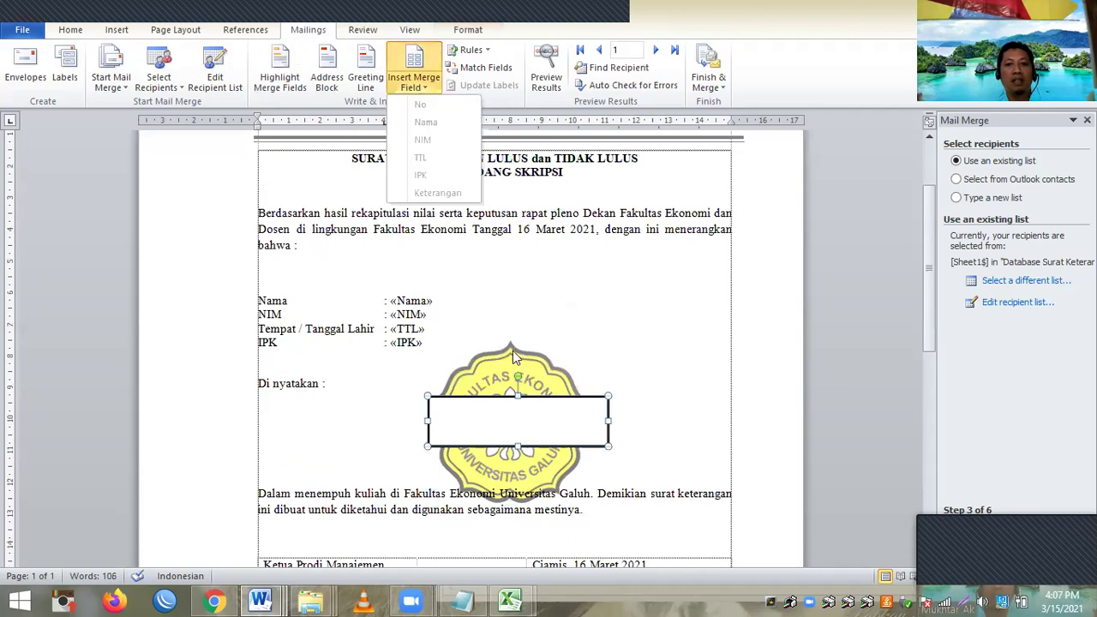
{"action": "left_click", "coordinate": [519, 426]}
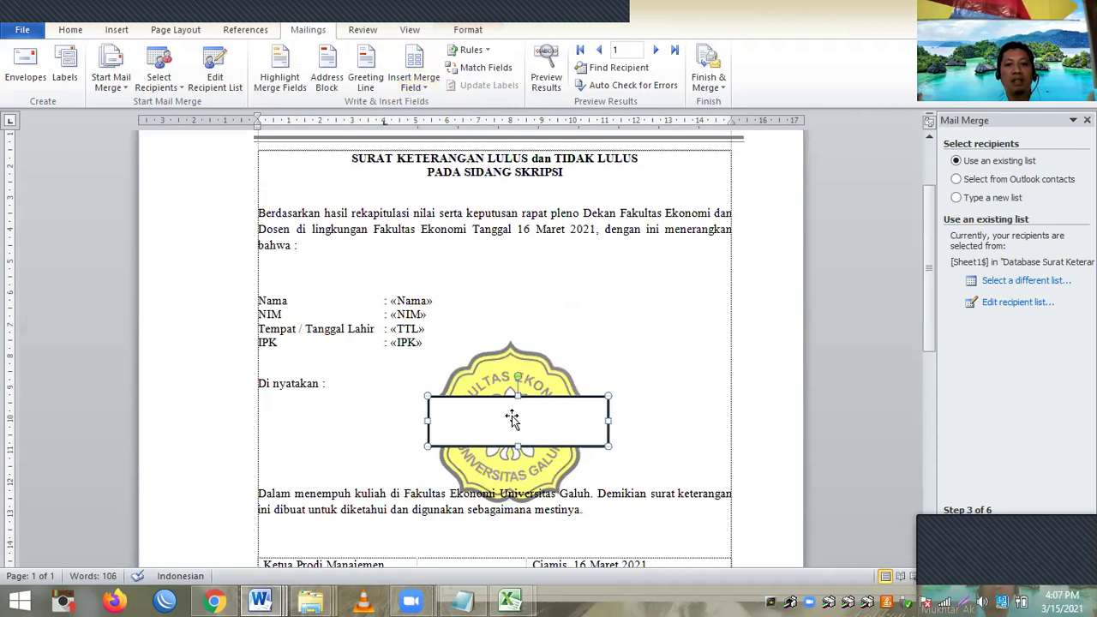
{"action": "double_click", "coordinate": [513, 417]}
{"action": "right_click", "coordinate": [513, 417]}
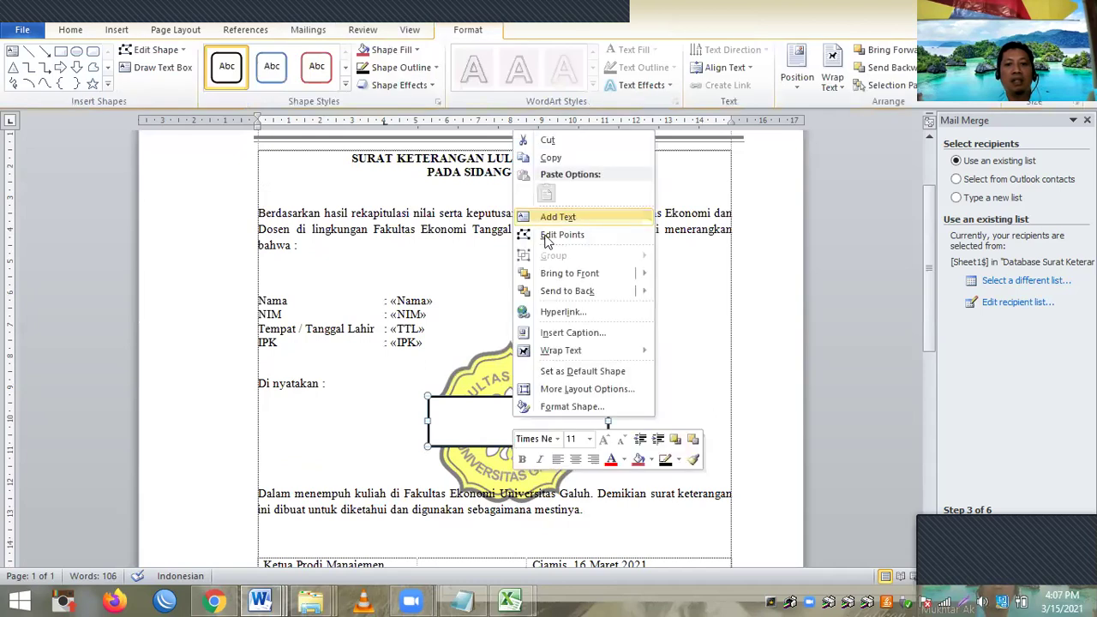
{"action": "left_click", "coordinate": [500, 417]}
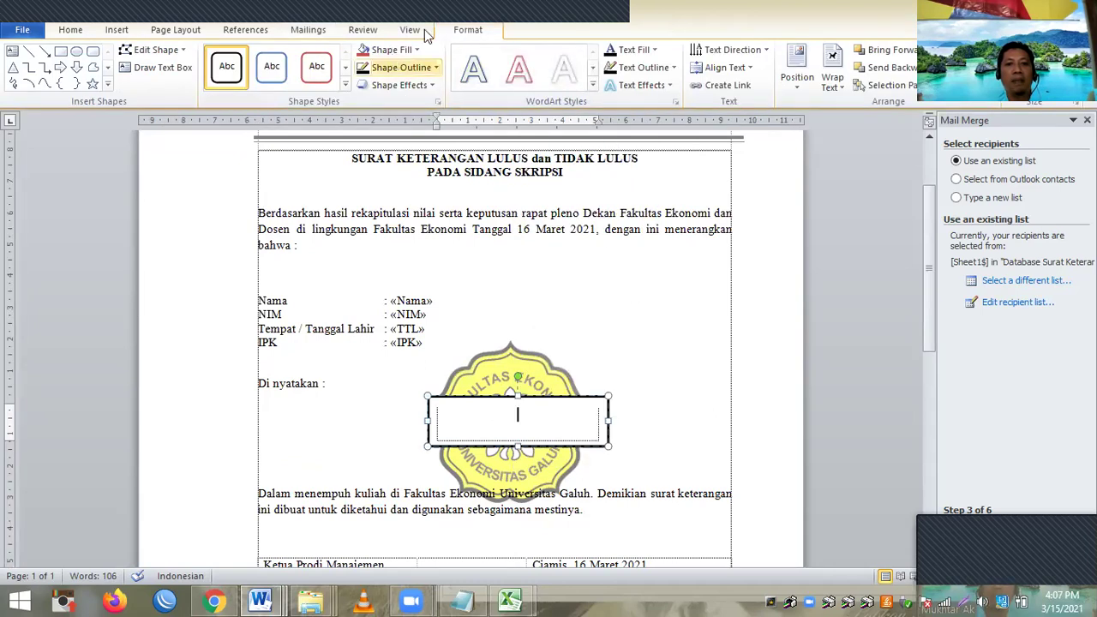
Step: Insert the Keterangan merge field in the rectangle over the logo and make the rectangle slightly taller
{"action": "left_click", "coordinate": [319, 30]}
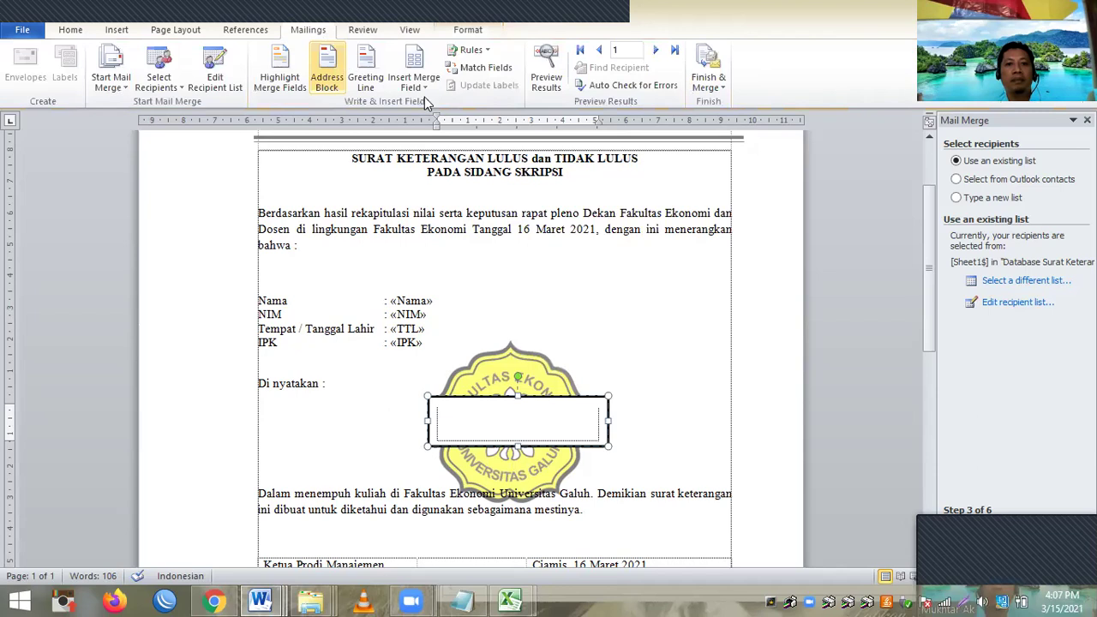
{"action": "left_click", "coordinate": [421, 92]}
{"action": "left_click", "coordinate": [439, 192]}
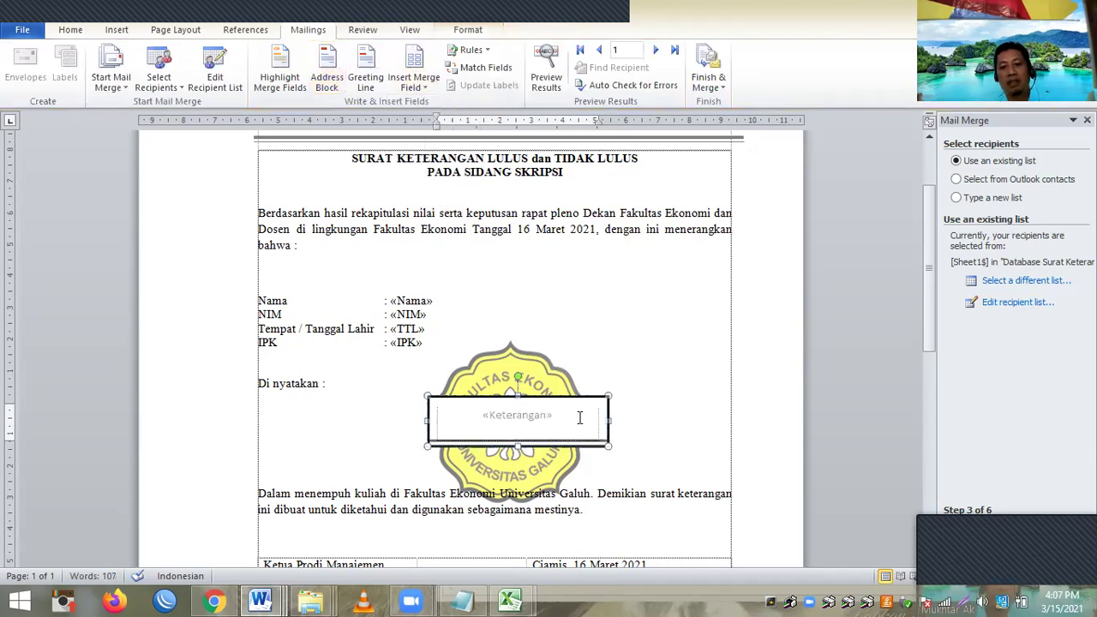
{"action": "double_click", "coordinate": [499, 412]}
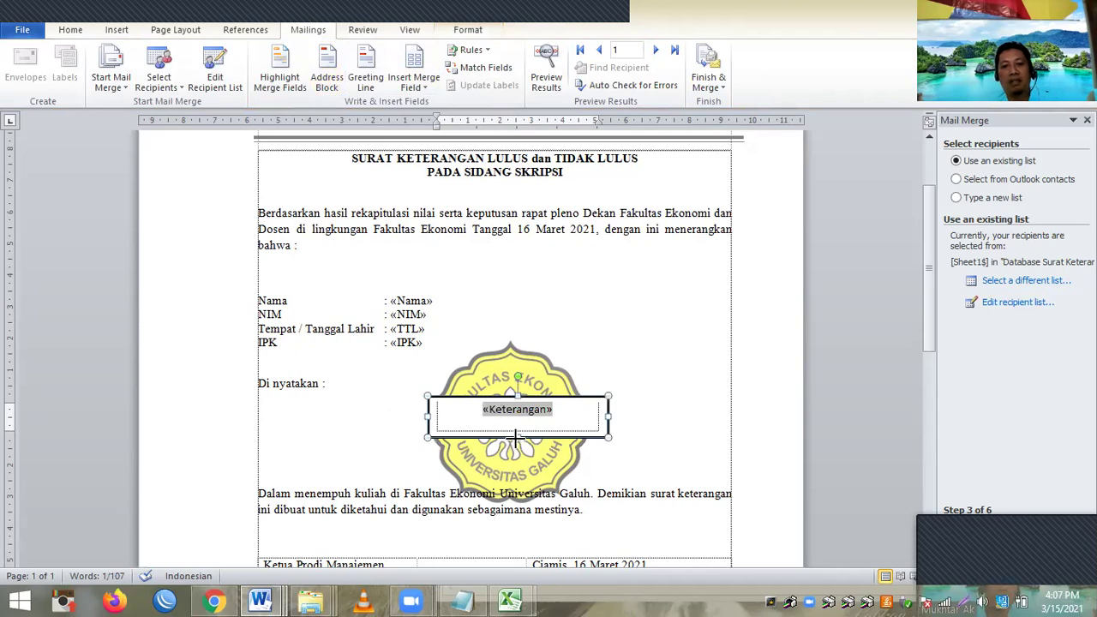
{"action": "left_click_drag", "start_coordinate": [515, 442], "coordinate": [514, 450]}
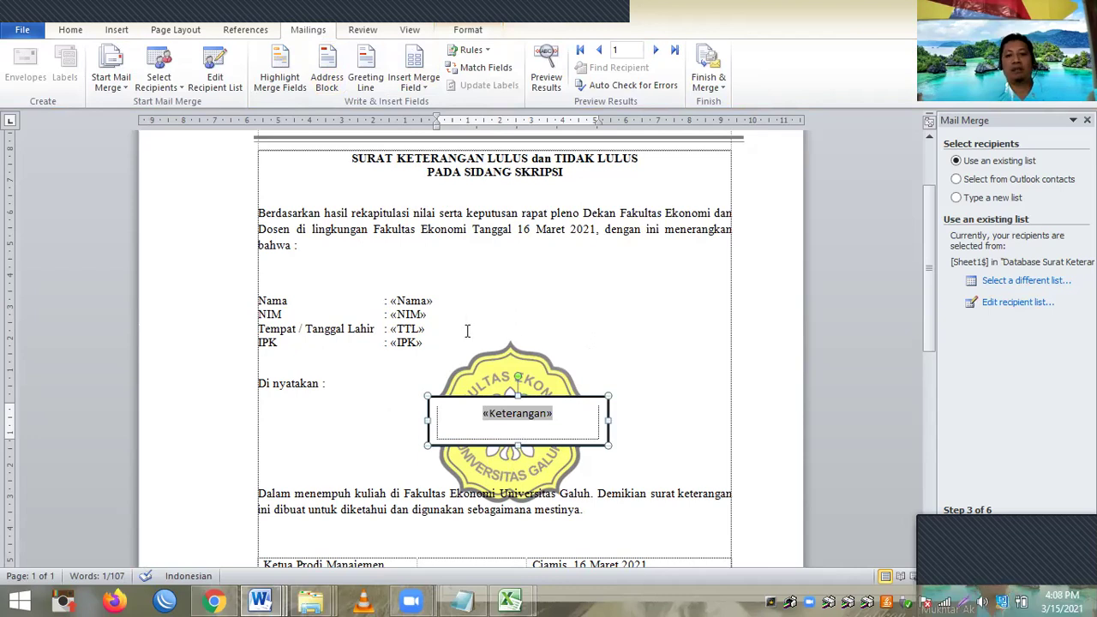
Step: Restore the letter's window to a smaller size over the workbook and preview the merge results
{"action": "scroll", "coordinate": [471, 331], "scroll_direction": "down", "scroll_amount": 2}
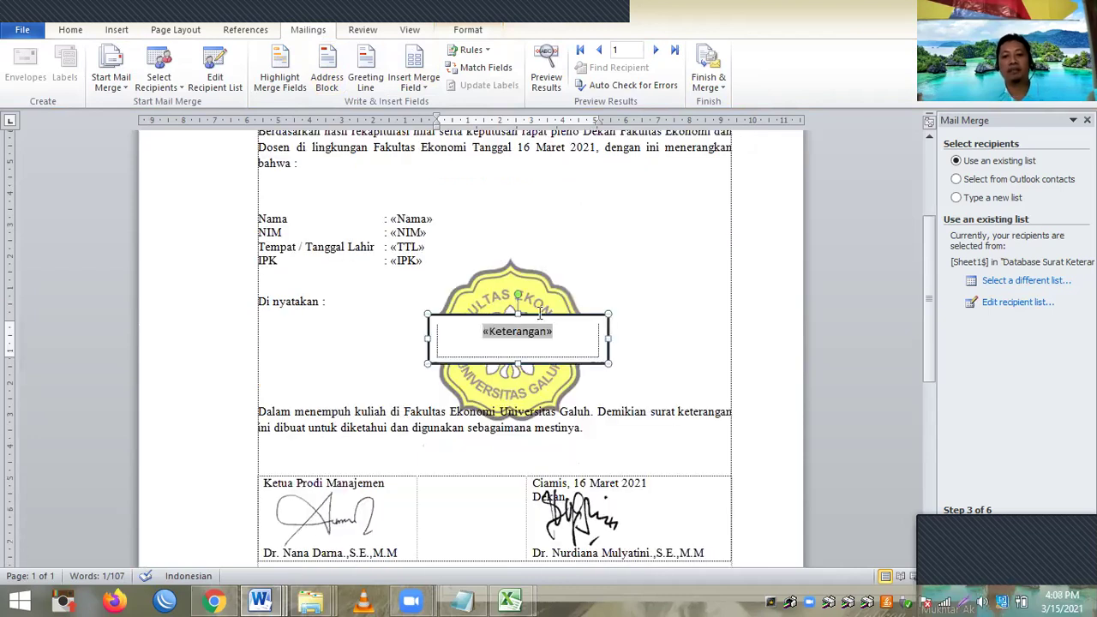
{"action": "scroll", "coordinate": [538, 313], "scroll_direction": "down", "scroll_amount": 2}
{"action": "scroll", "coordinate": [534, 311], "scroll_direction": "up", "scroll_amount": 4}
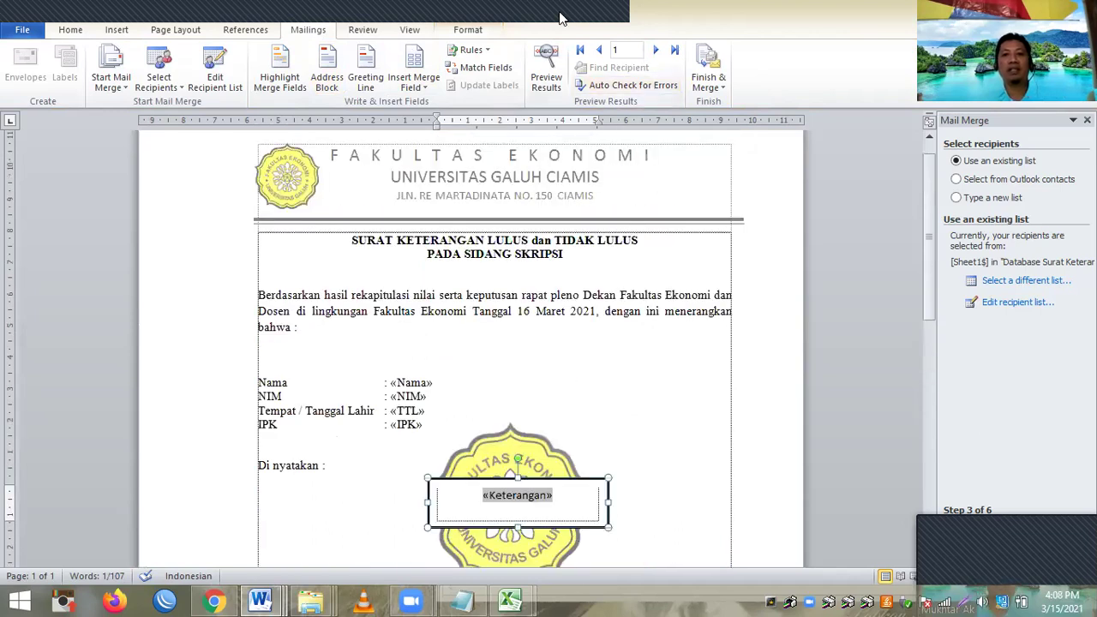
{"action": "key", "text": "super+Down"}
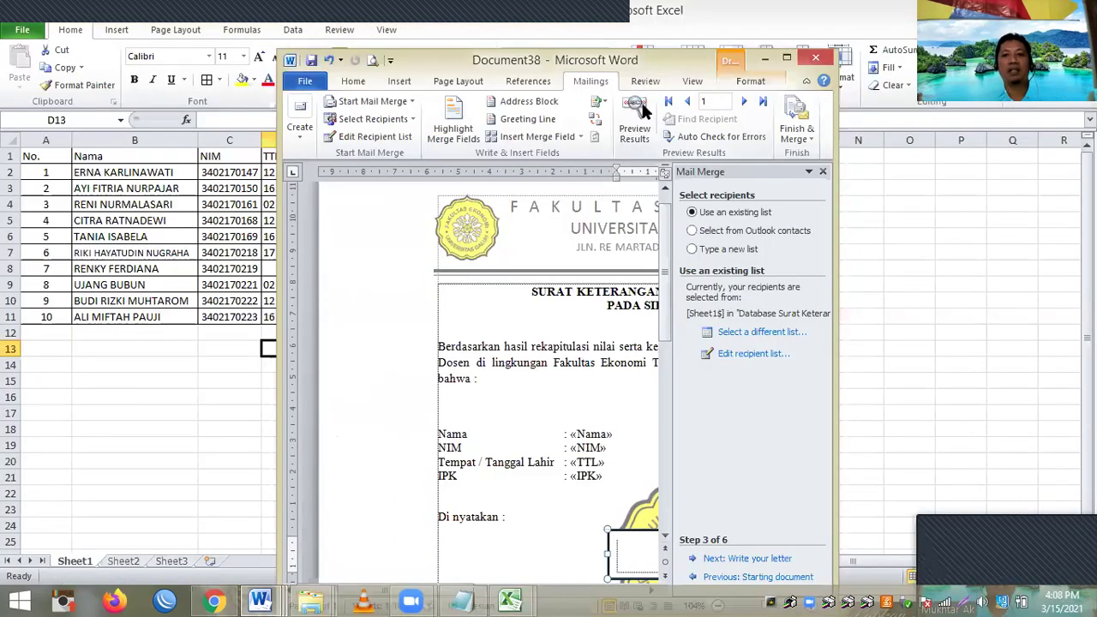
{"action": "left_click", "coordinate": [637, 109]}
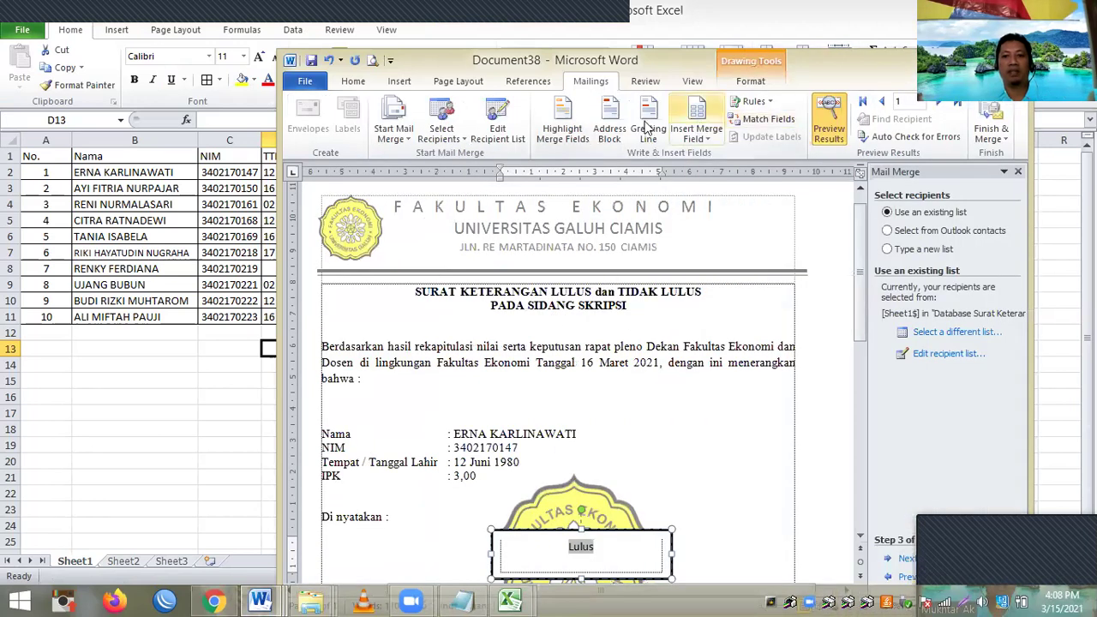
{"action": "left_click", "coordinate": [829, 126]}
{"action": "left_click", "coordinate": [829, 127]}
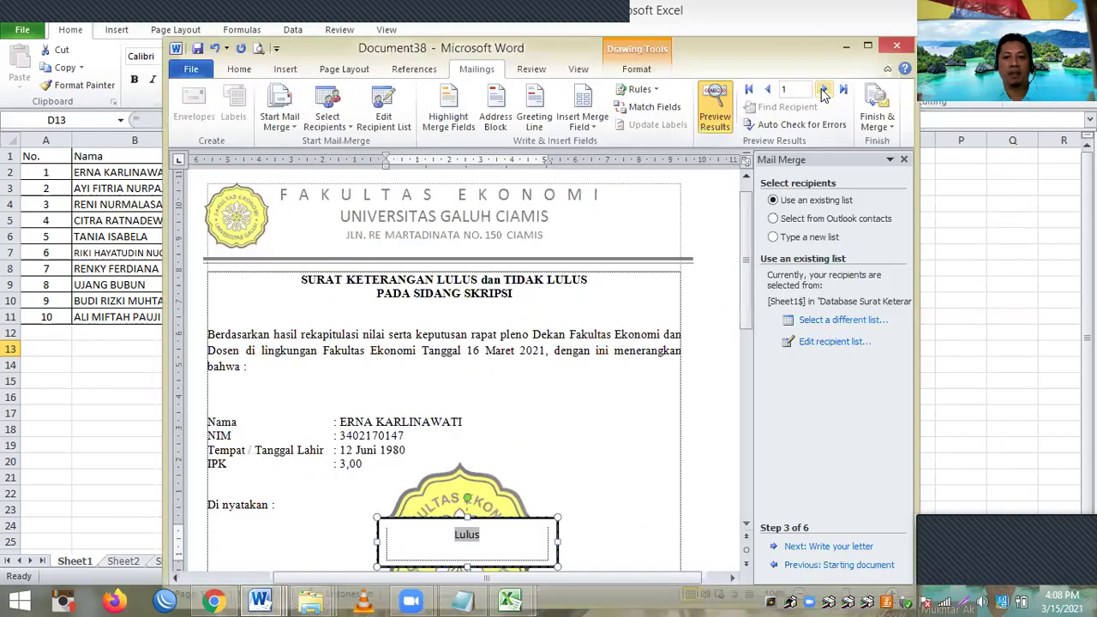
Step: Go through the previewed letters one by one from record 1 to record 5
{"action": "left_click", "coordinate": [824, 90]}
{"action": "left_click", "coordinate": [824, 90]}
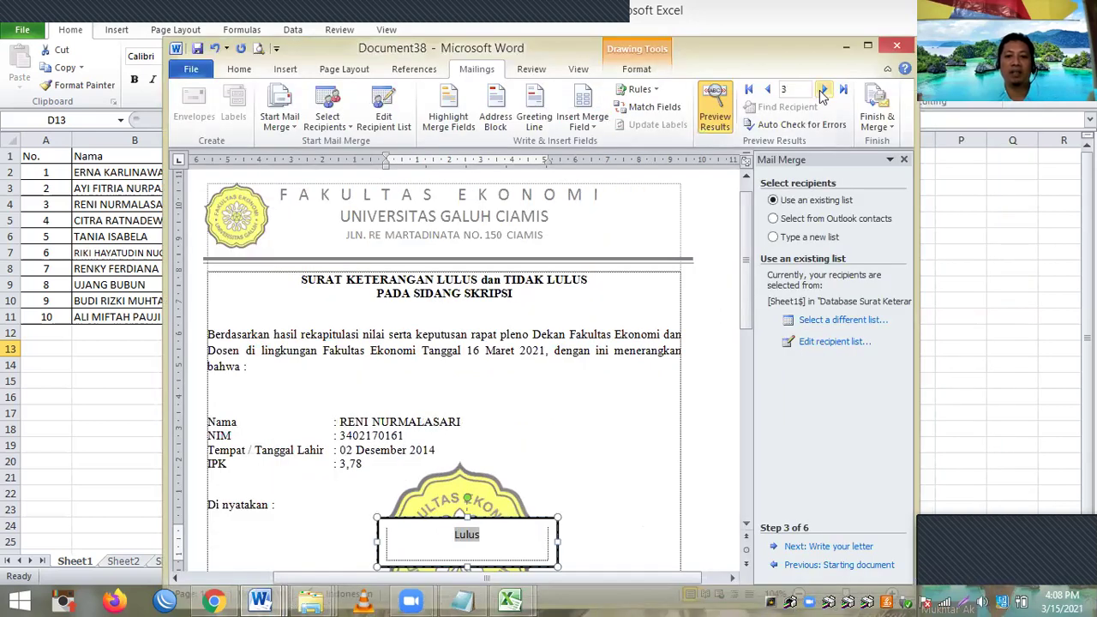
{"action": "left_click", "coordinate": [824, 90]}
{"action": "left_click", "coordinate": [824, 90]}
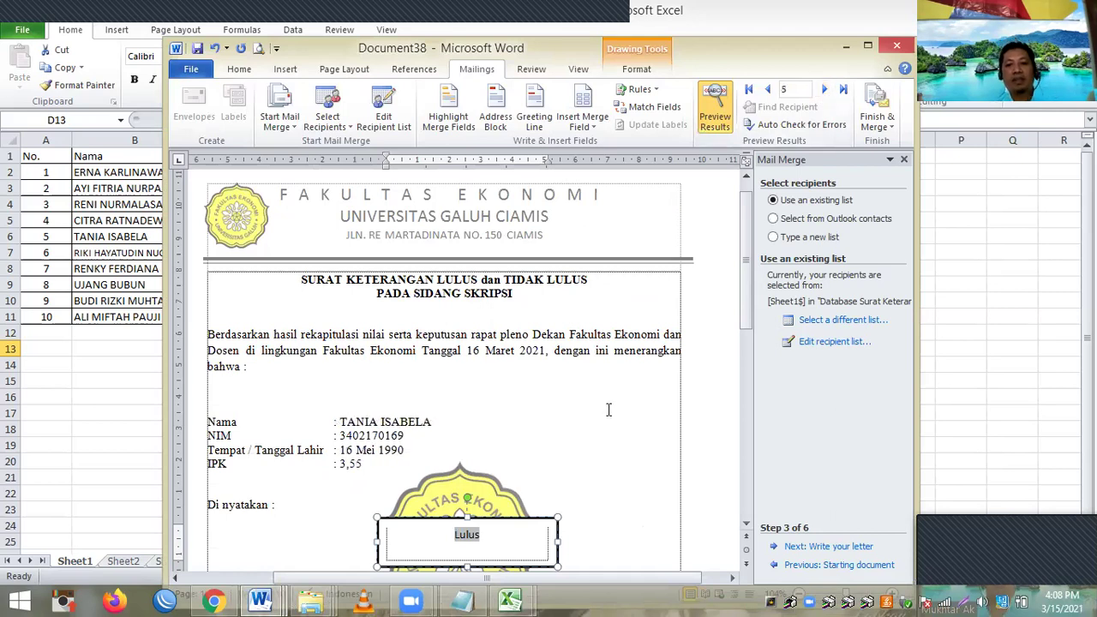
Step: Draw a small rounded rectangle at the letter's right margin, between the opening paragraph and the Nama line
{"action": "left_click", "coordinate": [593, 461]}
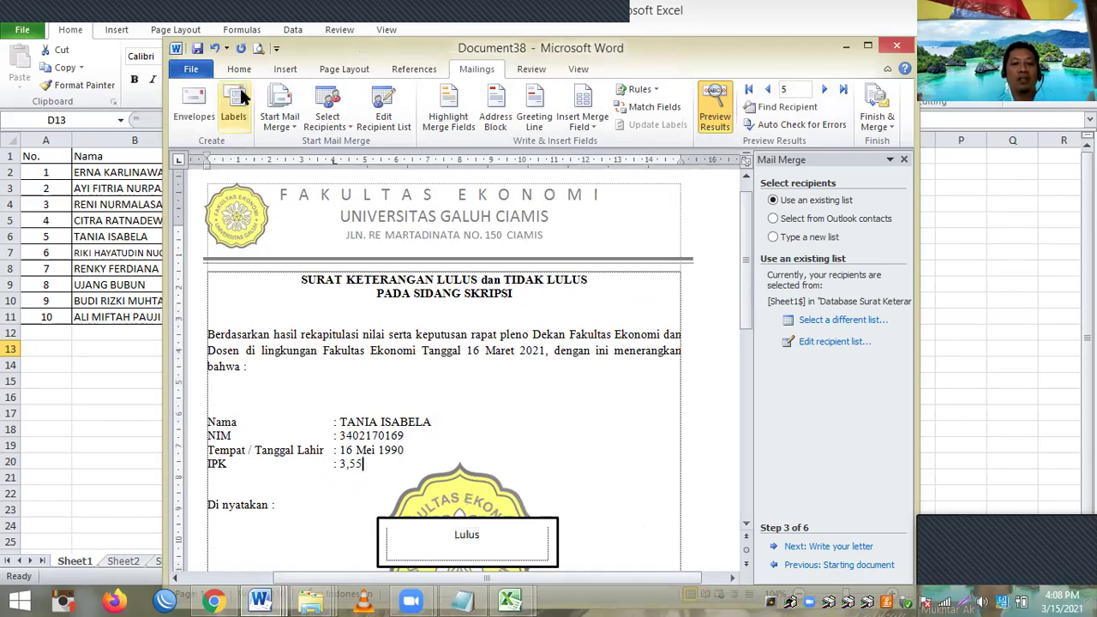
{"action": "left_click", "coordinate": [285, 70]}
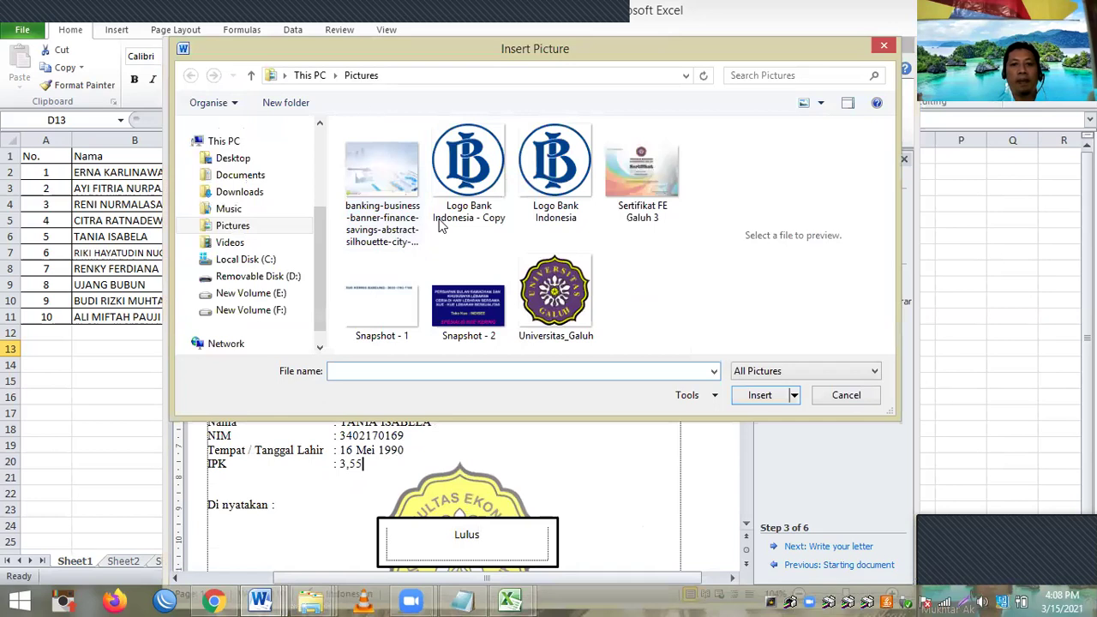
{"action": "key", "text": "Escape"}
{"action": "left_click", "coordinate": [388, 106]}
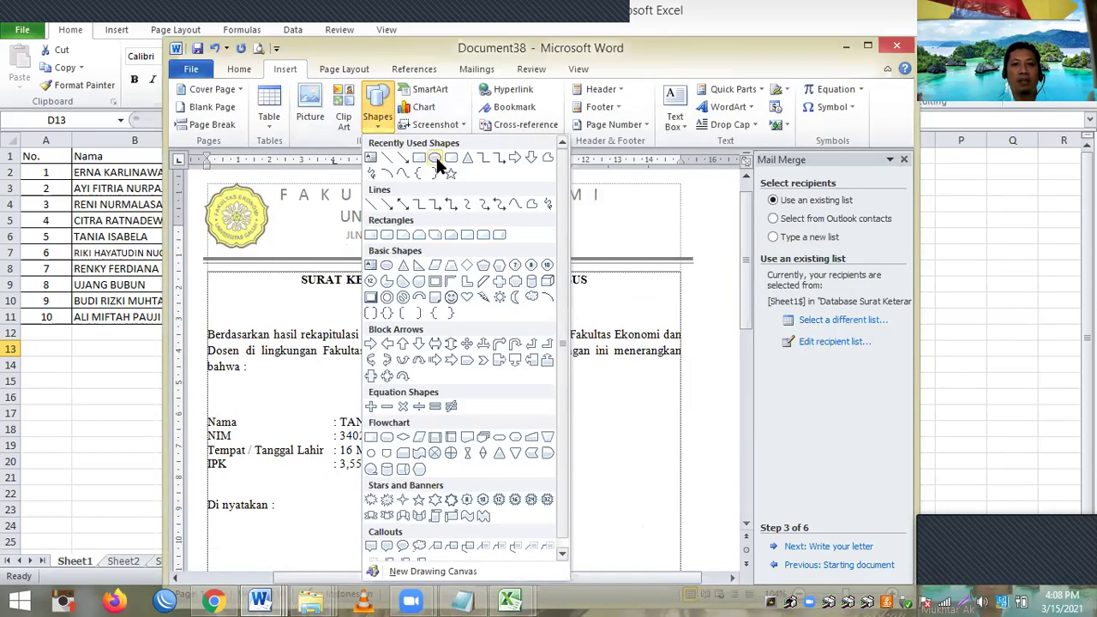
{"action": "left_click", "coordinate": [438, 159]}
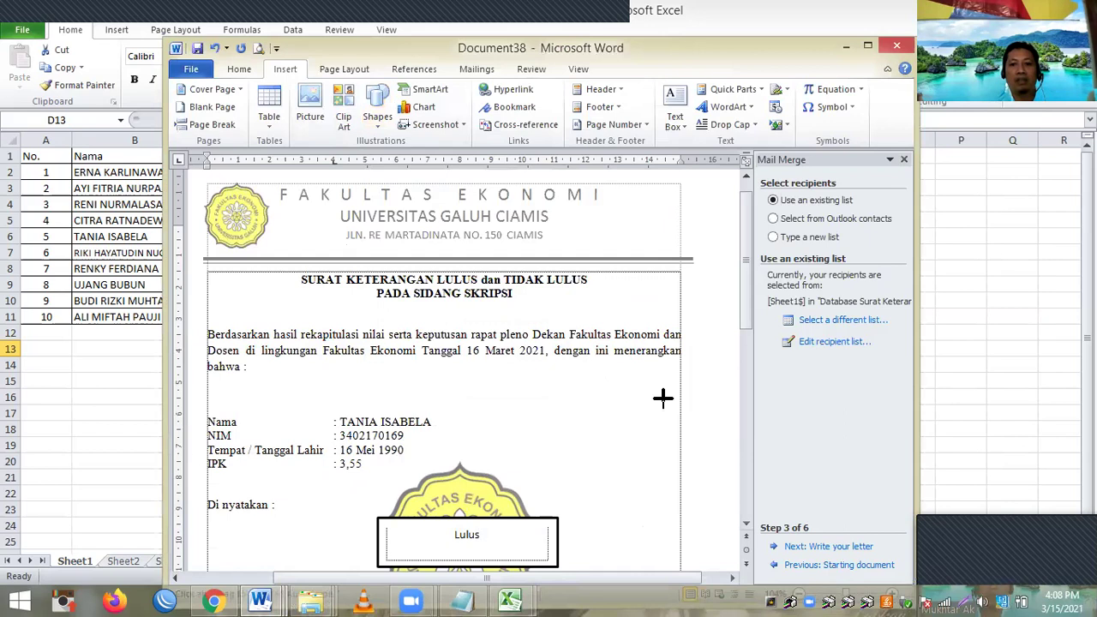
{"action": "left_click_drag", "start_coordinate": [675, 420], "coordinate": [588, 369]}
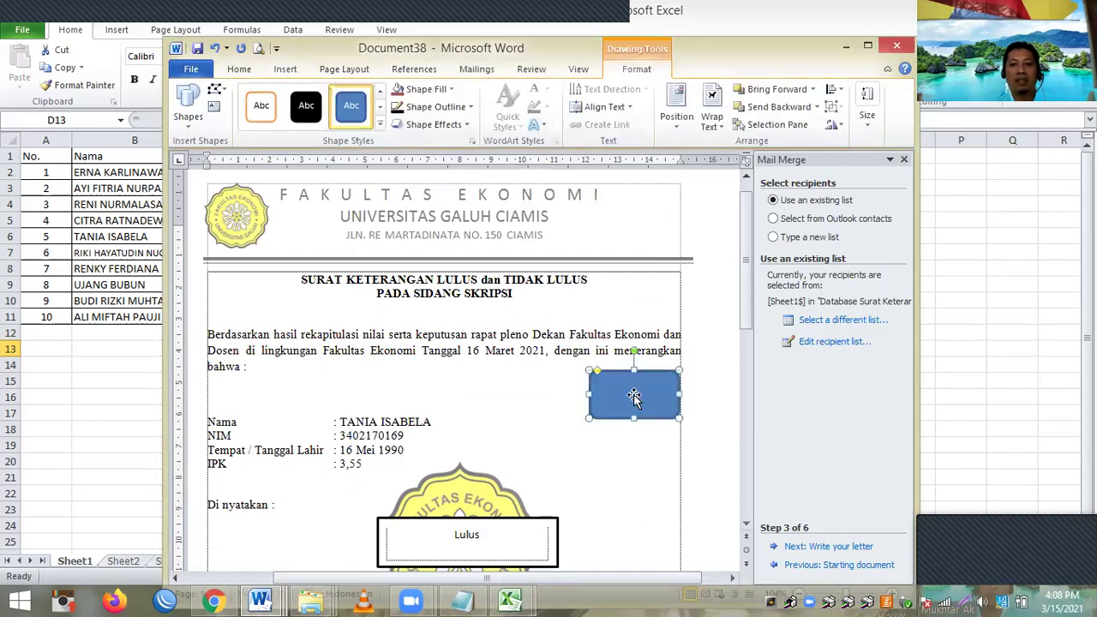
Step: Enable text in the new rounded rectangle and insert the No merge field inside it
{"action": "right_click", "coordinate": [635, 394]}
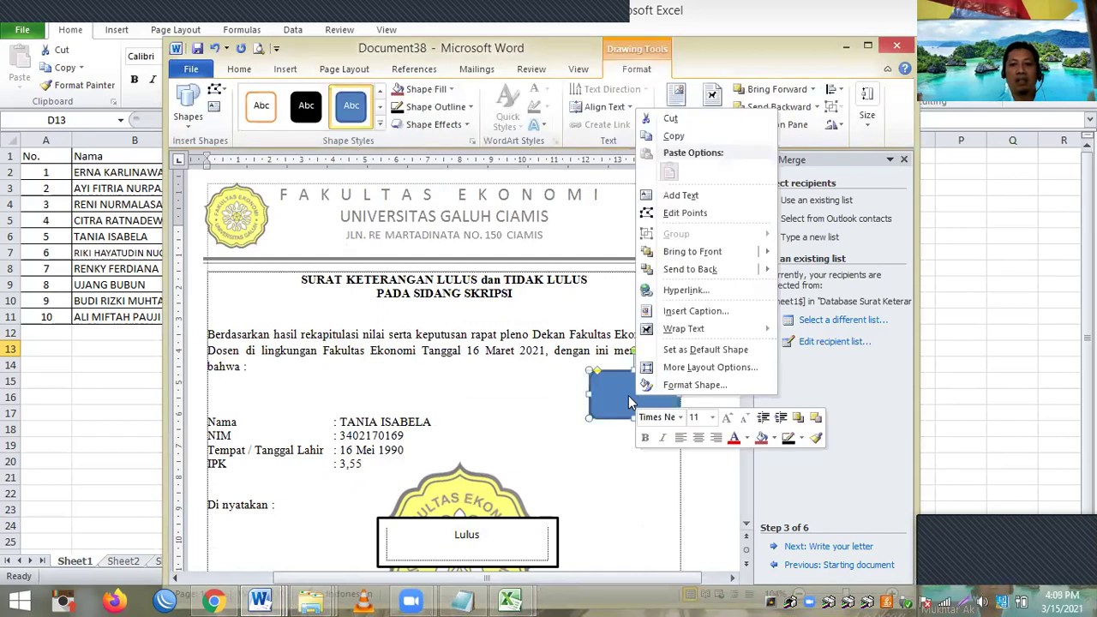
{"action": "left_click", "coordinate": [686, 202]}
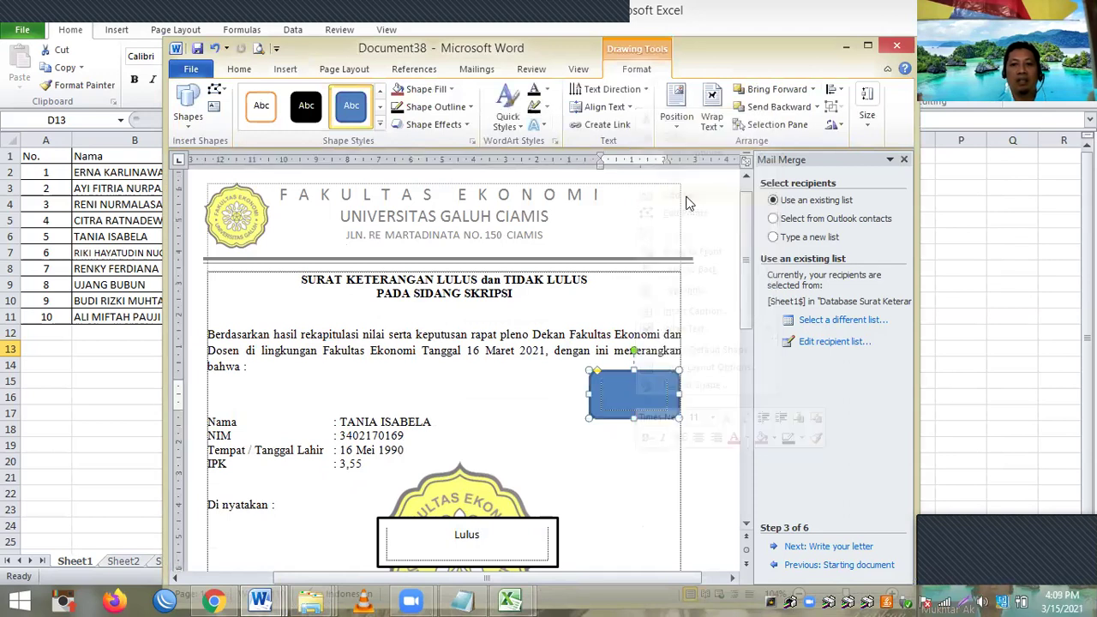
{"action": "left_click", "coordinate": [477, 72]}
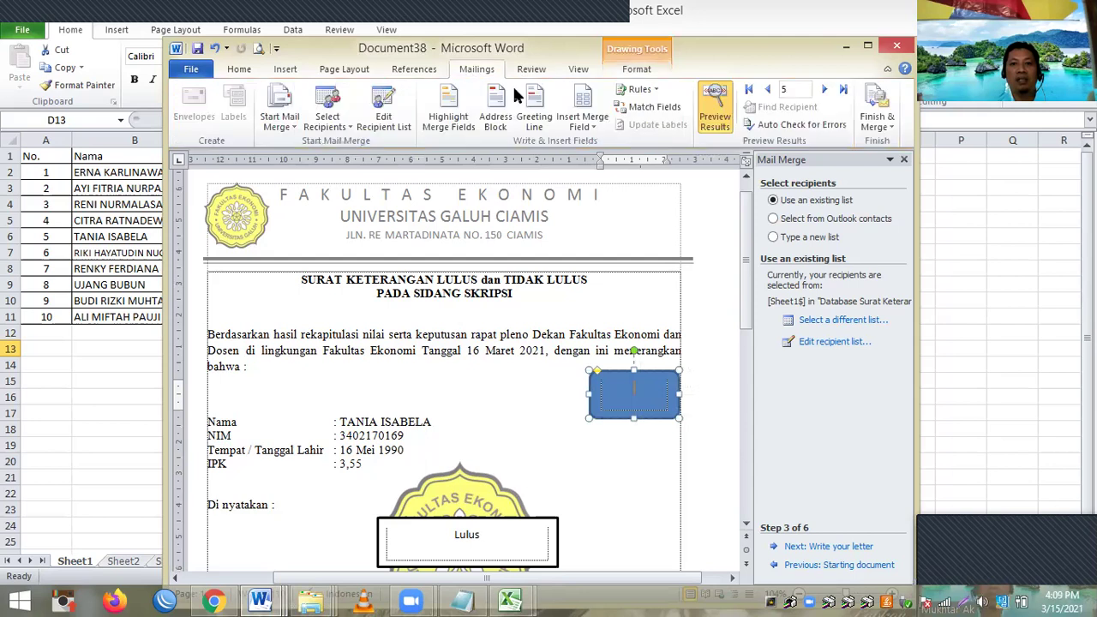
{"action": "left_click", "coordinate": [581, 130]}
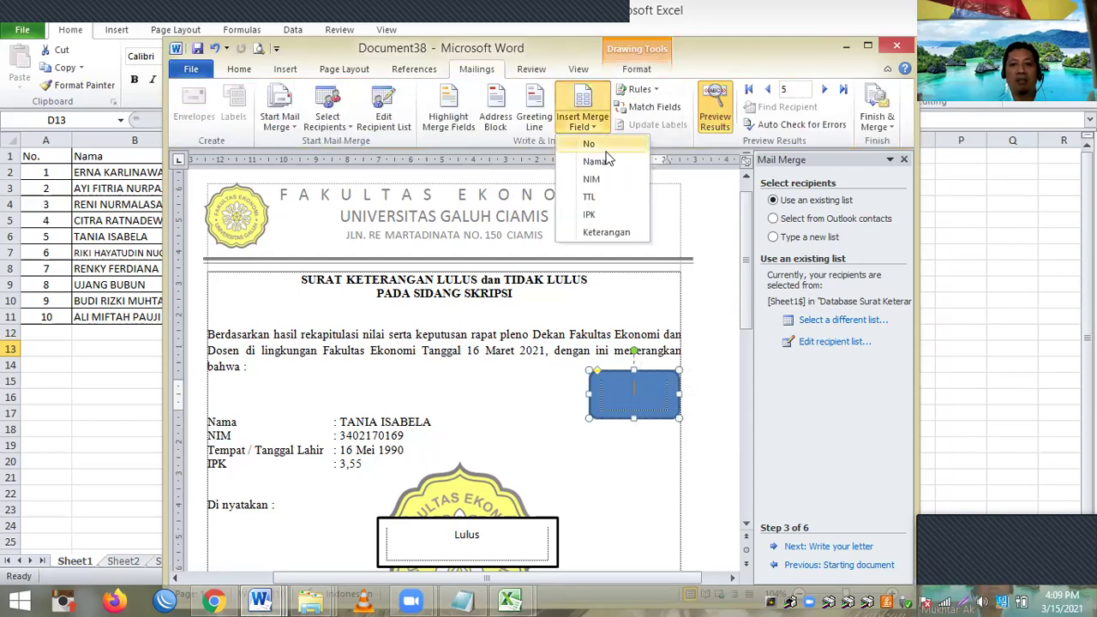
{"action": "key", "text": "Return"}
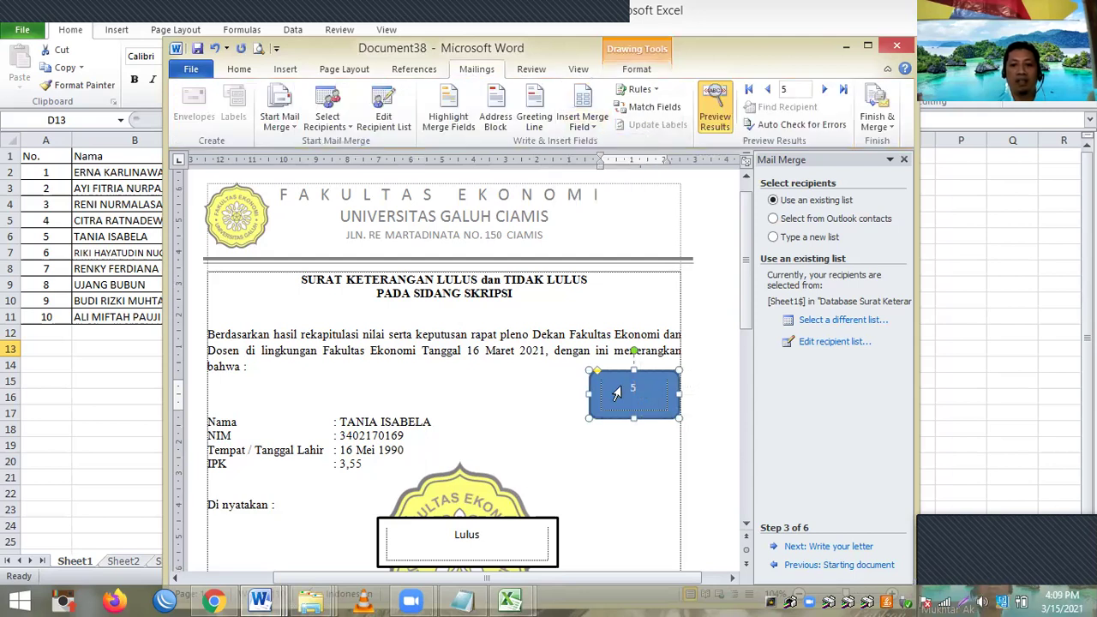
Step: Enlarge the No field's text in the rounded rectangle and apply the glossy red preset style from the last row to the shape
{"action": "left_click", "coordinate": [616, 392]}
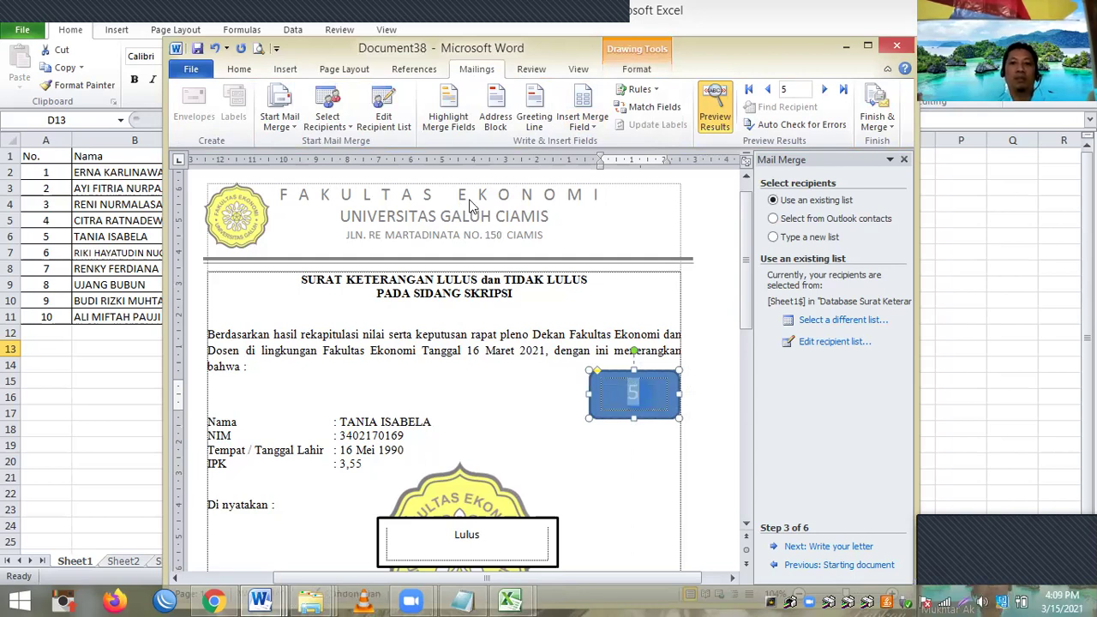
{"action": "left_click", "coordinate": [643, 69]}
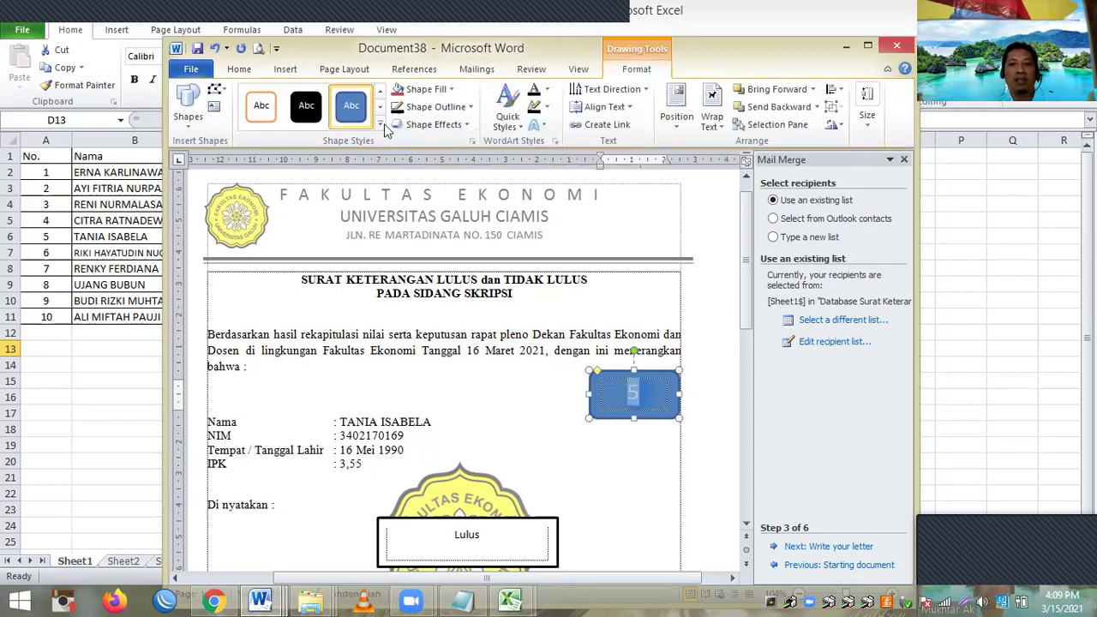
{"action": "left_click", "coordinate": [380, 124]}
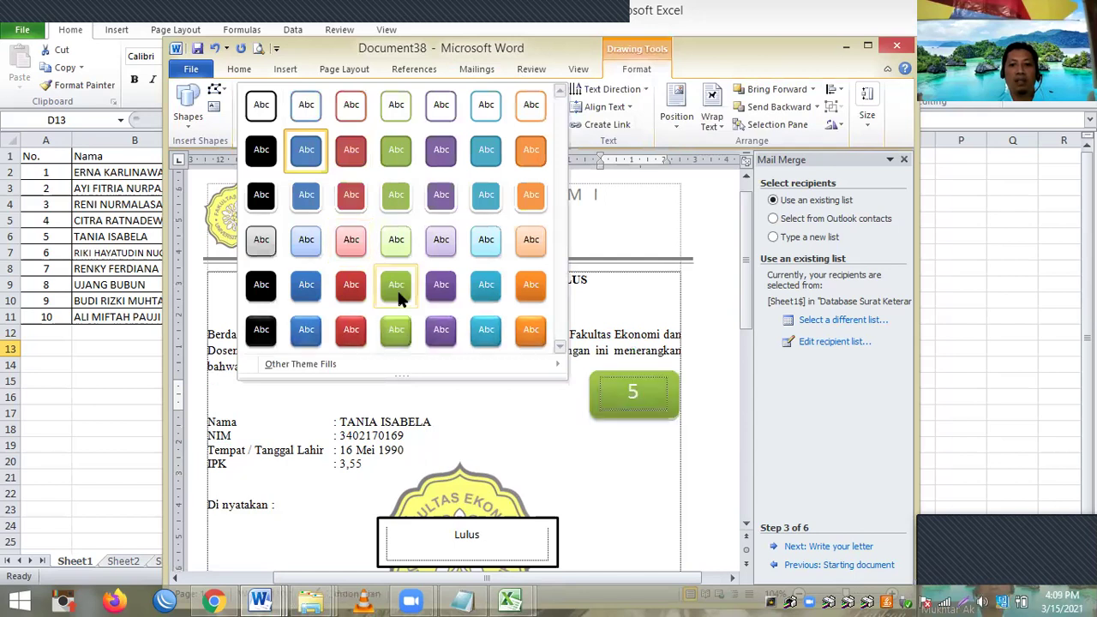
{"action": "left_click", "coordinate": [350, 334]}
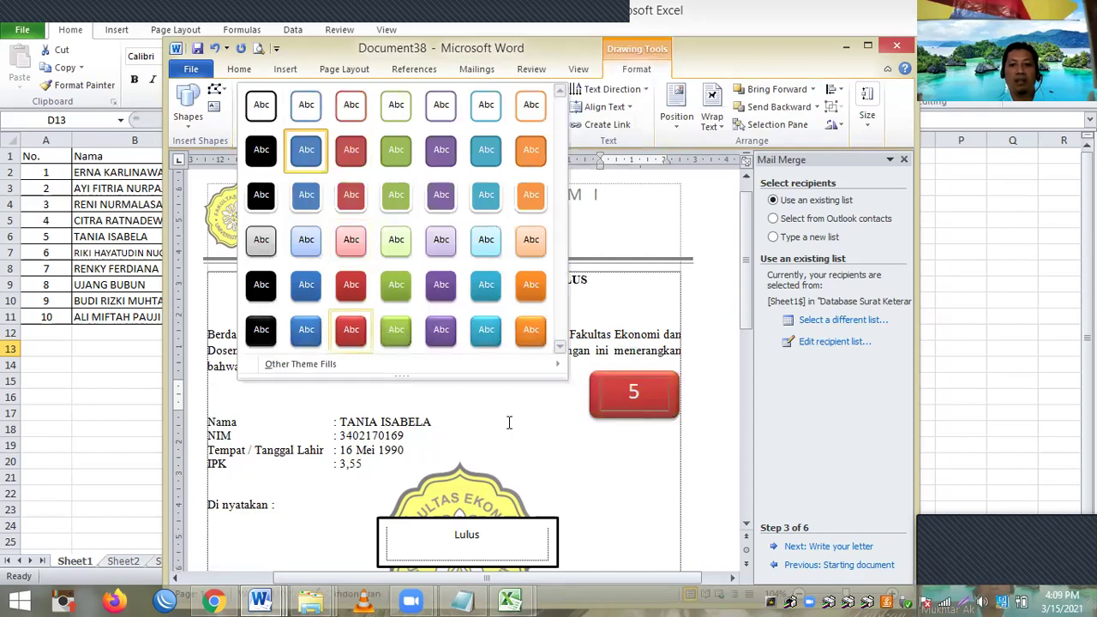
{"action": "left_click", "coordinate": [506, 424]}
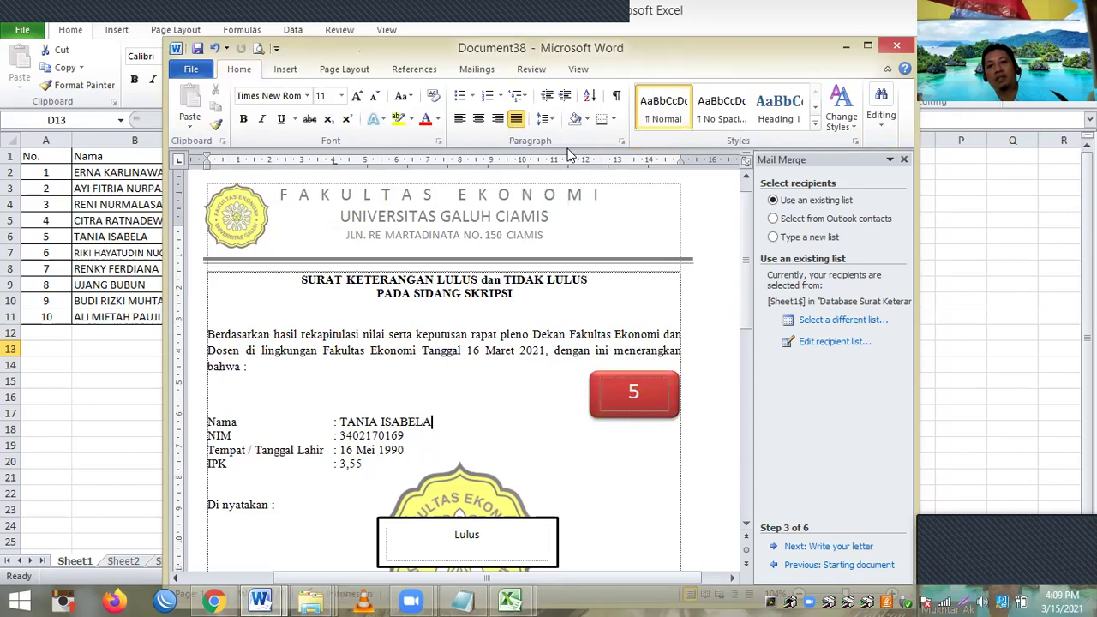
Step: Step the letter preview back from record 5 to record 3, and go straight to record 1
{"action": "scroll", "coordinate": [720, 138], "scroll_direction": "down", "scroll_amount": 4}
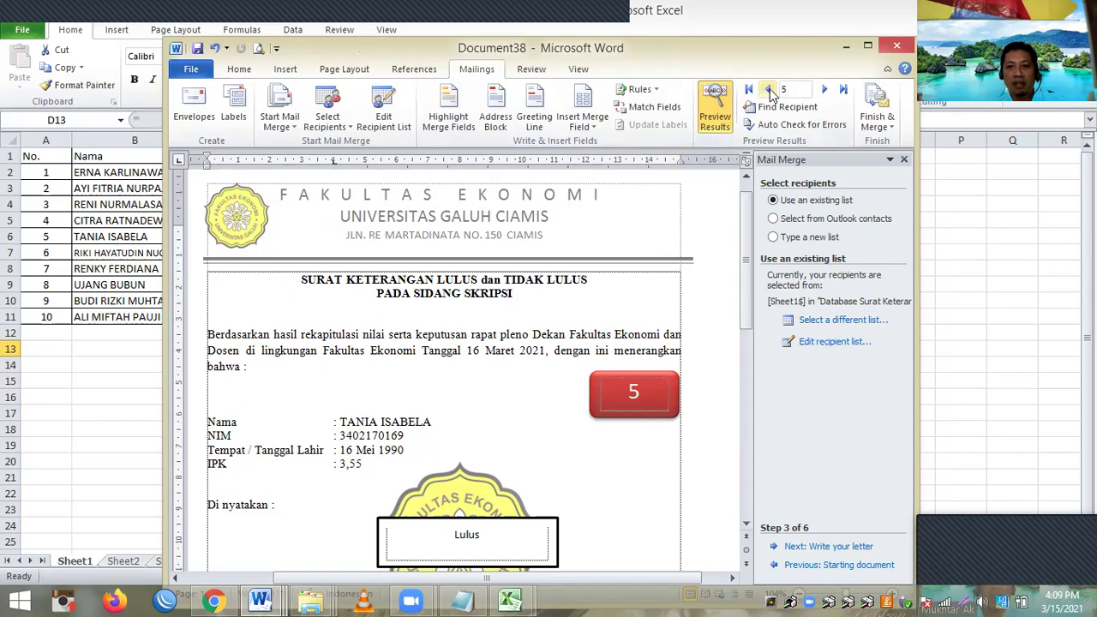
{"action": "left_click", "coordinate": [769, 90]}
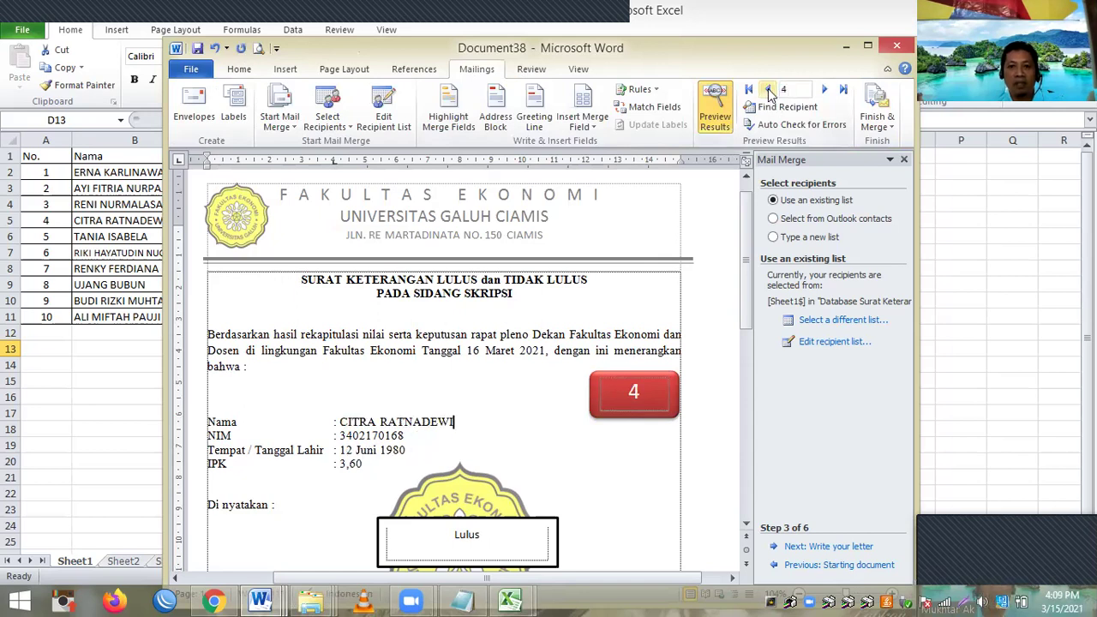
{"action": "left_click", "coordinate": [769, 90]}
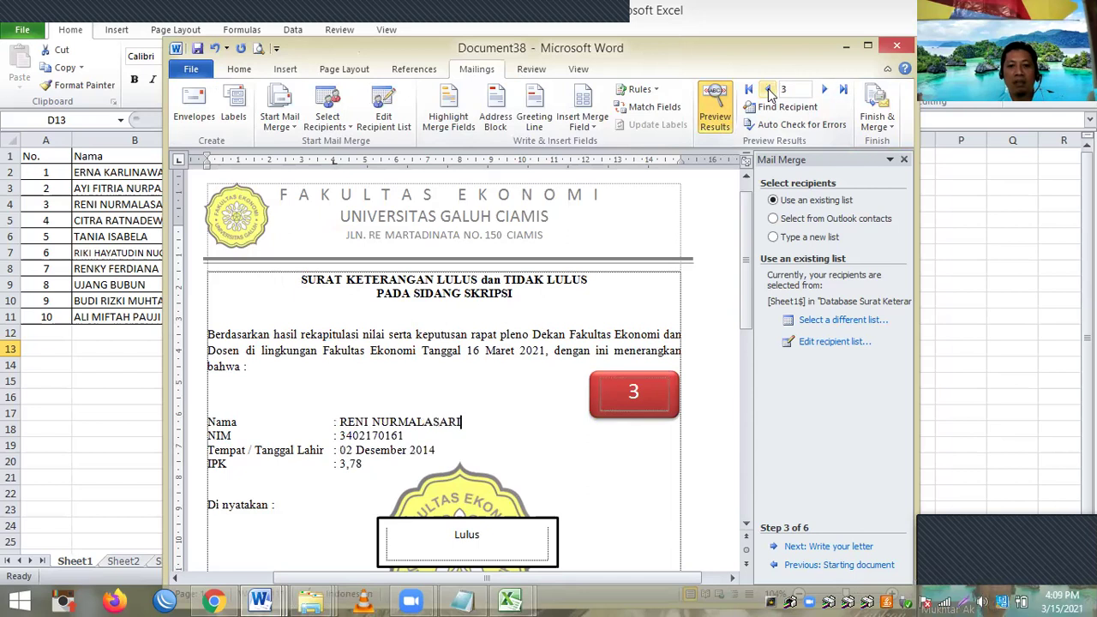
{"action": "left_click", "coordinate": [800, 86]}
{"action": "type", "text": "1"}
{"action": "key", "text": "Return"}
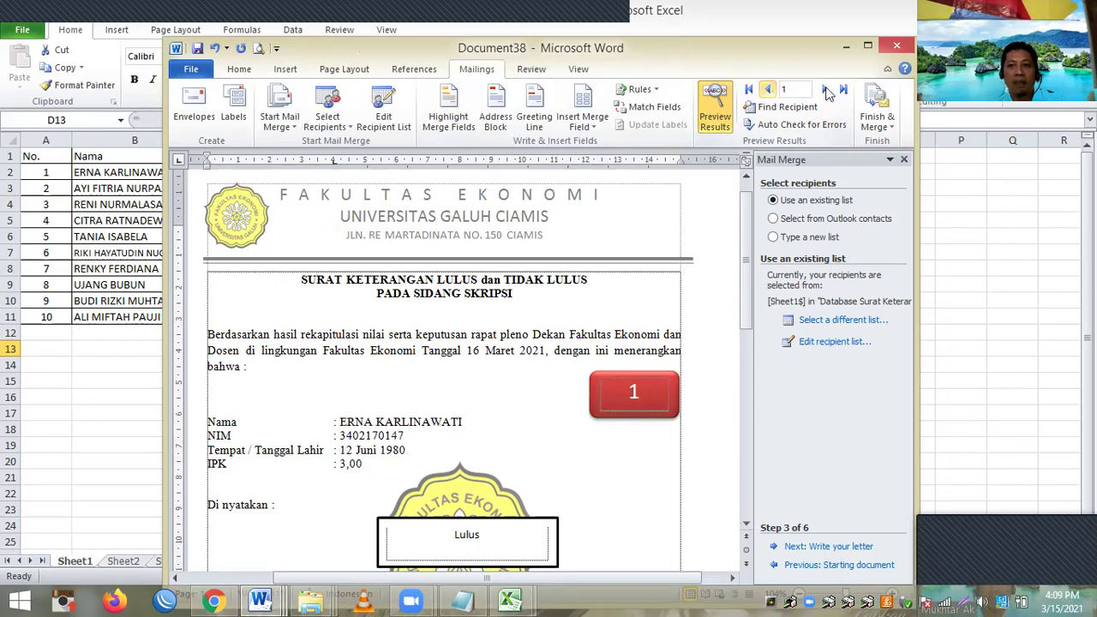
Step: Advance the letter preview from record 1 to record 9 and examine that letter down to its signatures
{"action": "double_click", "coordinate": [825, 90]}
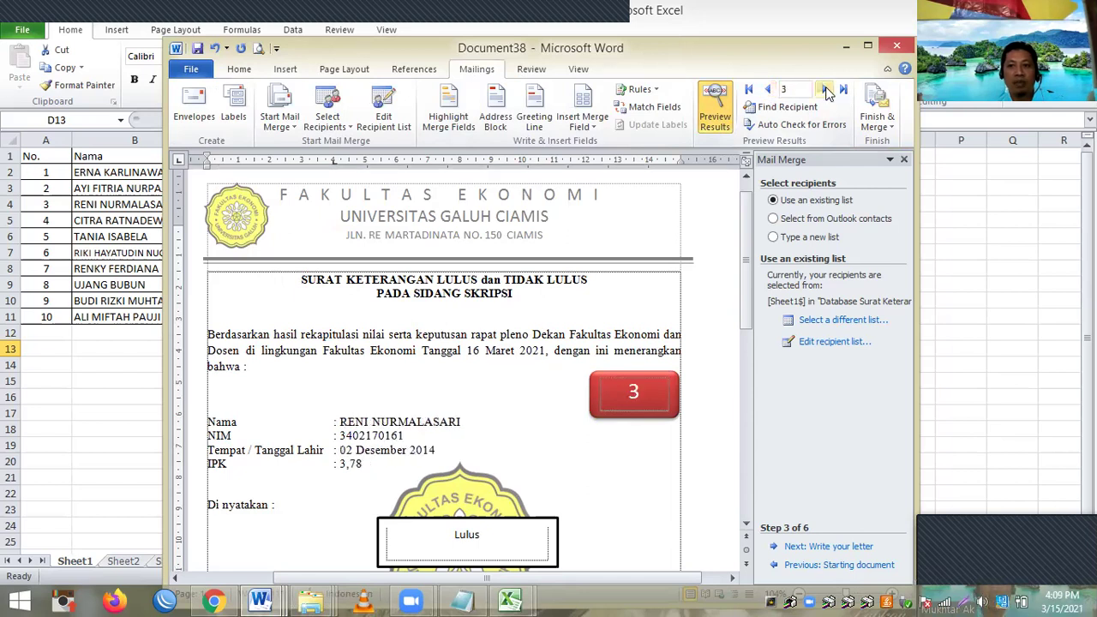
{"action": "double_click", "coordinate": [825, 90]}
{"action": "double_click", "coordinate": [825, 90]}
{"action": "double_click", "coordinate": [824, 90]}
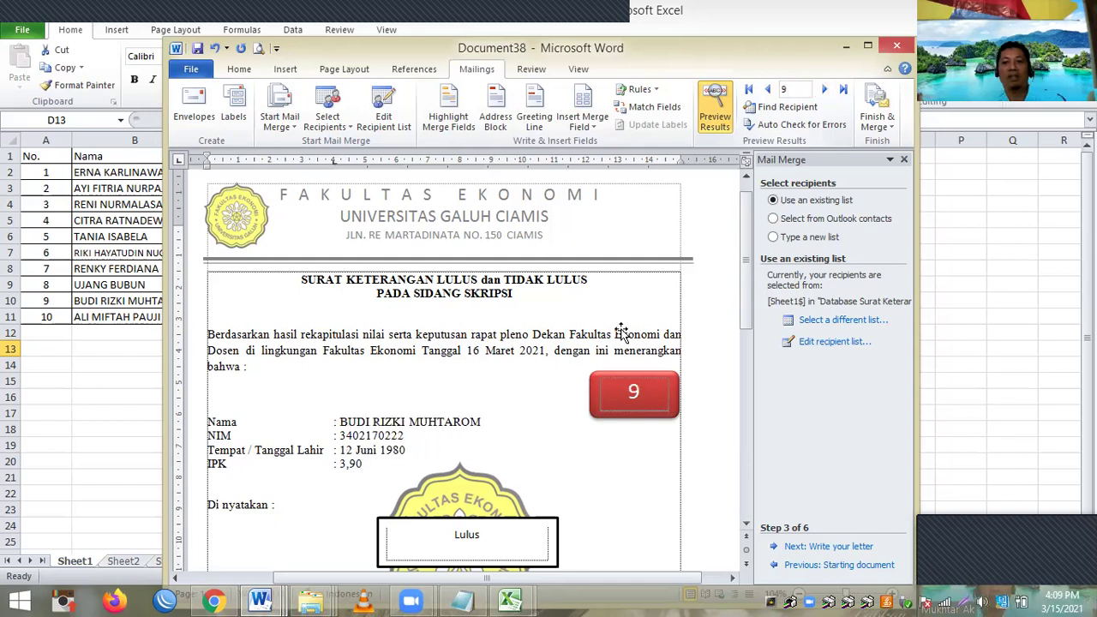
{"action": "scroll", "coordinate": [580, 333], "scroll_direction": "down", "scroll_amount": 10}
{"action": "scroll", "coordinate": [577, 334], "scroll_direction": "up", "scroll_amount": 5}
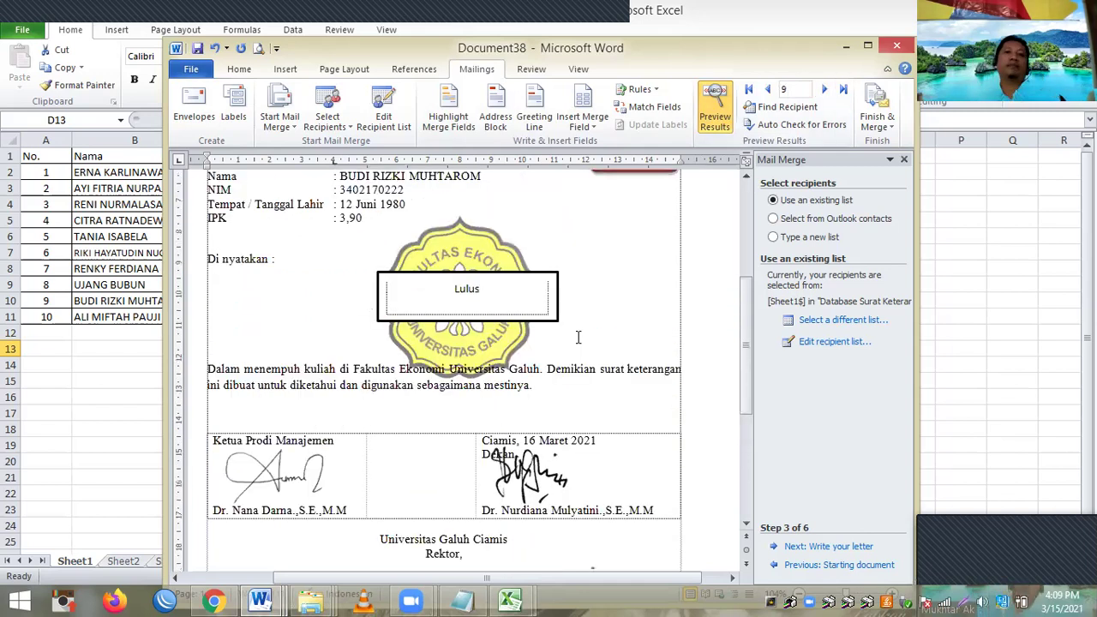
{"action": "scroll", "coordinate": [577, 334], "scroll_direction": "up", "scroll_amount": 4}
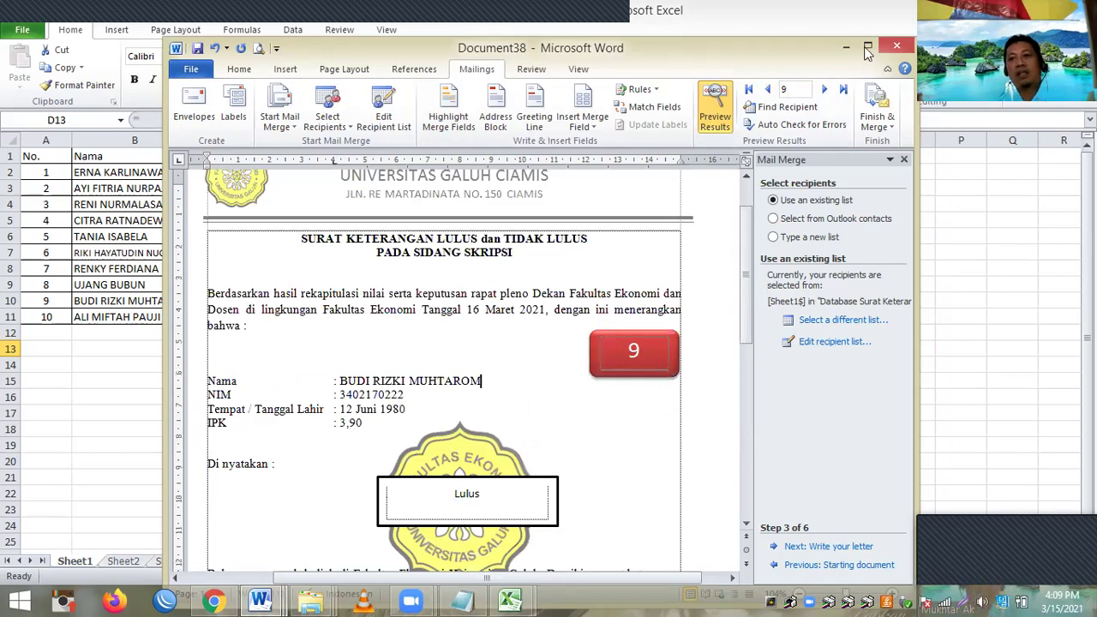
Step: Maximize the merge letter's window and check the previewed letter of record 9
{"action": "key", "text": "super+Up"}
{"action": "left_click", "coordinate": [546, 340]}
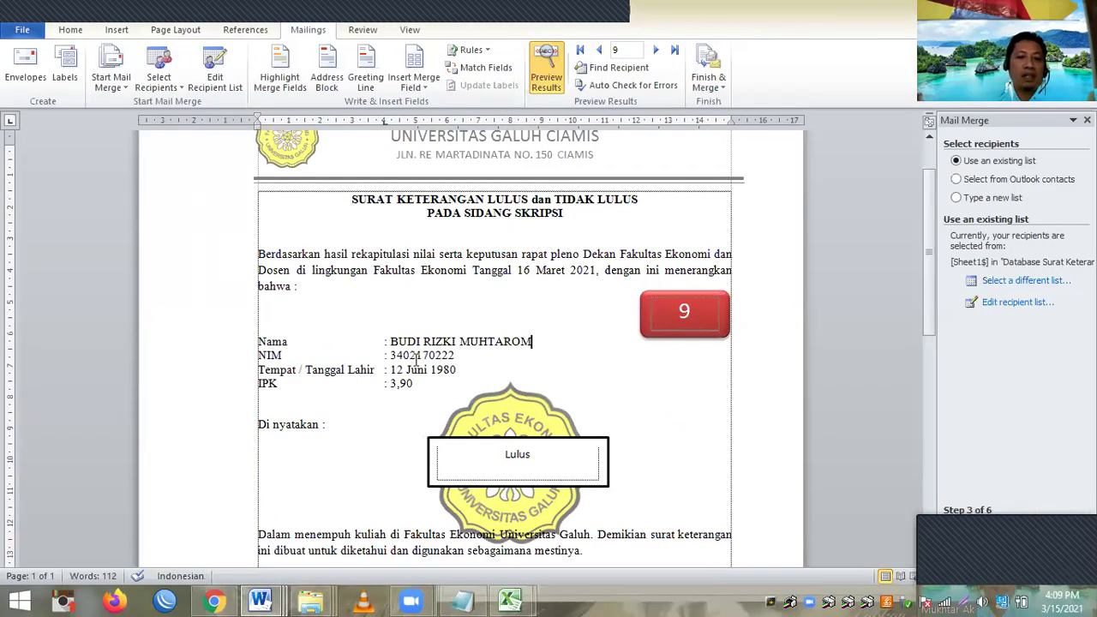
{"action": "scroll", "coordinate": [420, 360], "scroll_direction": "down", "scroll_amount": 3}
{"action": "scroll", "coordinate": [427, 355], "scroll_direction": "up", "scroll_amount": 5}
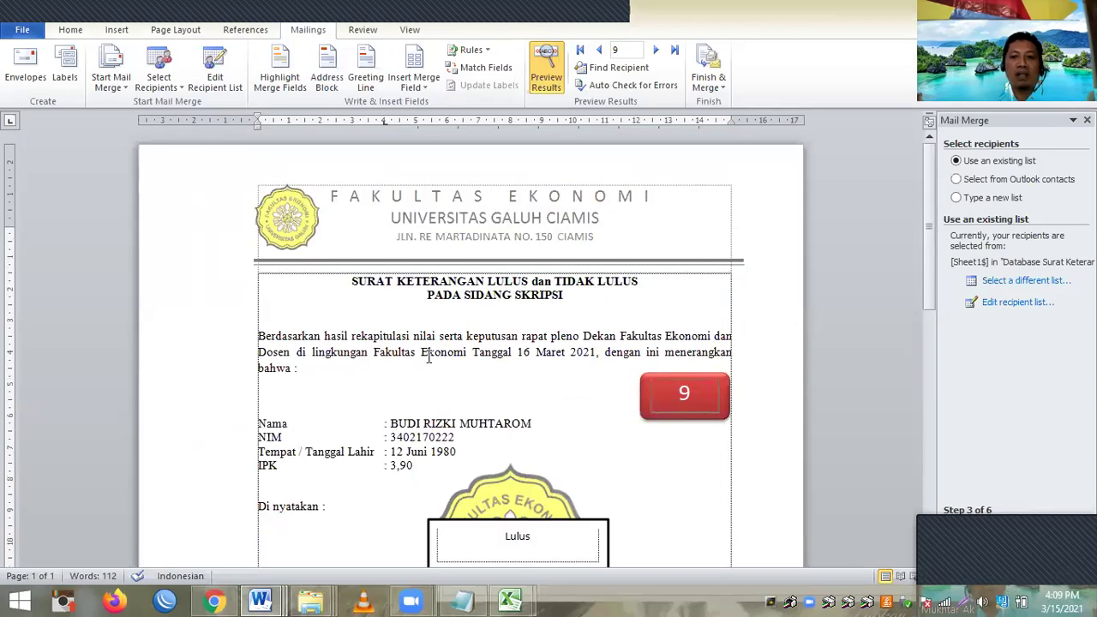
{"action": "left_click", "coordinate": [712, 79]}
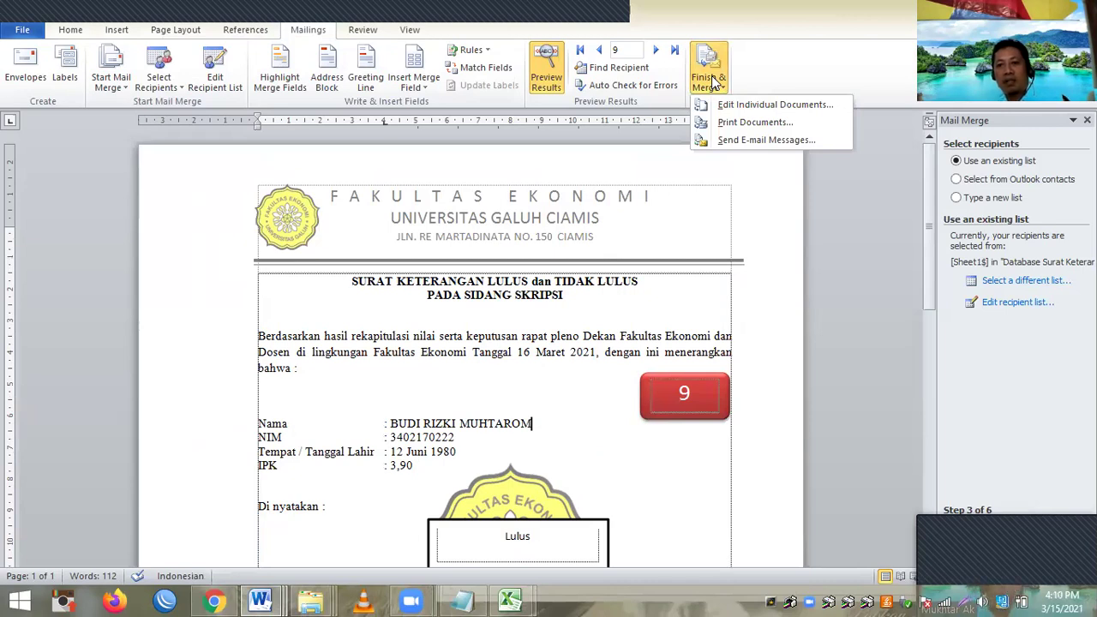
{"action": "left_click", "coordinate": [755, 123]}
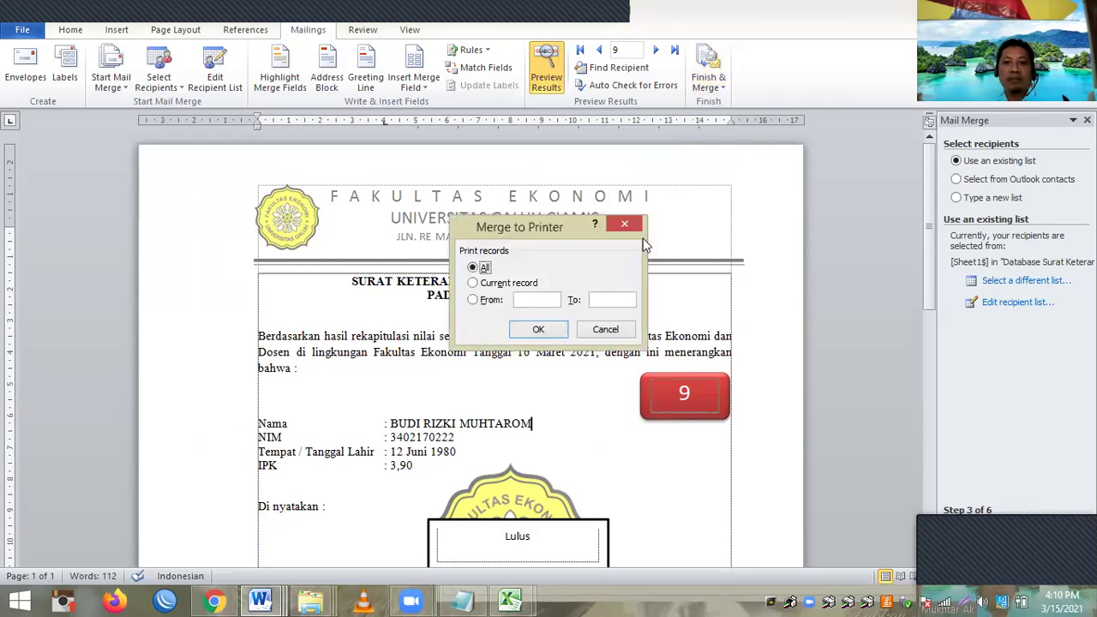
{"action": "left_click", "coordinate": [539, 331]}
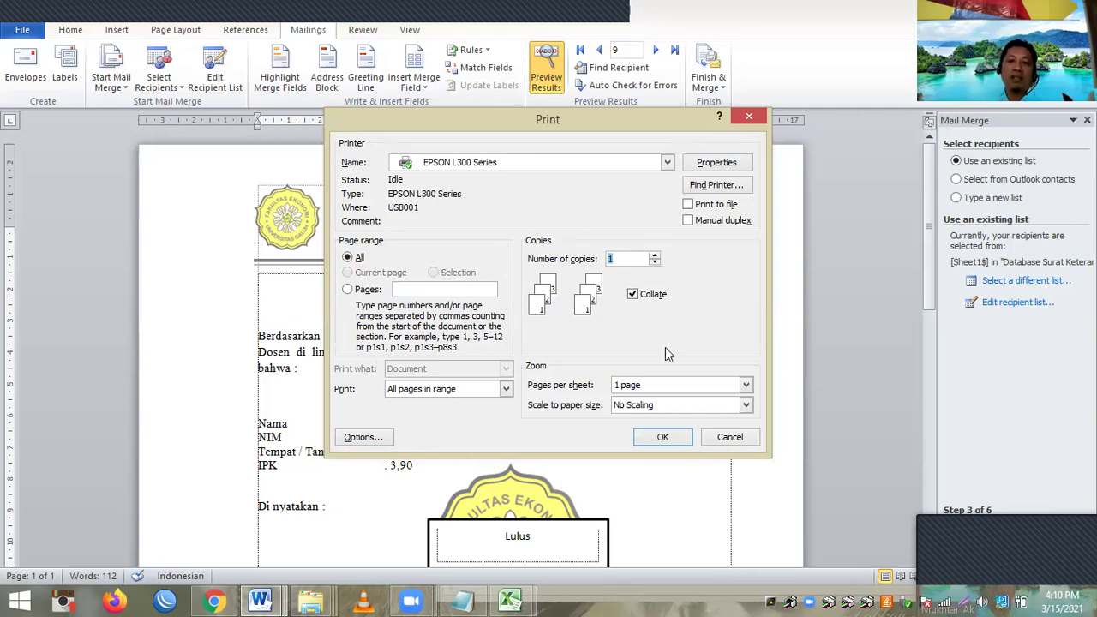
{"action": "left_click", "coordinate": [730, 437]}
Step: Merge records 1 to 10 into a new document of individual letters
{"action": "left_click", "coordinate": [719, 82]}
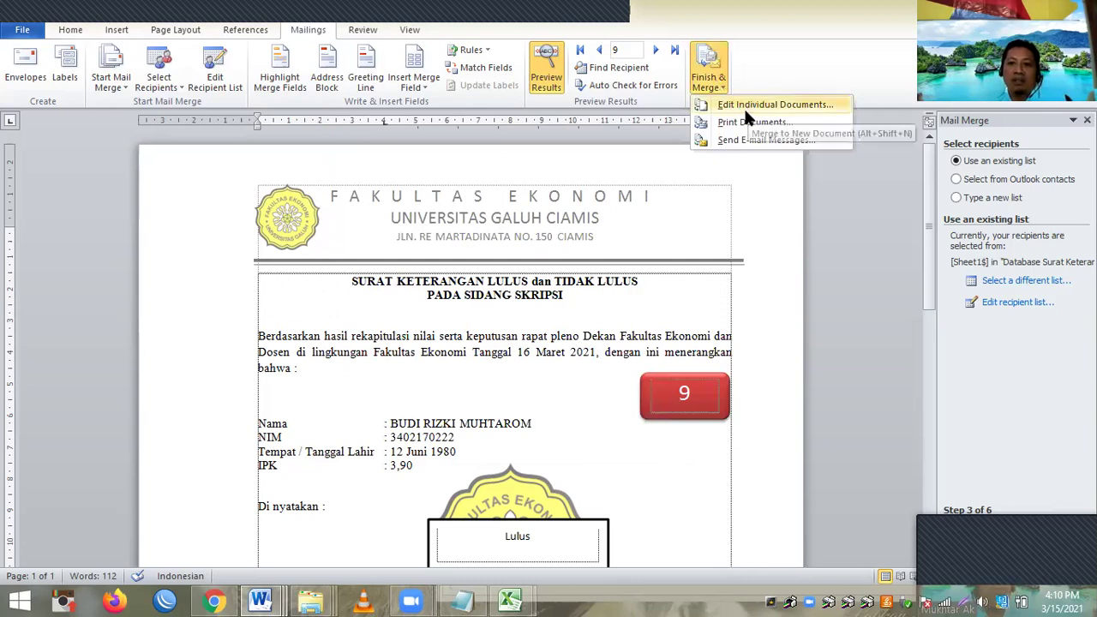
{"action": "key", "text": "Return"}
{"action": "left_click", "coordinate": [541, 300]}
{"action": "type", "text": "1"}
{"action": "left_click", "coordinate": [608, 299]}
{"action": "type", "text": "10"}
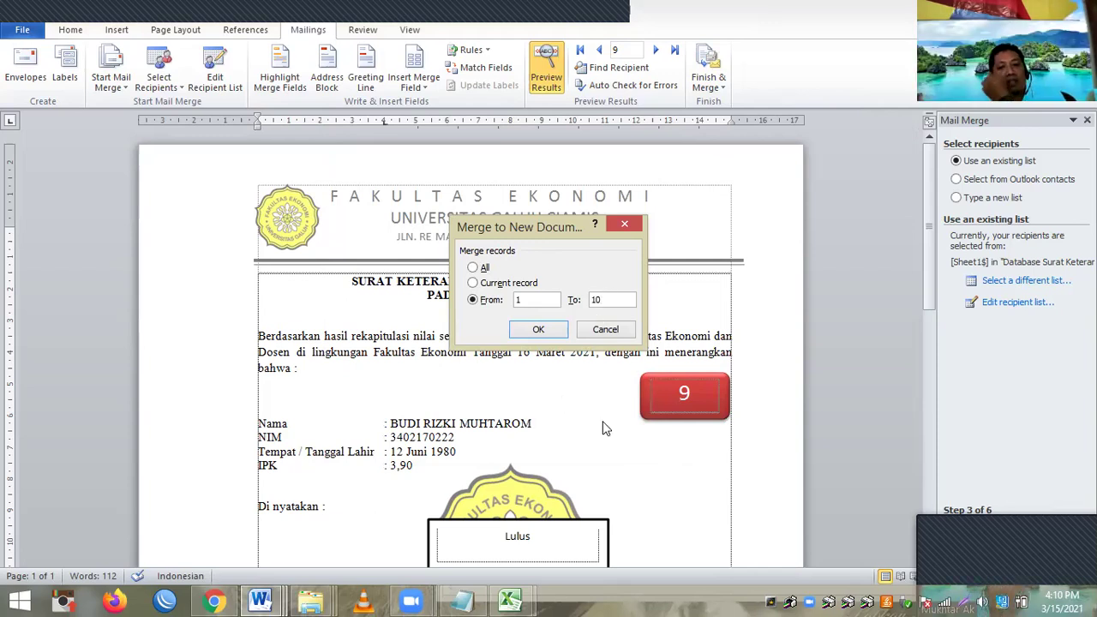
{"action": "left_click", "coordinate": [538, 330]}
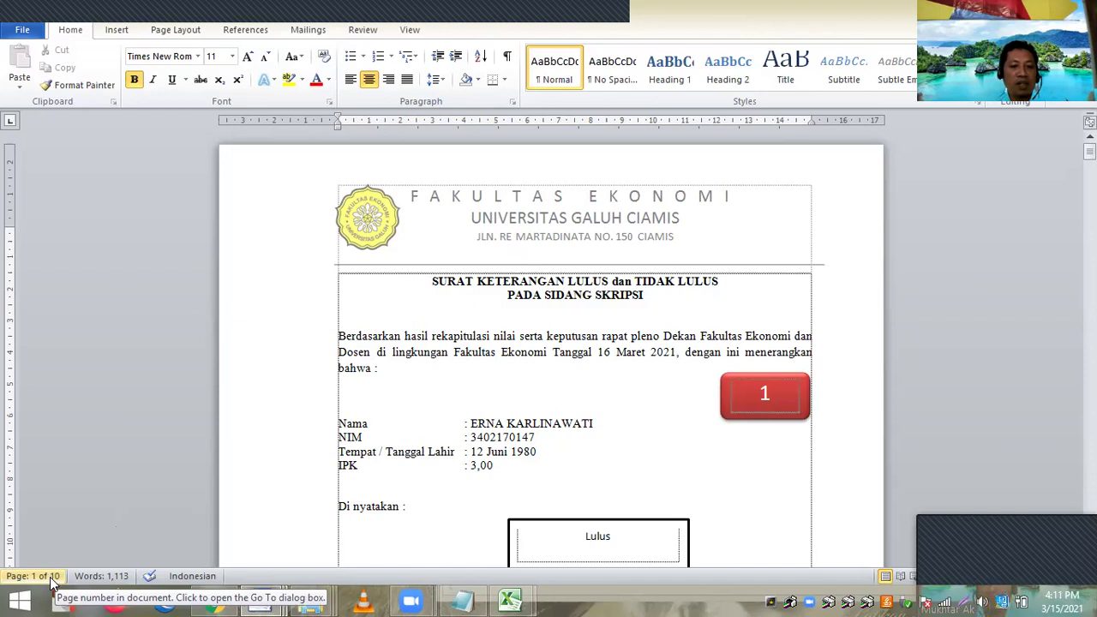
Step: Look through the merged letters from letter 1 to letter 8, checking the number box, student data and pass status
{"action": "scroll", "coordinate": [506, 367], "scroll_direction": "down", "scroll_amount": 5}
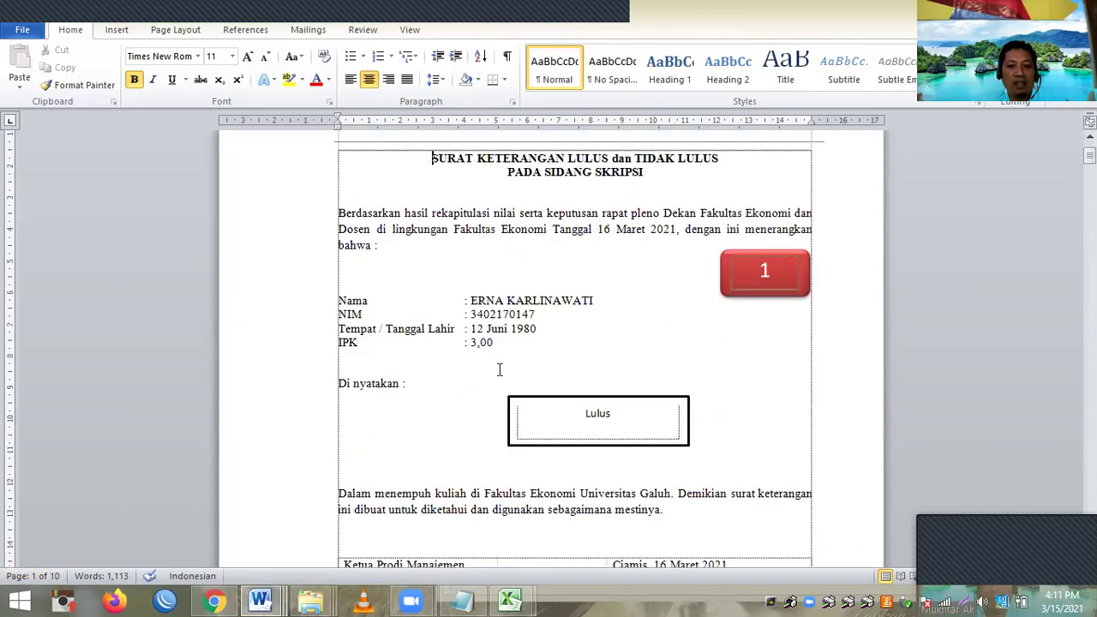
{"action": "scroll", "coordinate": [502, 371], "scroll_direction": "down", "scroll_amount": 6}
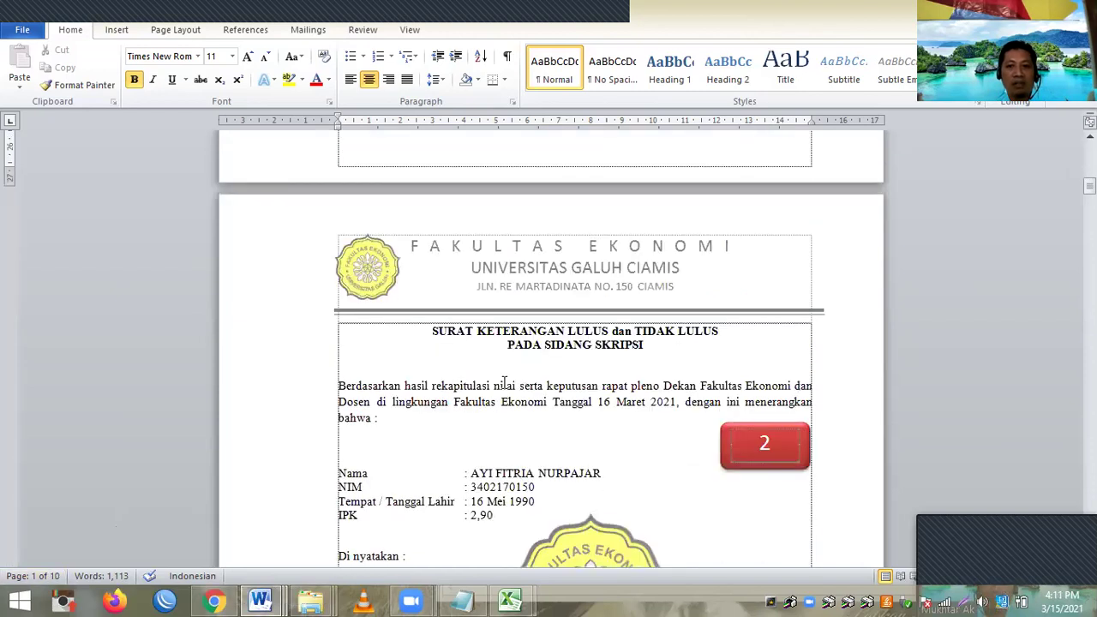
{"action": "scroll", "coordinate": [506, 381], "scroll_direction": "down", "scroll_amount": 4}
{"action": "scroll", "coordinate": [508, 384], "scroll_direction": "up", "scroll_amount": 10}
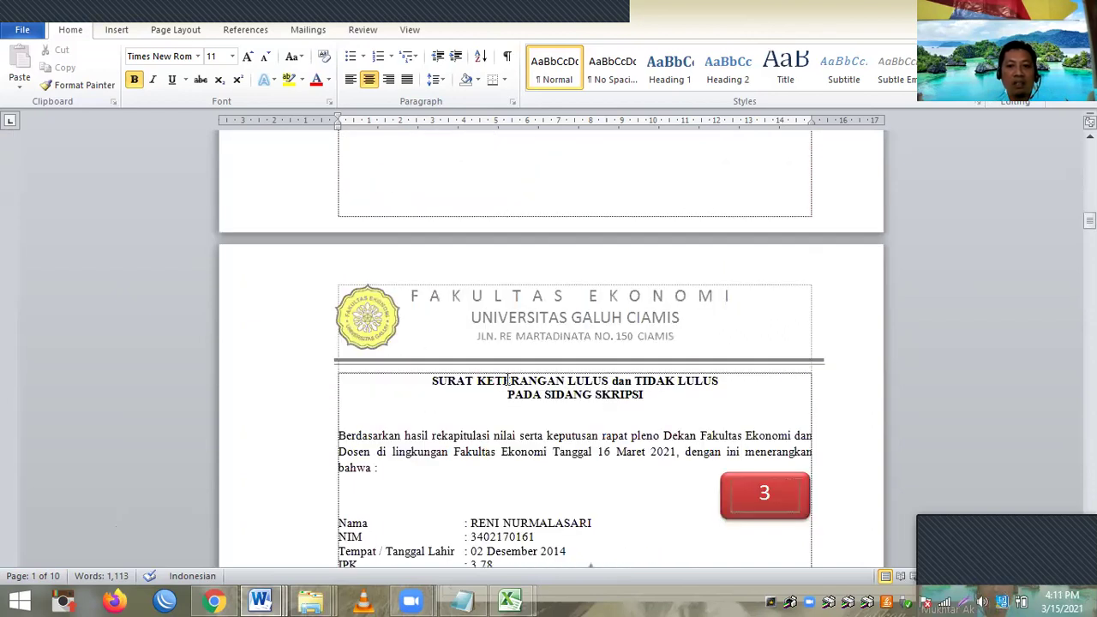
{"action": "scroll", "coordinate": [509, 383], "scroll_direction": "down", "scroll_amount": 5}
{"action": "scroll", "coordinate": [509, 384], "scroll_direction": "down", "scroll_amount": 10}
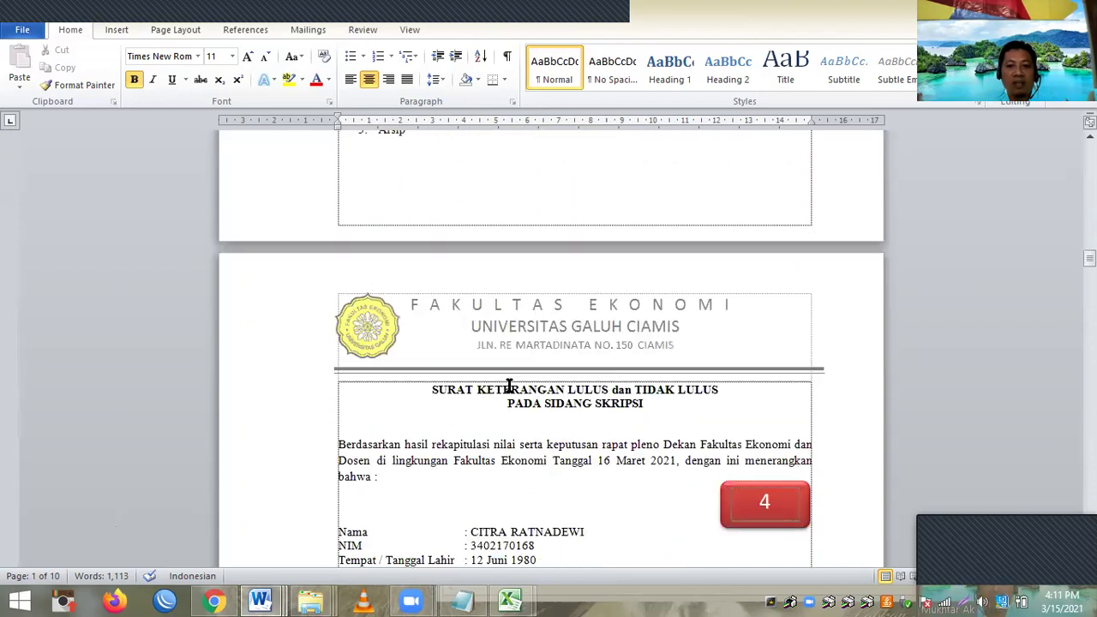
{"action": "scroll", "coordinate": [509, 386], "scroll_direction": "down", "scroll_amount": 3}
{"action": "scroll", "coordinate": [509, 390], "scroll_direction": "down", "scroll_amount": 6}
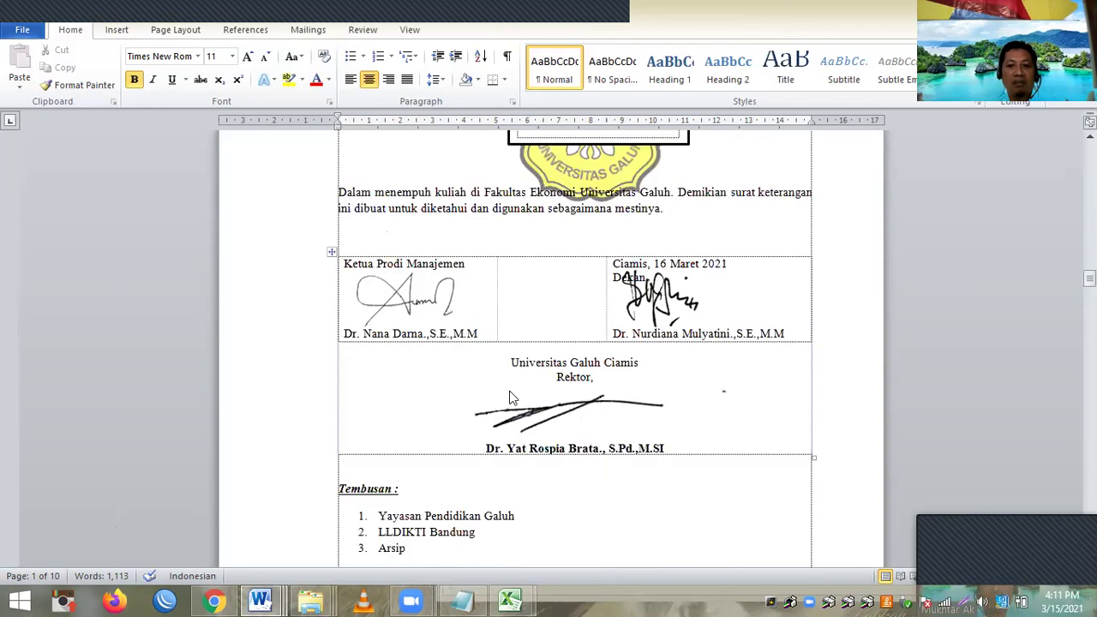
{"action": "scroll", "coordinate": [509, 394], "scroll_direction": "down", "scroll_amount": 5}
{"action": "scroll", "coordinate": [586, 424], "scroll_direction": "down", "scroll_amount": 9}
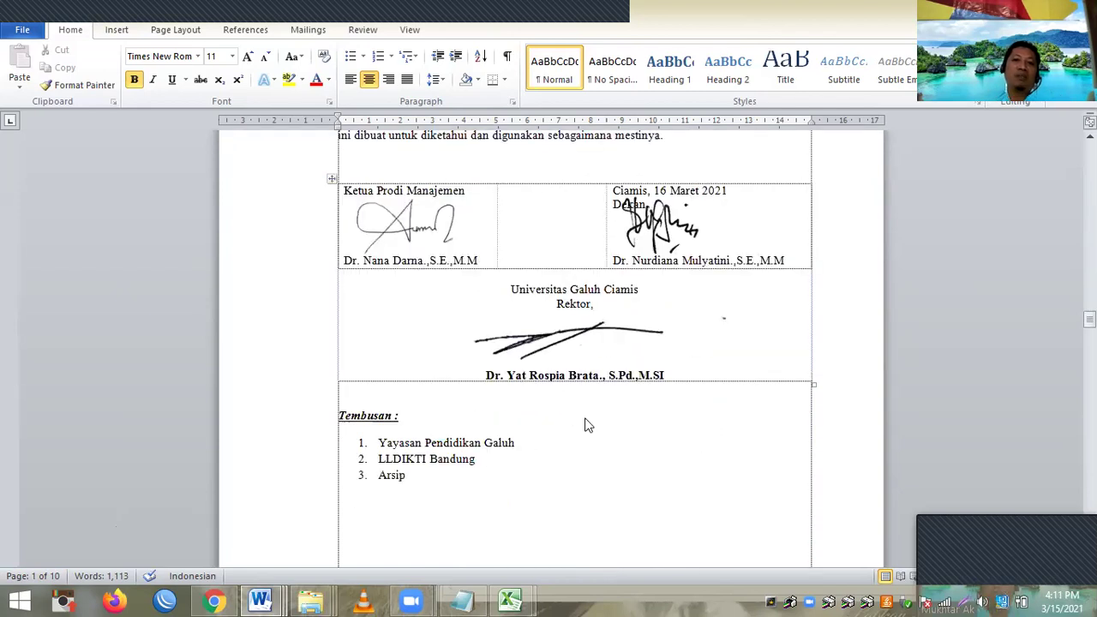
{"action": "scroll", "coordinate": [603, 425], "scroll_direction": "down", "scroll_amount": 14}
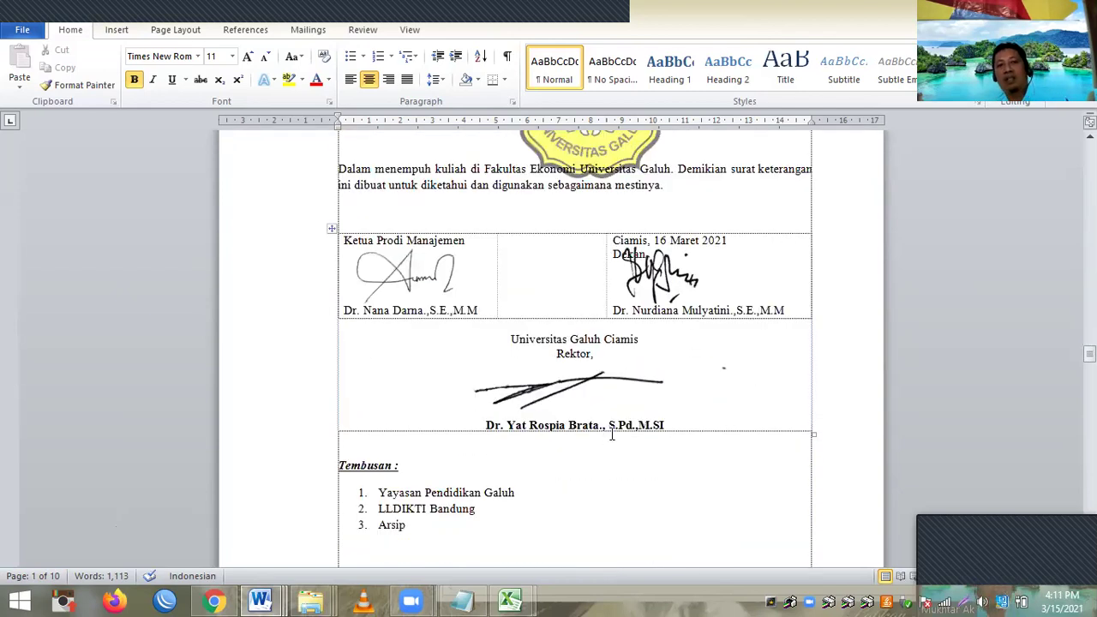
{"action": "scroll", "coordinate": [612, 435], "scroll_direction": "down", "scroll_amount": 5}
{"action": "scroll", "coordinate": [613, 434], "scroll_direction": "down", "scroll_amount": 3}
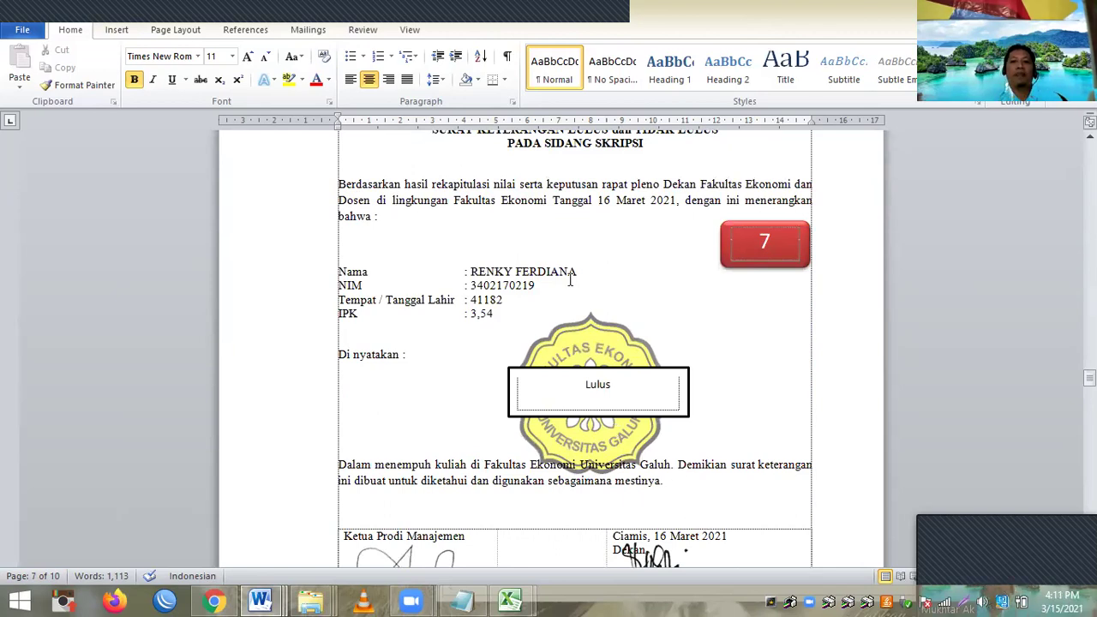
{"action": "scroll", "coordinate": [603, 310], "scroll_direction": "down", "scroll_amount": 7}
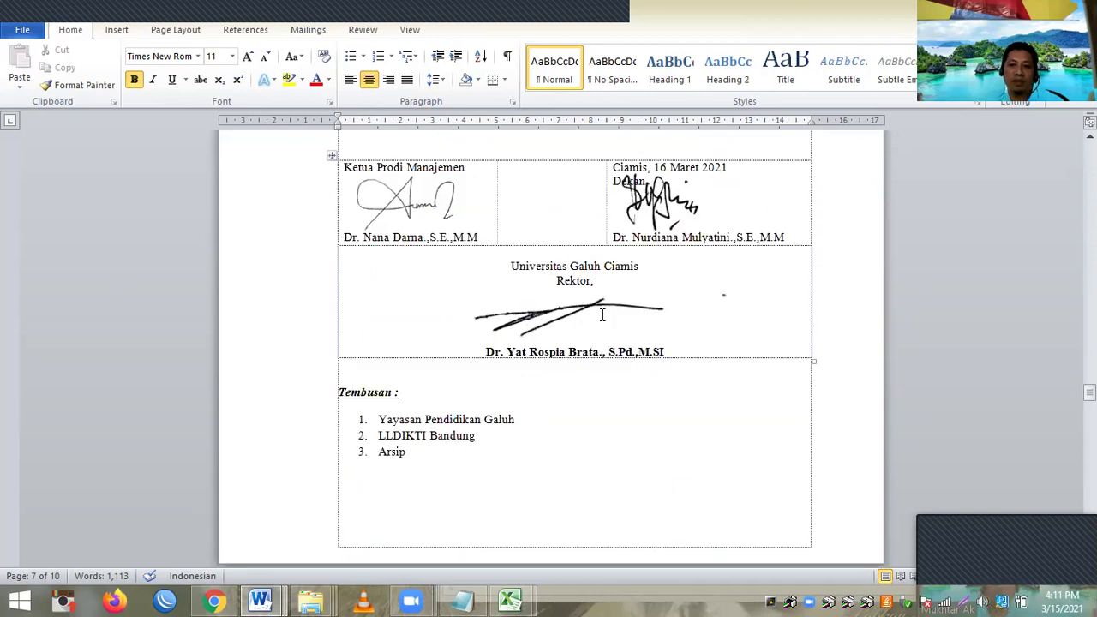
{"action": "scroll", "coordinate": [600, 324], "scroll_direction": "down", "scroll_amount": 5}
{"action": "scroll", "coordinate": [588, 314], "scroll_direction": "up", "scroll_amount": 8}
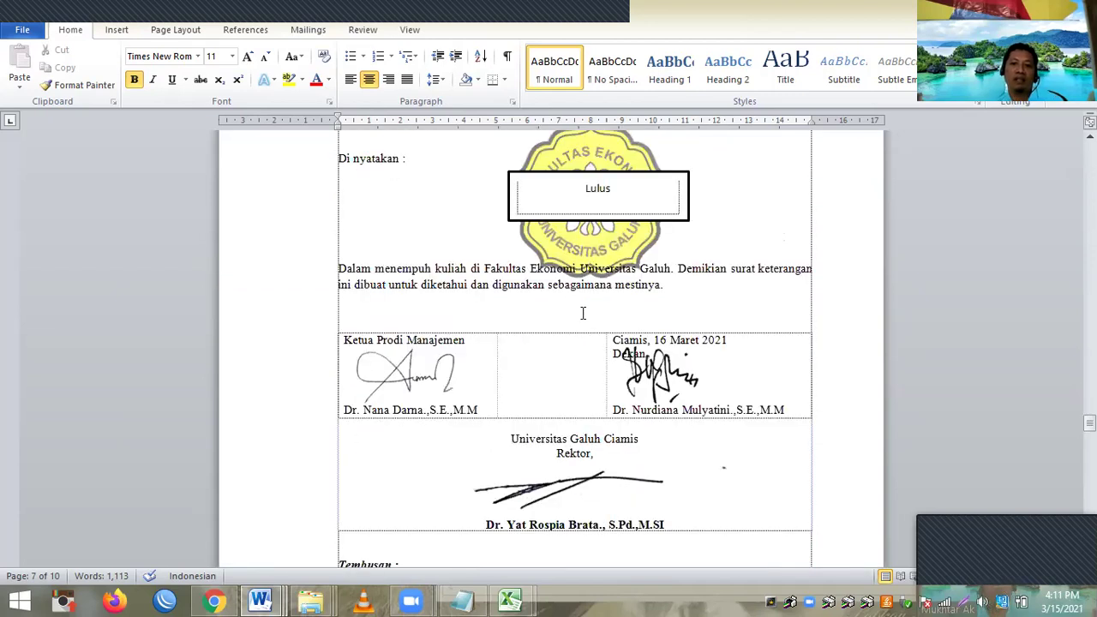
{"action": "scroll", "coordinate": [580, 319], "scroll_direction": "down", "scroll_amount": 3}
{"action": "scroll", "coordinate": [580, 317], "scroll_direction": "down", "scroll_amount": 5}
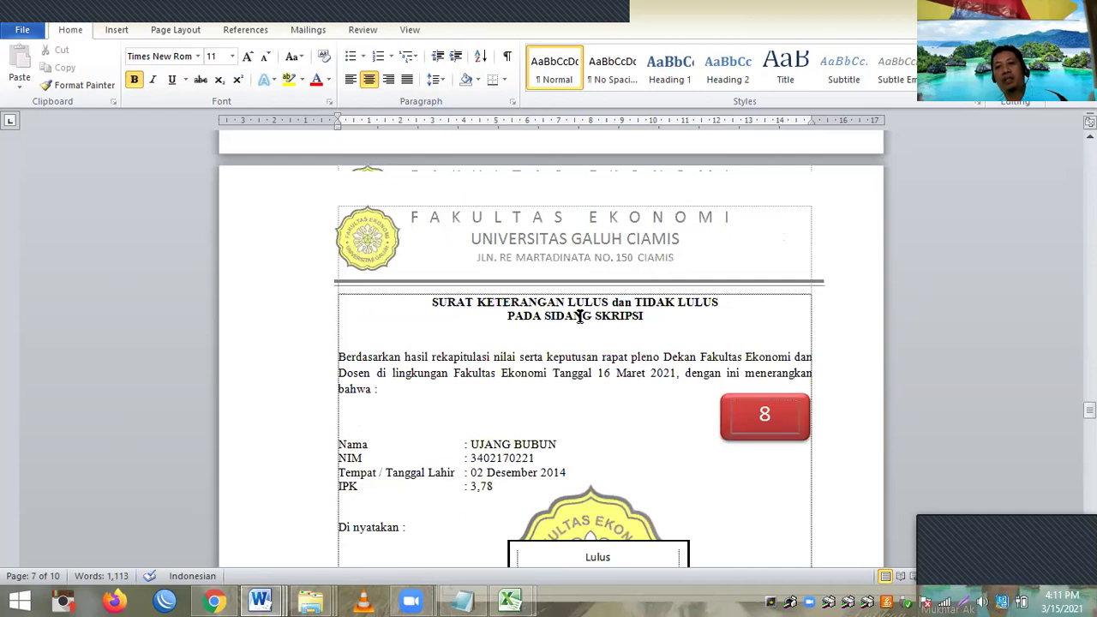
Step: Review the merged letters in reverse from letter 8 back to the start of letter 1
{"action": "scroll", "coordinate": [580, 318], "scroll_direction": "up", "scroll_amount": 8}
{"action": "scroll", "coordinate": [579, 316], "scroll_direction": "down", "scroll_amount": 10}
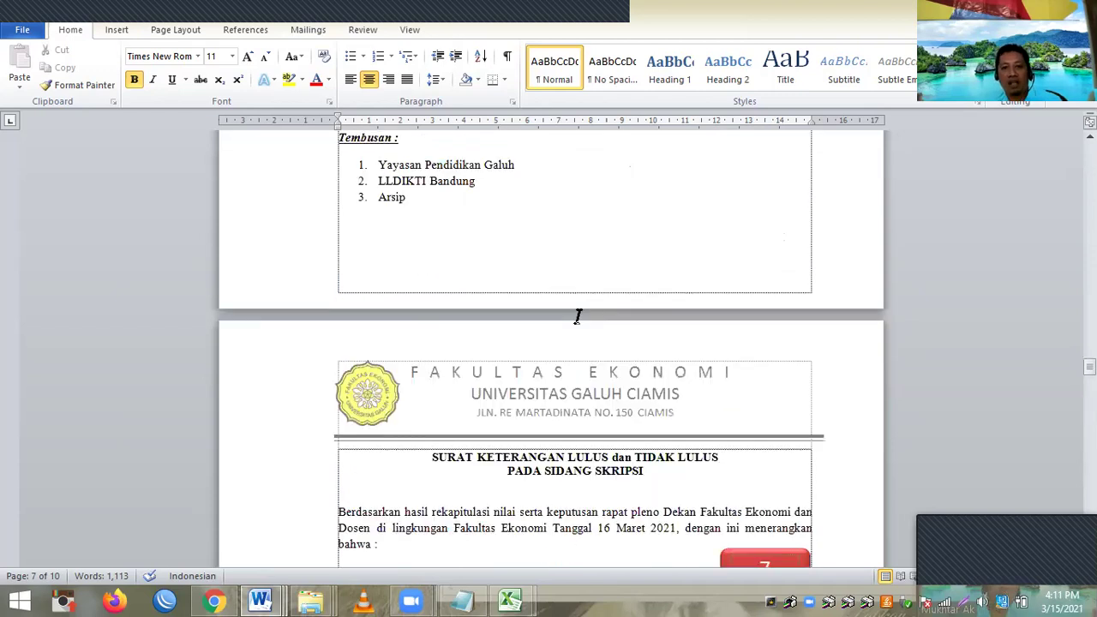
{"action": "scroll", "coordinate": [579, 316], "scroll_direction": "up", "scroll_amount": 4}
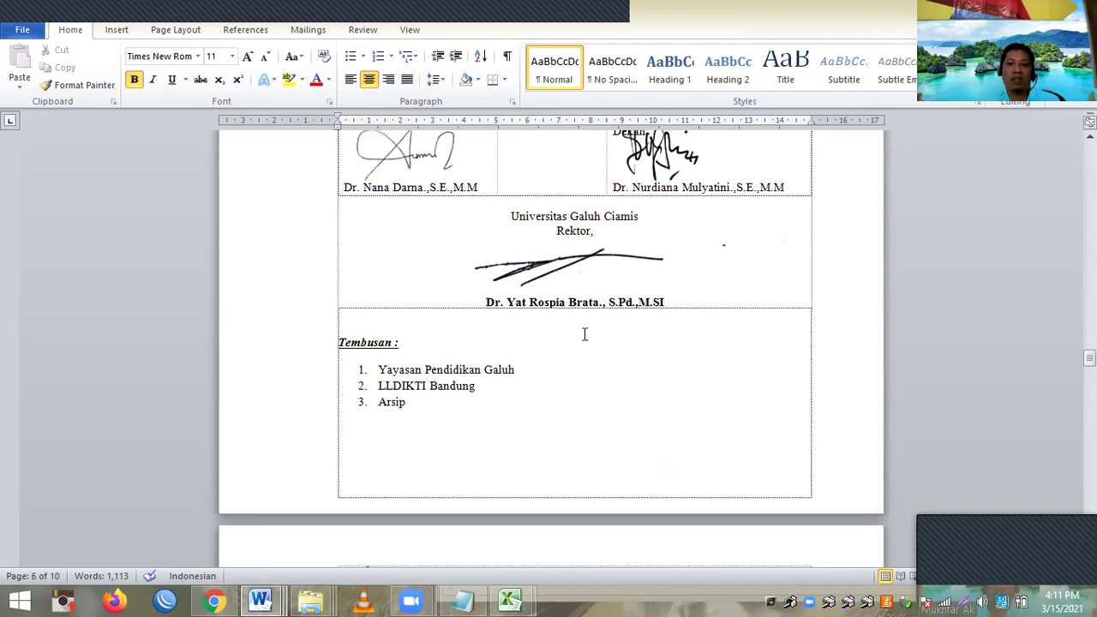
{"action": "scroll", "coordinate": [585, 335], "scroll_direction": "up", "scroll_amount": 4}
{"action": "scroll", "coordinate": [585, 334], "scroll_direction": "down", "scroll_amount": 9}
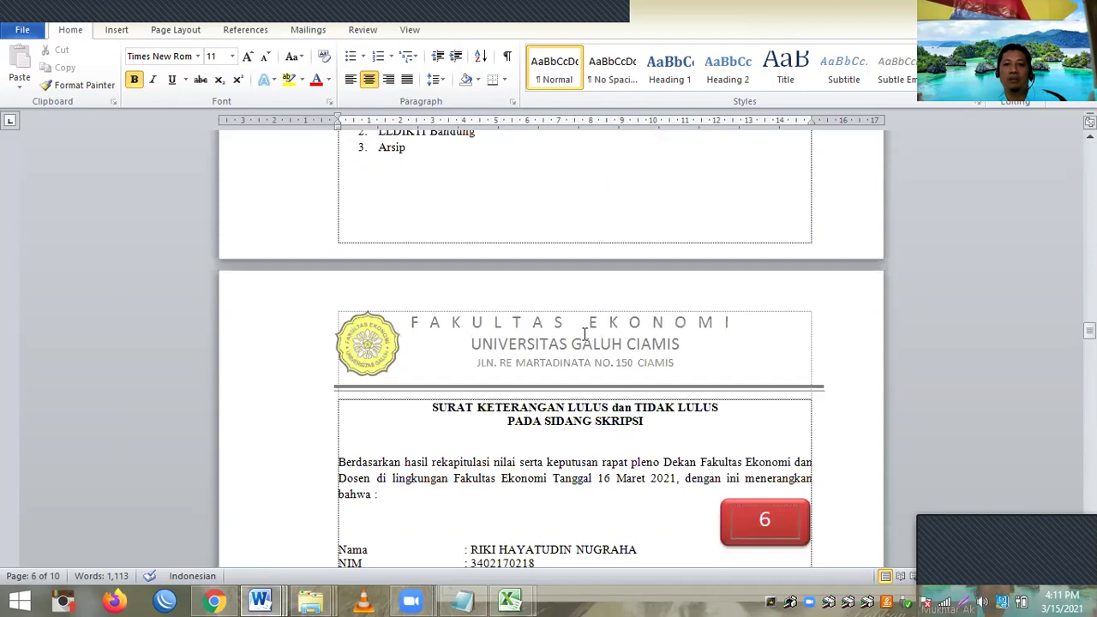
{"action": "scroll", "coordinate": [585, 334], "scroll_direction": "up", "scroll_amount": 12}
{"action": "scroll", "coordinate": [585, 334], "scroll_direction": "down", "scroll_amount": 8}
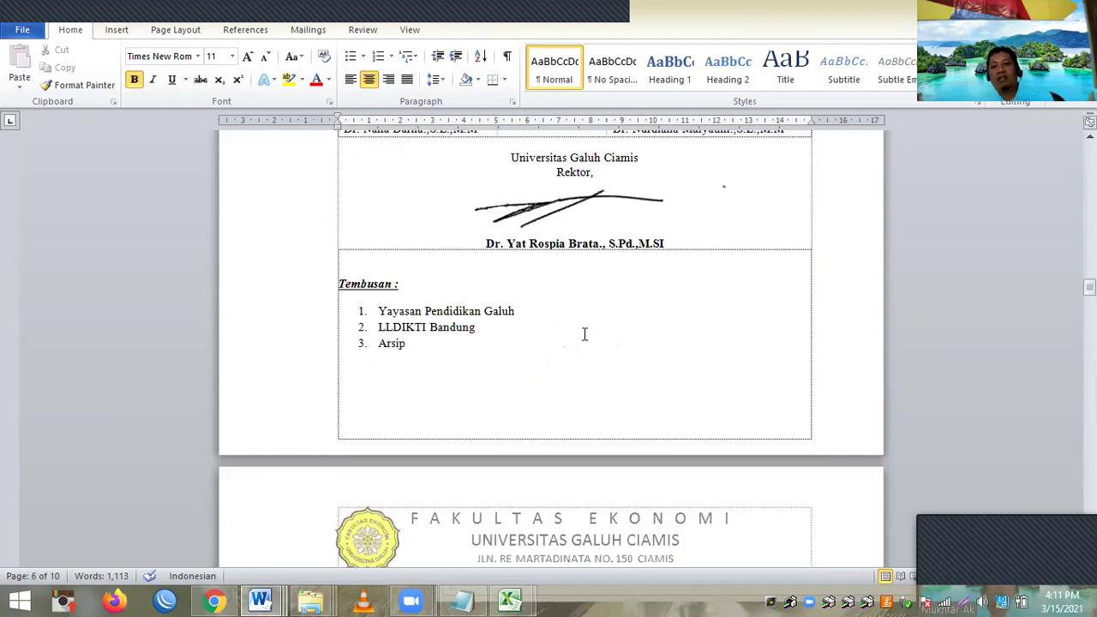
{"action": "scroll", "coordinate": [585, 334], "scroll_direction": "down", "scroll_amount": 7}
{"action": "scroll", "coordinate": [591, 327], "scroll_direction": "up", "scroll_amount": 4}
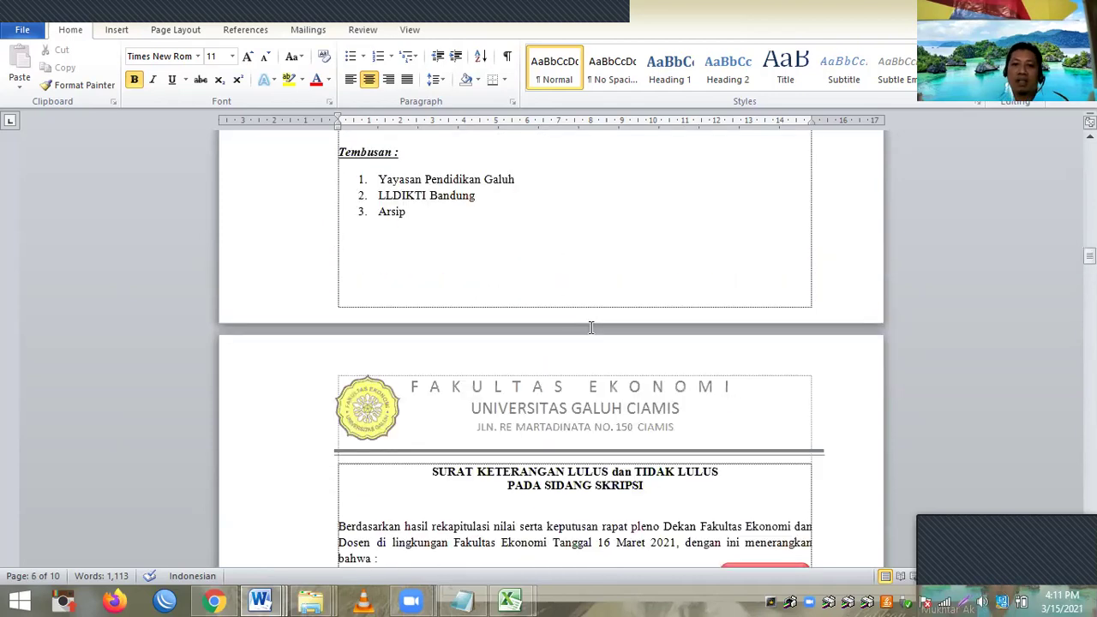
{"action": "scroll", "coordinate": [591, 327], "scroll_direction": "down", "scroll_amount": 7}
{"action": "scroll", "coordinate": [590, 326], "scroll_direction": "up", "scroll_amount": 2}
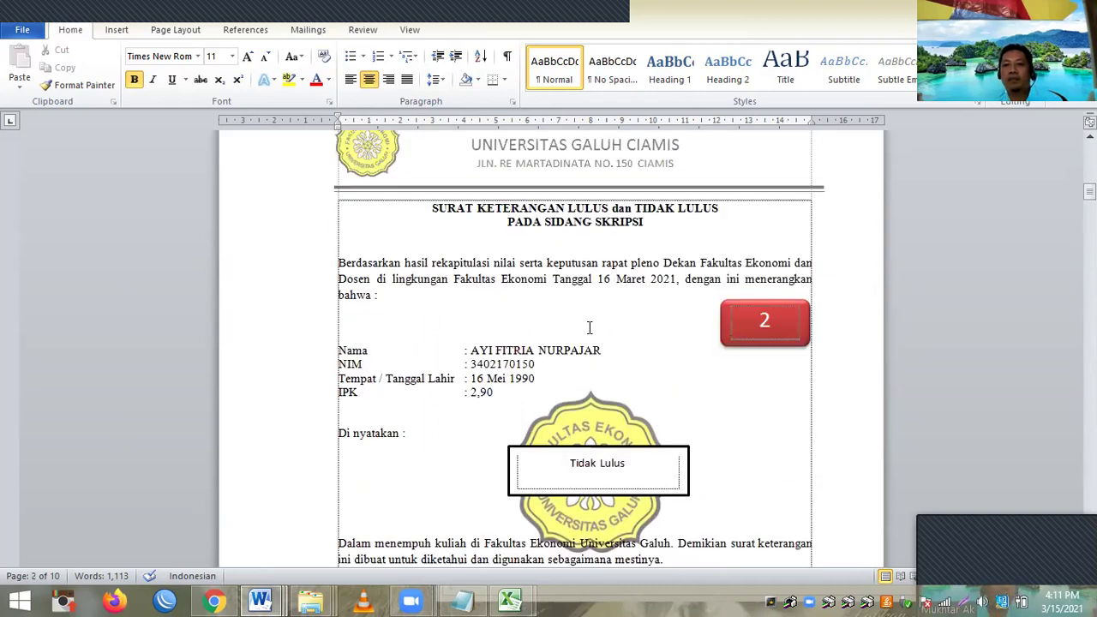
{"action": "scroll", "coordinate": [590, 327], "scroll_direction": "down", "scroll_amount": 11}
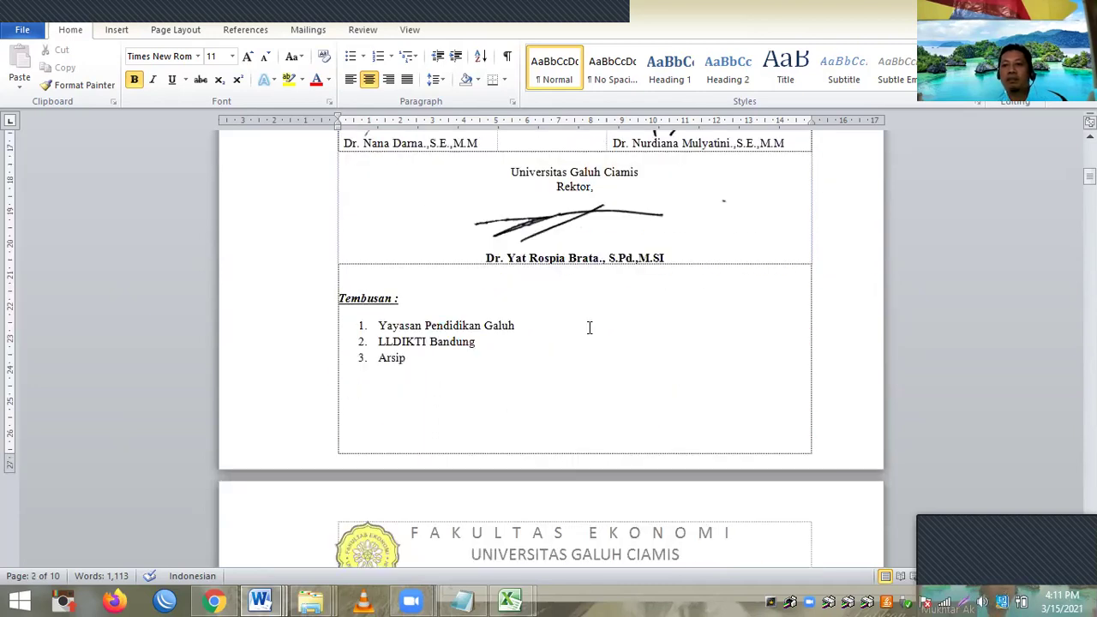
{"action": "scroll", "coordinate": [589, 327], "scroll_direction": "up", "scroll_amount": 20}
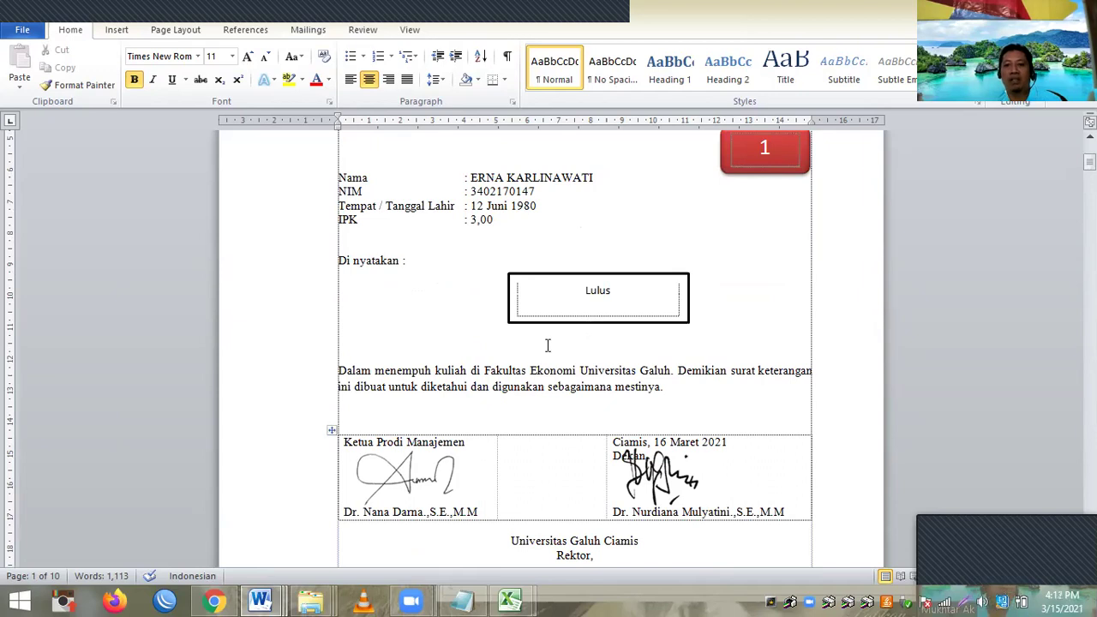
{"action": "scroll", "coordinate": [545, 333], "scroll_direction": "up", "scroll_amount": 3}
{"action": "scroll", "coordinate": [545, 333], "scroll_direction": "up", "scroll_amount": 2}
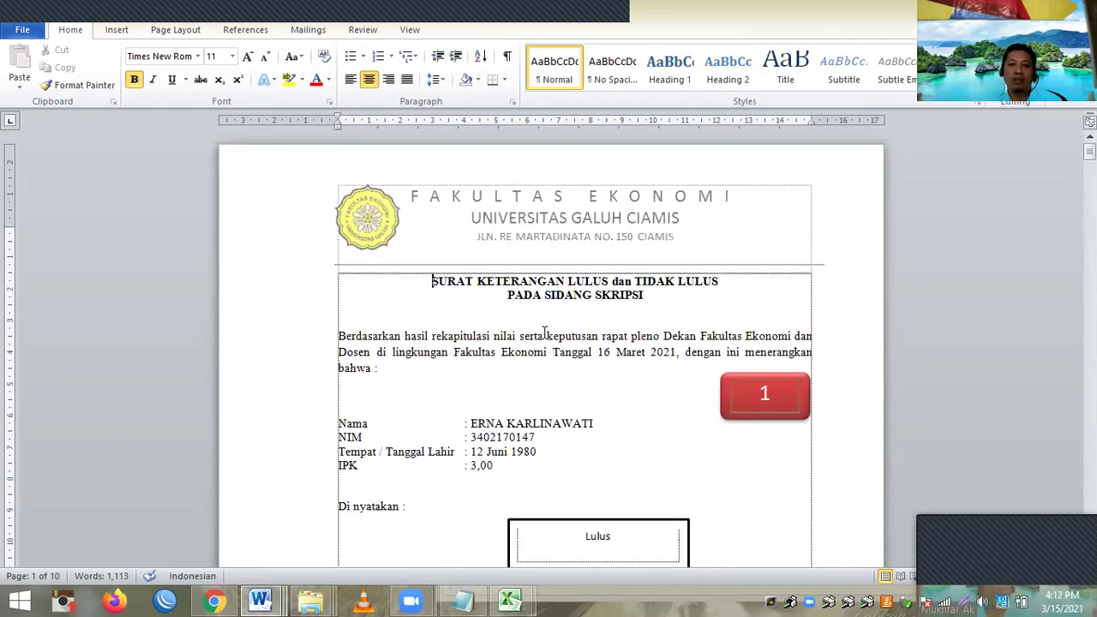